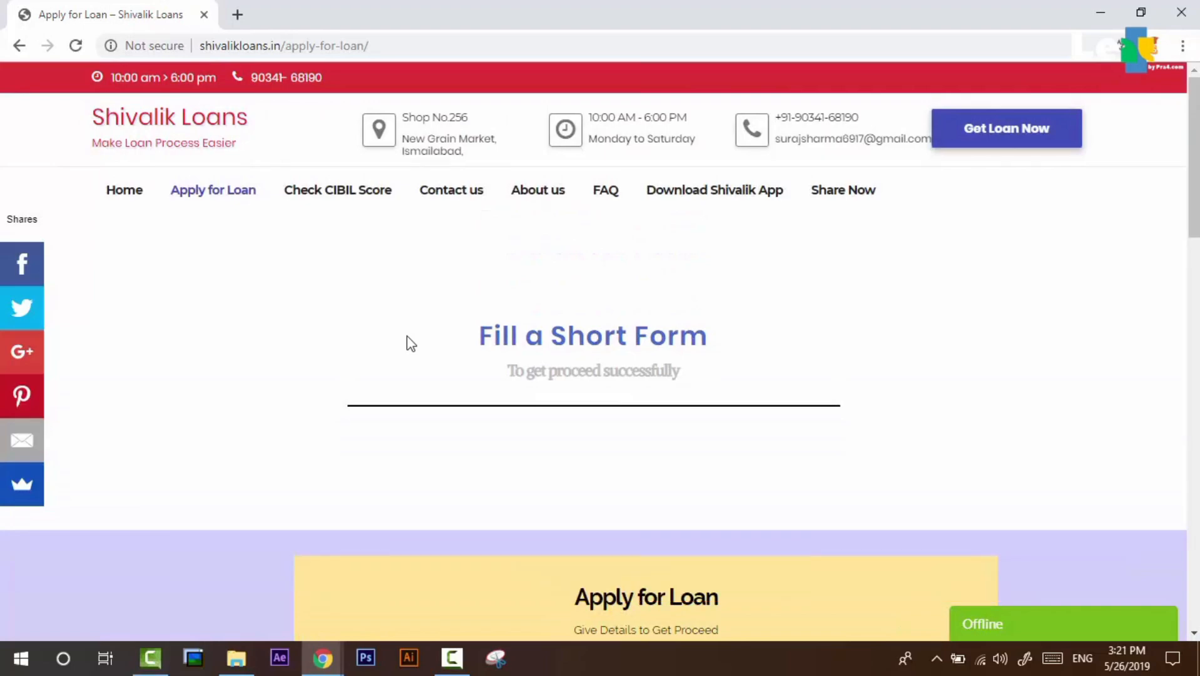
Examine the existing Apply for Loan form on the Shivalik Loans page, from its name fields to the document uploads and query box
scroll(410, 343, "down", 3)
scroll(411, 343, "down", 3)
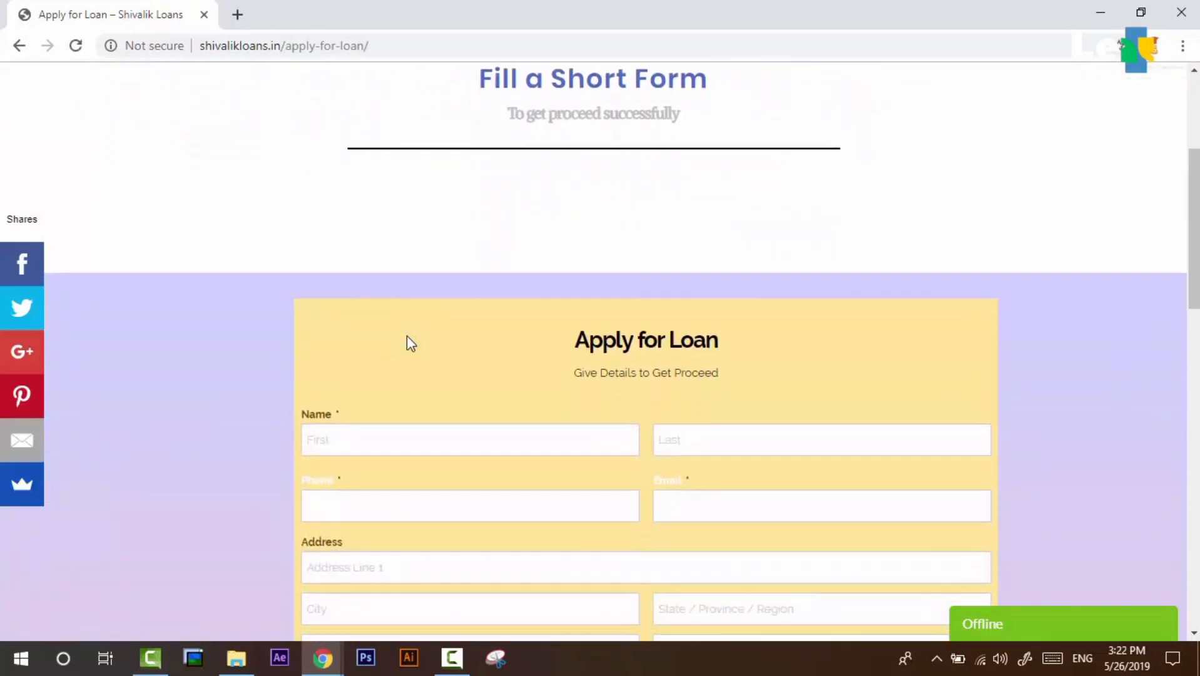
scroll(410, 343, "down", 3)
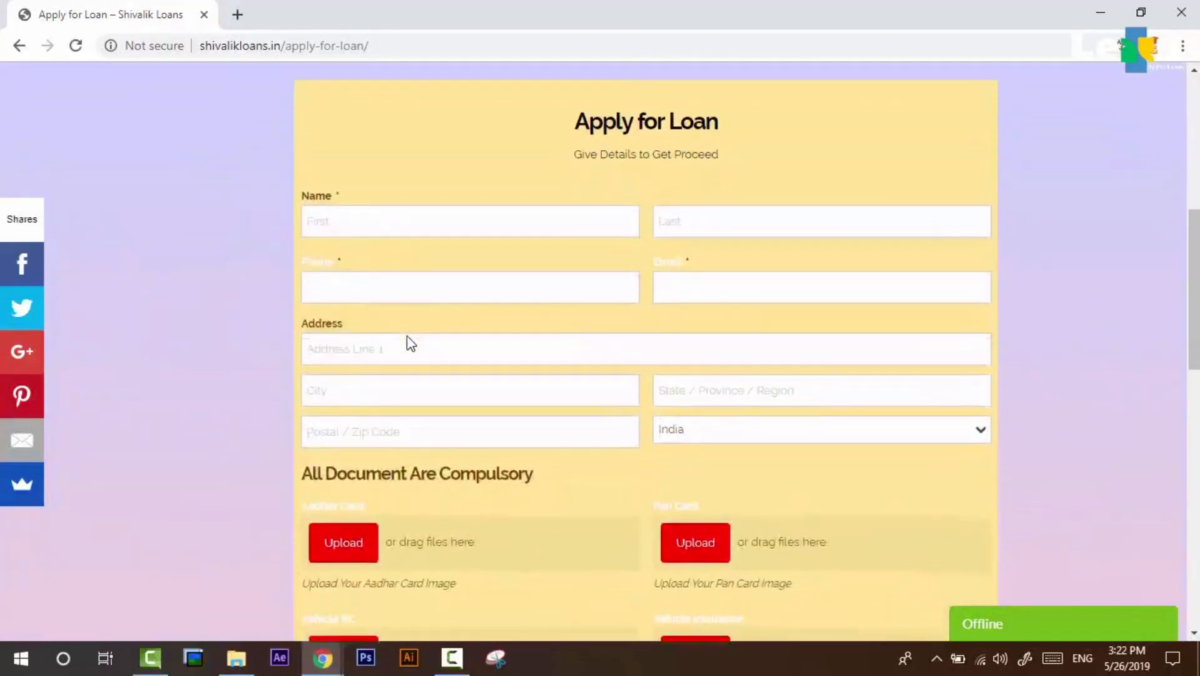
scroll(406, 336, "down", 3)
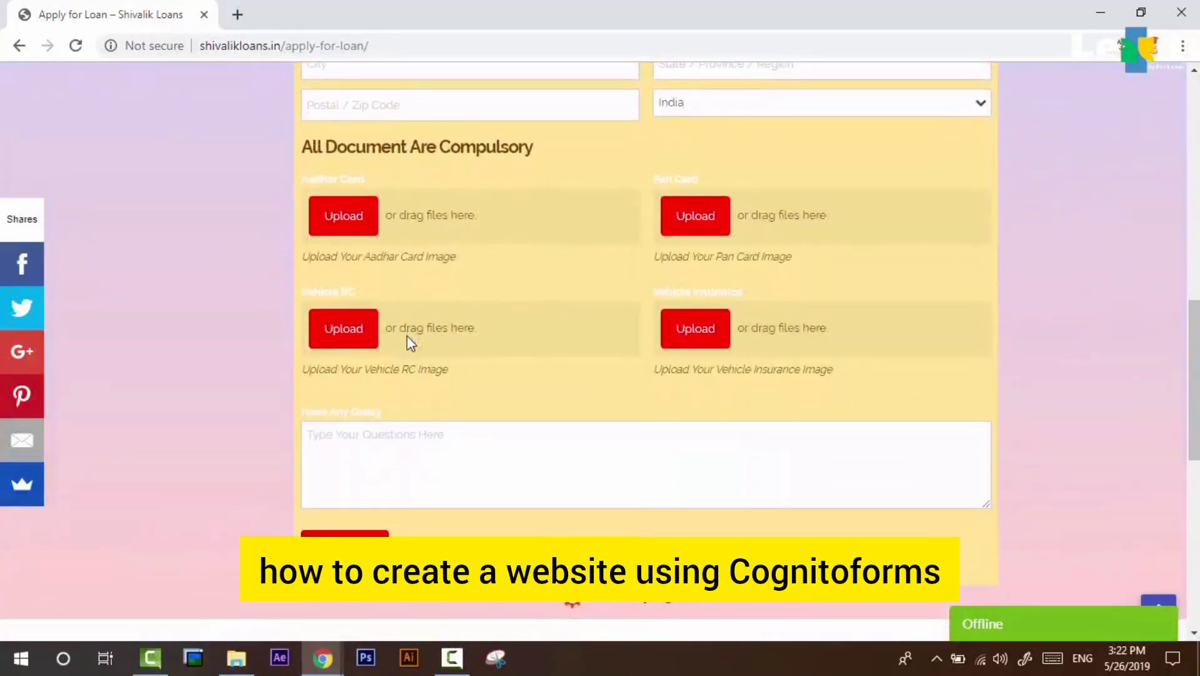
scroll(406, 335, "down", 1)
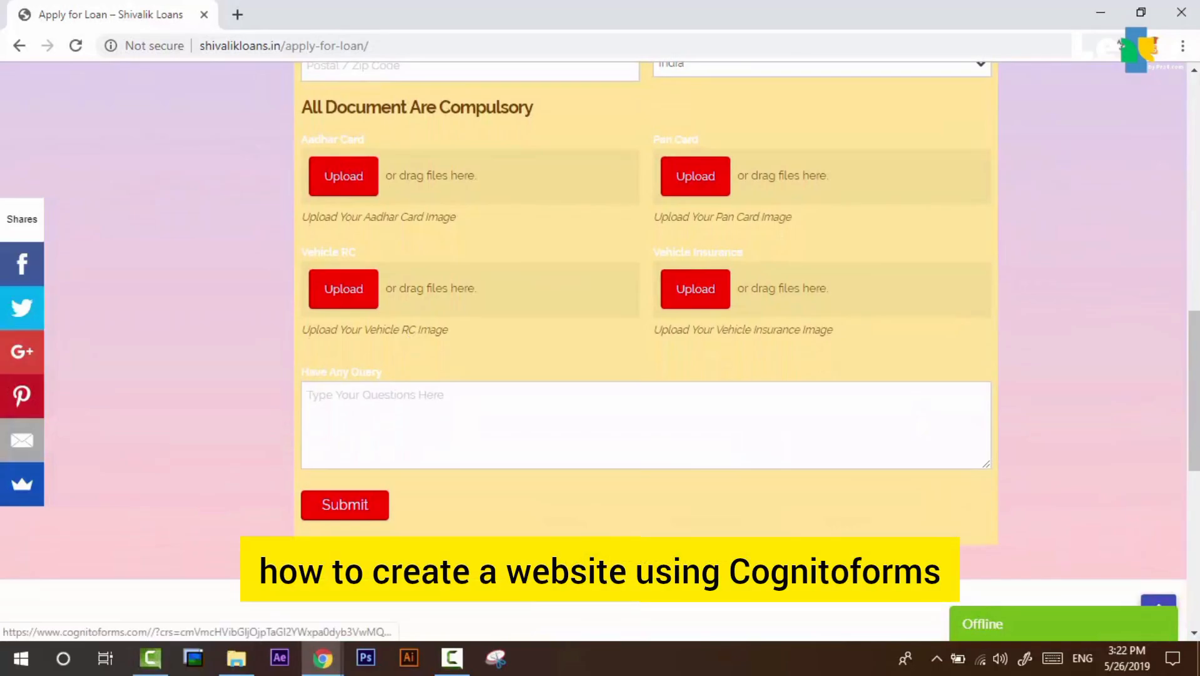
scroll(595, 312, "up", 10)
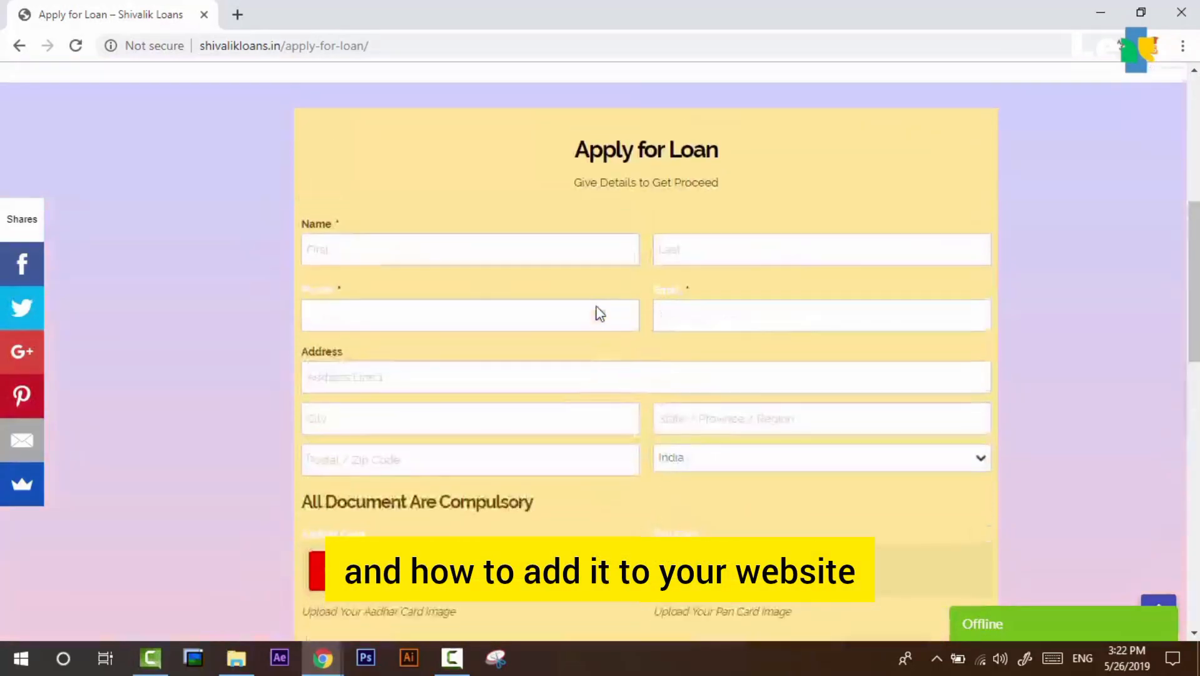
scroll(597, 306, "down", 11)
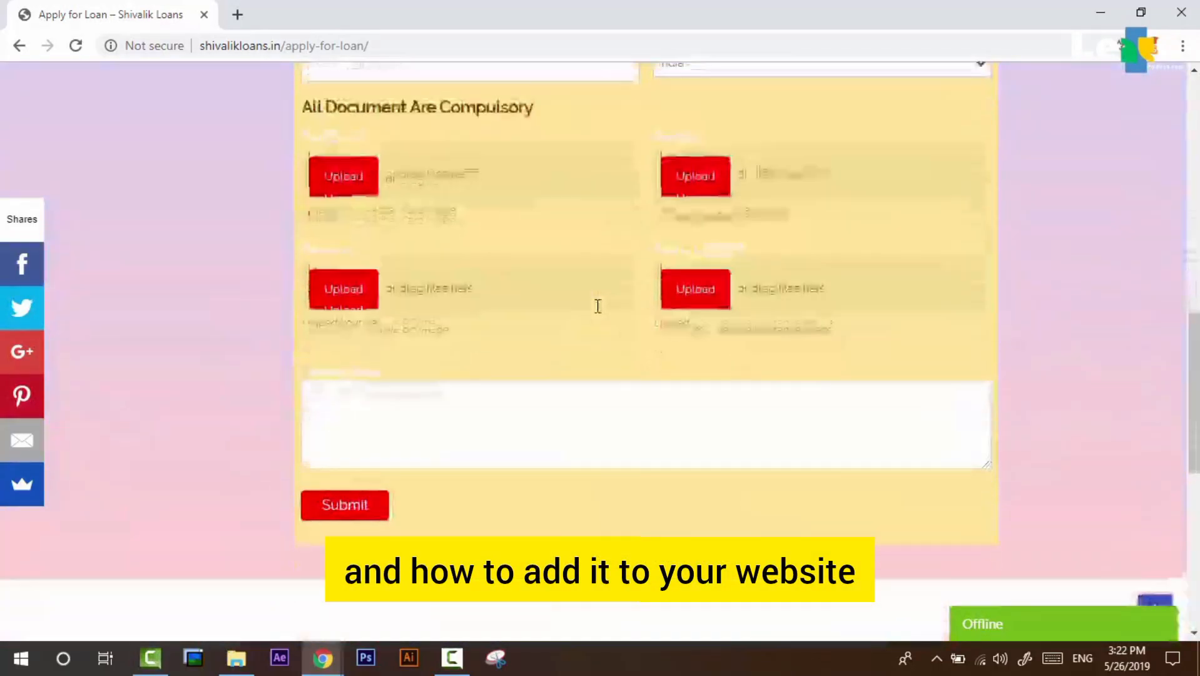
scroll(598, 306, "up", 10)
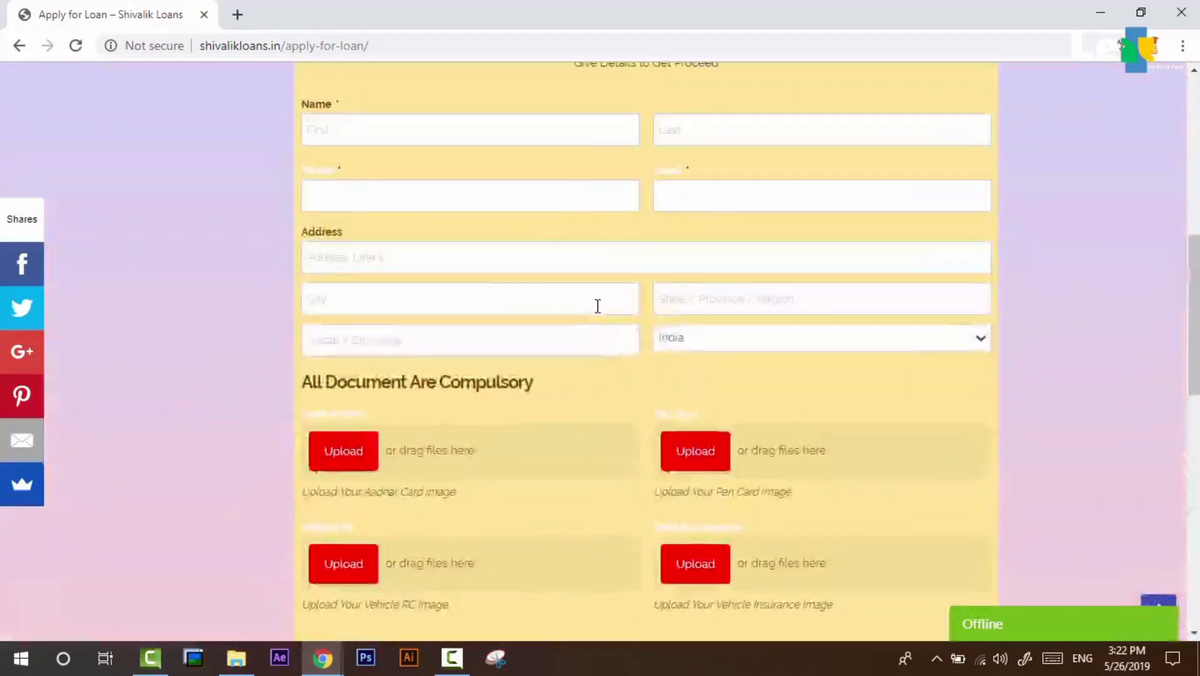
scroll(599, 316, "up", 8)
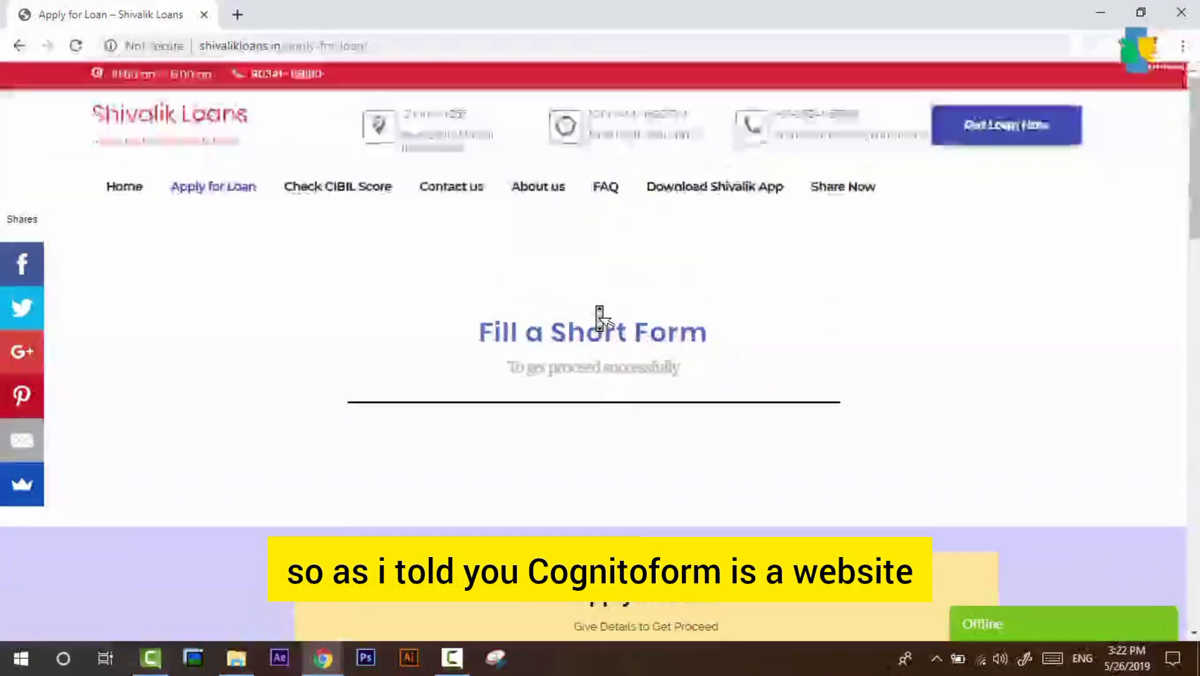
Switch to the Cognito Forms website and view the registration form for a new account
mouse_move(355, 660)
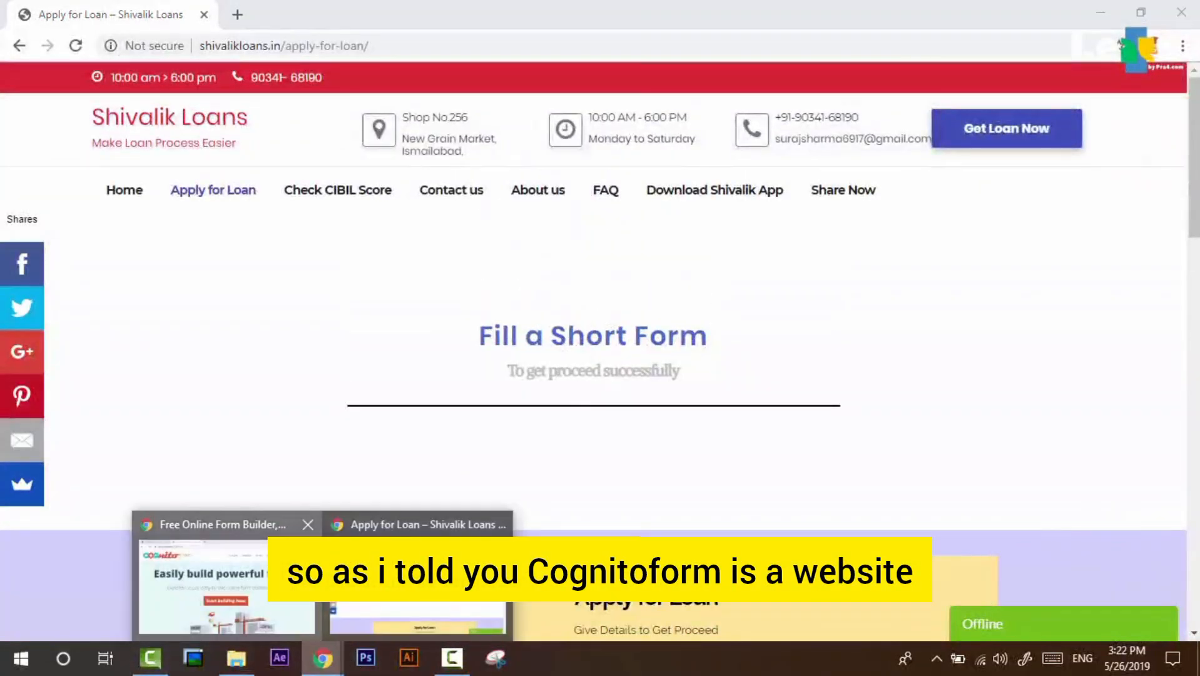
left_click(225, 578)
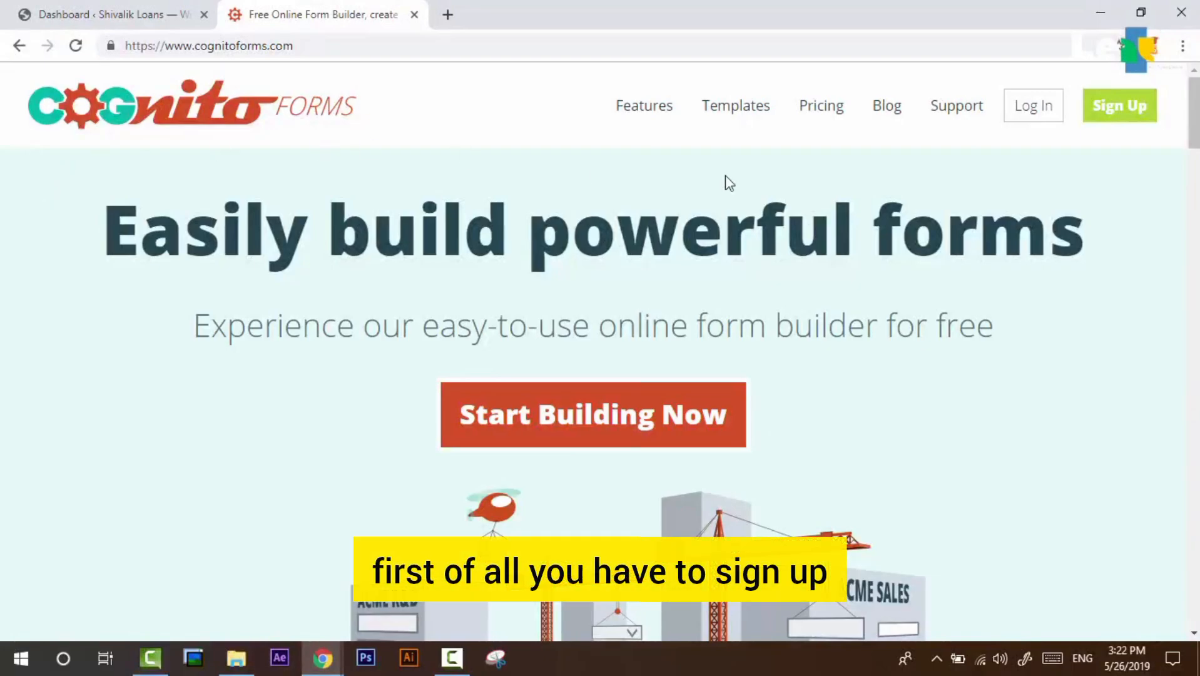
left_click(1125, 118)
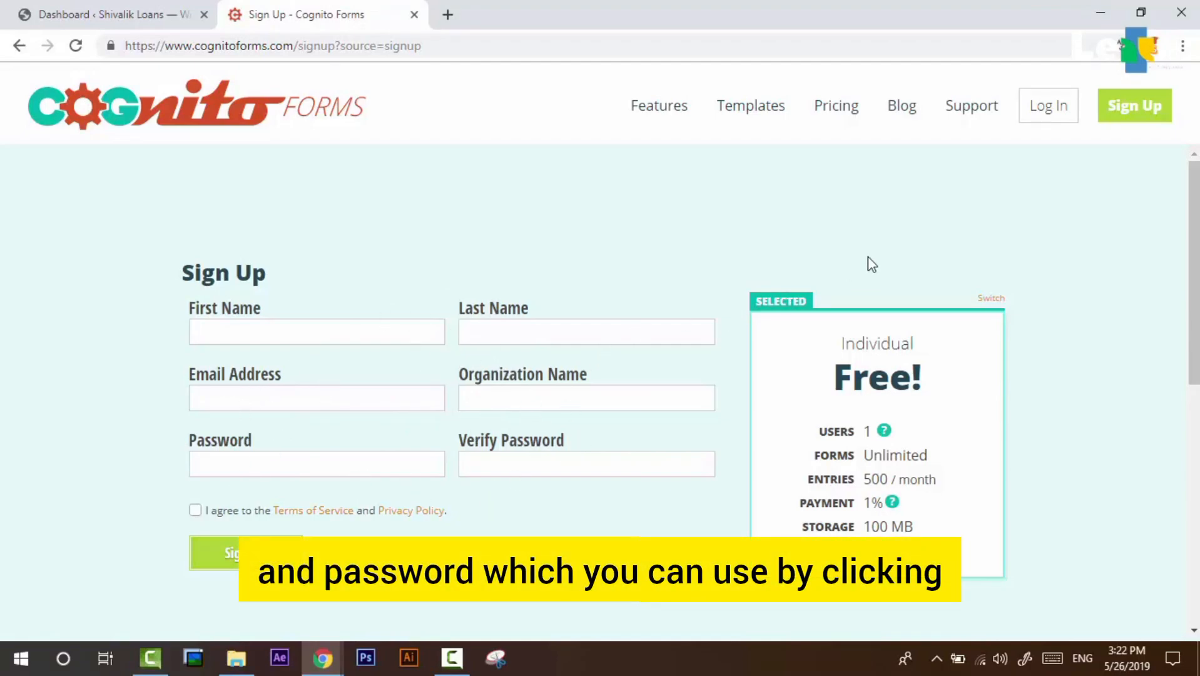
Log in to Cognito Forms with the account's e-mail and password, and let the browser save the credentials
left_click(1049, 109)
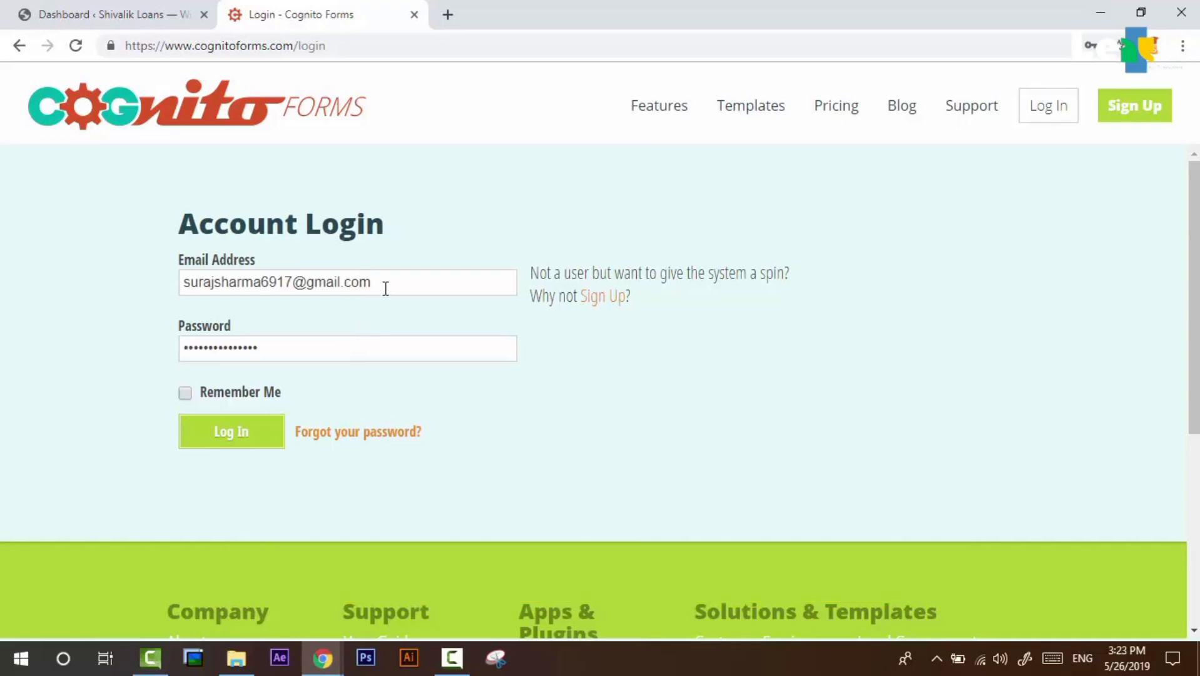
key("Return")
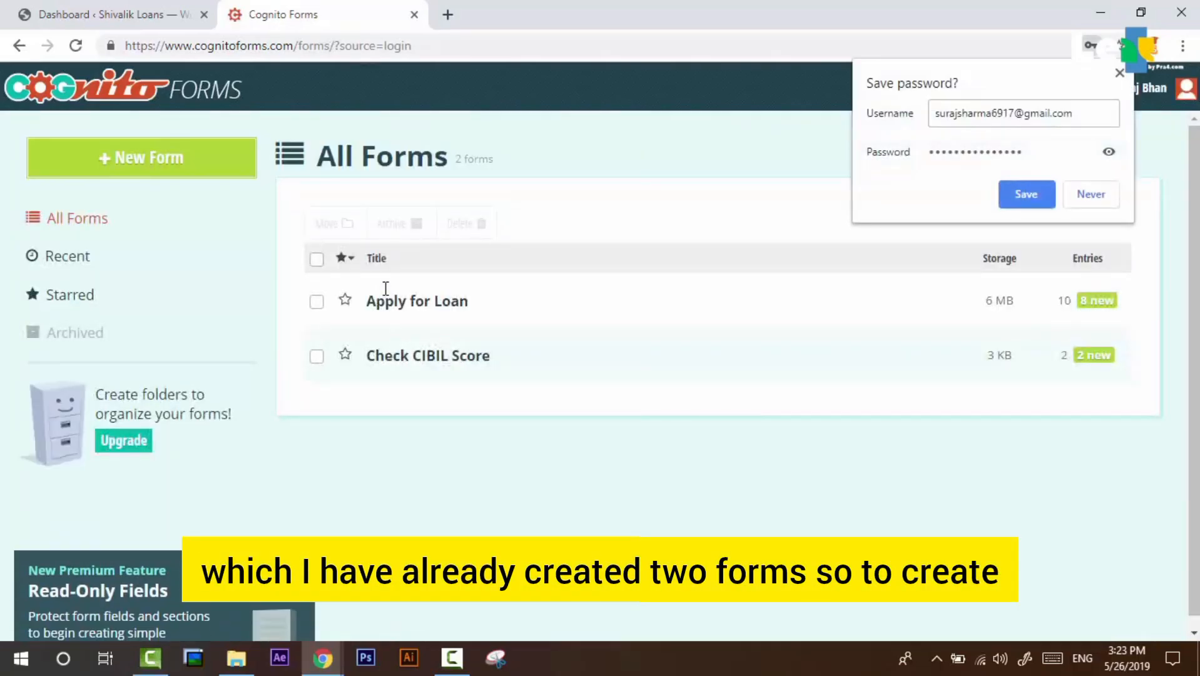
left_click(1027, 195)
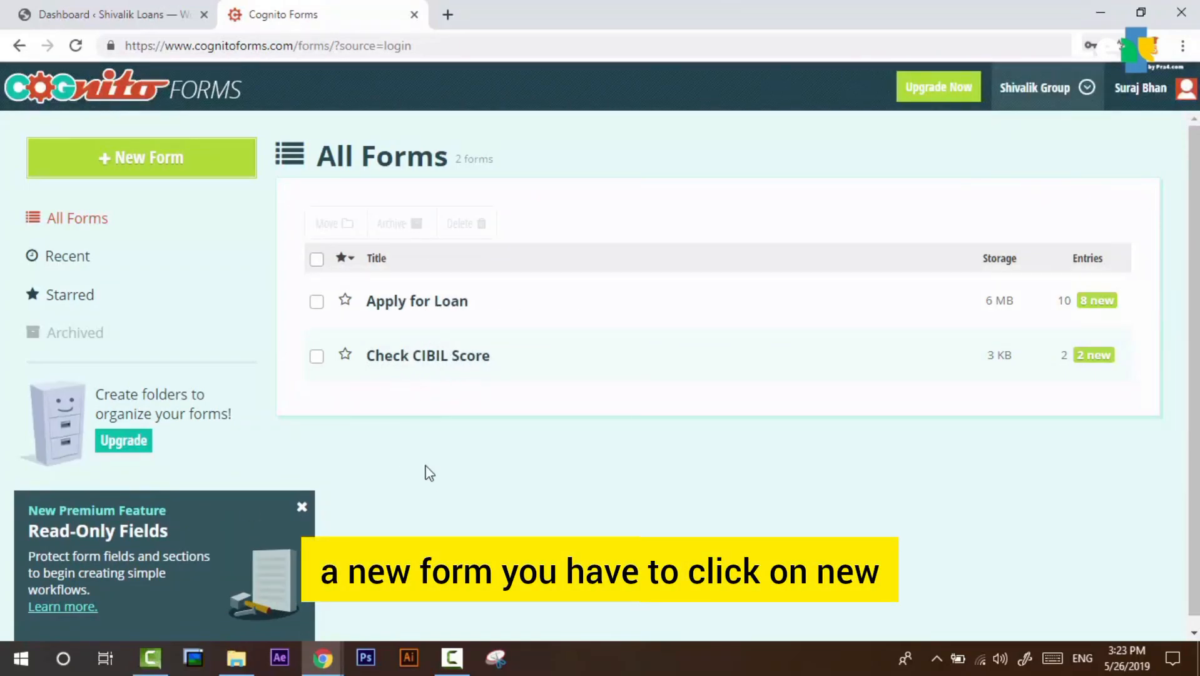
Open the new-form template gallery in a separate tab, preview the Basic Contact Form template and close the preview
left_click(166, 157)
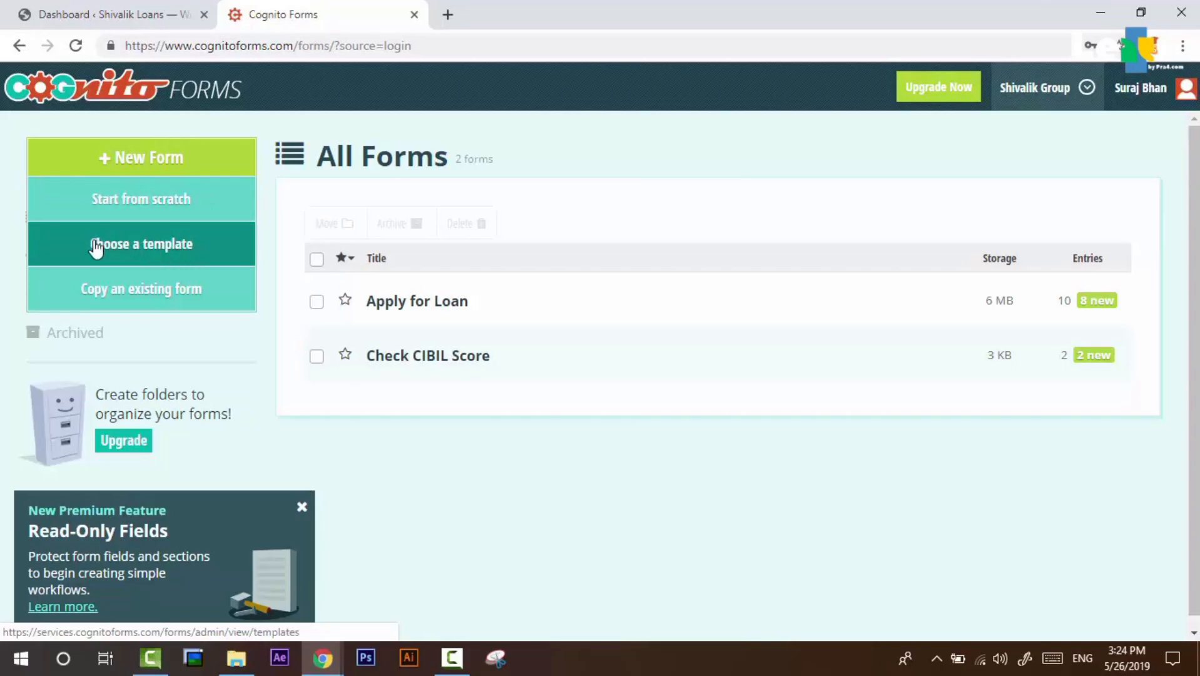
right_click(163, 252)
left_click(192, 258)
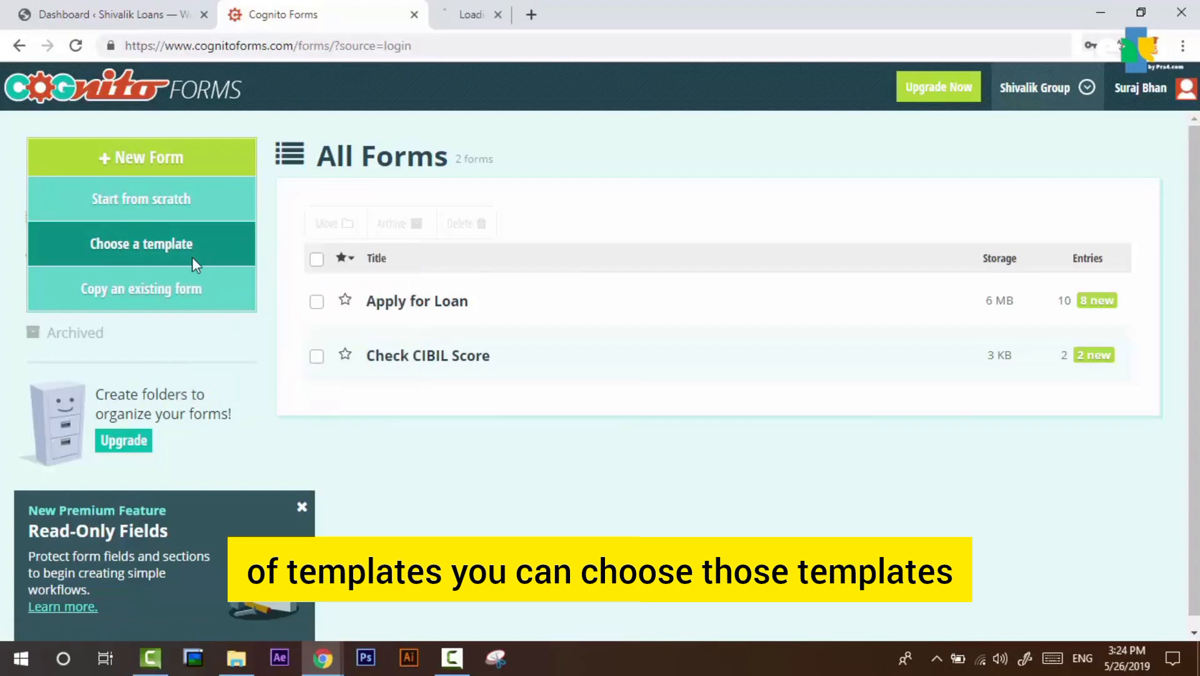
left_click(570, 8)
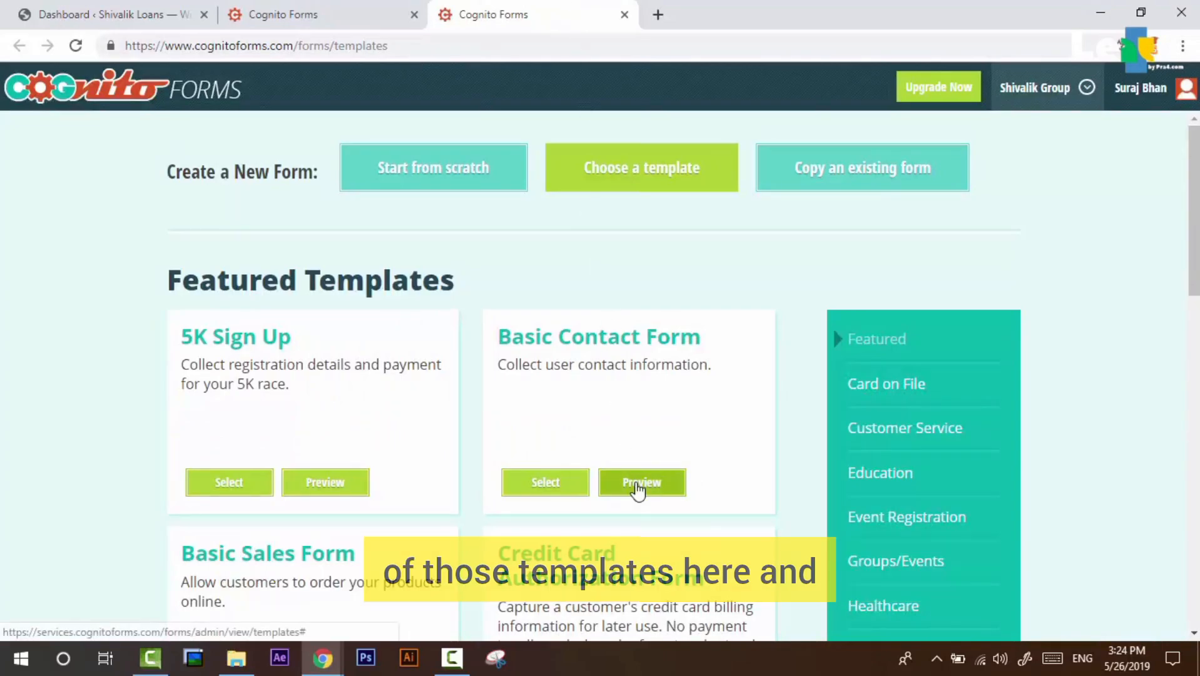
scroll(637, 486, "down", 5)
scroll(637, 490, "up", 4)
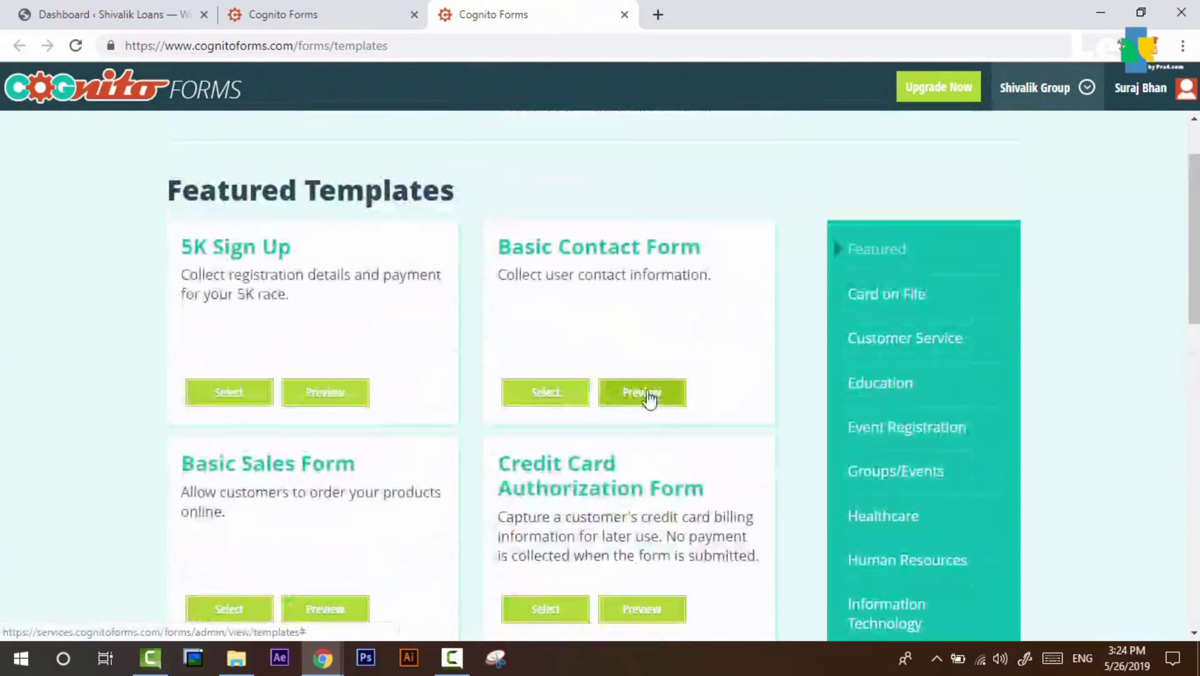
left_click(648, 397)
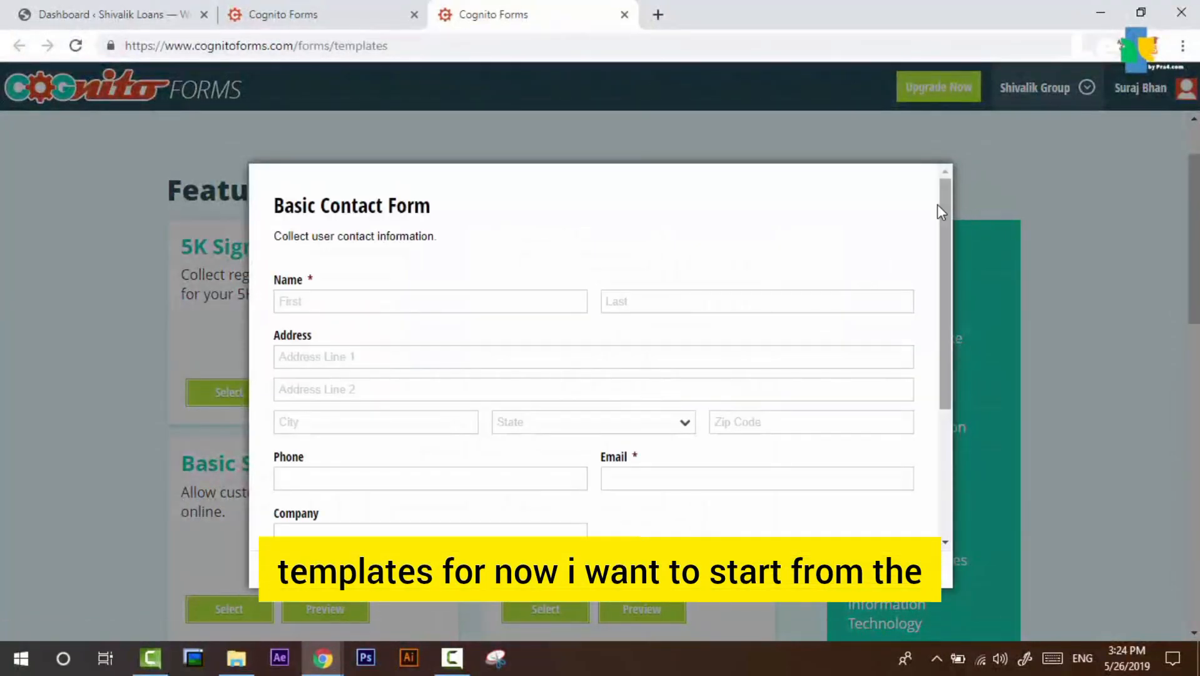
scroll(939, 210, "down", 3)
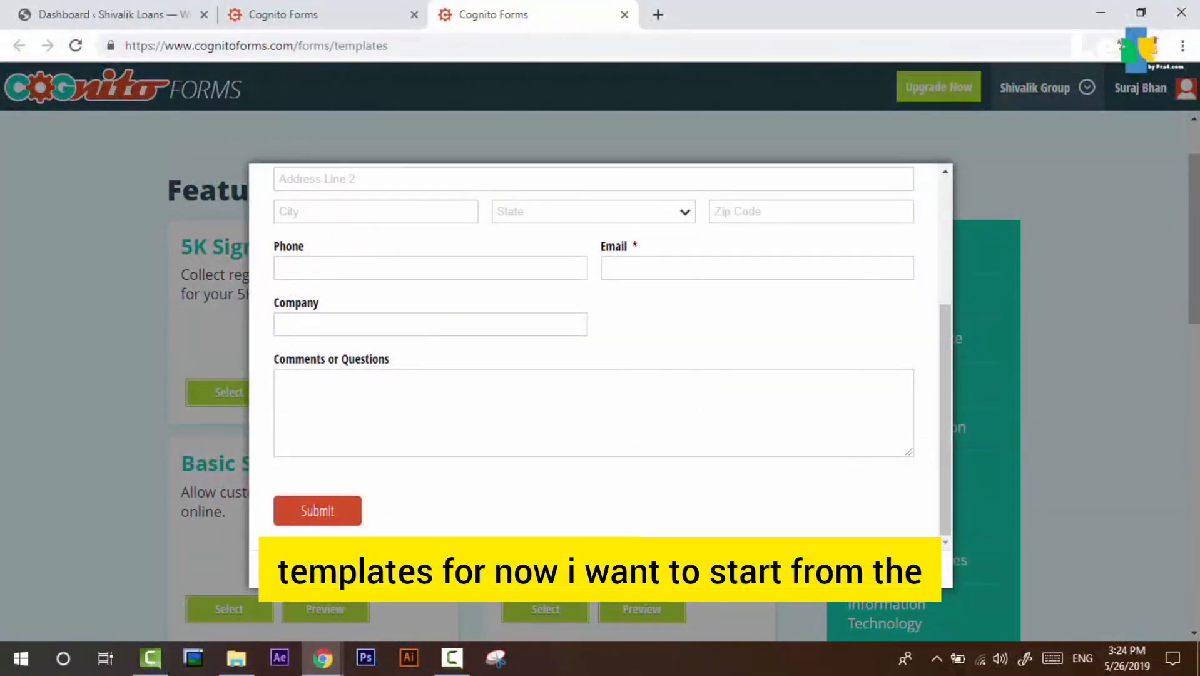
left_click(901, 569)
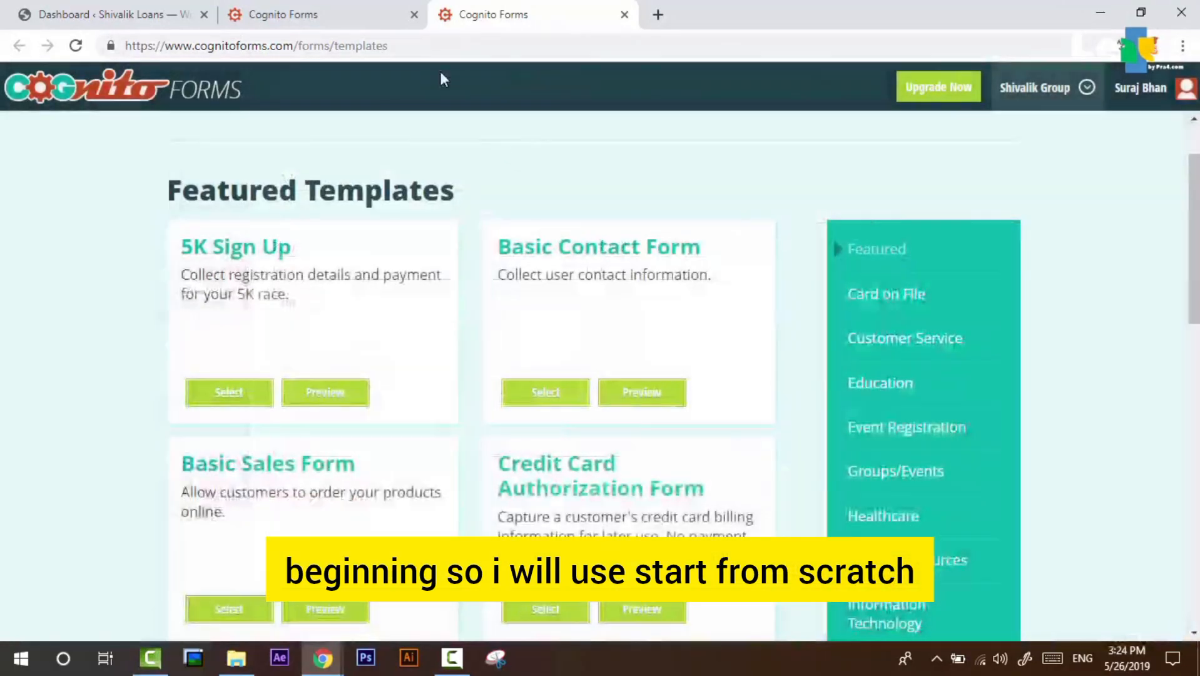
Create a new form from scratch, titled "Apply For Loan", and close the template gallery
left_click(318, 3)
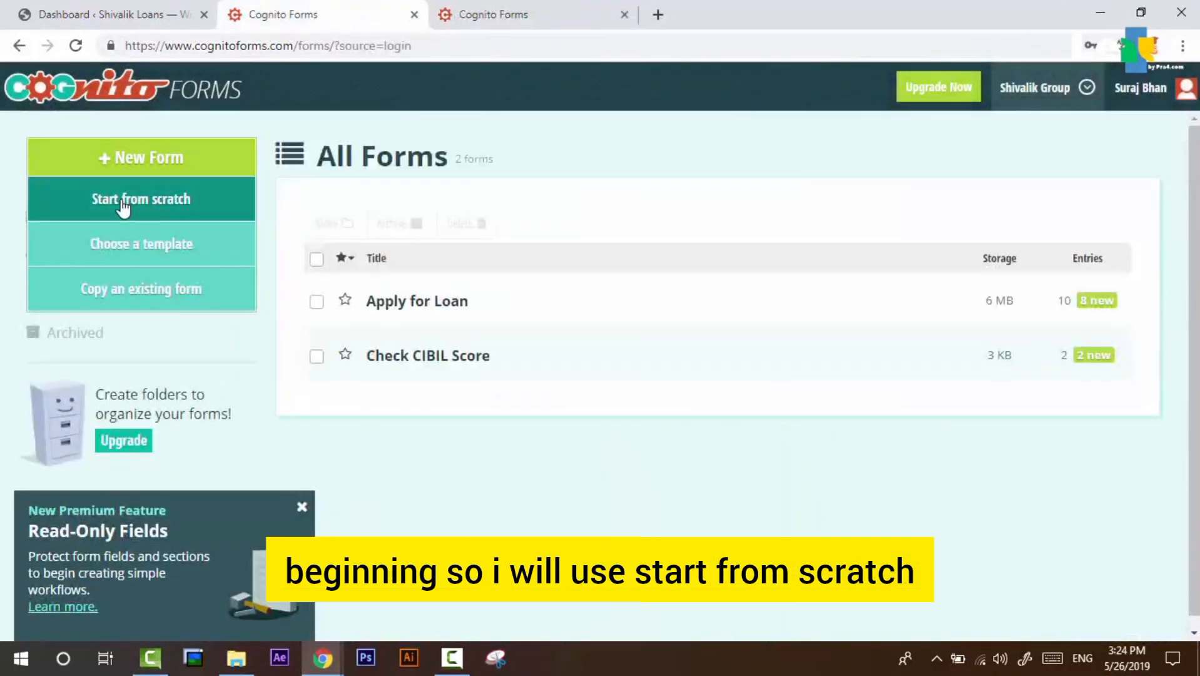
left_click(186, 205)
left_click(544, 13)
left_click(624, 14)
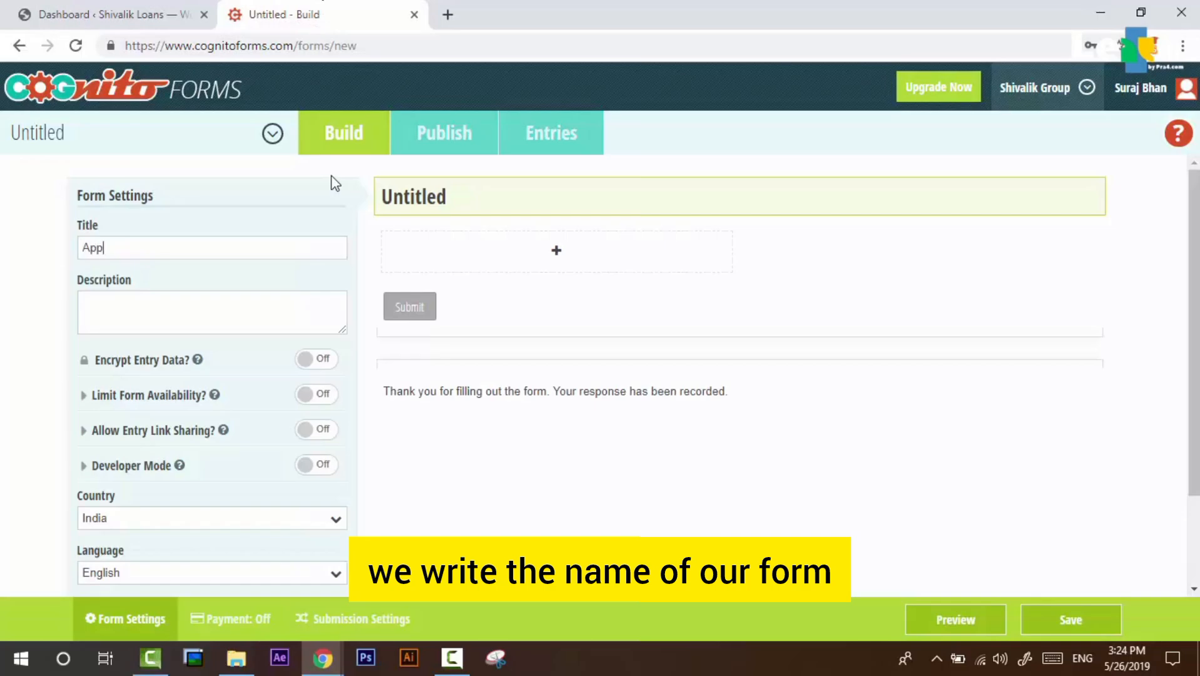
type("ly For")
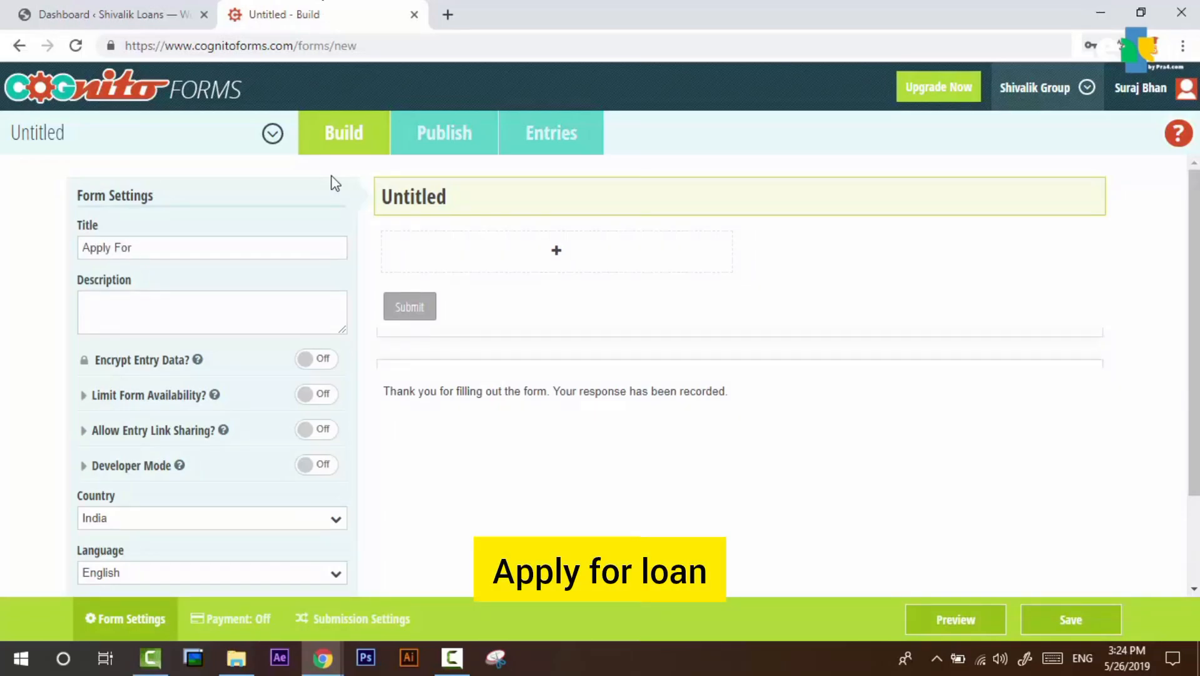
type(" Loan")
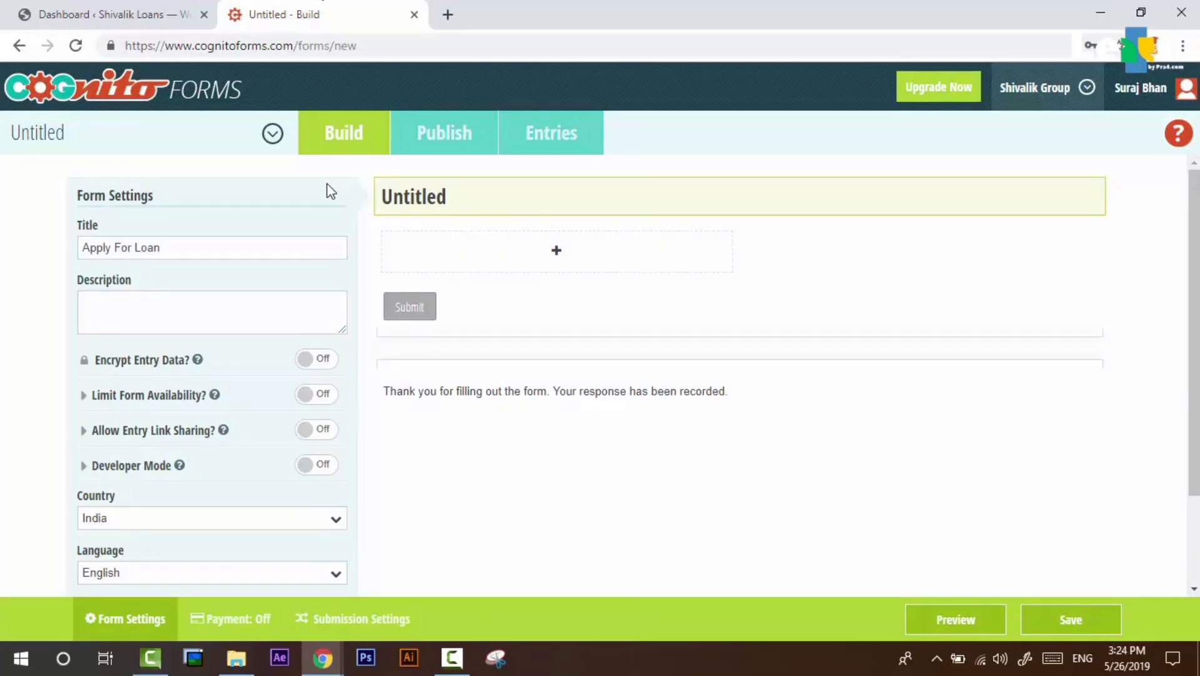
Copy "Give Details to Get Proceed" from the existing Shivalik Loans form into the new form's description
left_click(252, 302)
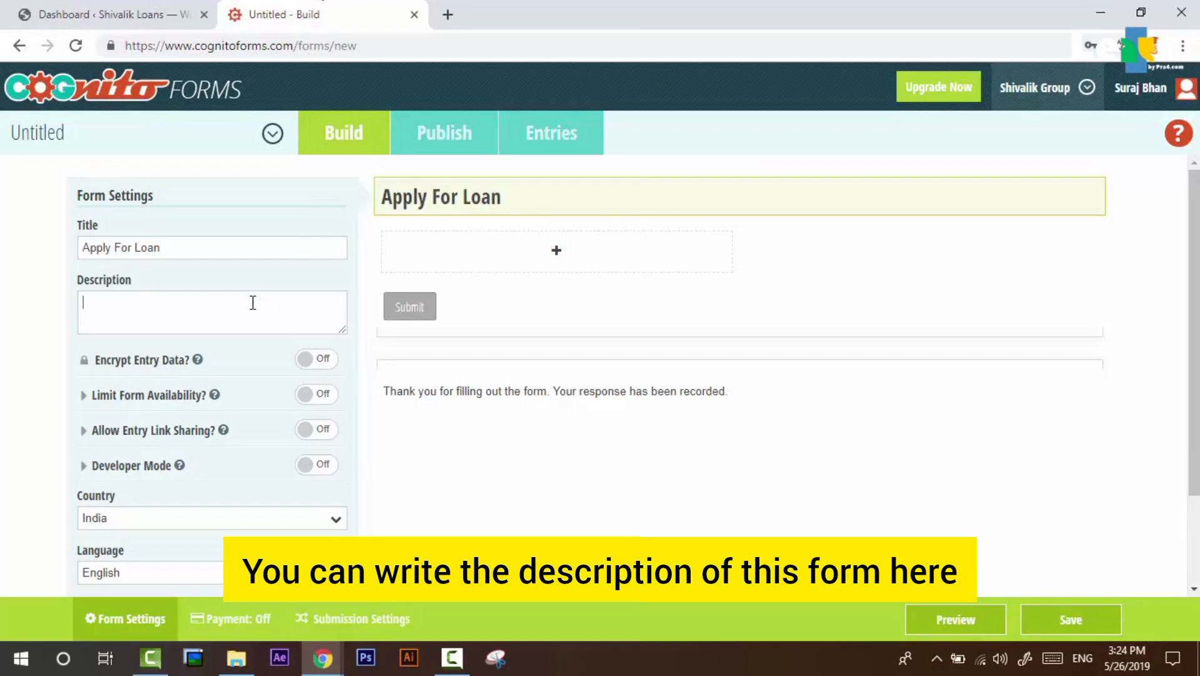
key("alt+Tab")
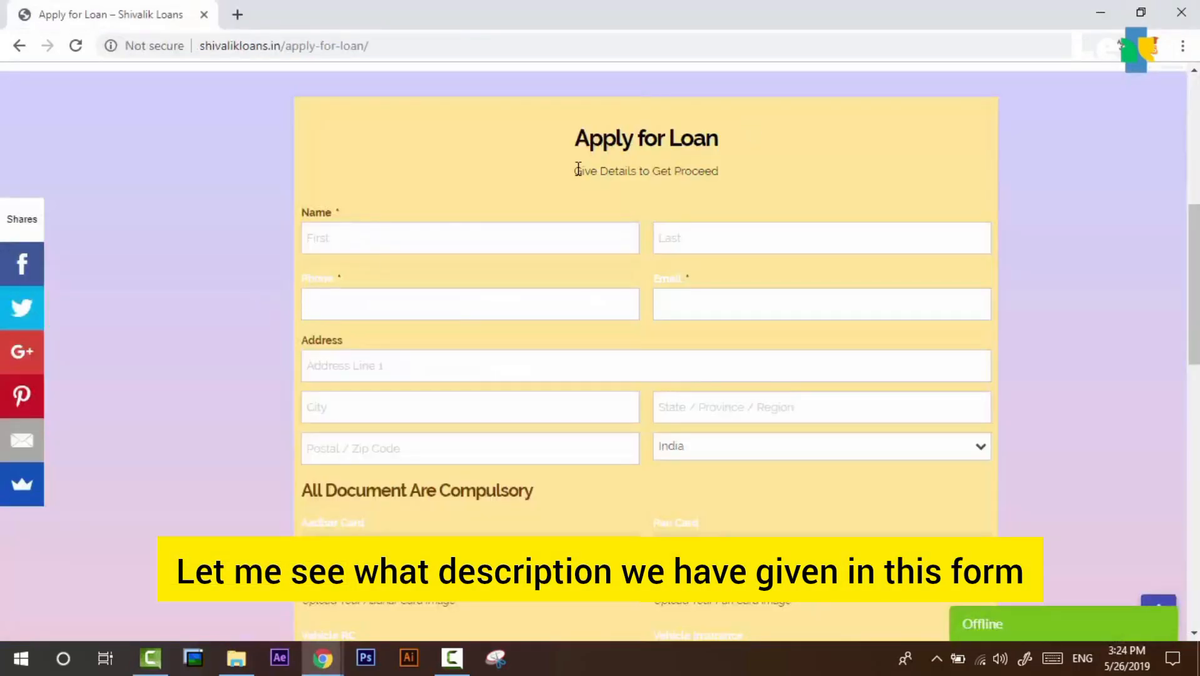
left_click_drag(573, 171, 718, 170)
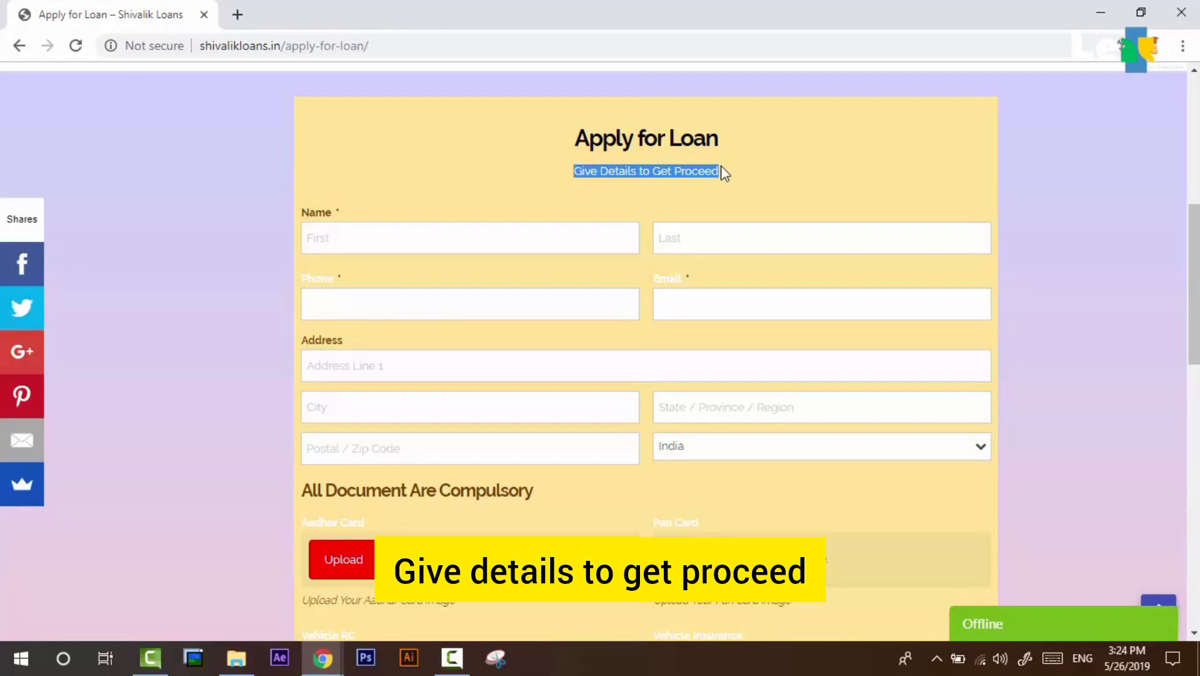
key("ctrl+c")
key("alt+Tab")
key("ctrl+v")
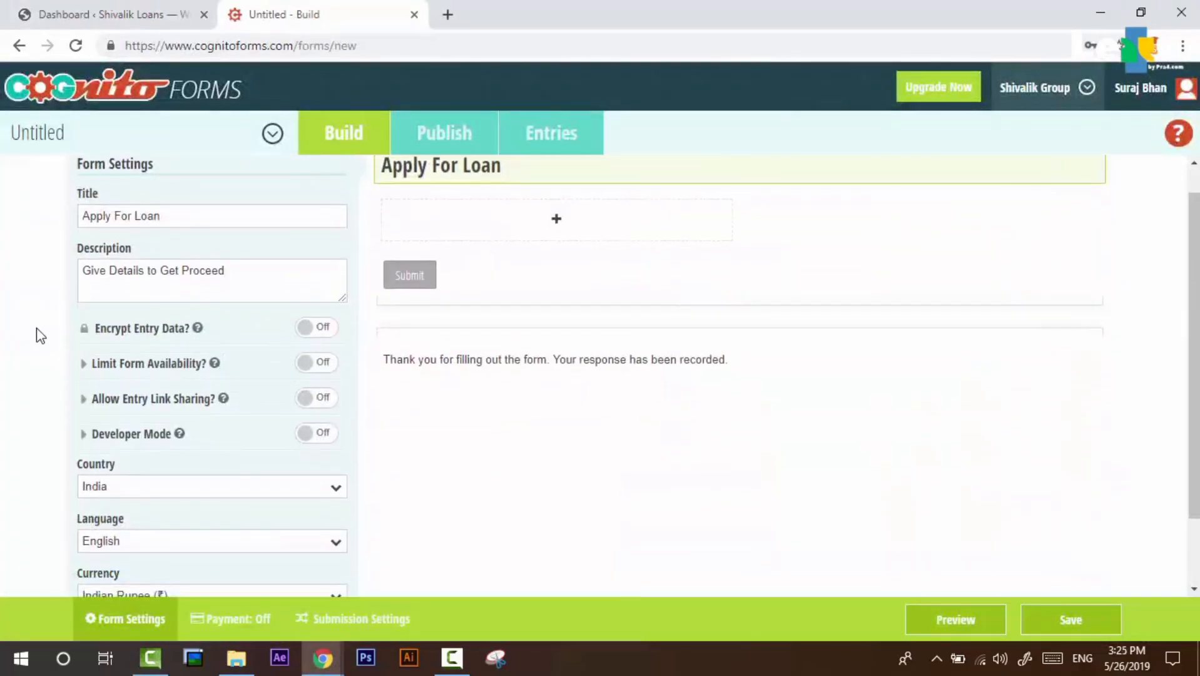
Read the upgrade information for encrypting entry data and dismiss it
left_click(314, 332)
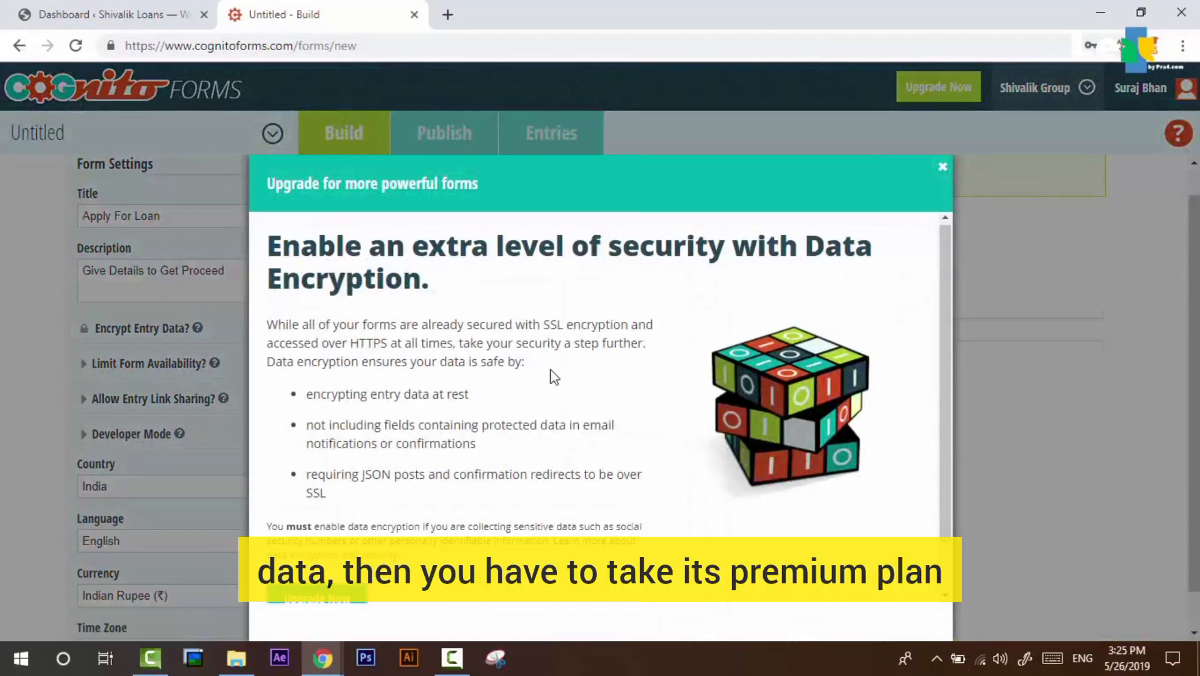
scroll(551, 374, "down", 1)
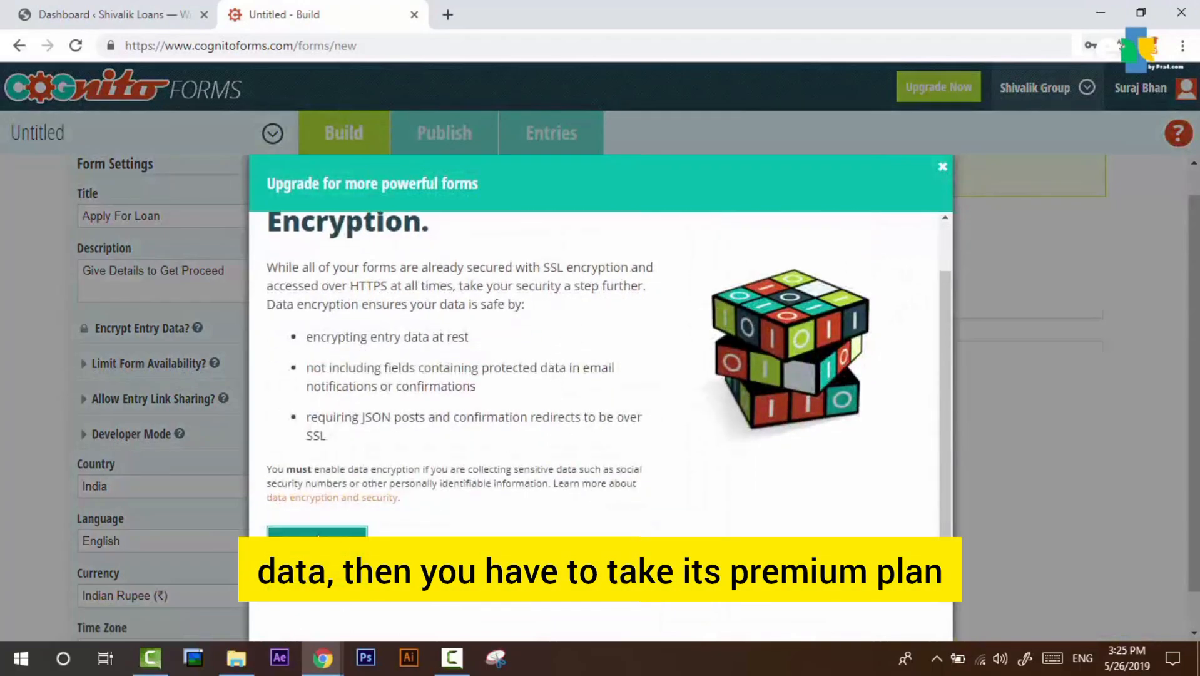
left_click(243, 342)
Set the form's time zone to (UTC+05:30) Chennai, Kolkata, Mumbai, New Delhi
scroll(243, 343, "down", 1)
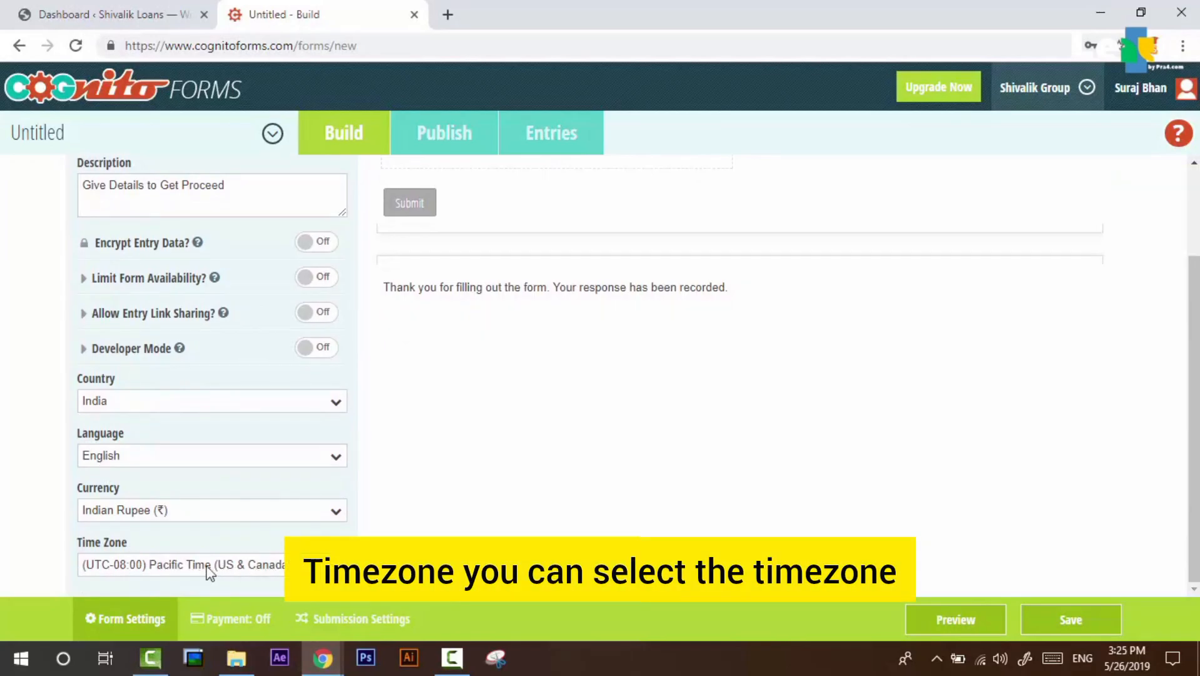
left_click(228, 566)
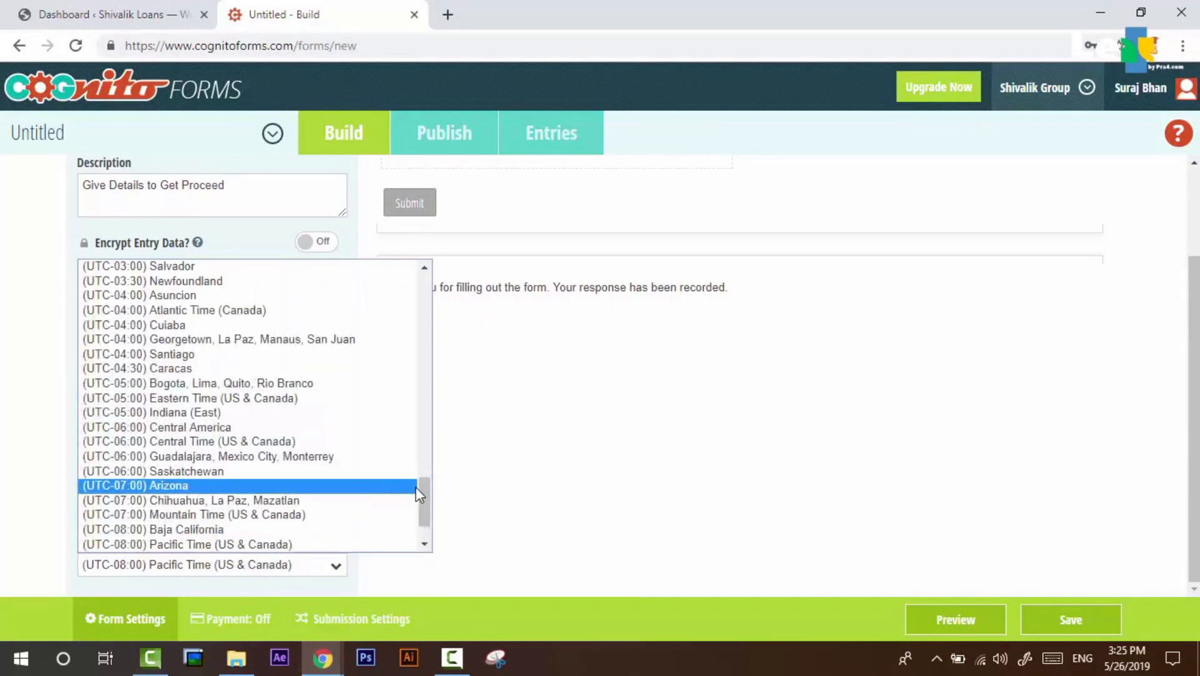
left_click_drag(428, 500, 435, 367)
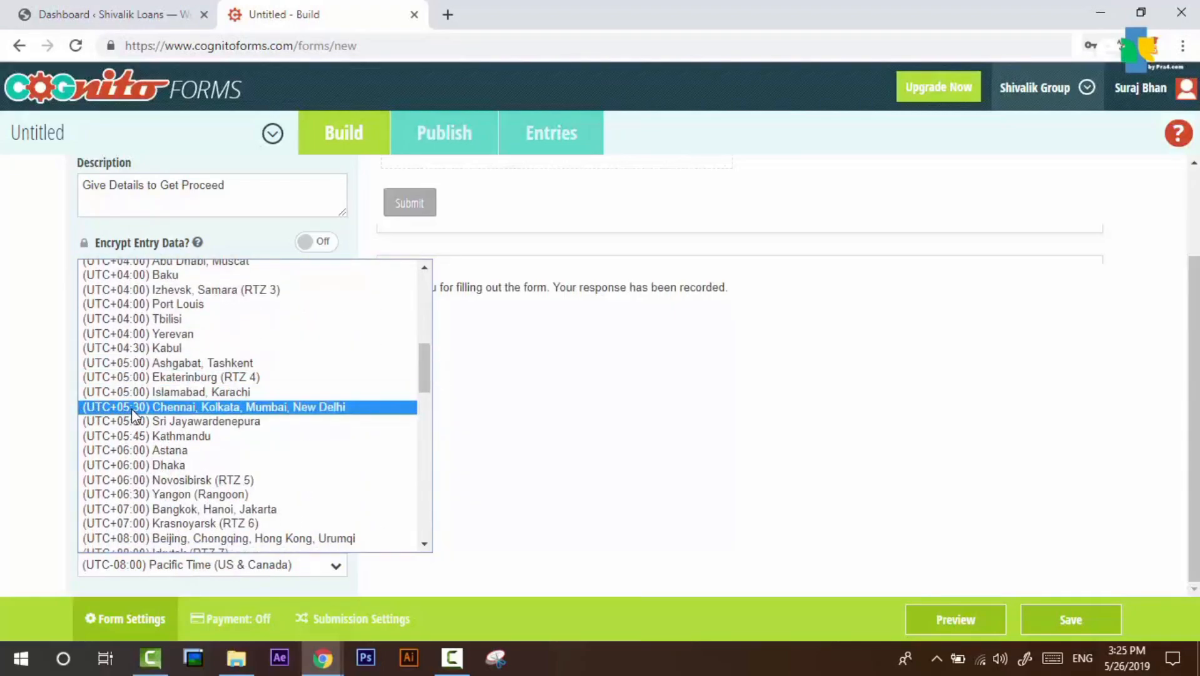
left_click(259, 407)
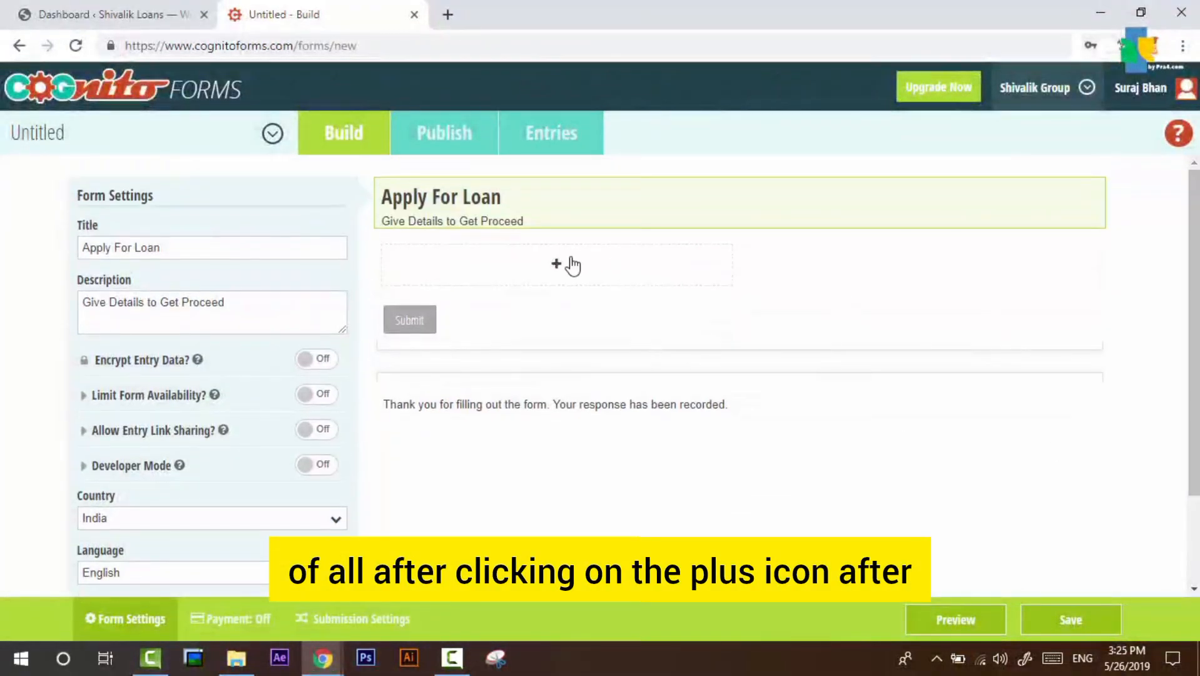
Check the first field of the existing Shivalik Loans form and add a Name field under the new form's description
left_click(554, 271)
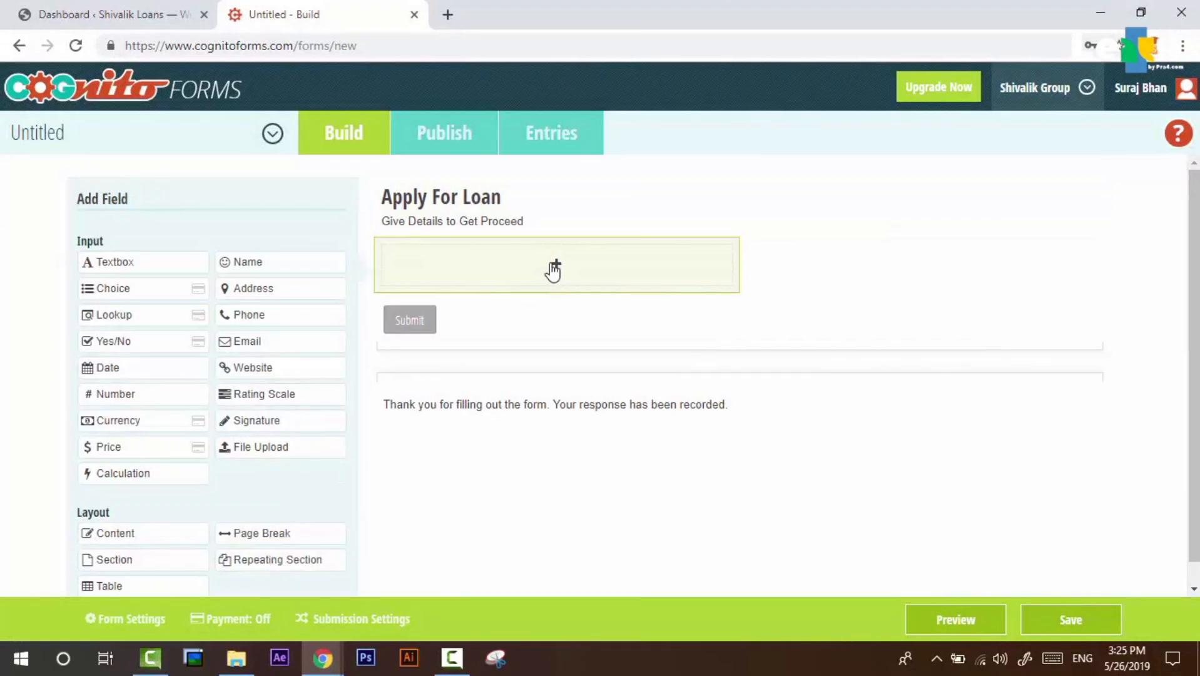
key("alt+Tab")
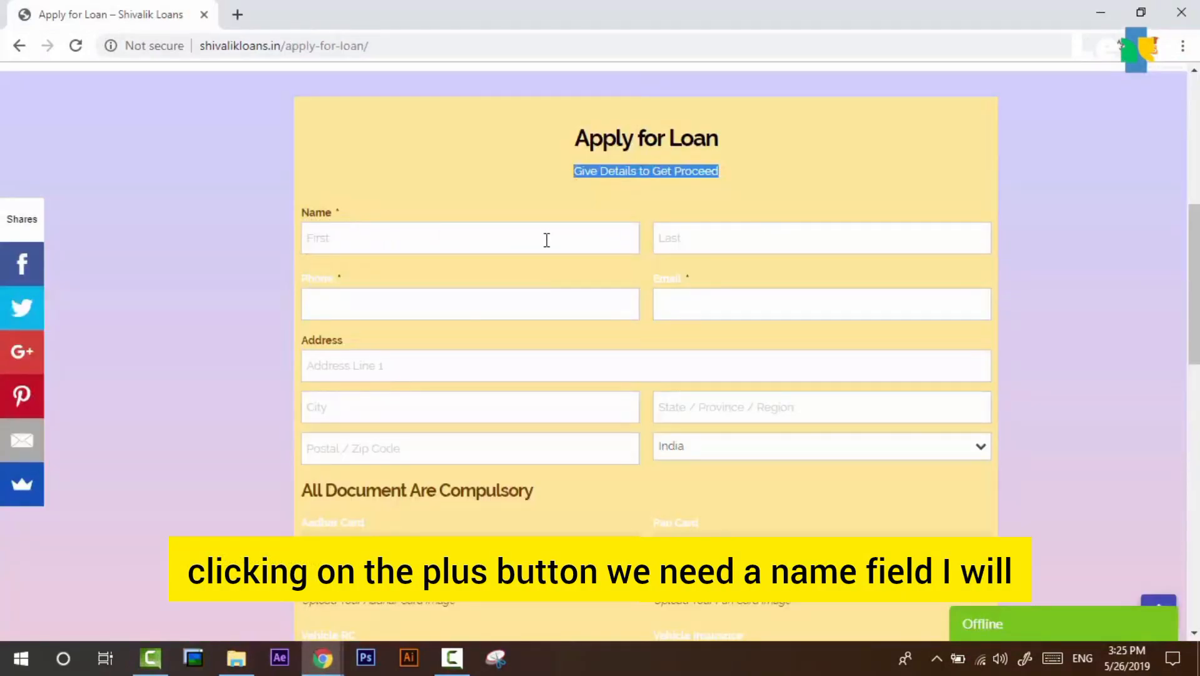
key("alt+Tab")
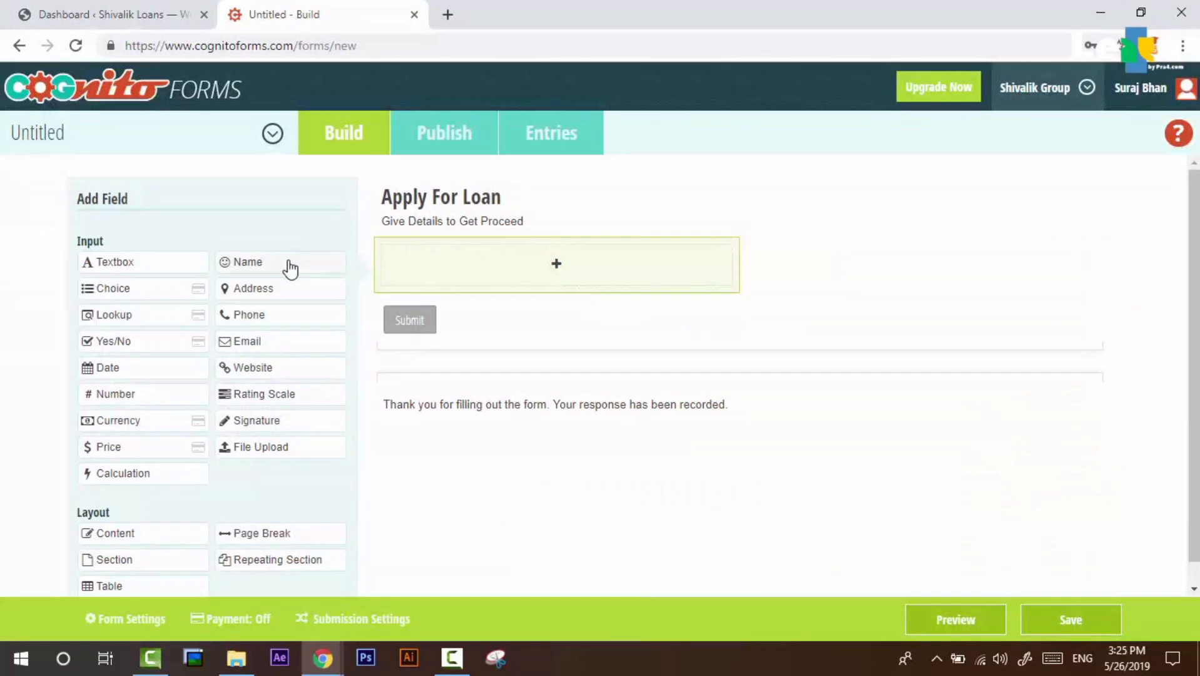
left_click_drag(290, 269, 550, 251)
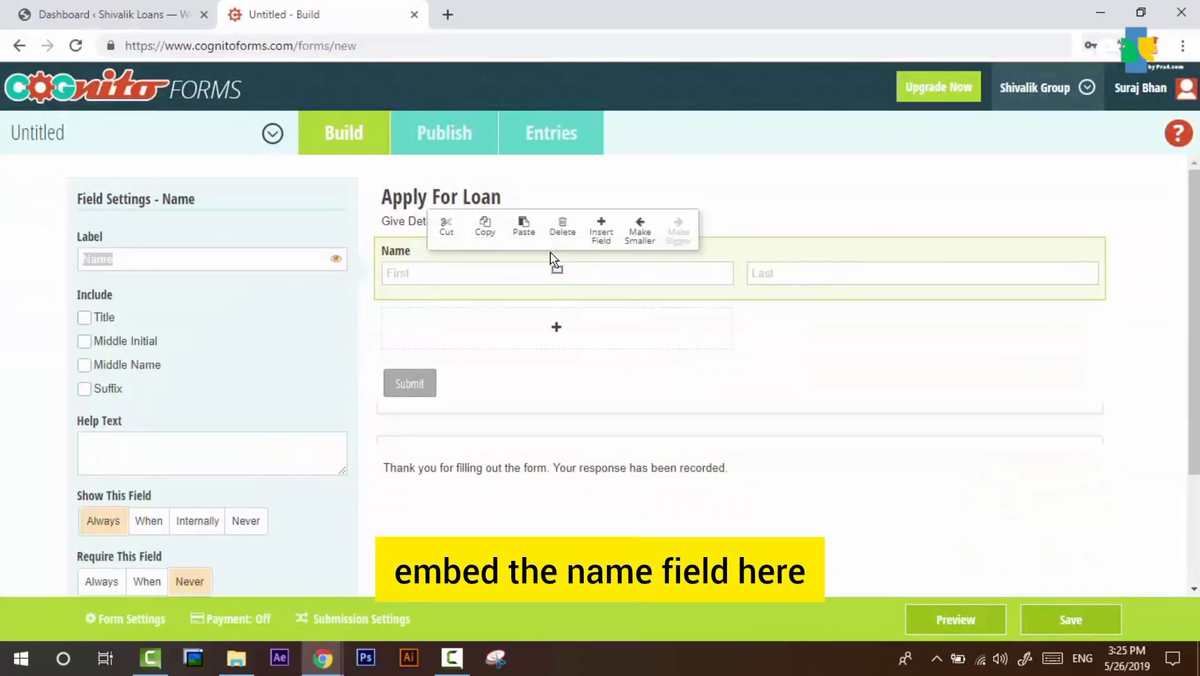
Add a Phone field below Name and an Email field beside it, following the existing form's layout
key("alt+Tab")
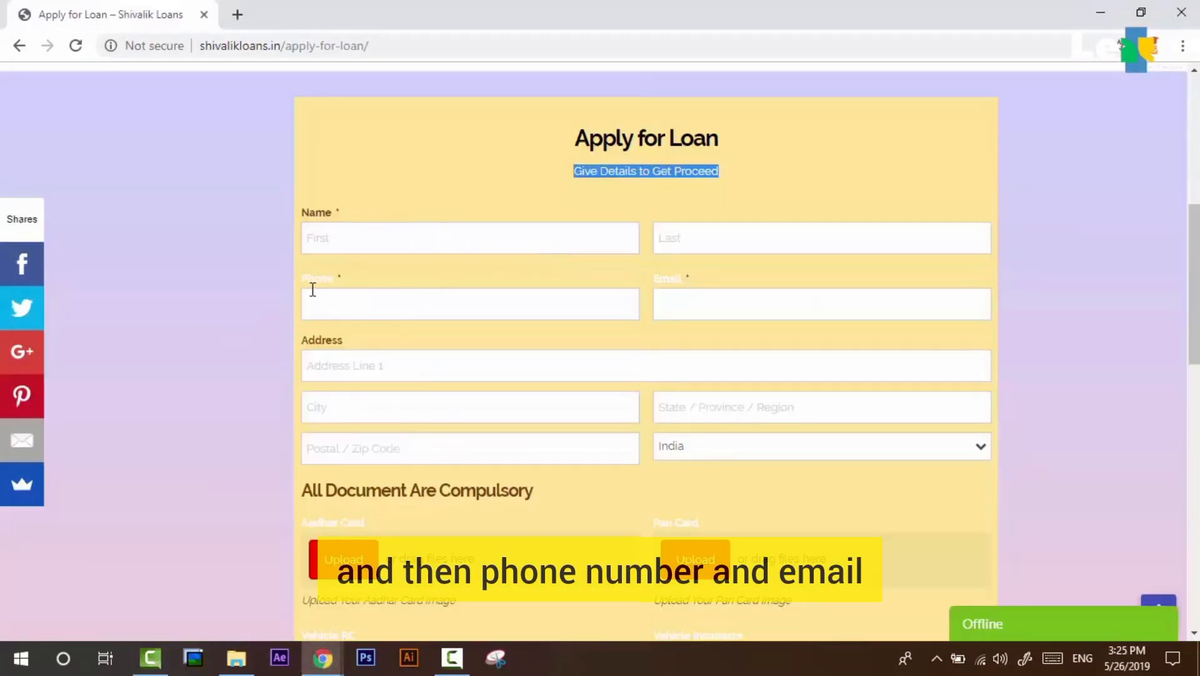
key("alt+Tab")
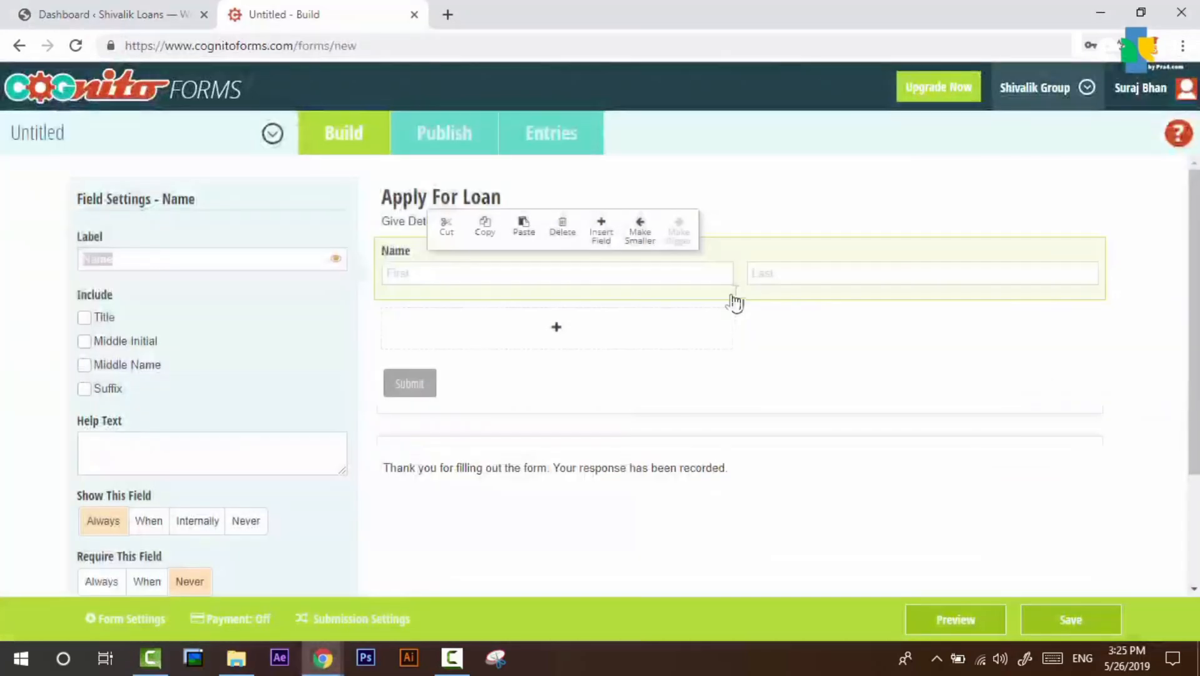
left_click(554, 331)
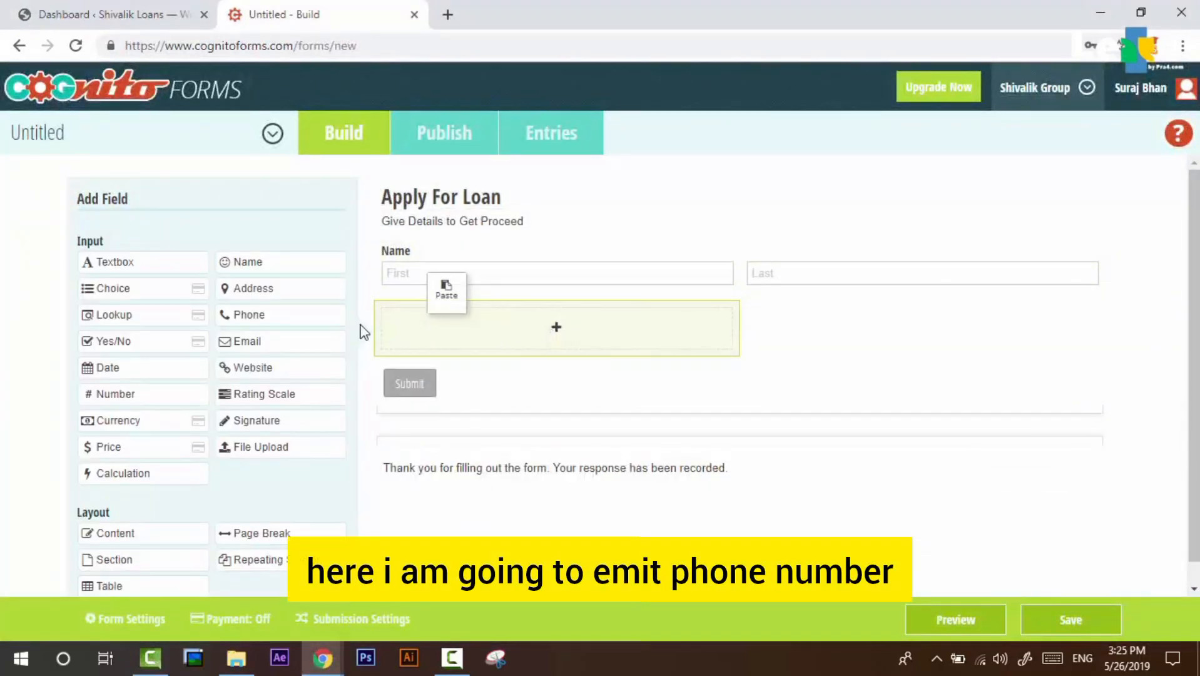
left_click_drag(291, 322, 580, 330)
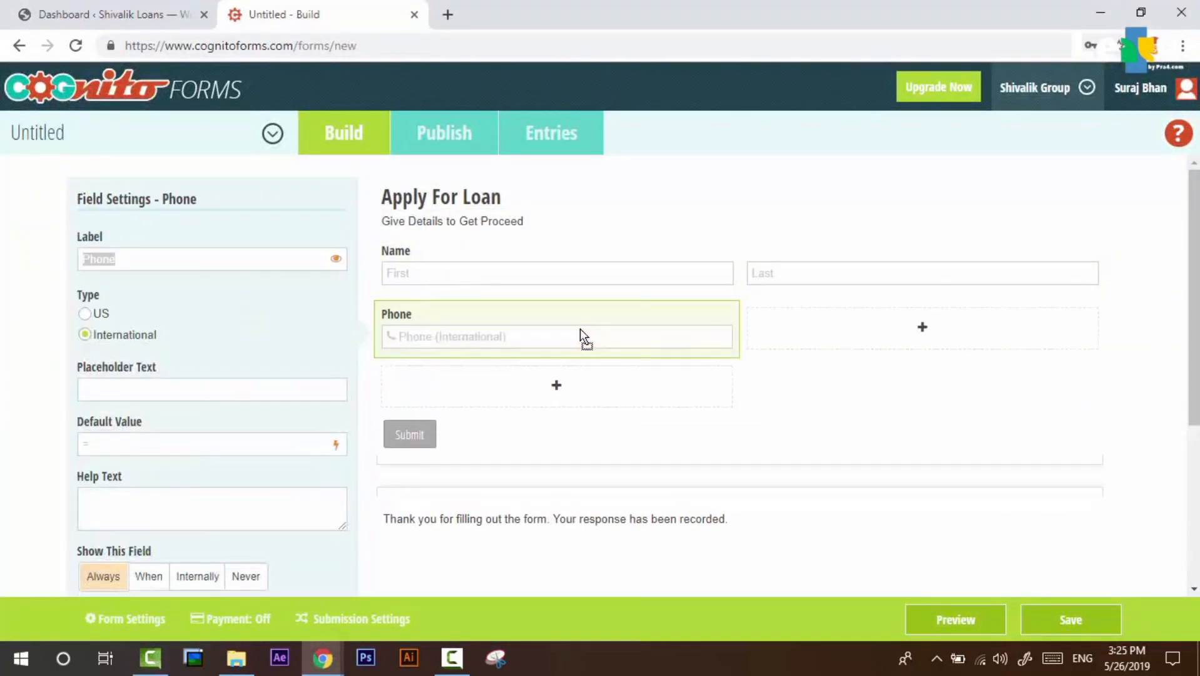
left_click(921, 341)
left_click_drag(288, 342, 885, 328)
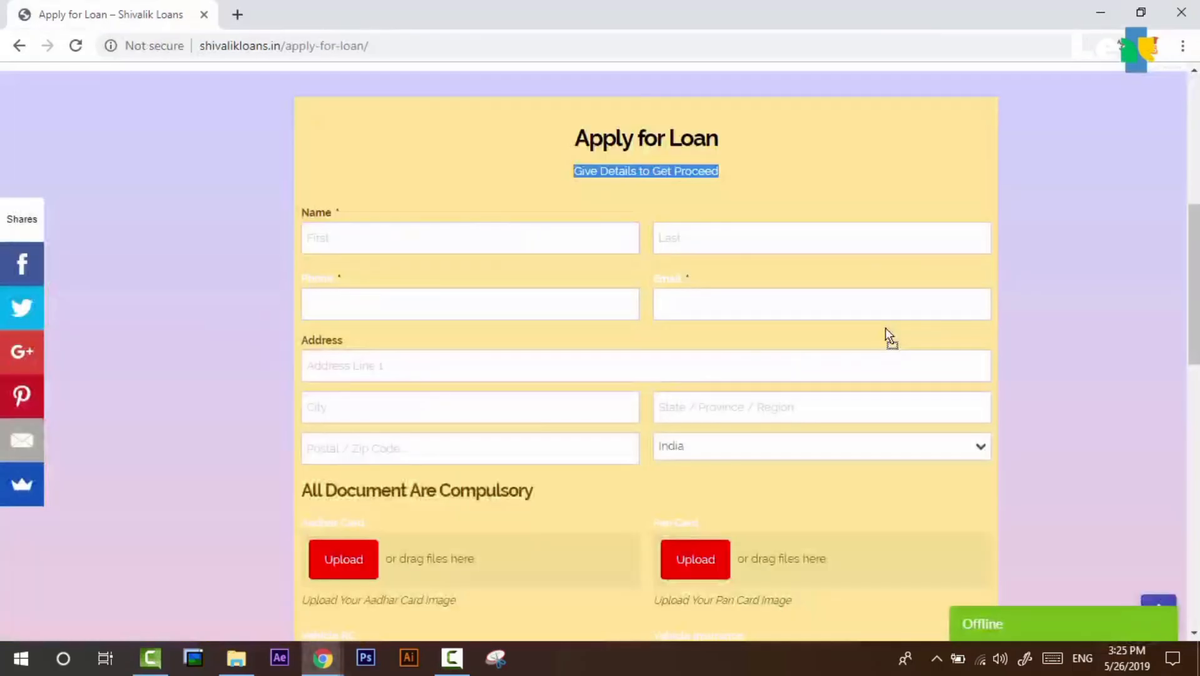
key("alt+Tab")
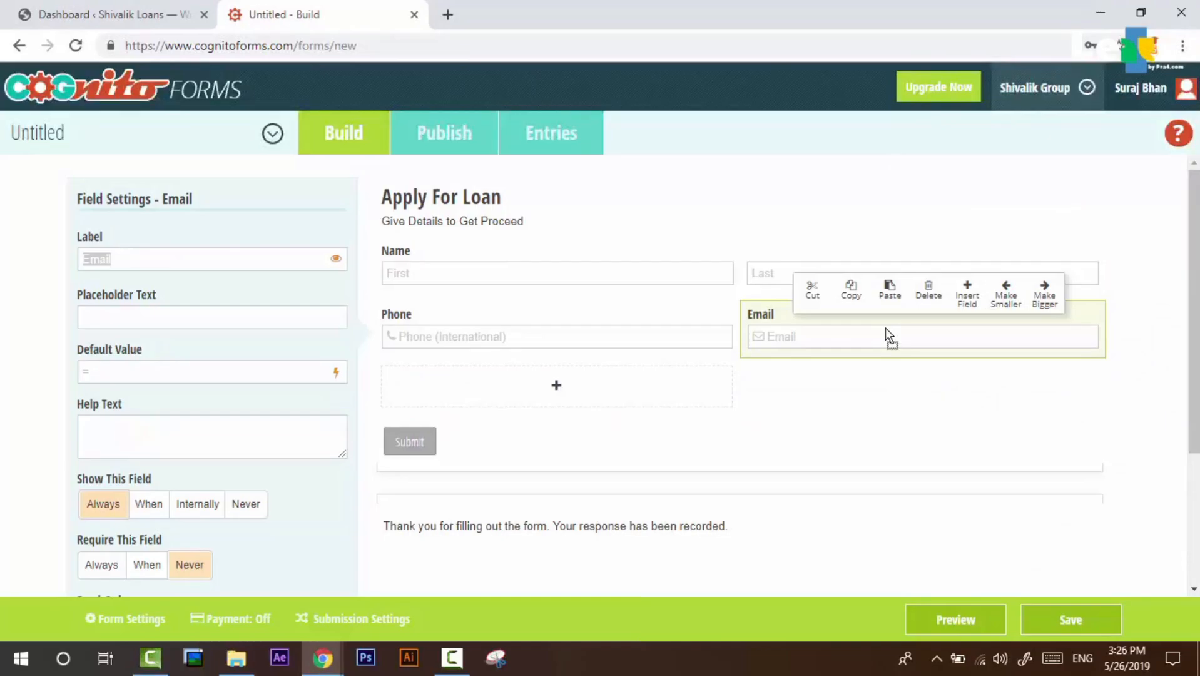
Add an Address field below the Phone field, as in the existing form
key("alt+Tab")
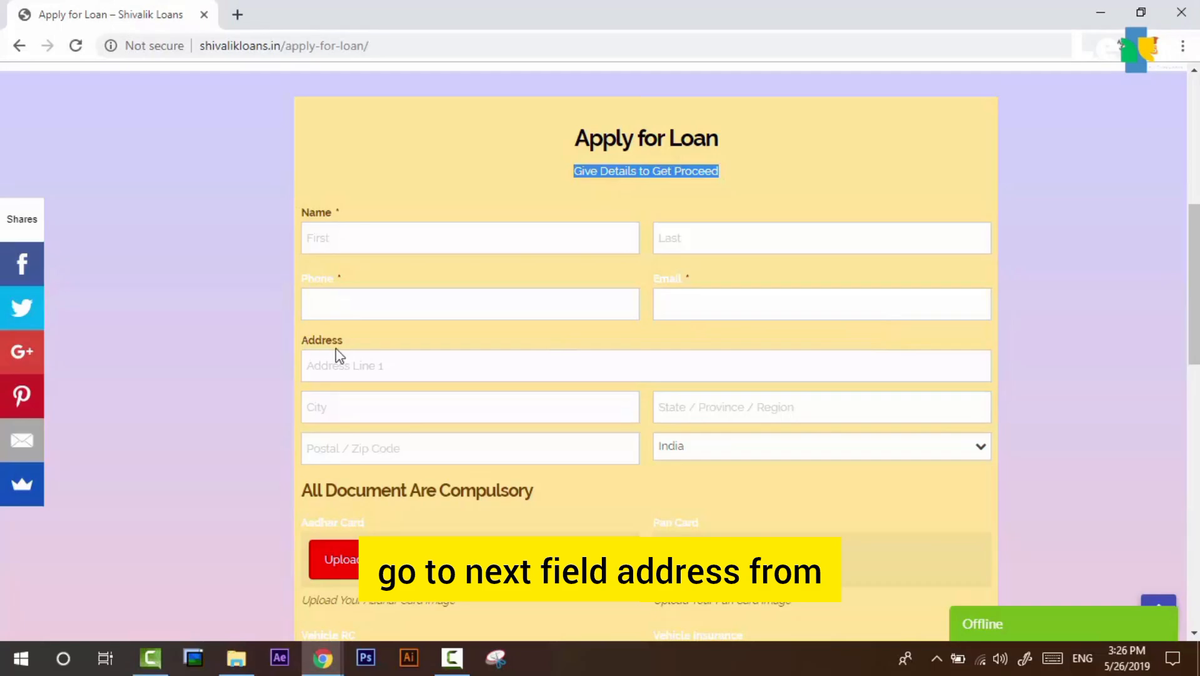
key("alt+Tab")
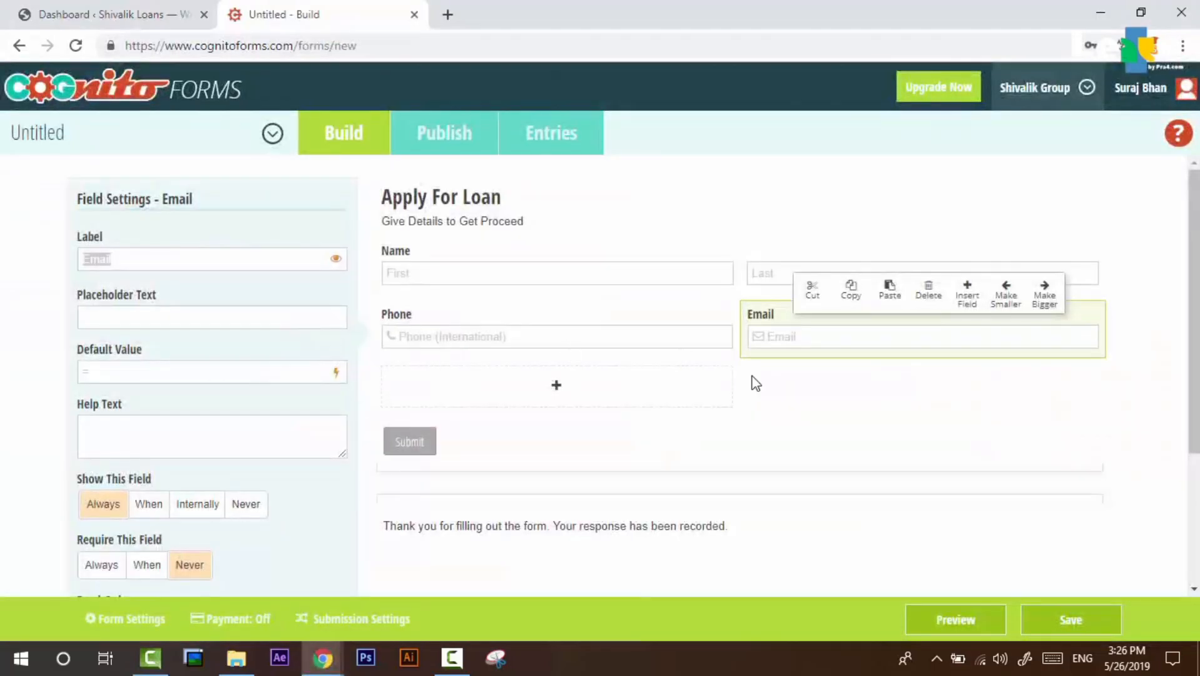
left_click(550, 386)
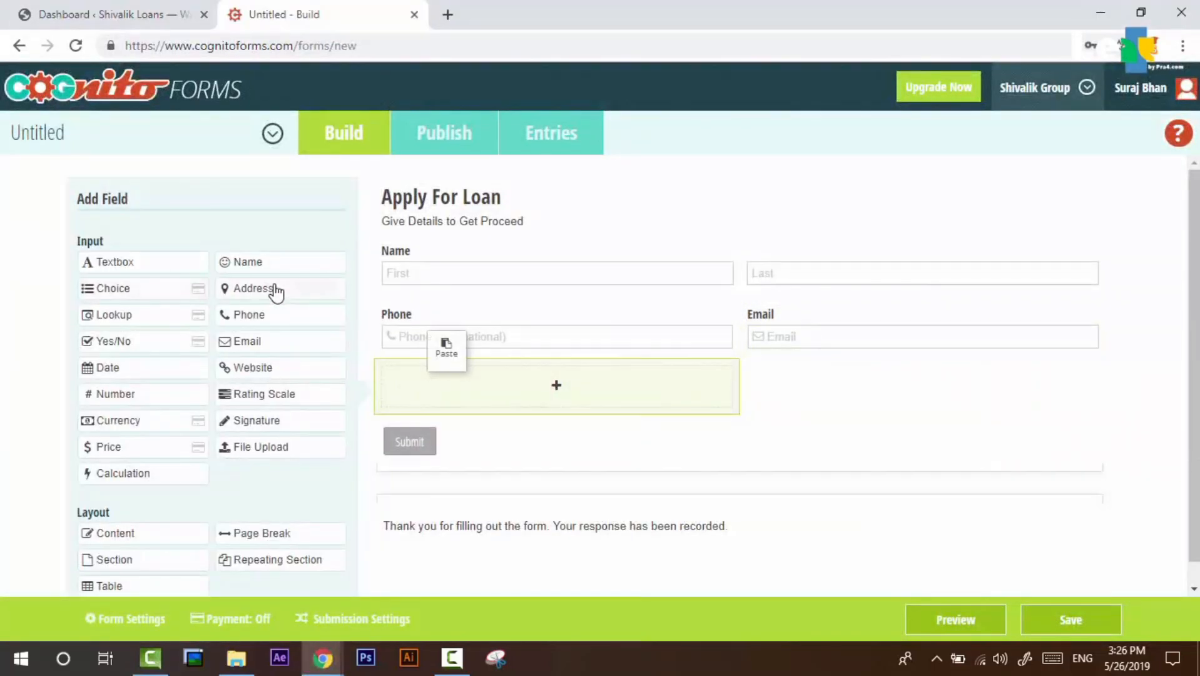
left_click_drag(270, 288, 580, 384)
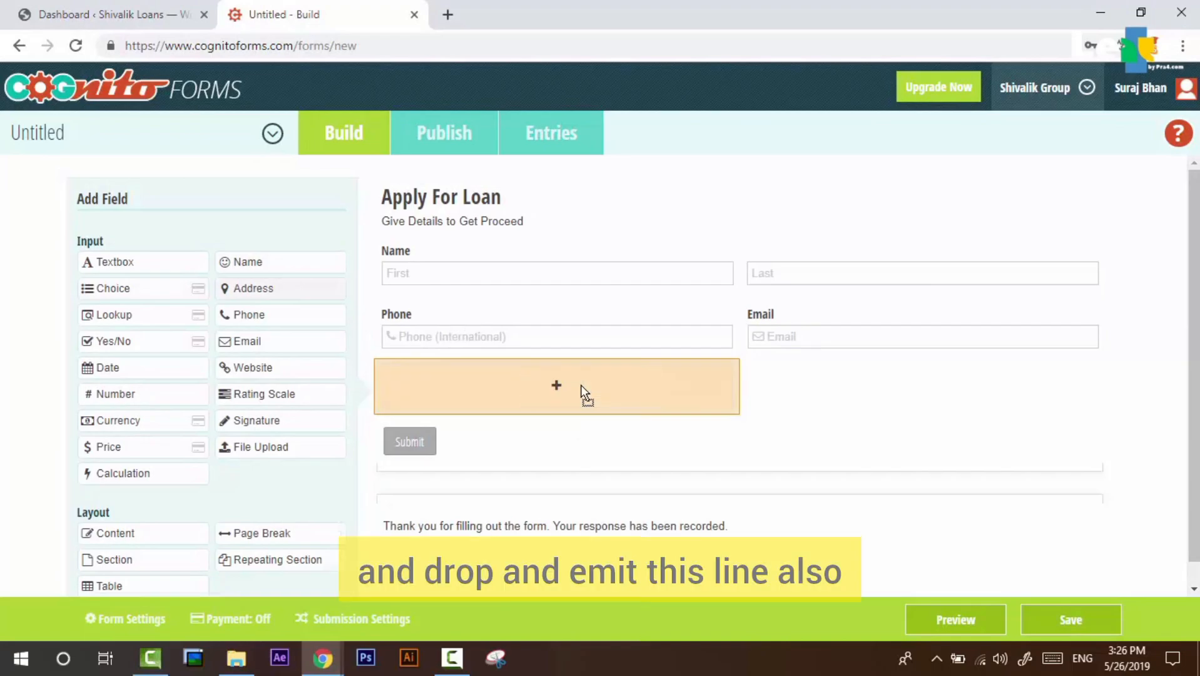
Match the Address field to the existing form by excluding Address Line 2 and setting the default country to India
scroll(738, 375, "down", 1)
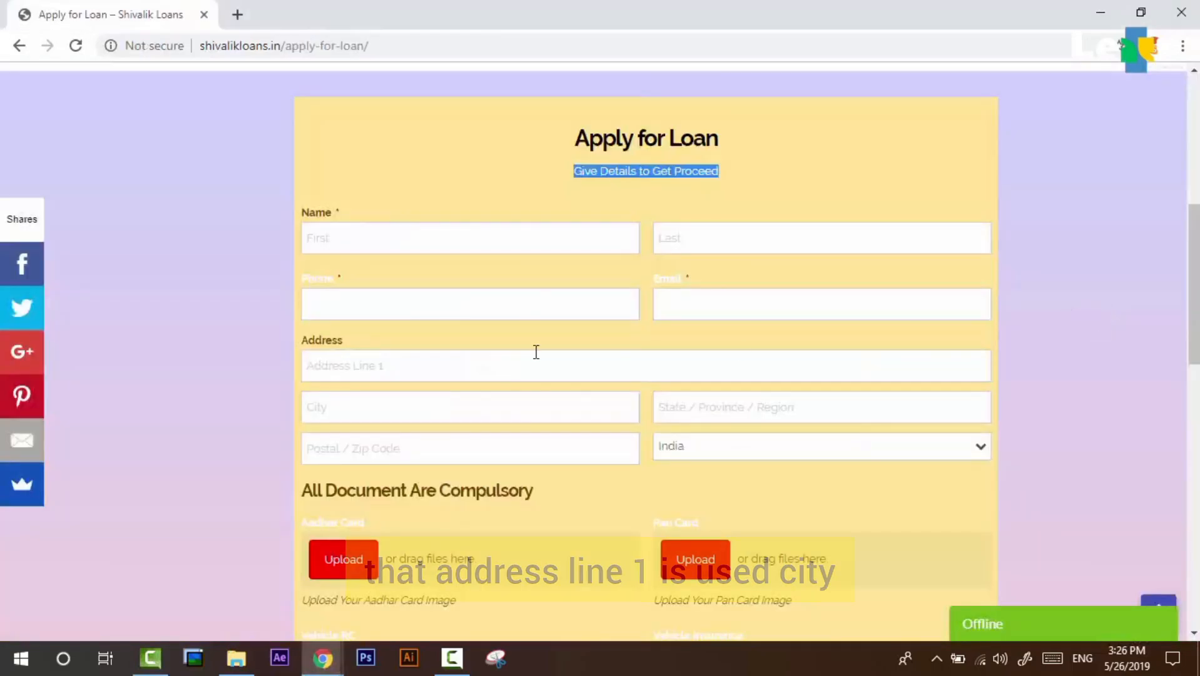
left_click(376, 365)
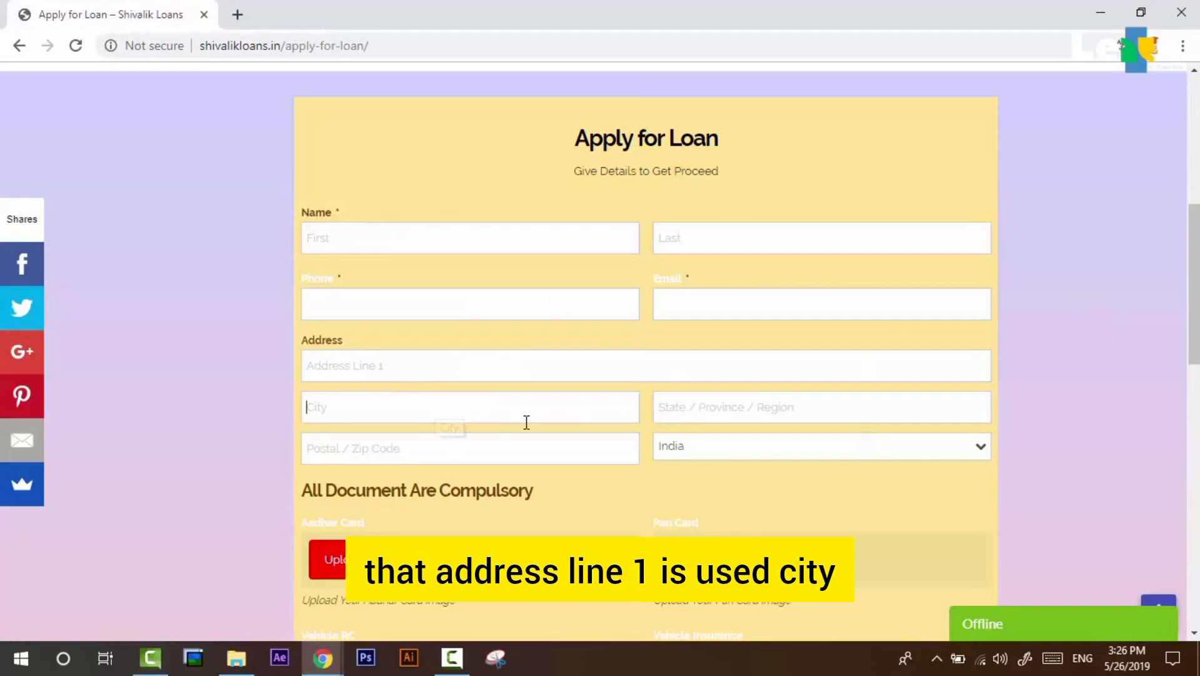
left_click(717, 399)
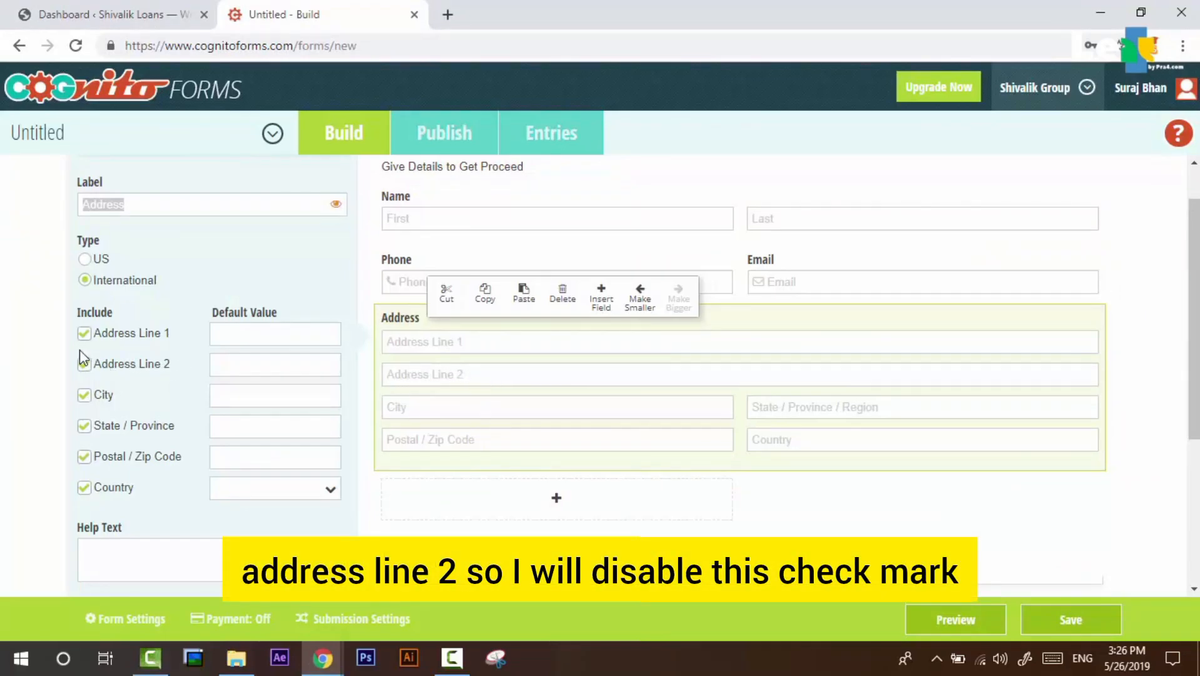
left_click(84, 368)
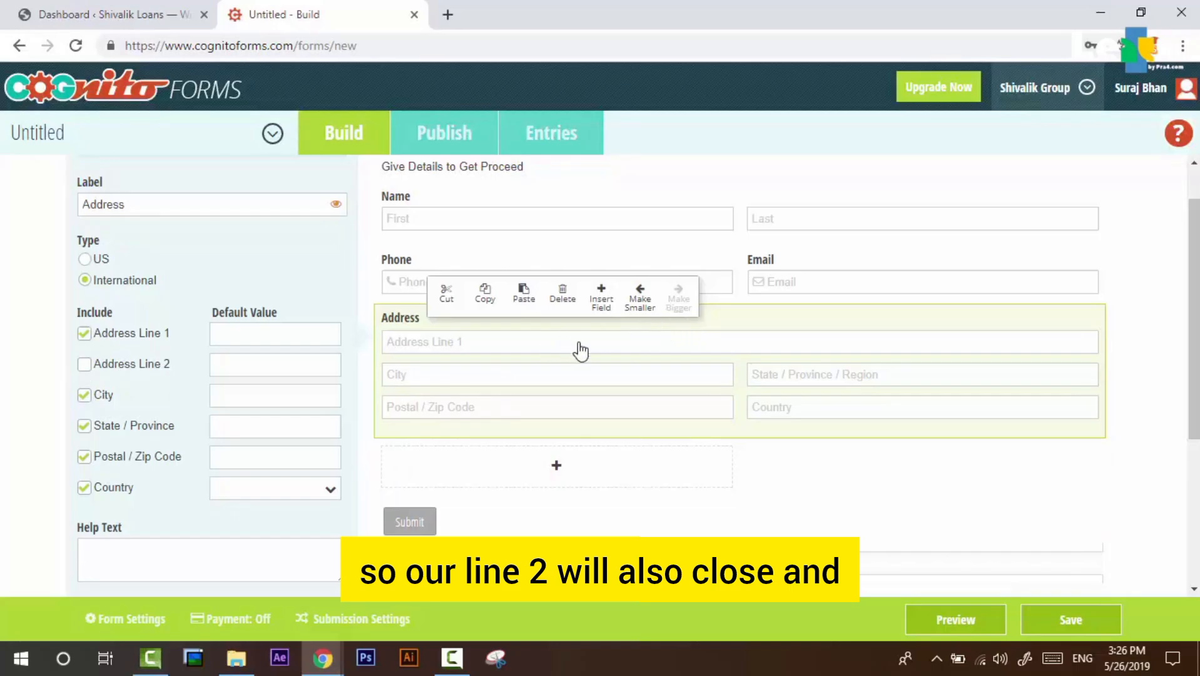
left_click(315, 499)
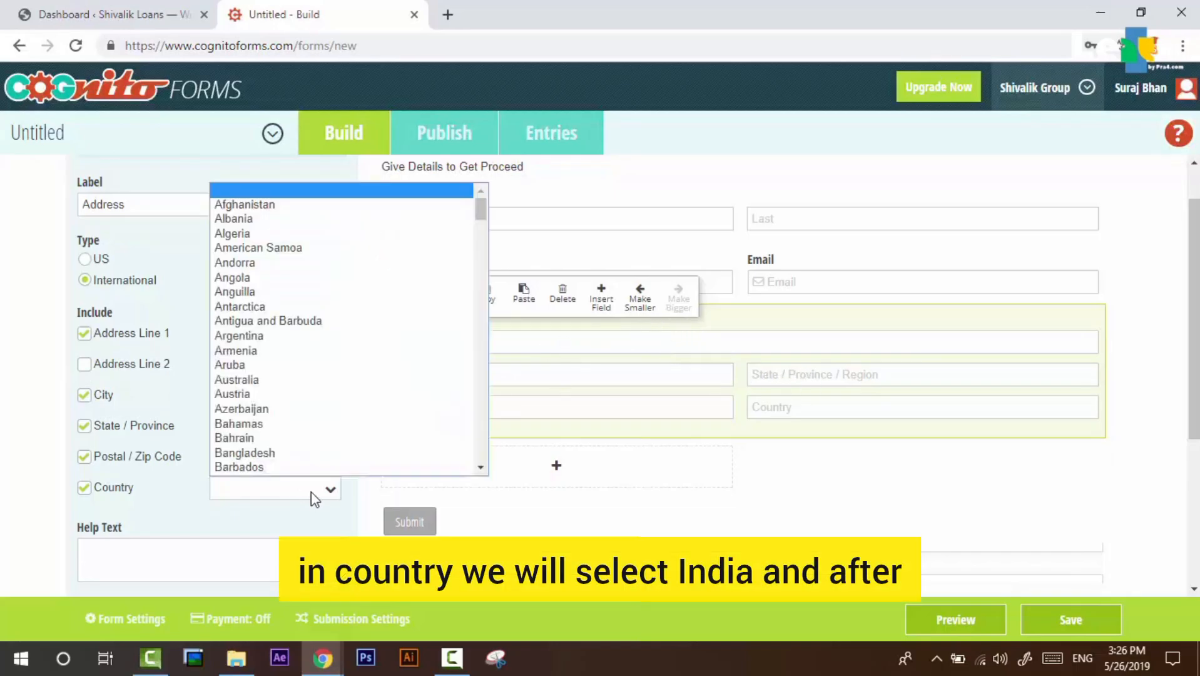
type("in")
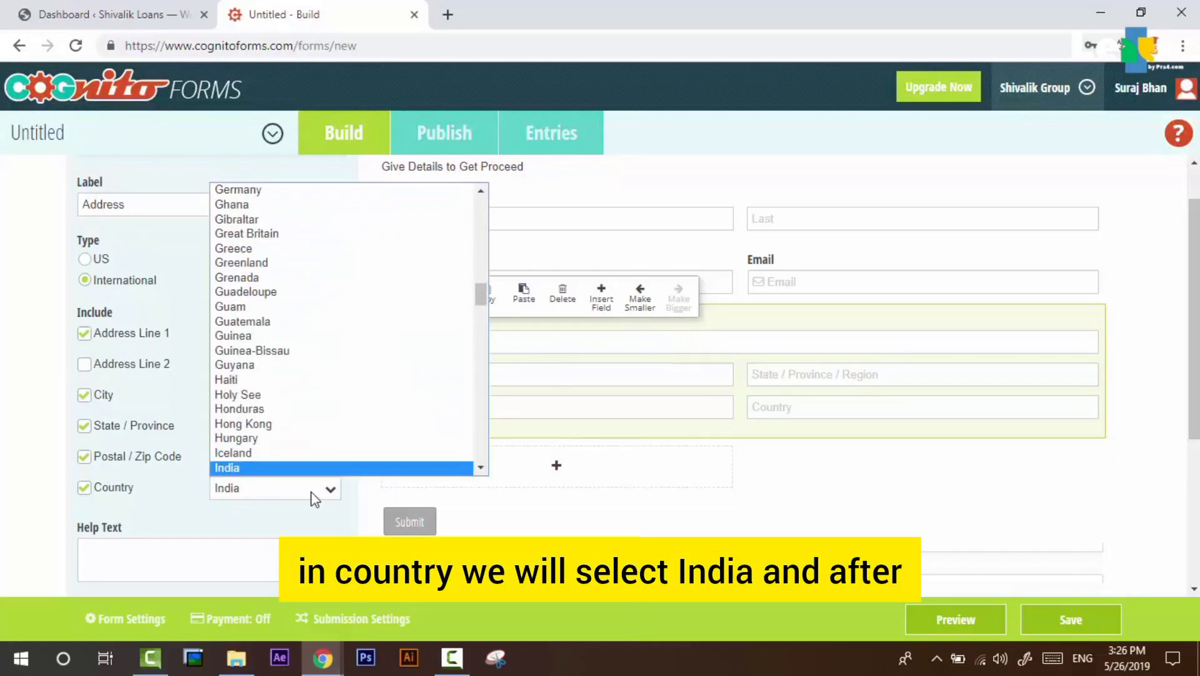
key("Return")
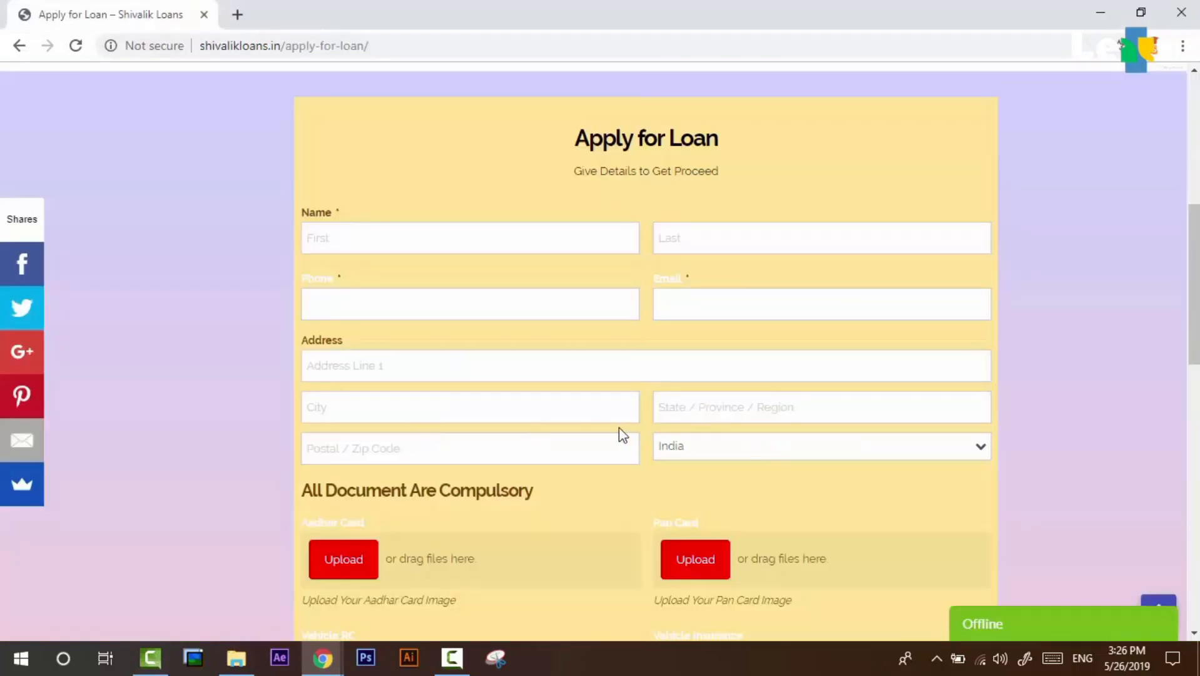
Add a section below the Address field, modelled on the existing form's documents part, and label it "All Documents Are Compulsory"
key("alt+Tab")
key("alt+Tab")
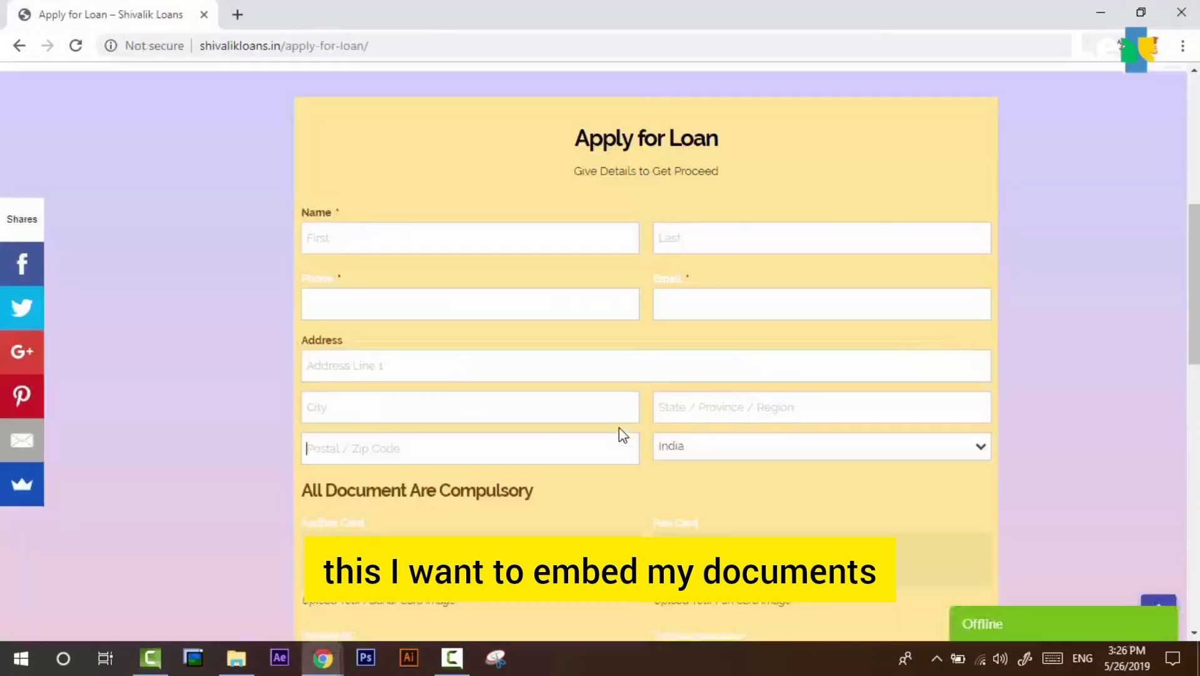
scroll(619, 428, "down", 3)
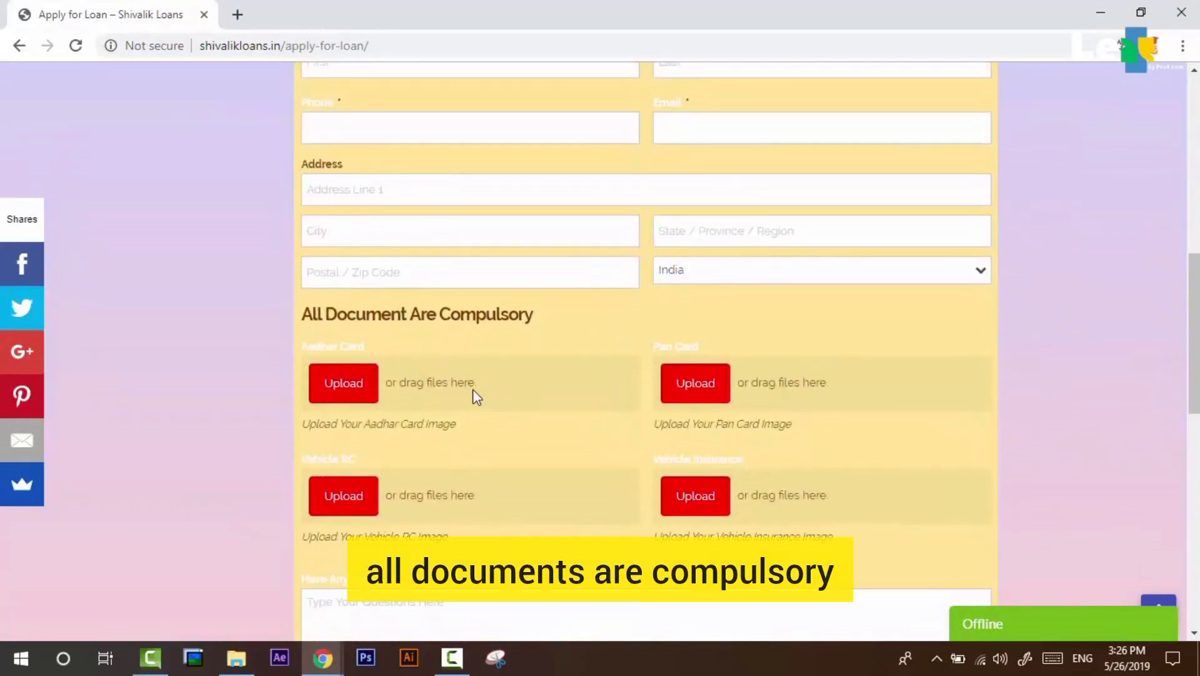
key("alt+Tab")
key("alt+Tab")
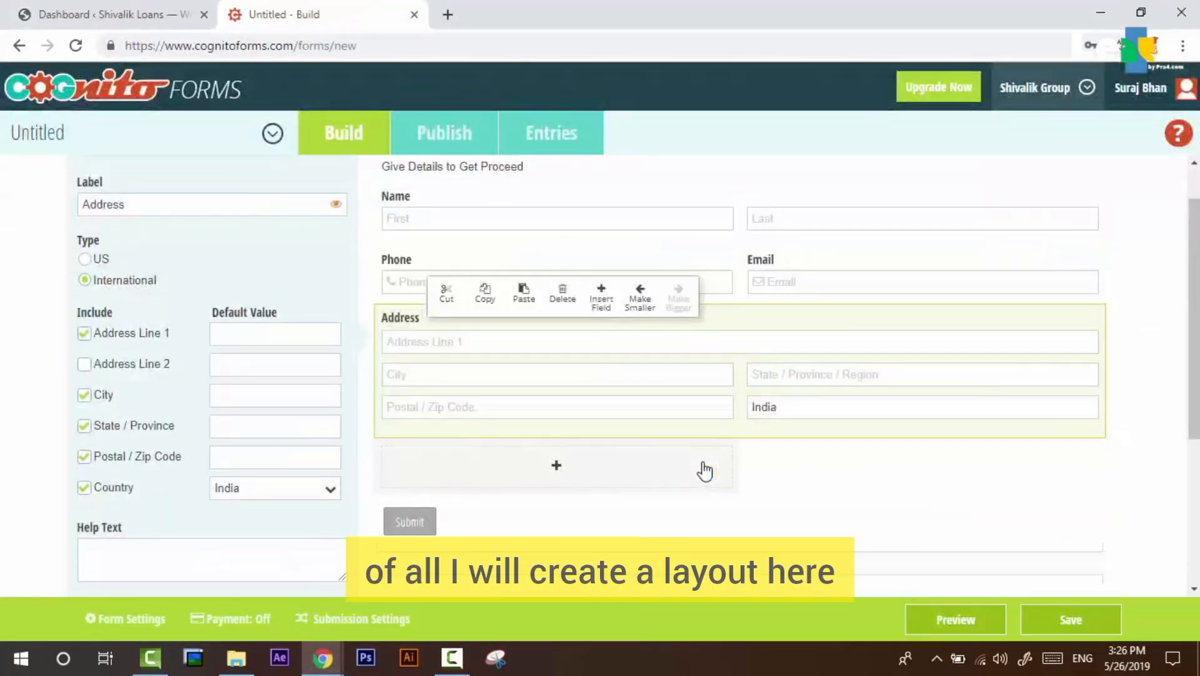
left_click(557, 468)
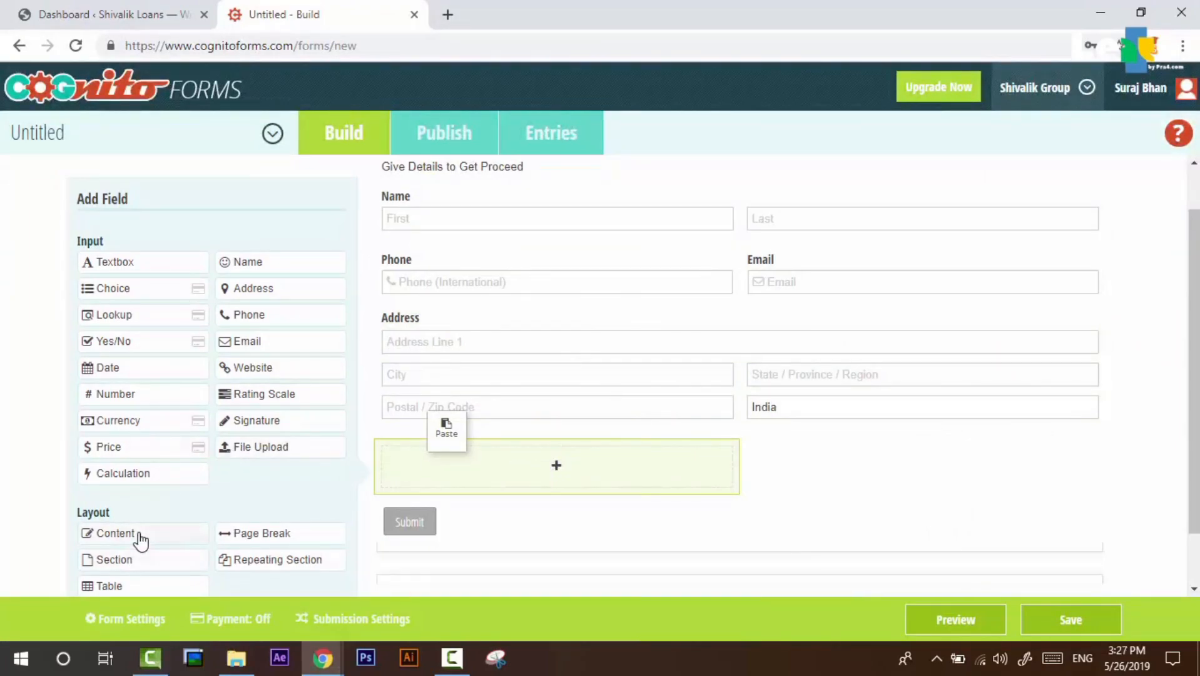
left_click_drag(148, 570, 586, 459)
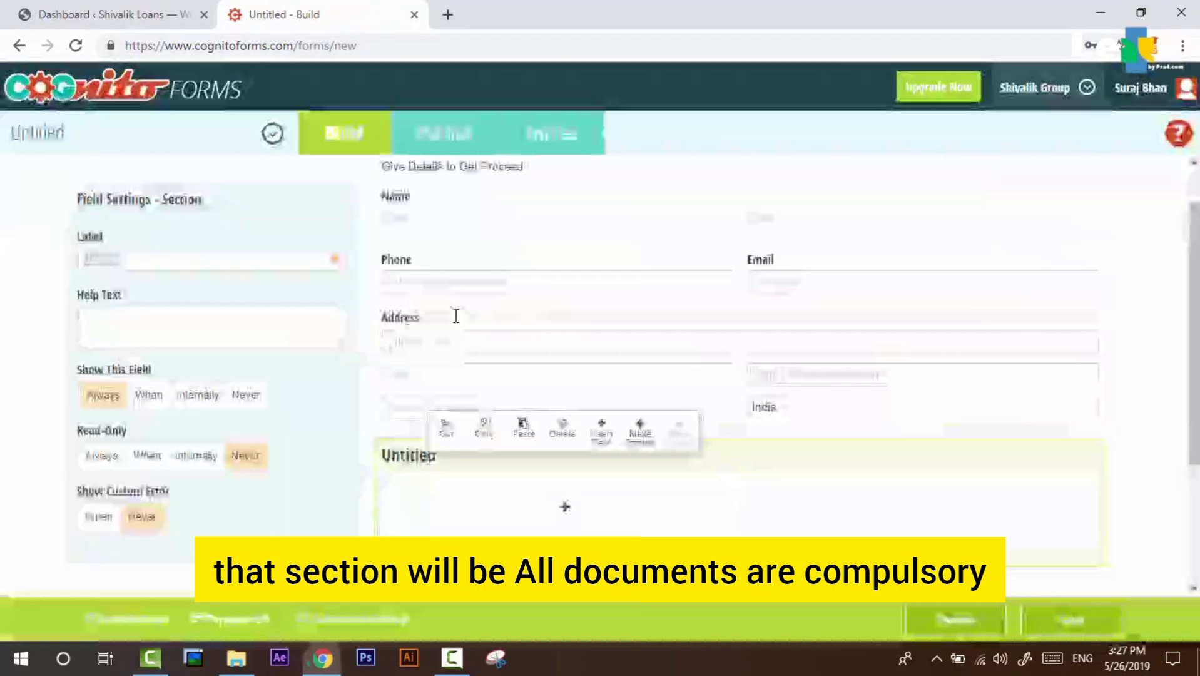
type("All")
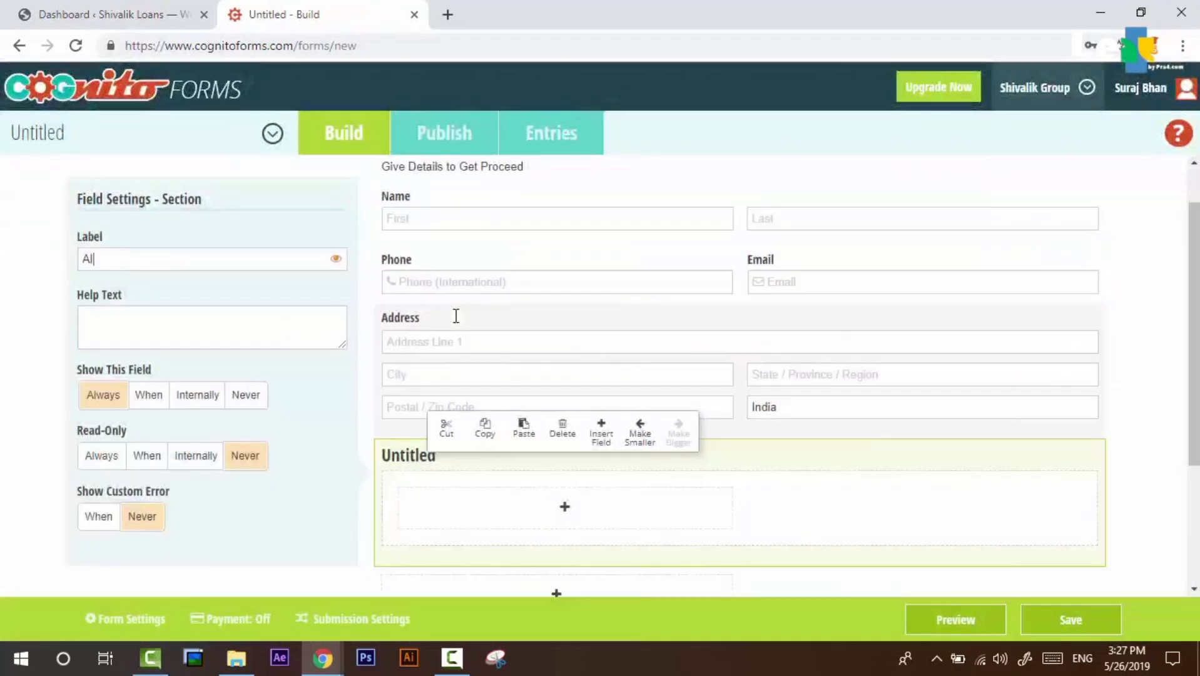
type(" Documents Are Compulsory")
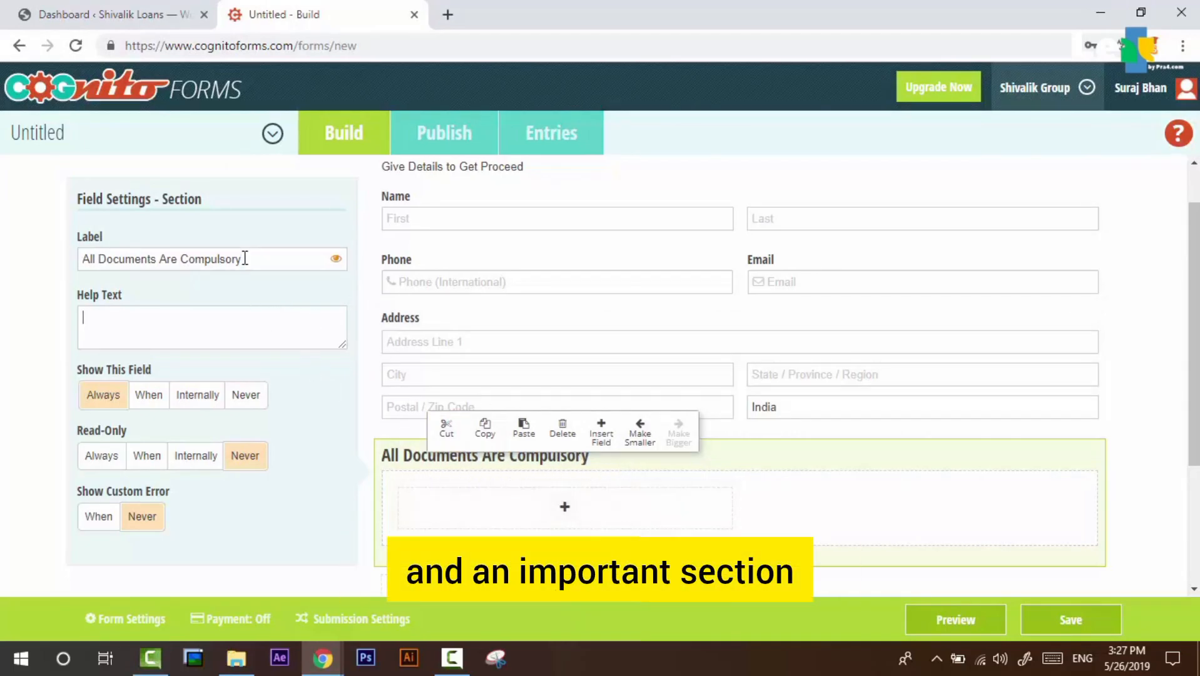
Add a File Upload field inside the documents section and label it "Aadhar Card"
key("alt+Tab")
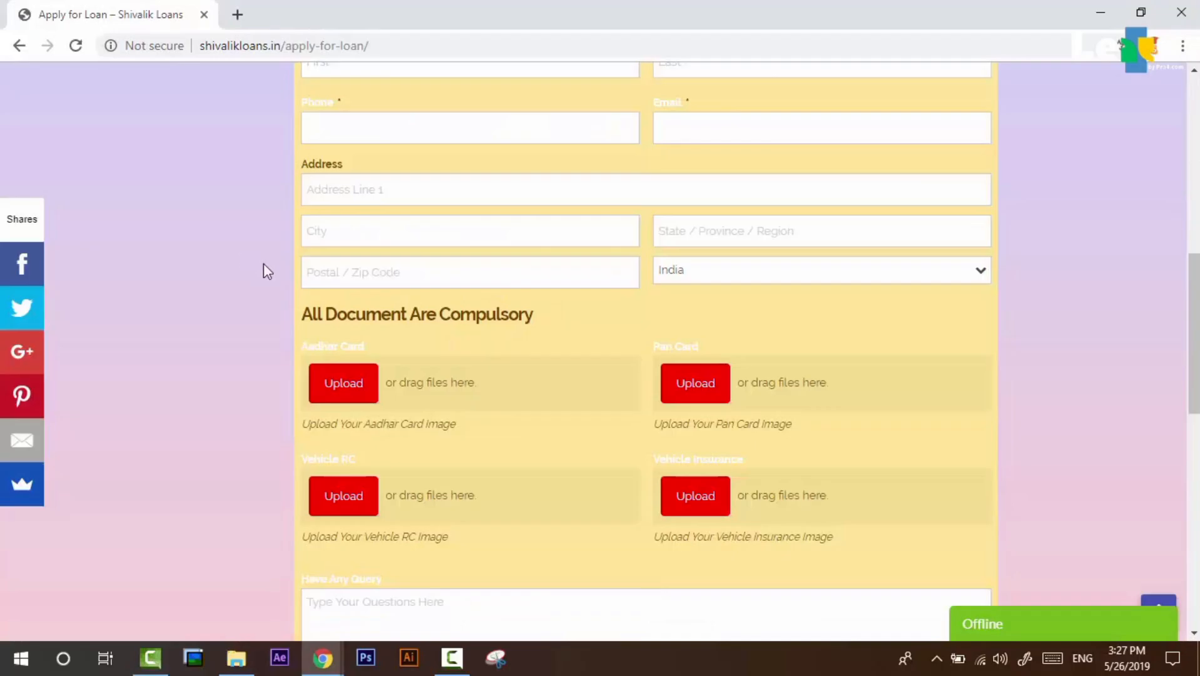
key("alt+Tab")
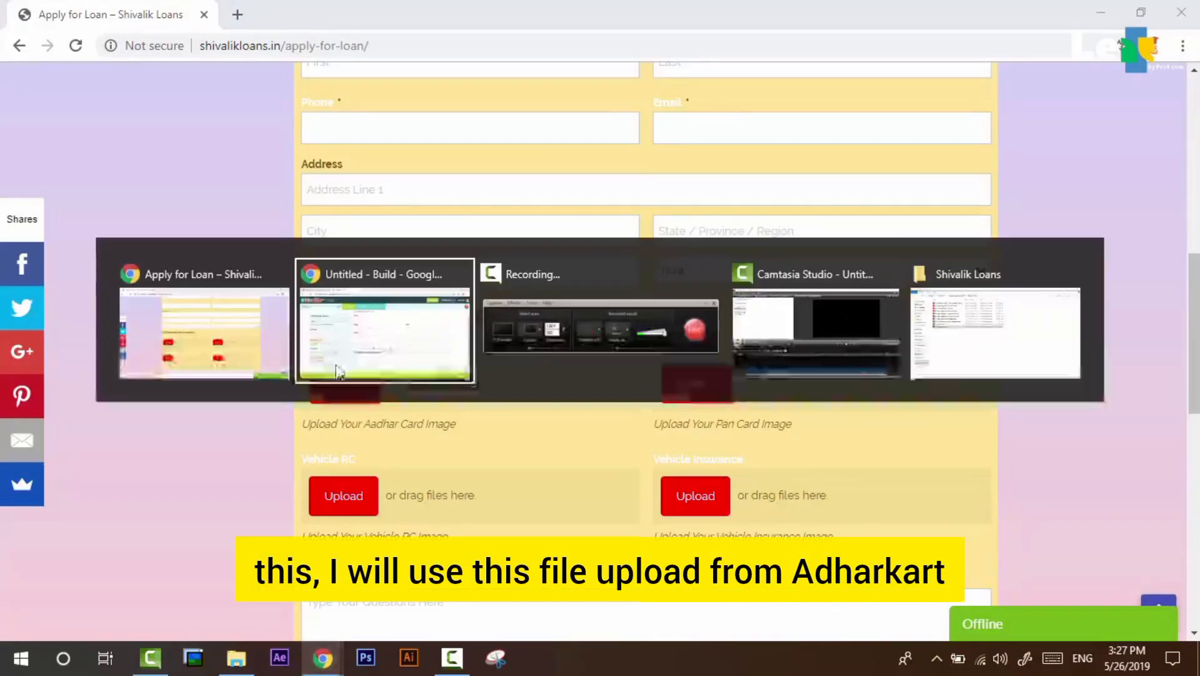
left_click(565, 507)
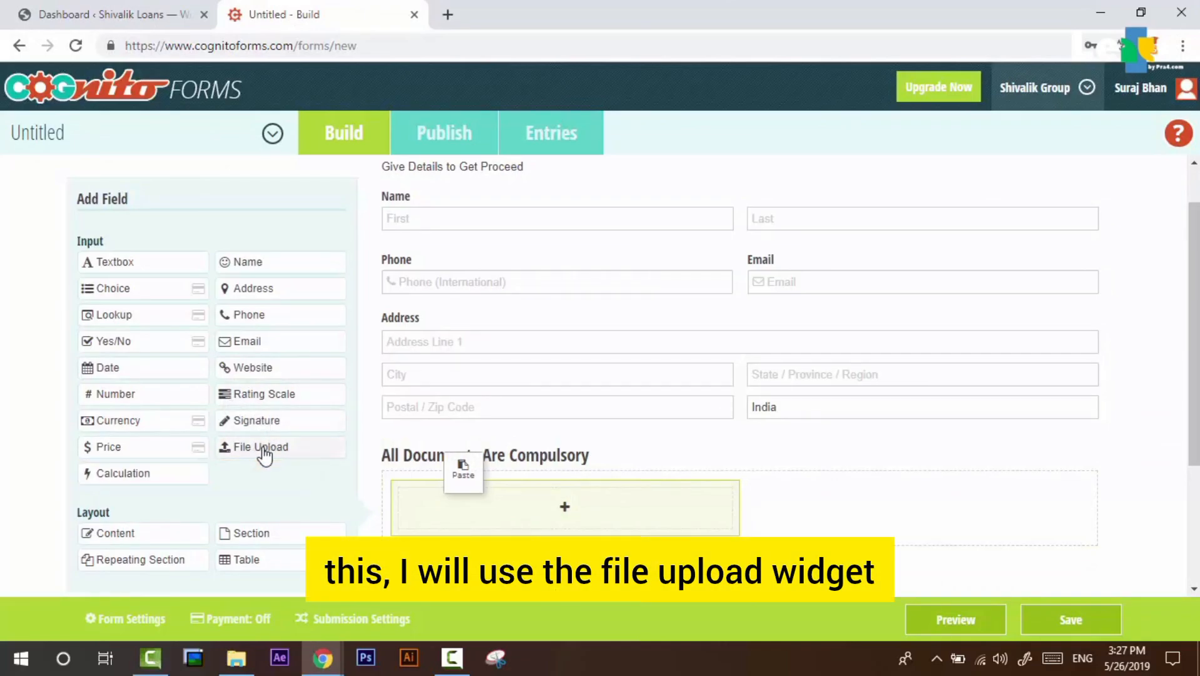
left_click_drag(271, 449, 531, 503)
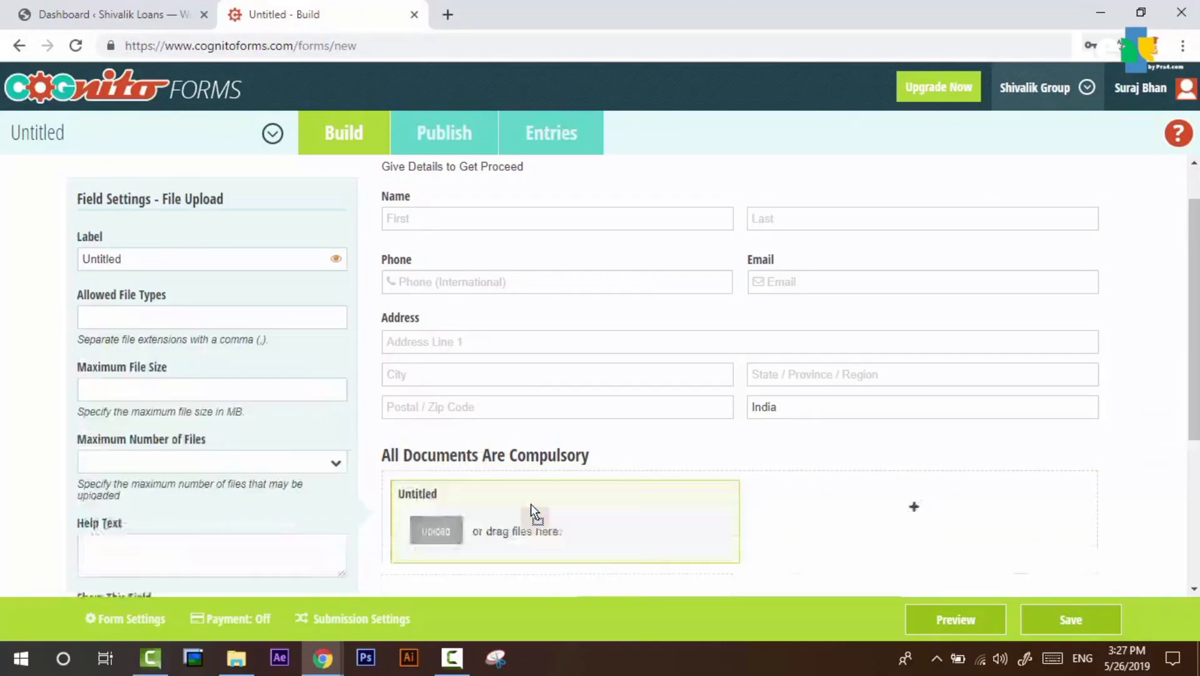
type("Aadhar Card")
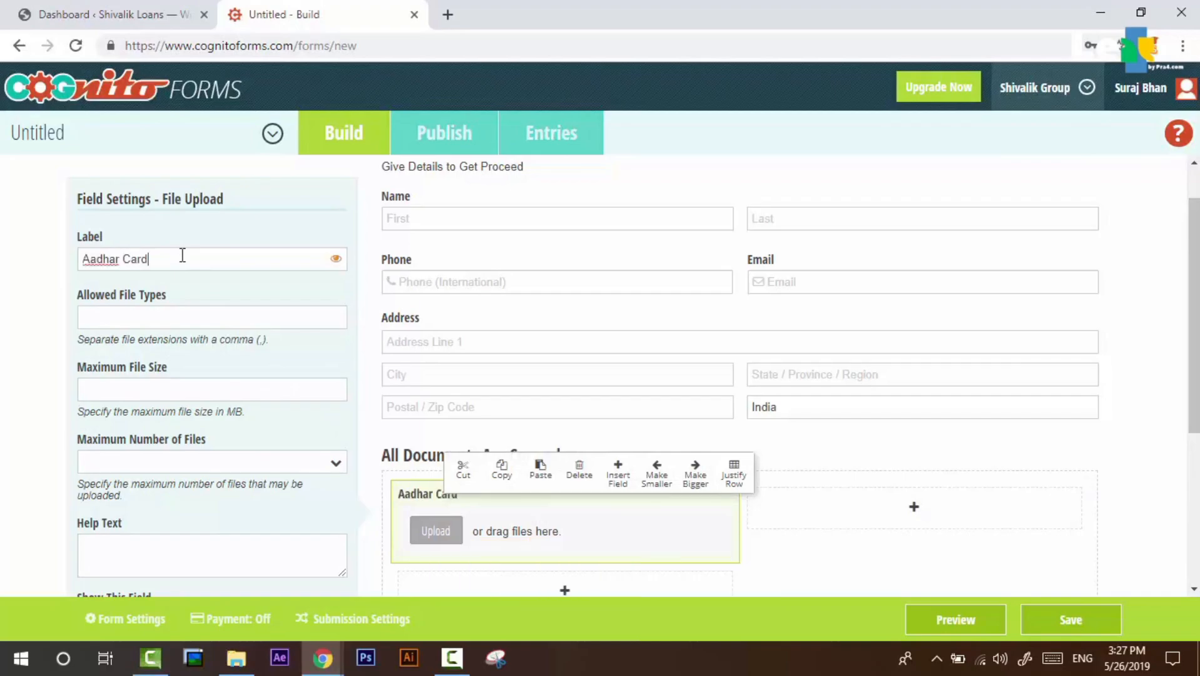
Add a File Upload field beside Aadhar Card in the documents section and label it "Pan Card"
left_click(867, 520)
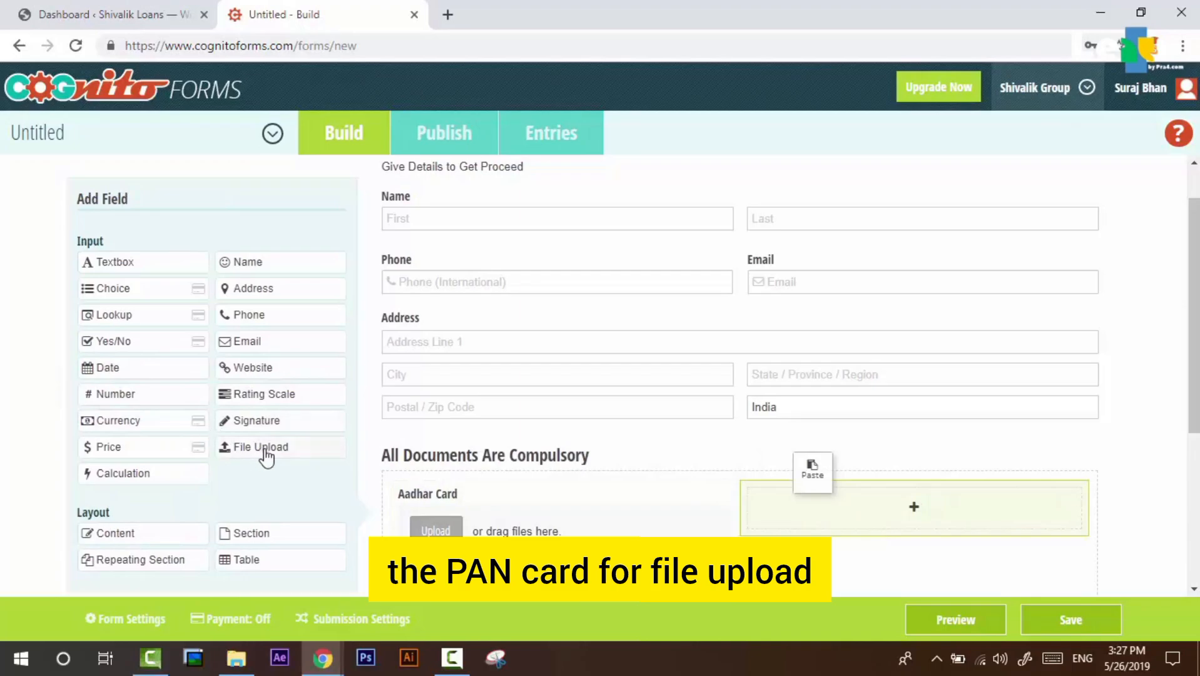
left_click_drag(266, 457, 878, 503)
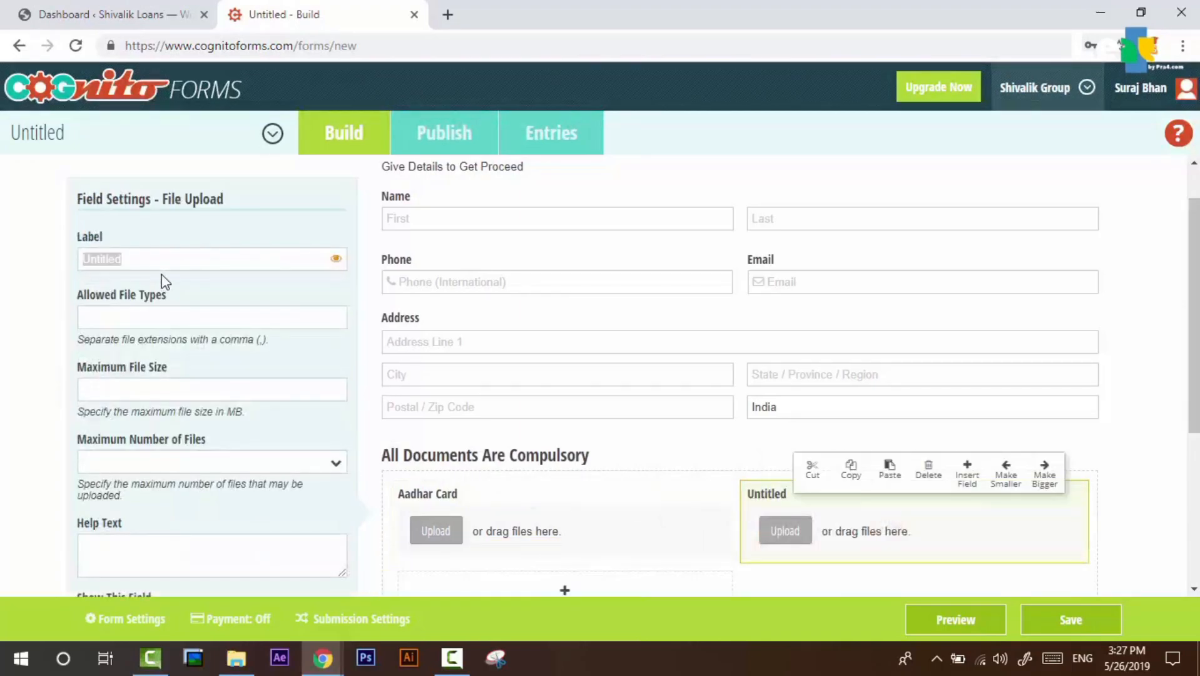
type("Pa")
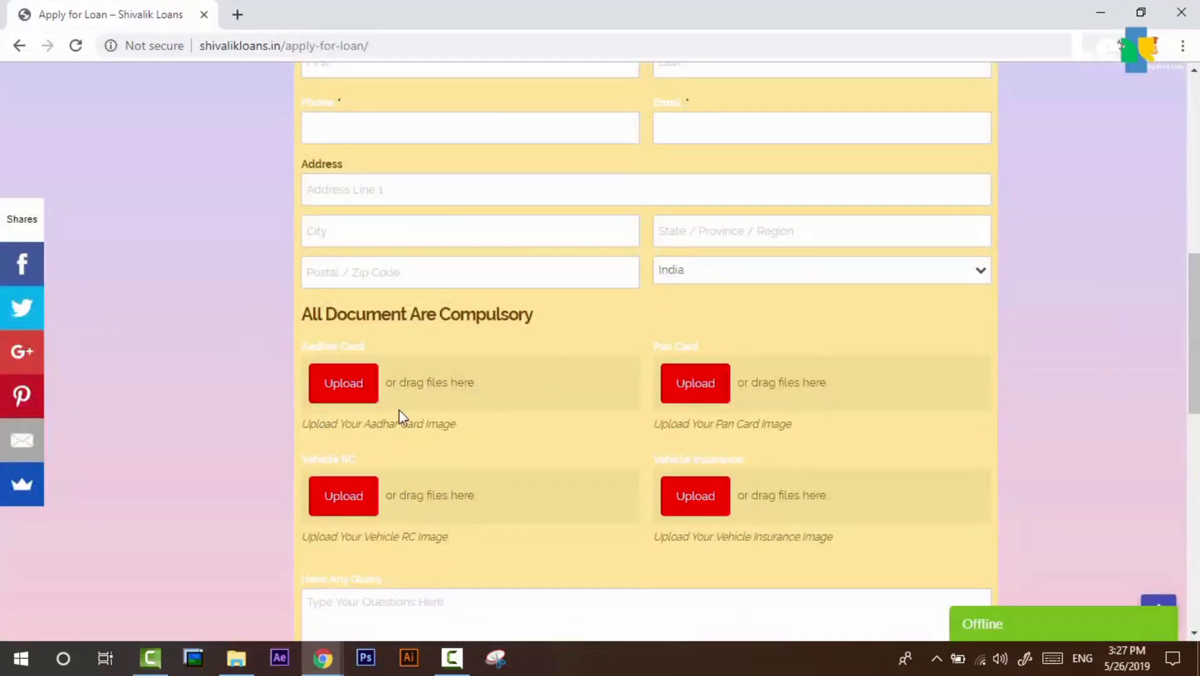
Give the Aadhar Card field the help text "Upload Your Aadhar Card Image", copied from the existing form
left_click_drag(321, 424, 461, 434)
left_click(463, 435)
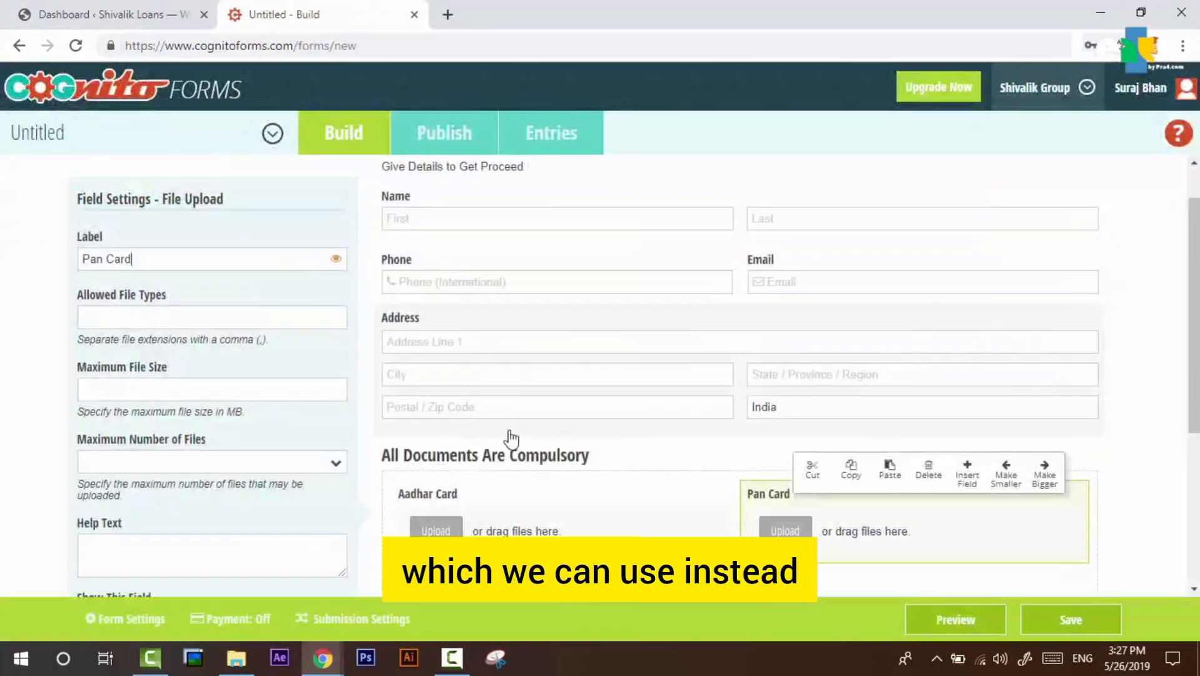
scroll(527, 439, "down", 1)
left_click(569, 475)
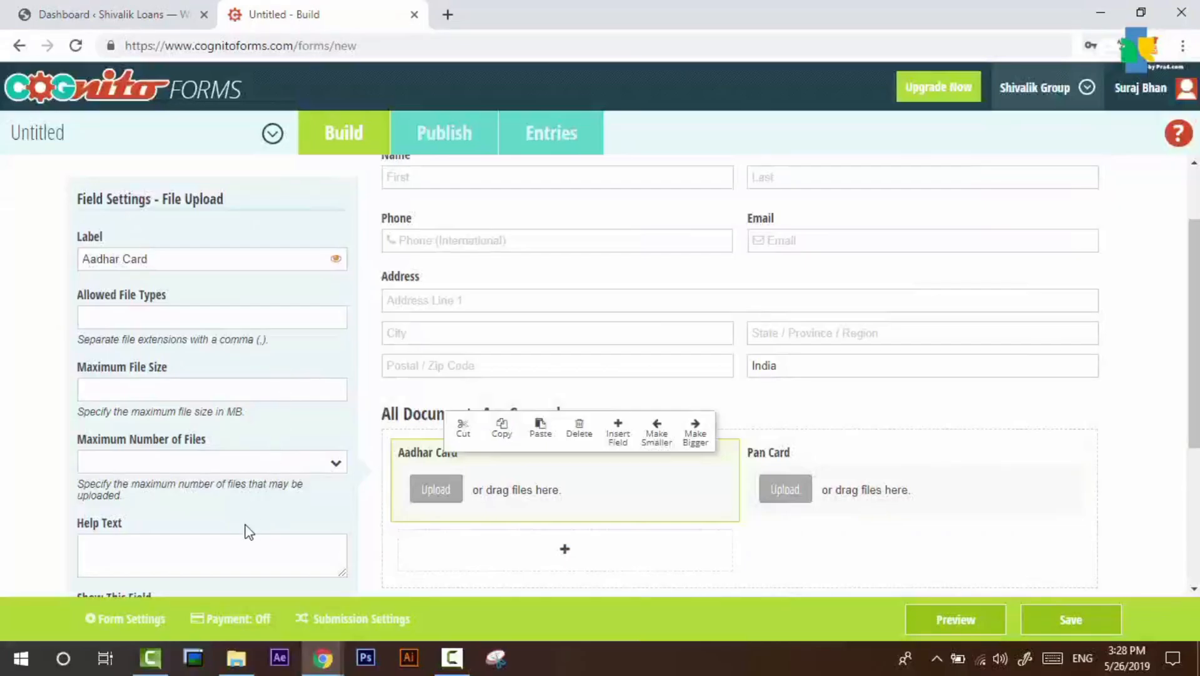
key("alt+Tab")
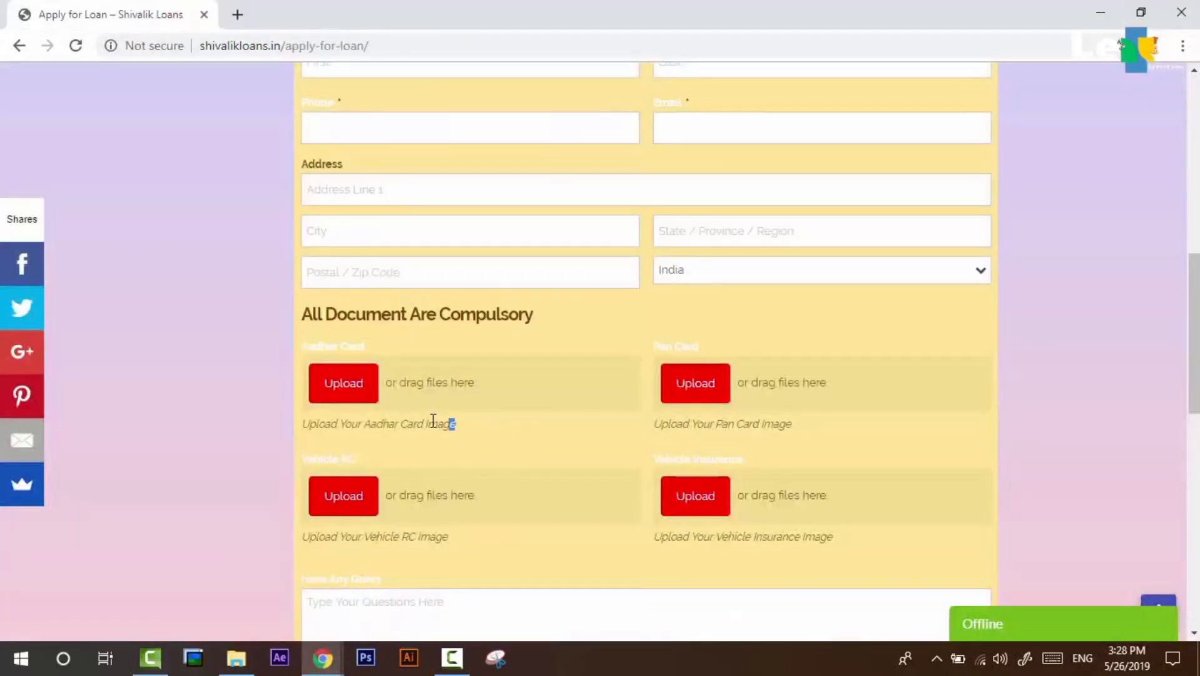
left_click_drag(433, 421, 306, 421)
key("ctrl+c")
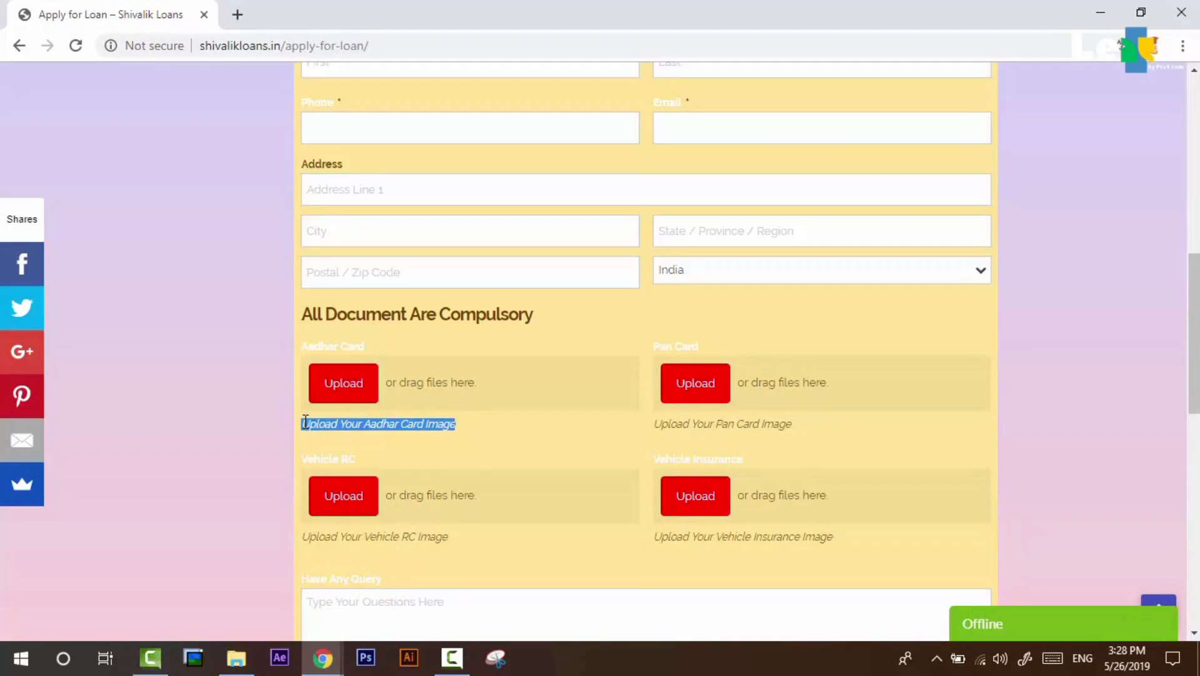
key("alt+Tab")
key("ctrl+v")
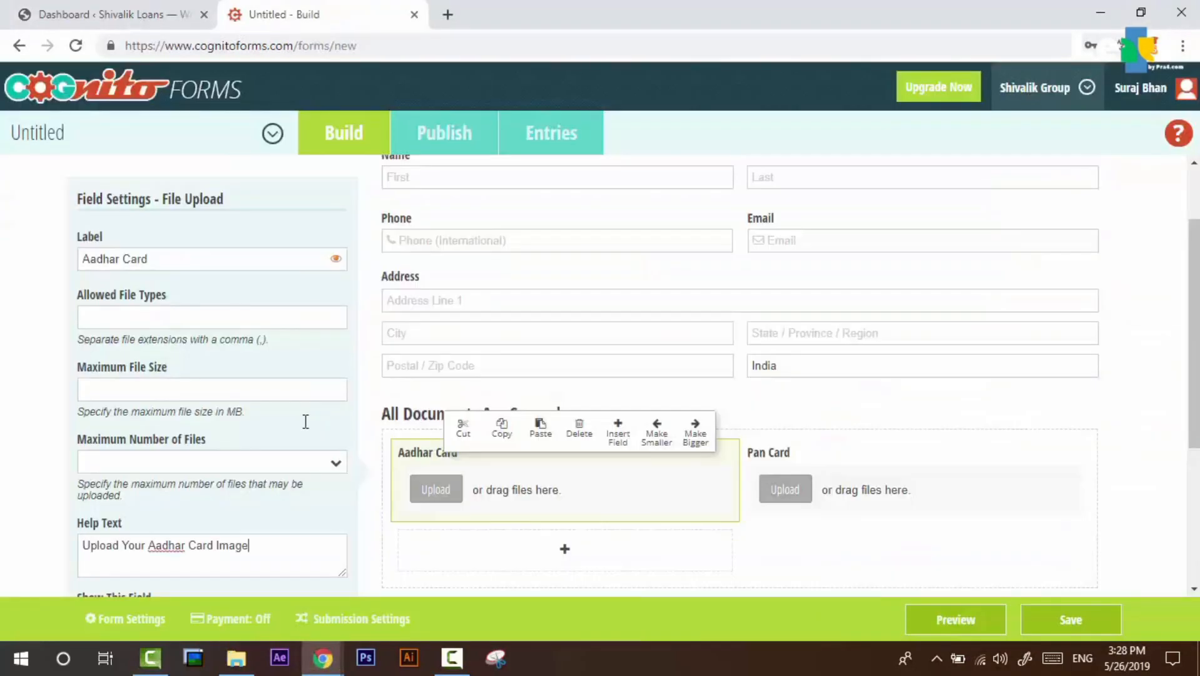
Reuse the copied help text on the Pan Card field, changing it to "Upload Your Pan Card Image"
left_click(876, 466)
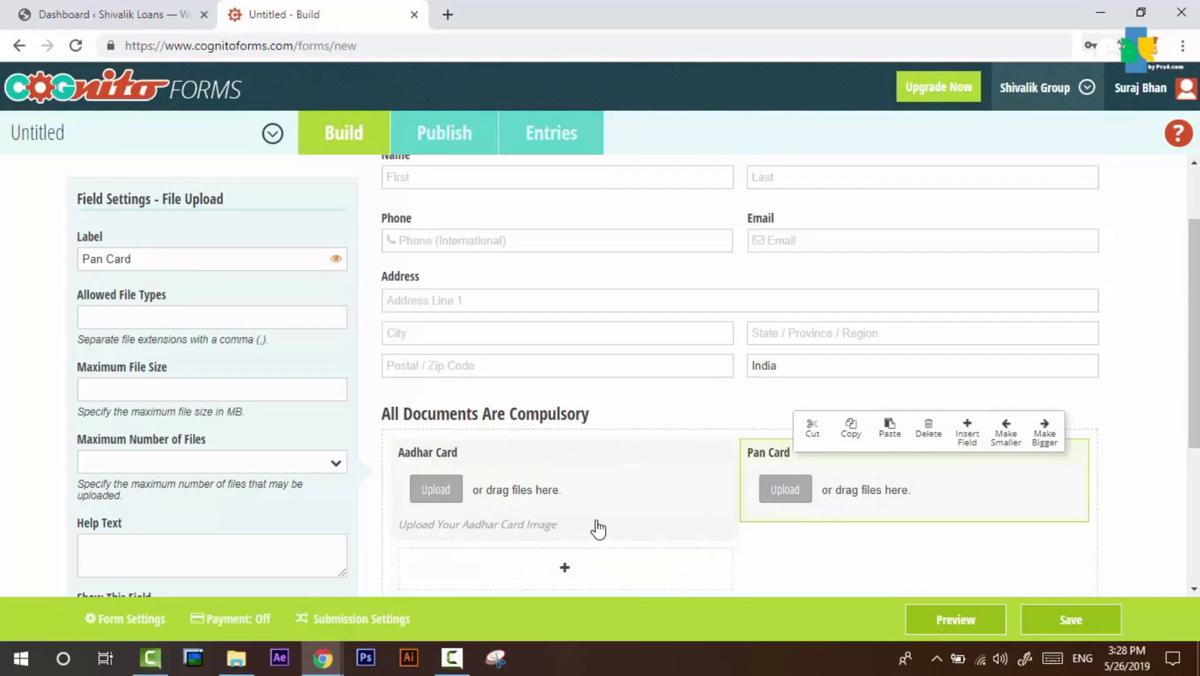
key("ctrl+v")
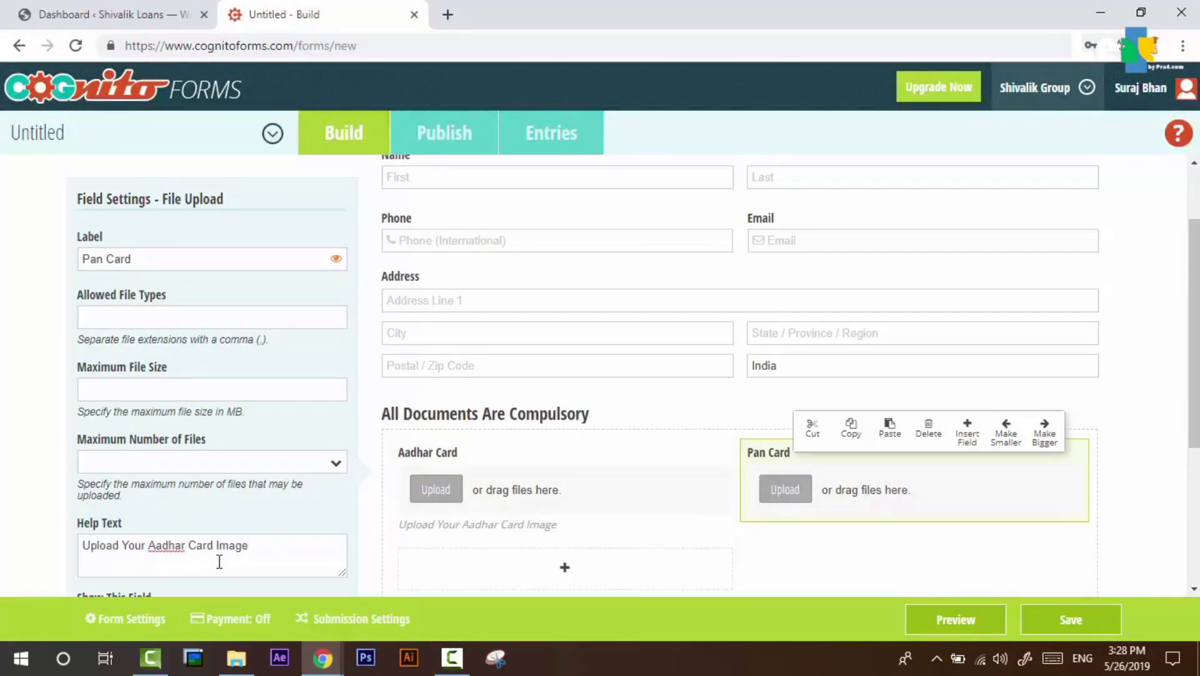
key("BackSpace")
key("BackSpace")
key("BackSpace")
key("BackSpace")
key("BackSpace")
key("BackSpace")
type("Pan")
Add a File Upload field below Aadhar Card, as in the existing form, and label it "Vehicle RC"
key("alt+Tab")
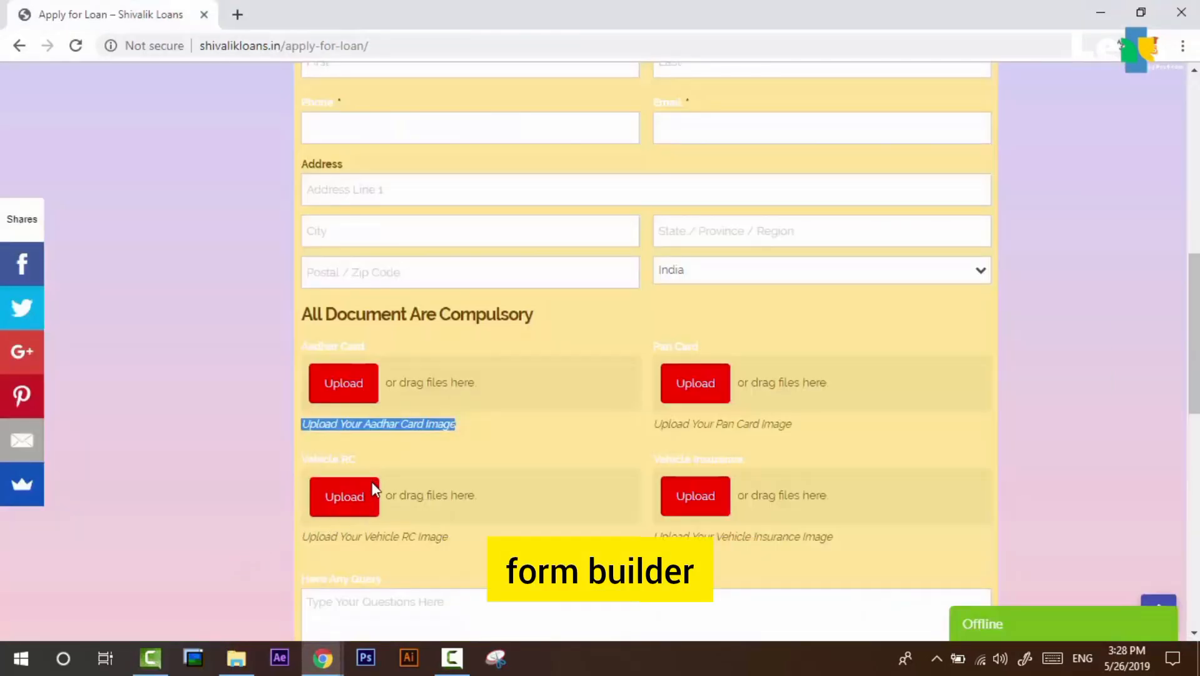
key("alt+Tab")
scroll(584, 498, "down", 1)
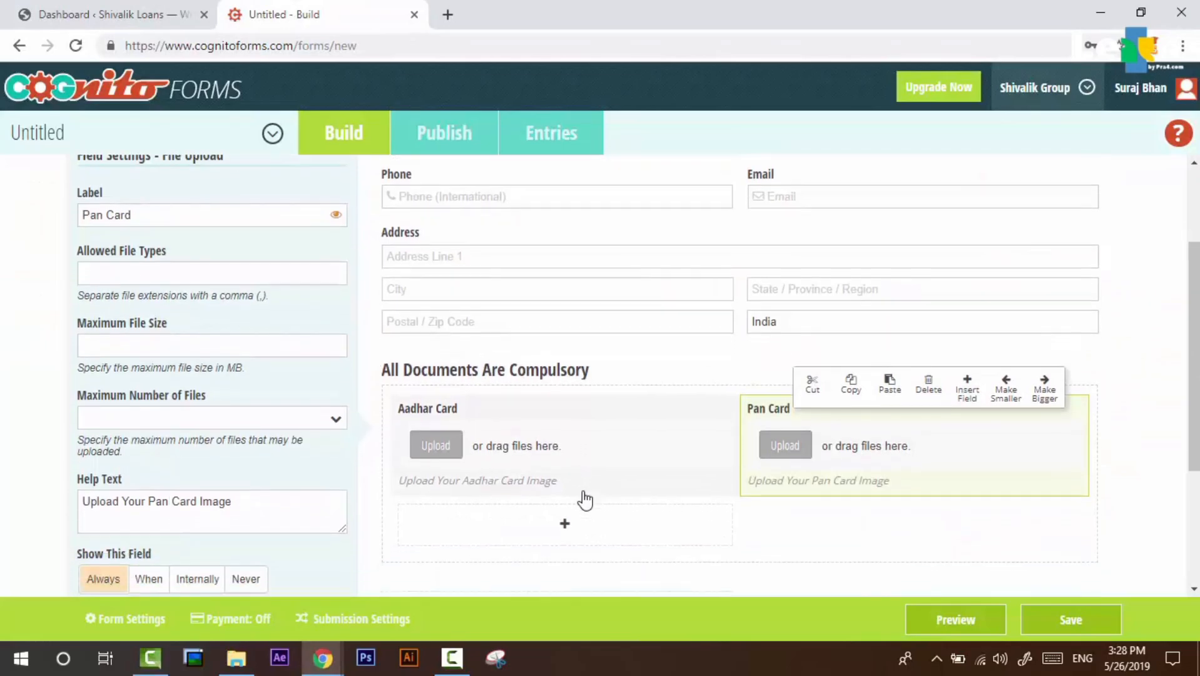
left_click(551, 498)
left_click_drag(261, 428, 586, 489)
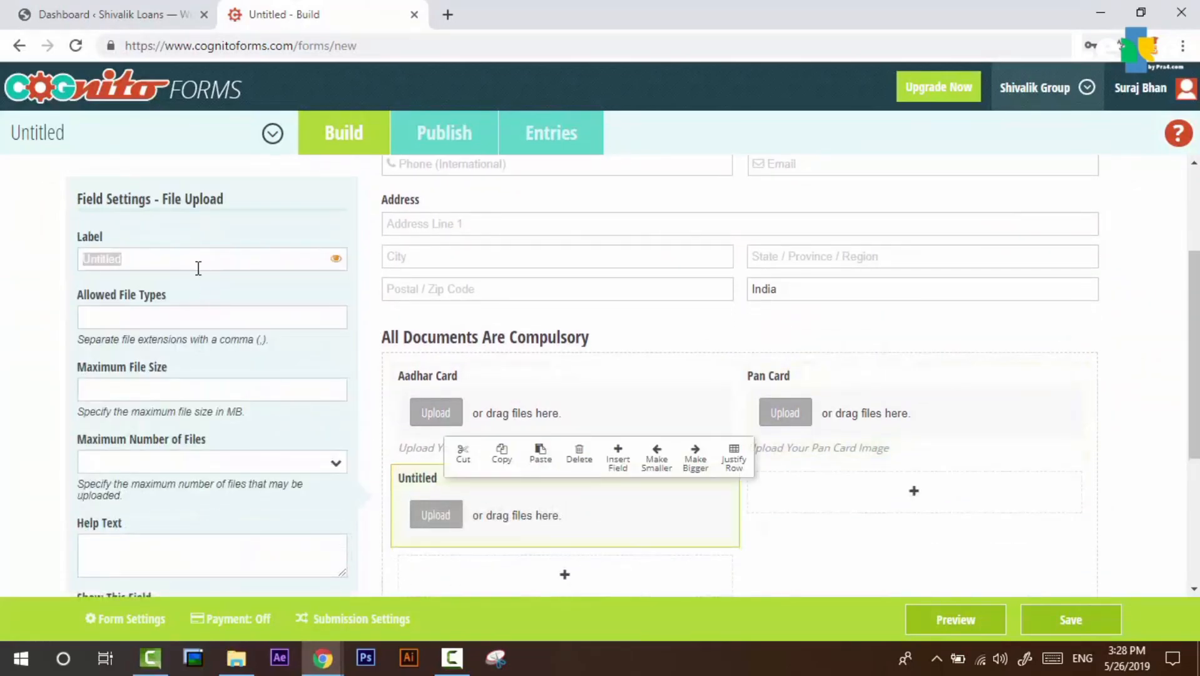
type("Vehicle RC")
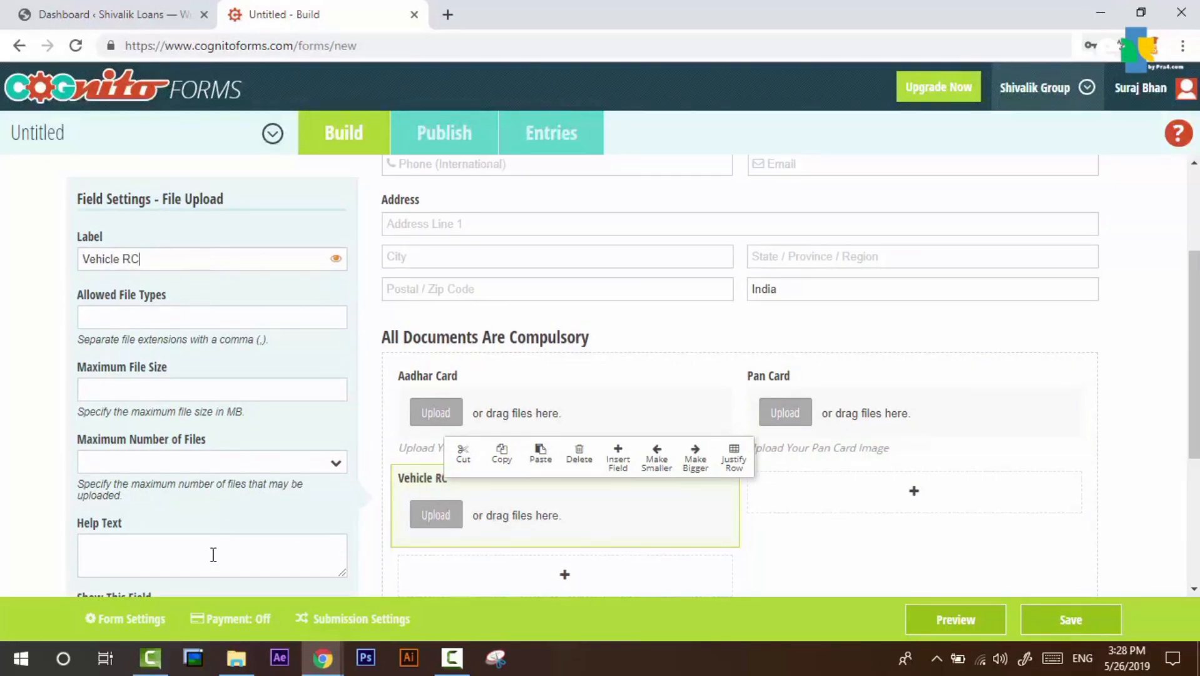
Set the Vehicle RC field's help text to "Upload Your Vehicle RC Image" by adapting the copied text
key("ctrl+v")
left_click_drag(176, 553, 214, 552)
type("V")
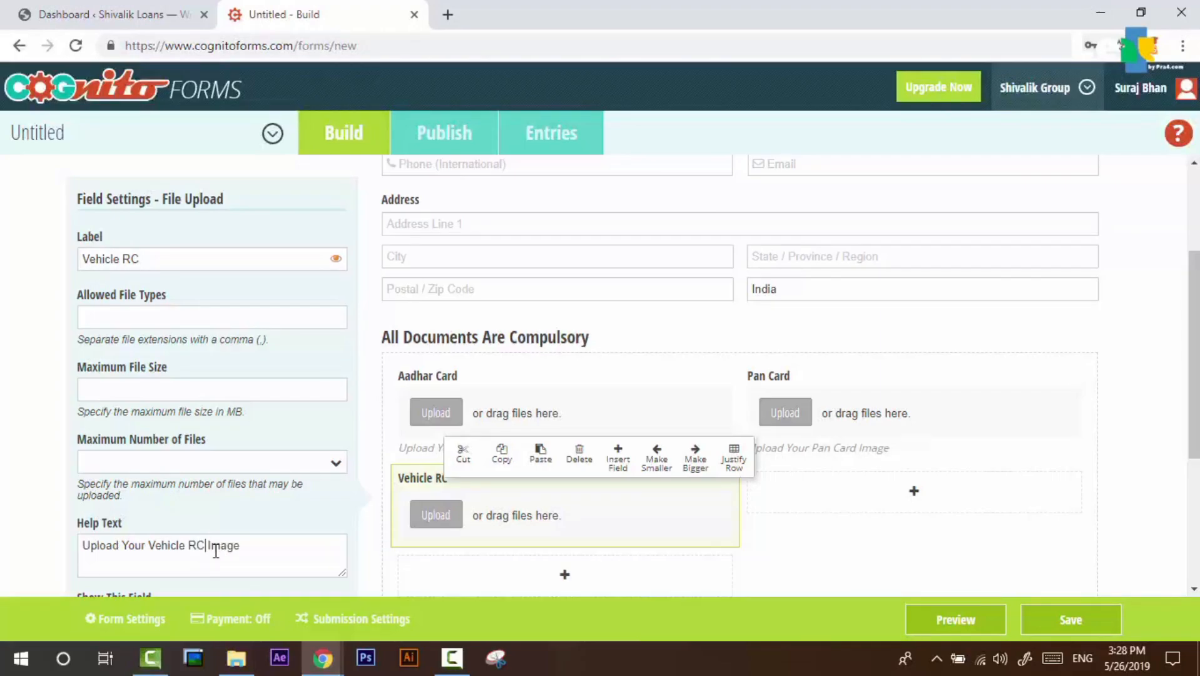
Add a "Vehicle Insurance" File Upload field beside Vehicle RC with the help text "Upload Your Vehicle Insurance Image" copied from the existing form
key("alt+Tab")
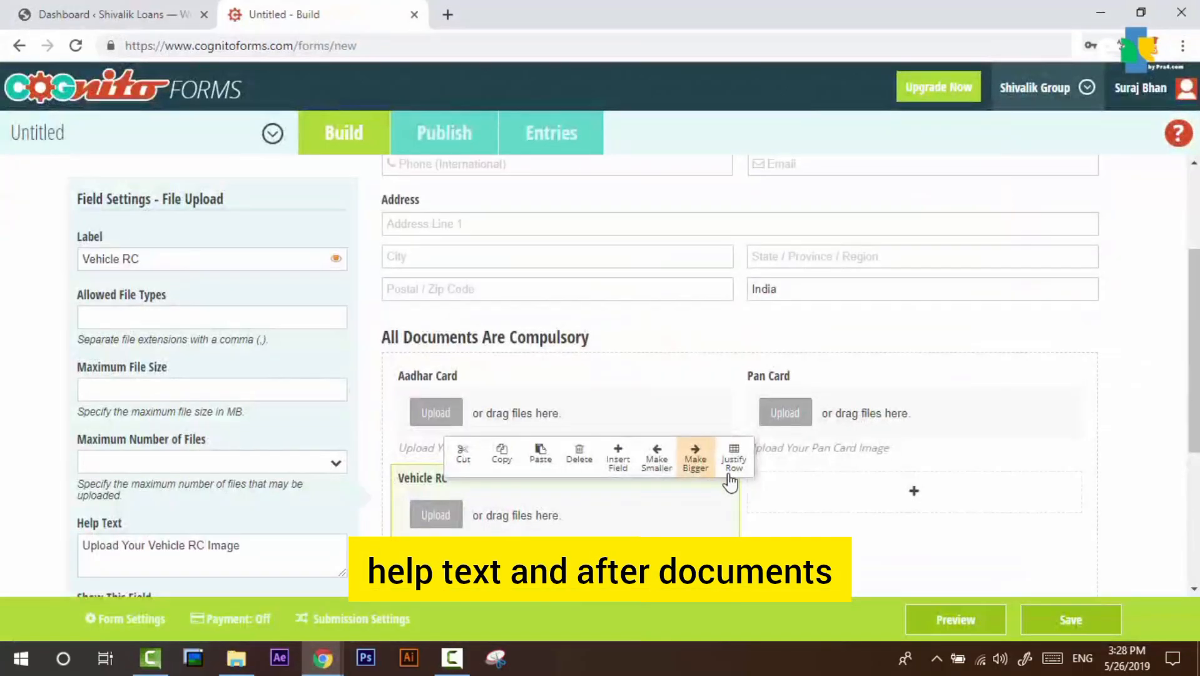
left_click_drag(654, 536, 857, 540)
key("ctrl+c")
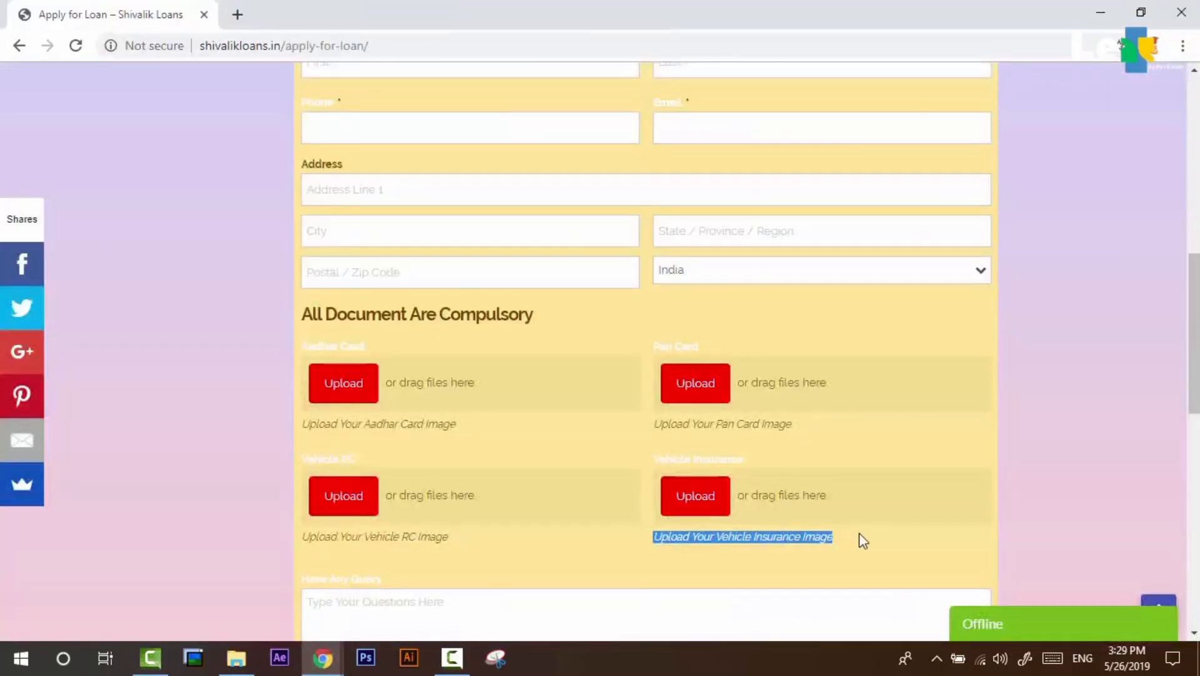
key("alt+Tab")
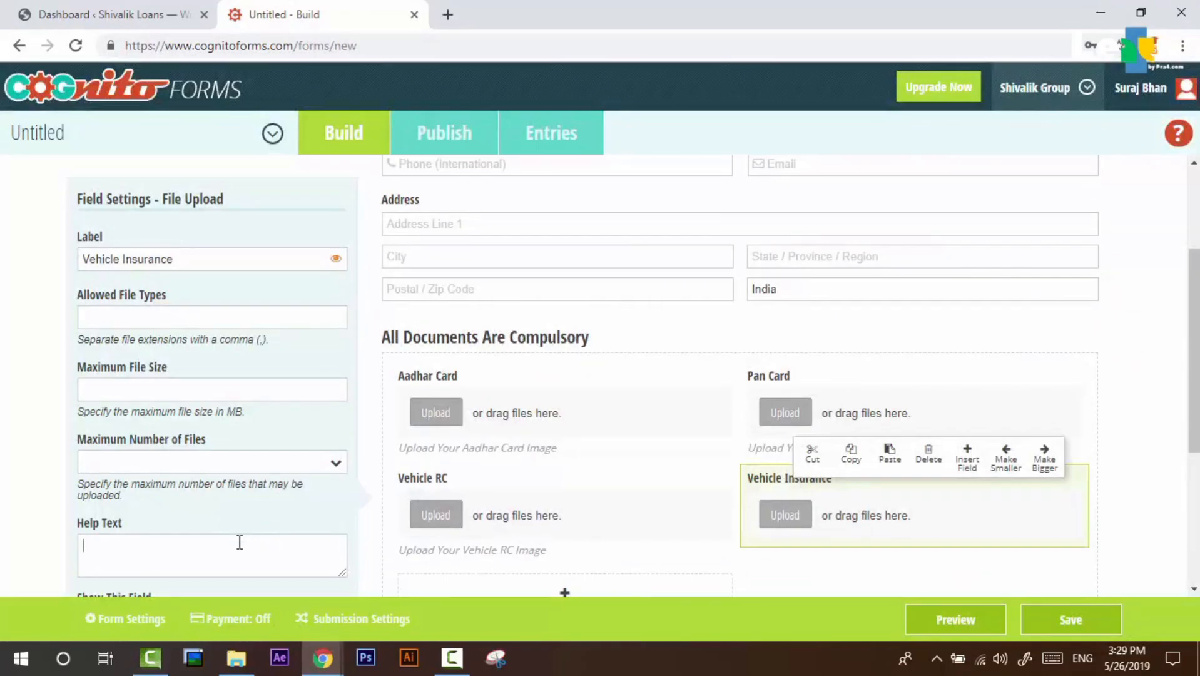
key("ctrl+v")
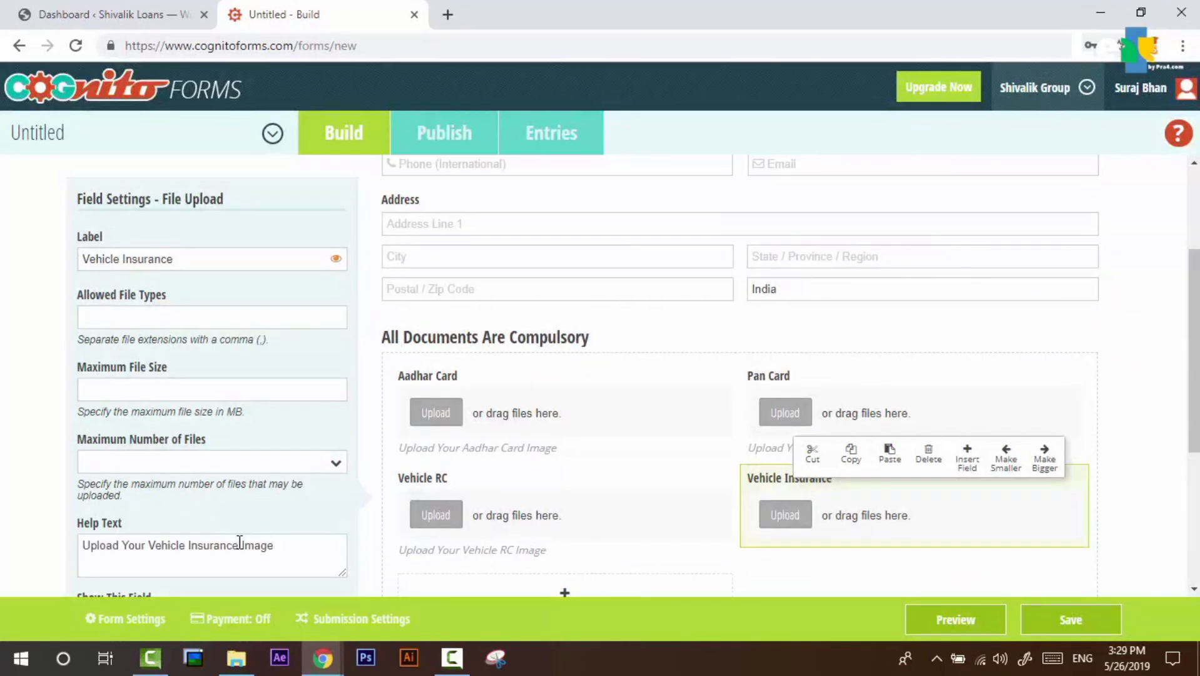
left_click(664, 421)
Add a Textbox field below the documents section for visitor questions, as in the existing form
key("alt+Tab")
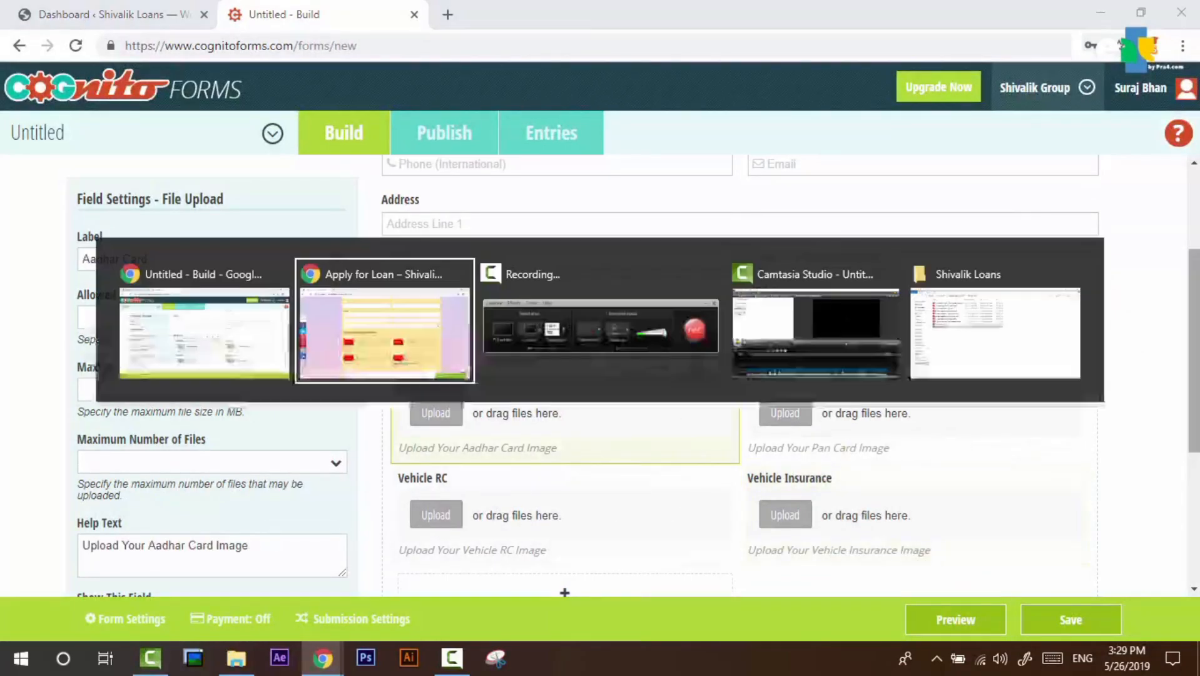
left_click_drag(1193, 349, 1142, 388)
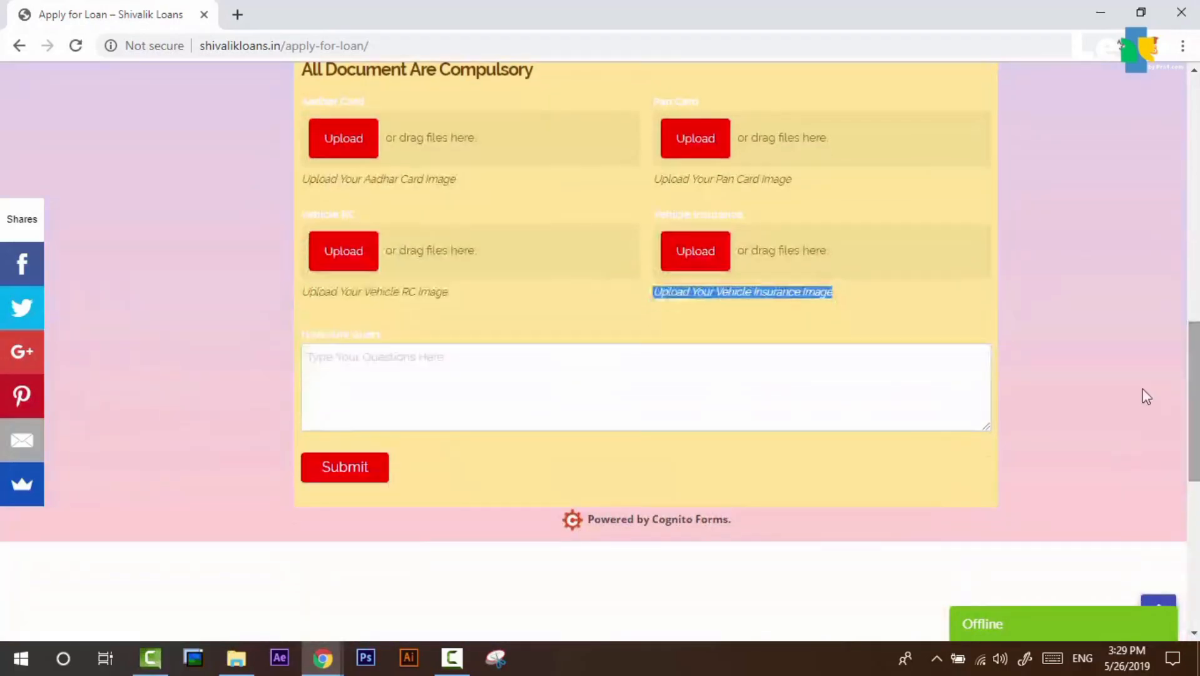
key("alt+Tab")
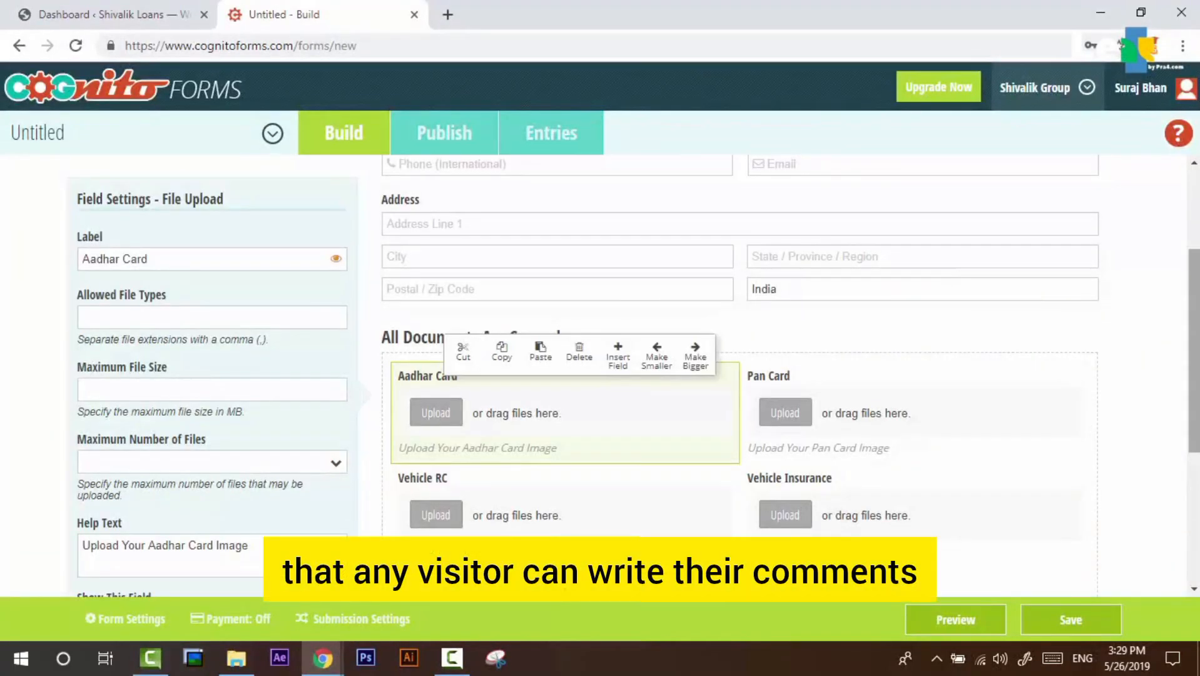
scroll(565, 470, "down", 2)
scroll(564, 471, "down", 1)
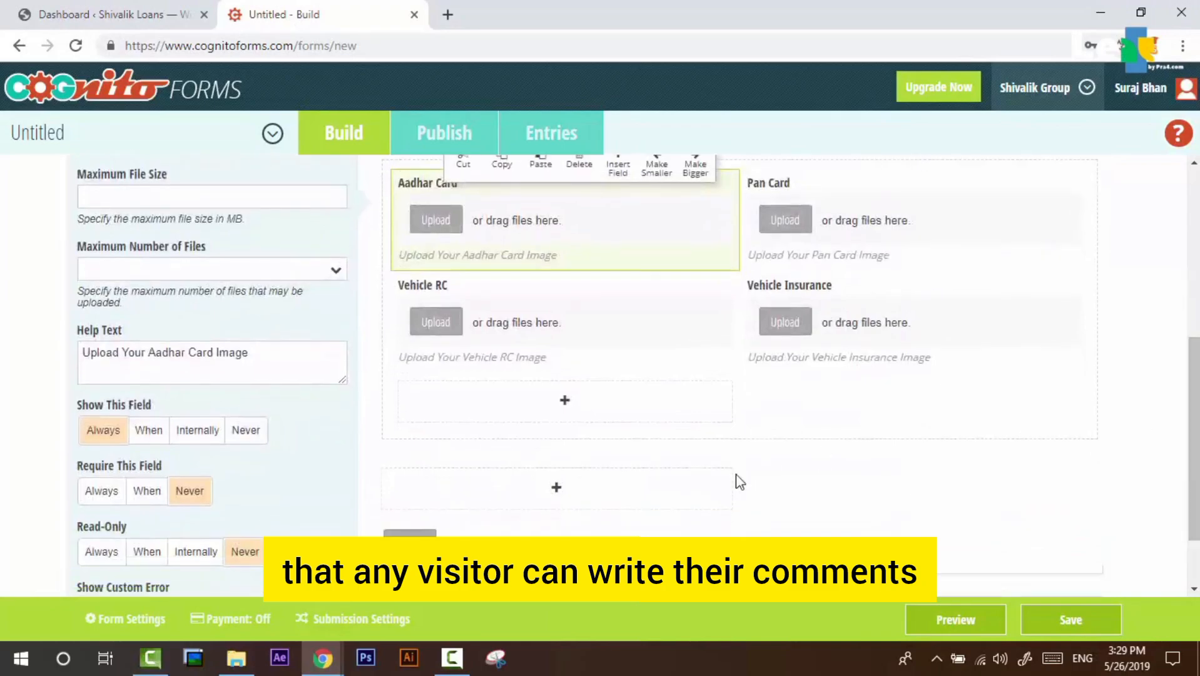
left_click(545, 494)
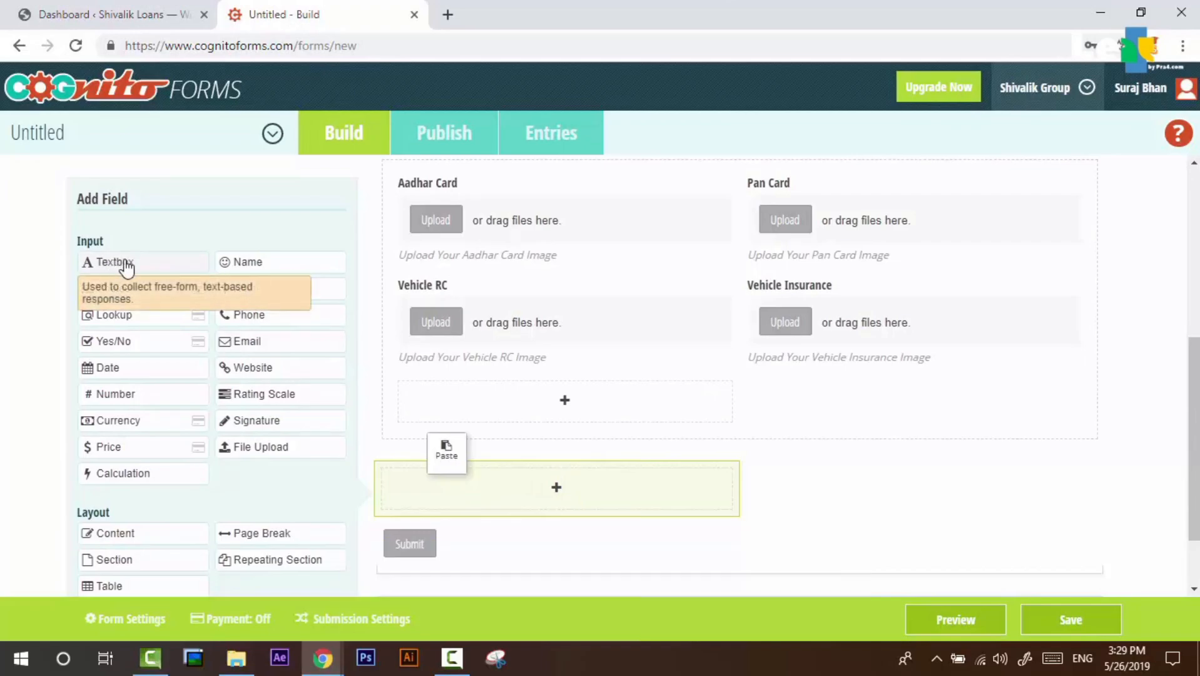
left_click_drag(129, 267, 543, 490)
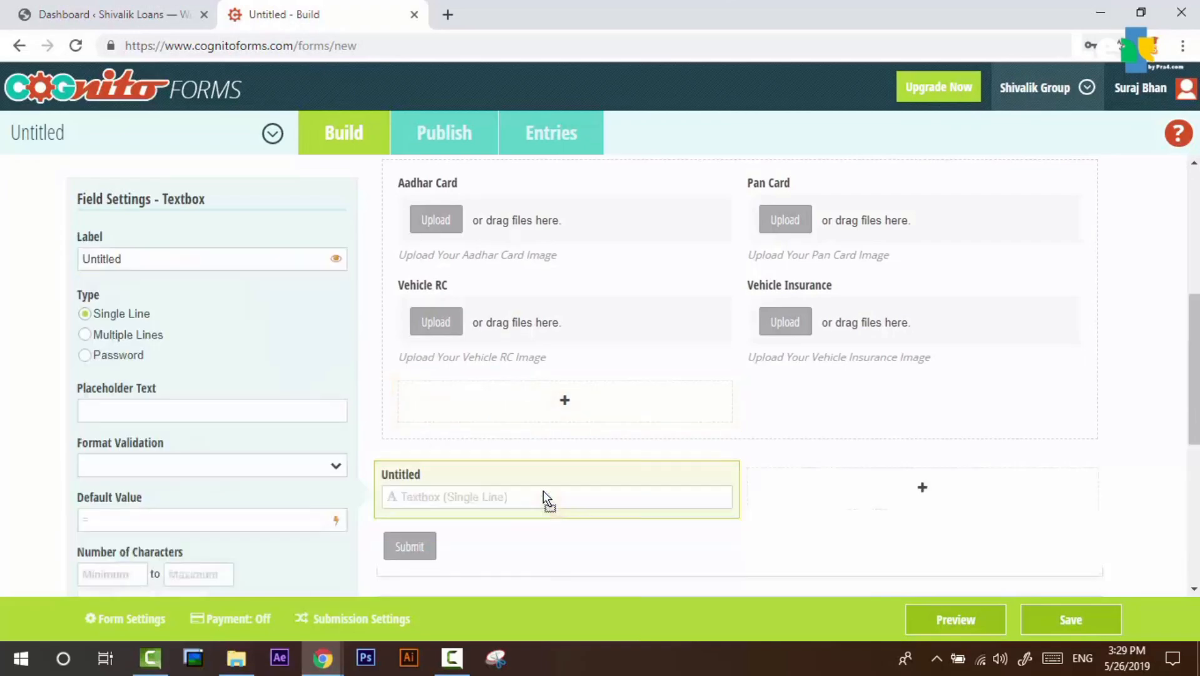
Set the new Textbox to the Multiple Lines type and widen it to the full row
left_click(86, 334)
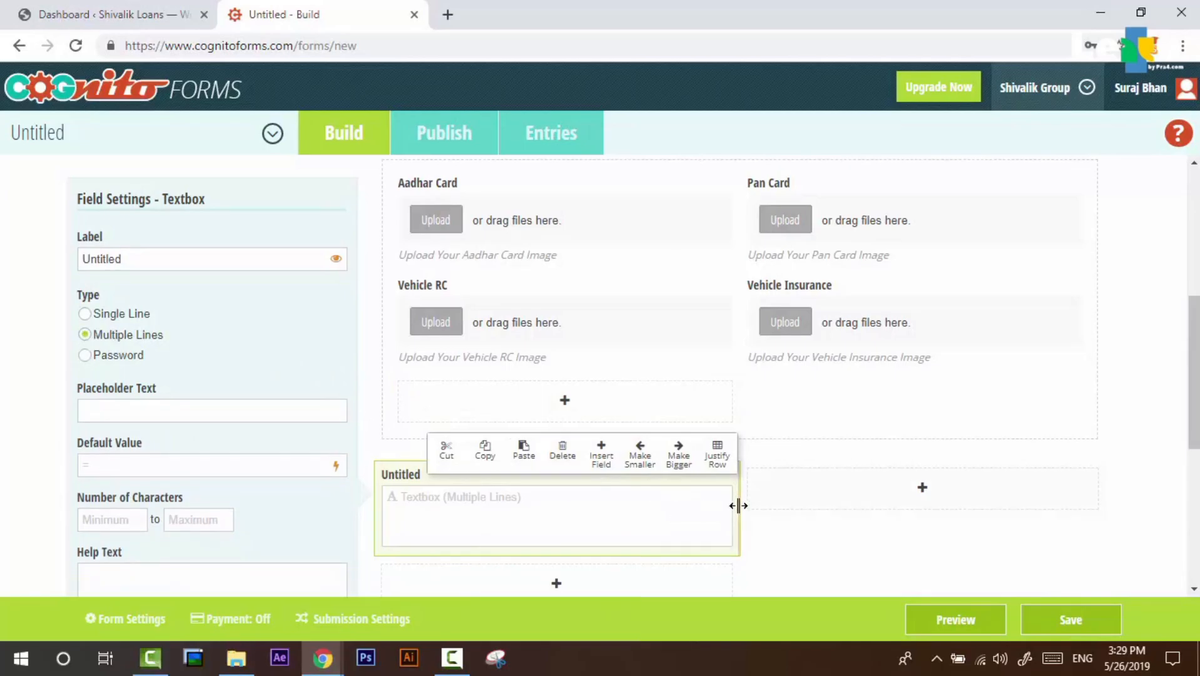
left_click_drag(739, 504, 1105, 486)
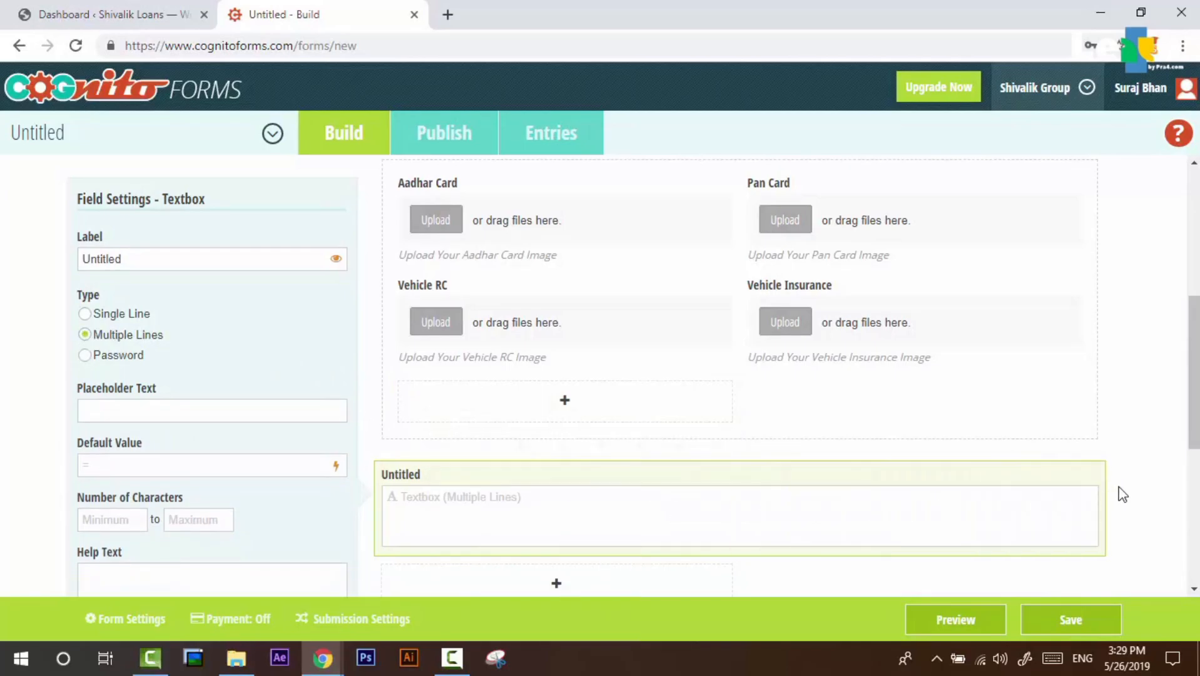
left_click(1060, 499)
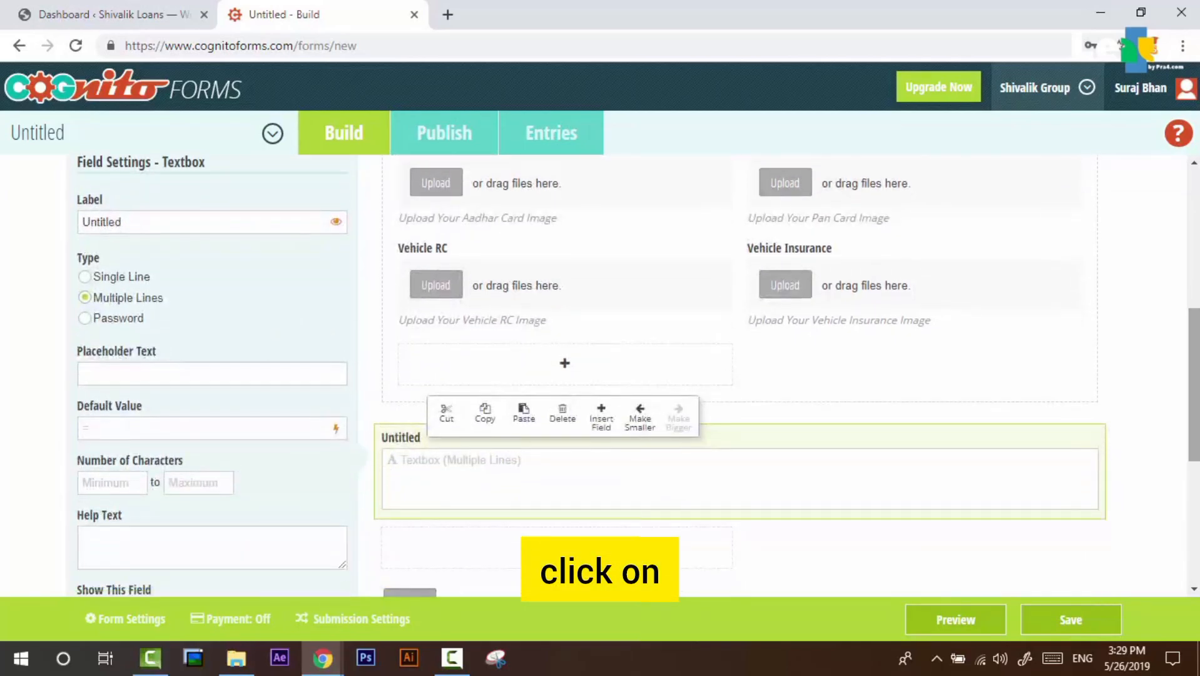
key("alt+Tab")
key("alt+Tab")
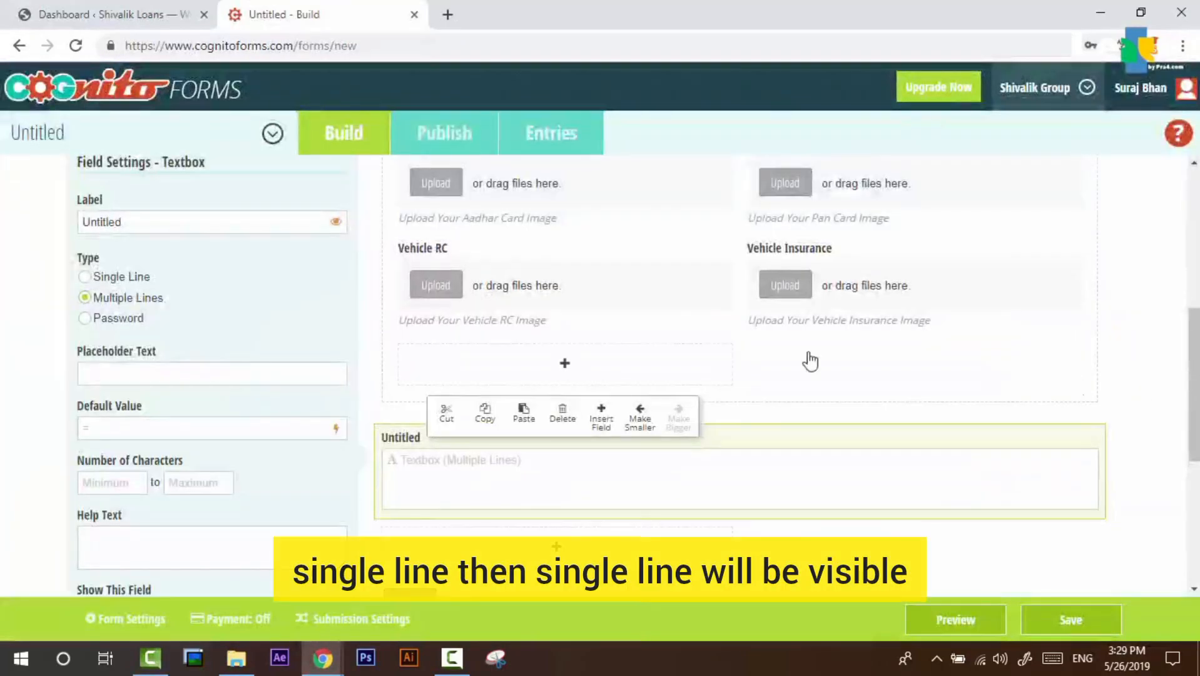
left_click(86, 276)
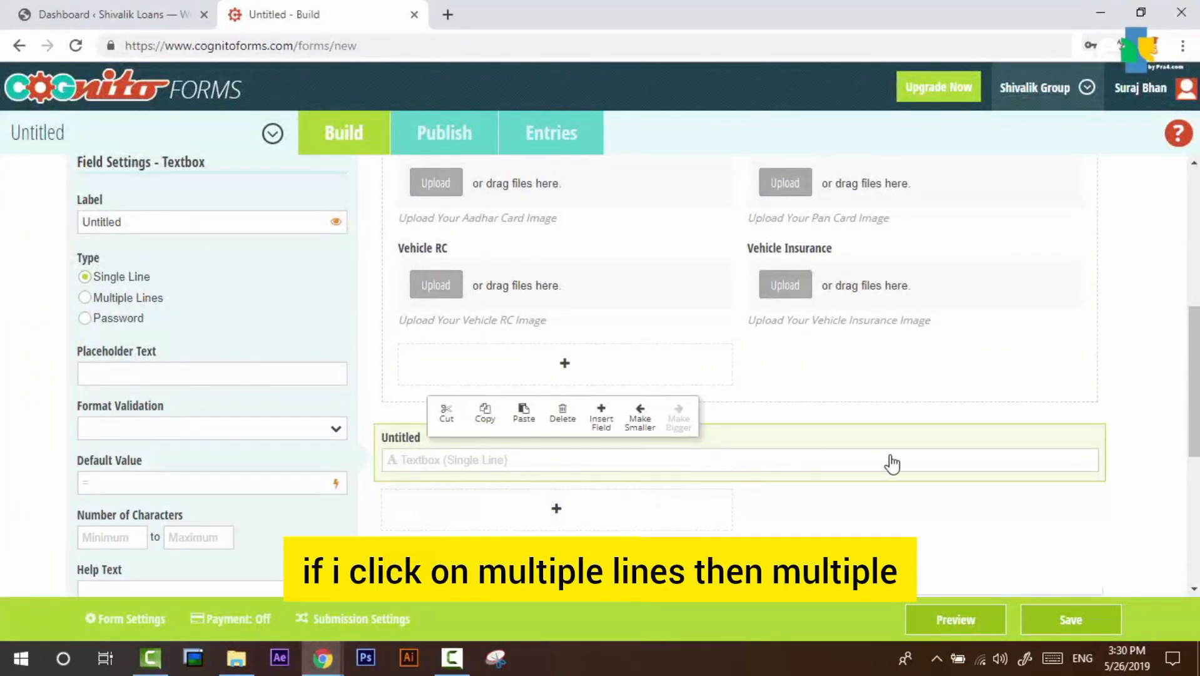
left_click(87, 298)
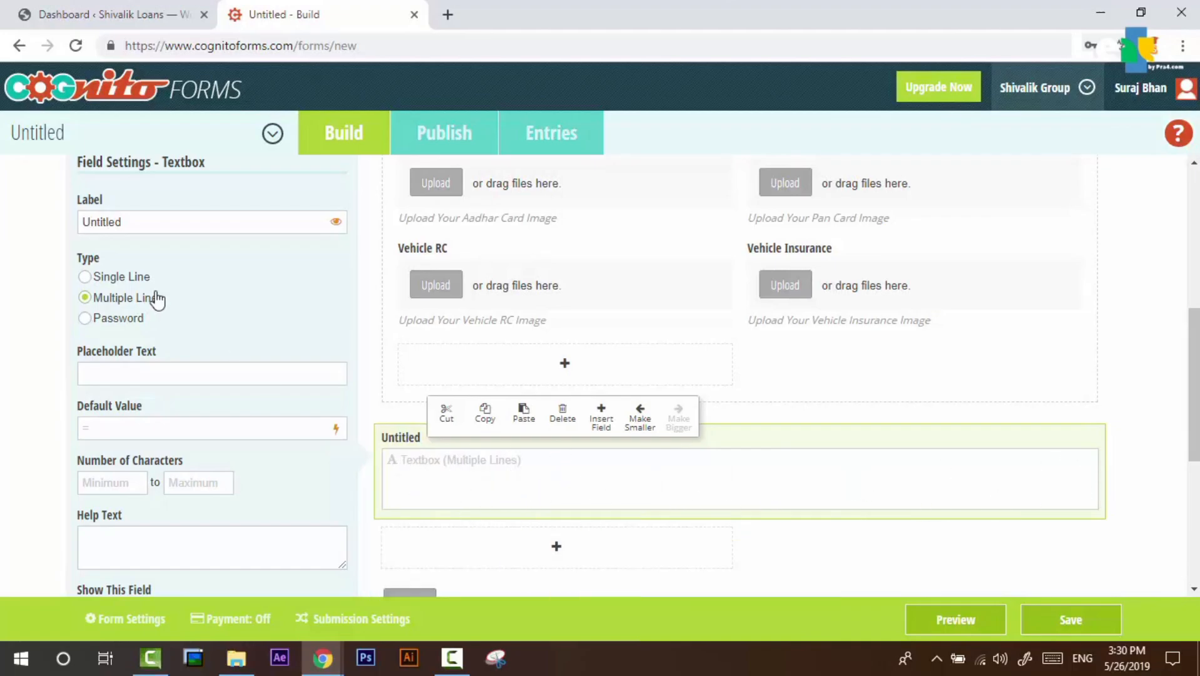
Label the multiple-line Textbox "Have Any Query"
double_click(185, 219)
type("havwe")
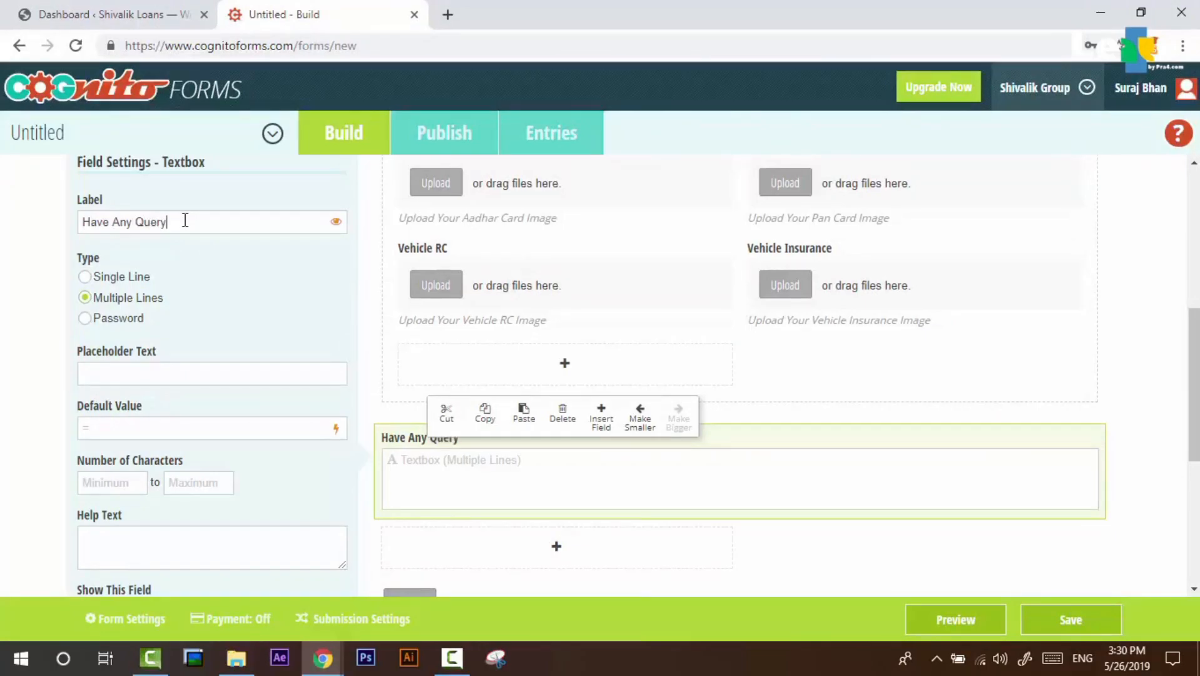
Set the "Have Any Query" Textbox placeholder text to "Type Your Questions Here.....", following the existing Shivalik Loans form
key("alt+Tab")
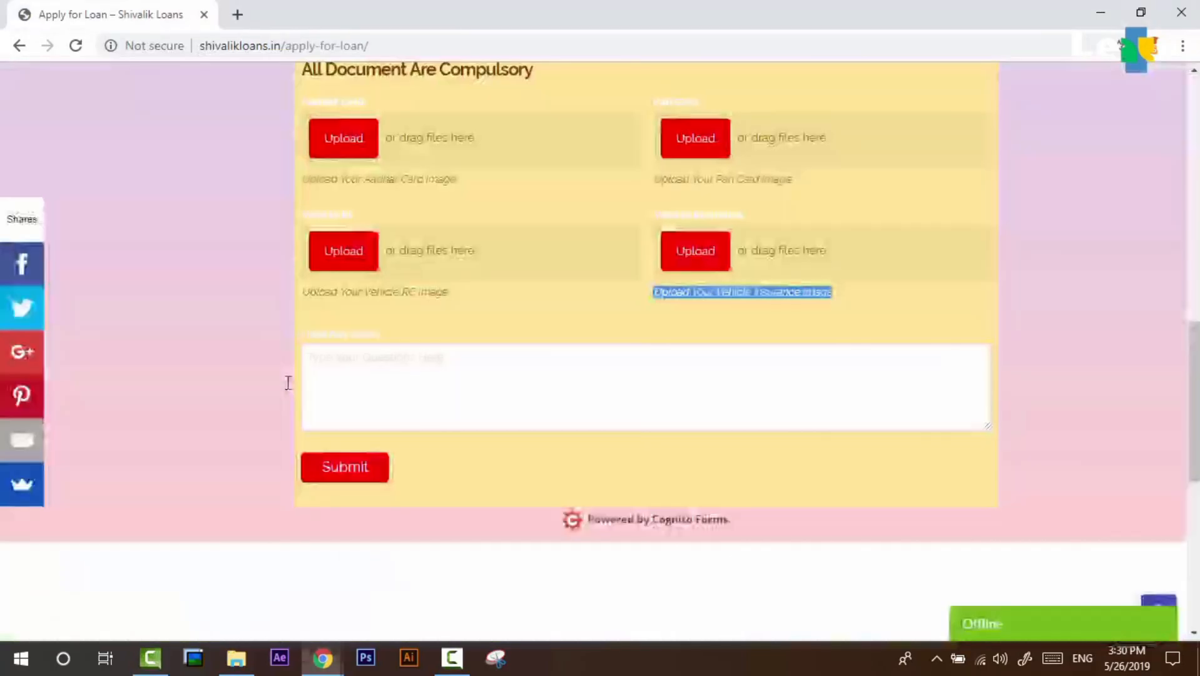
key("alt+Tab")
key("alt+Tab")
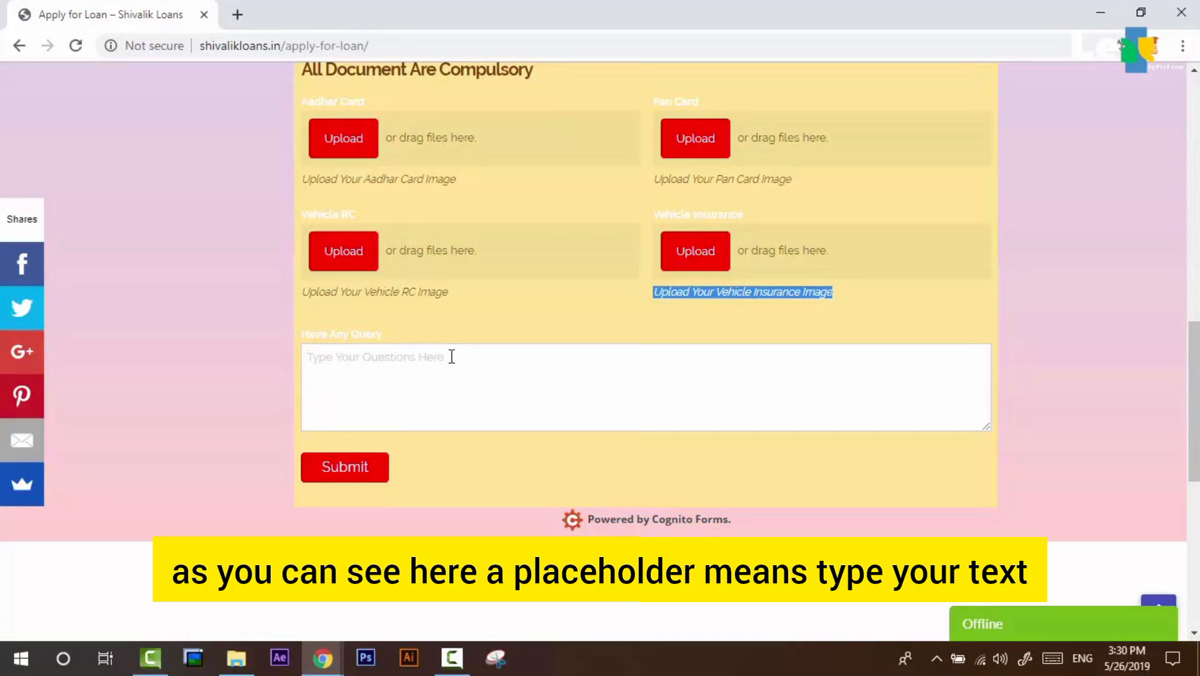
left_click(307, 356)
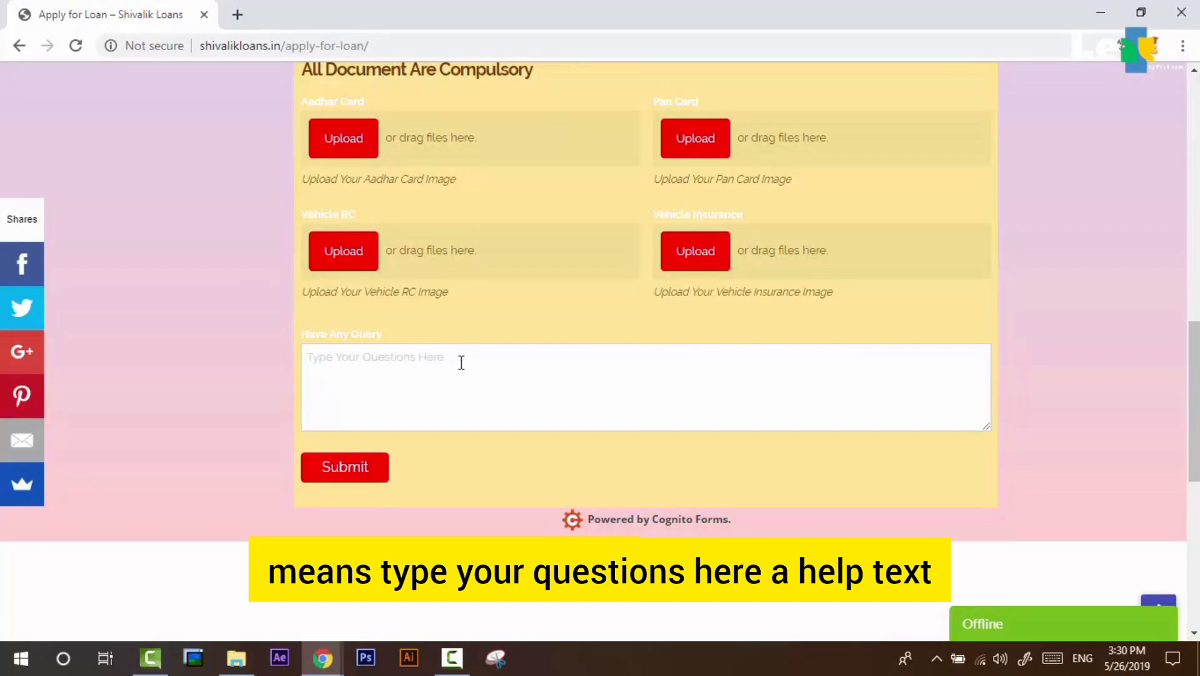
key("alt+Tab")
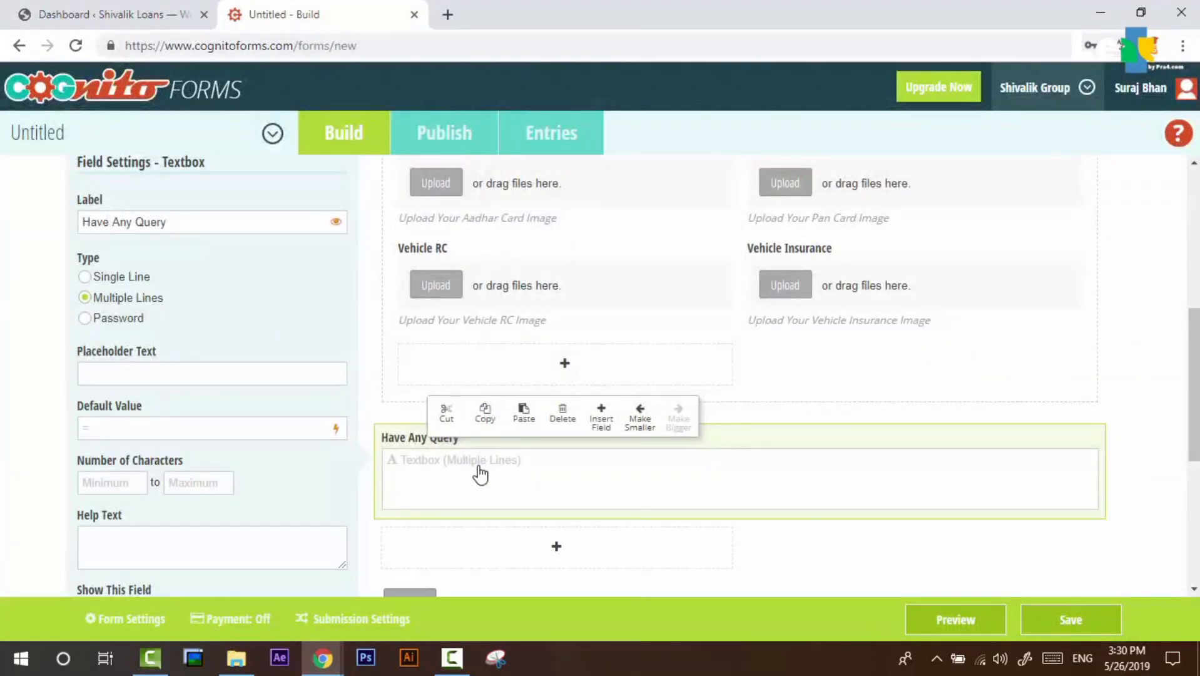
left_click(164, 377)
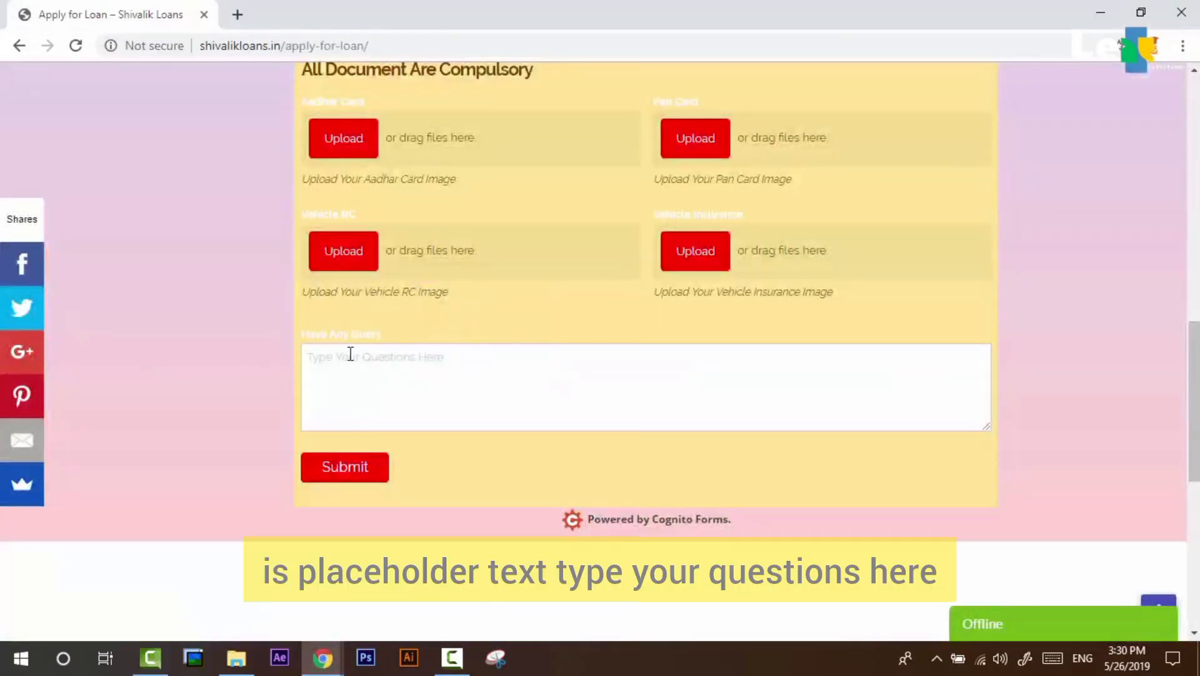
left_click(318, 361)
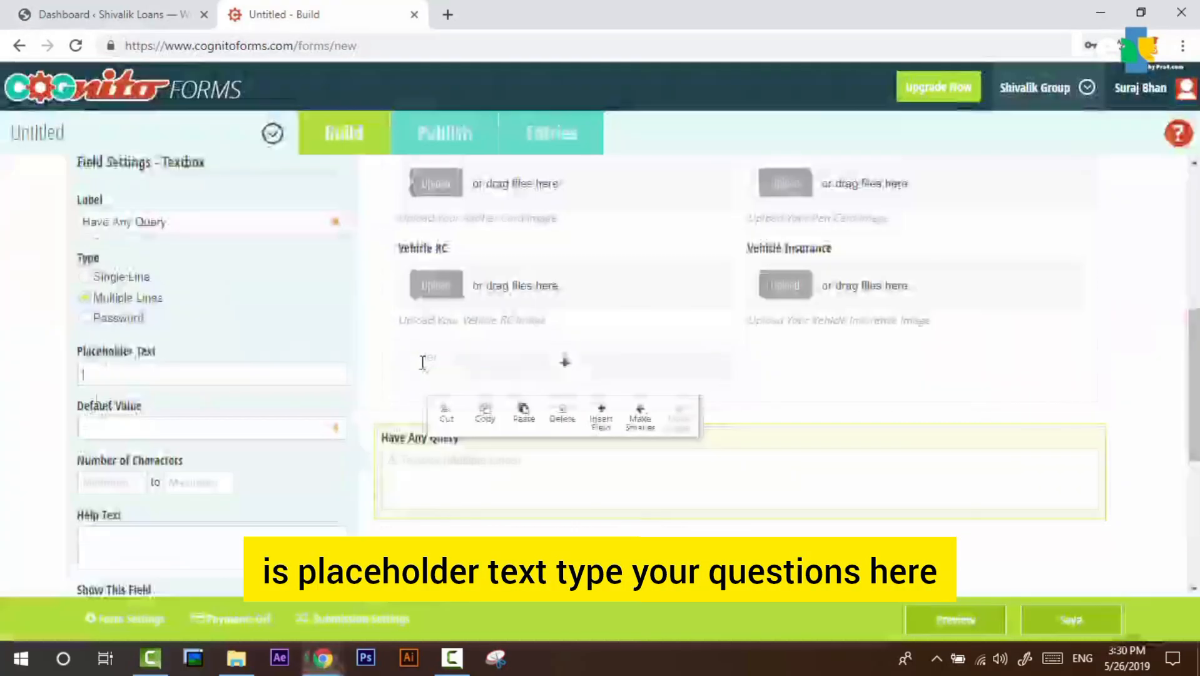
type("Type Your Questions Here.....")
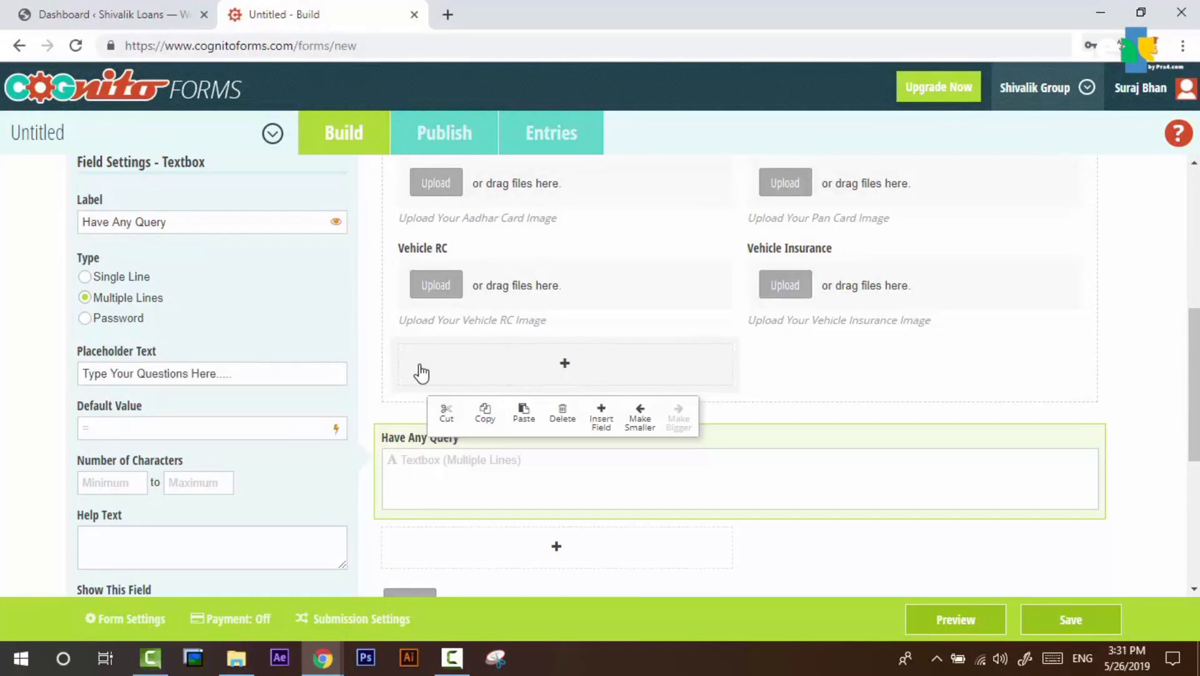
left_click(642, 546)
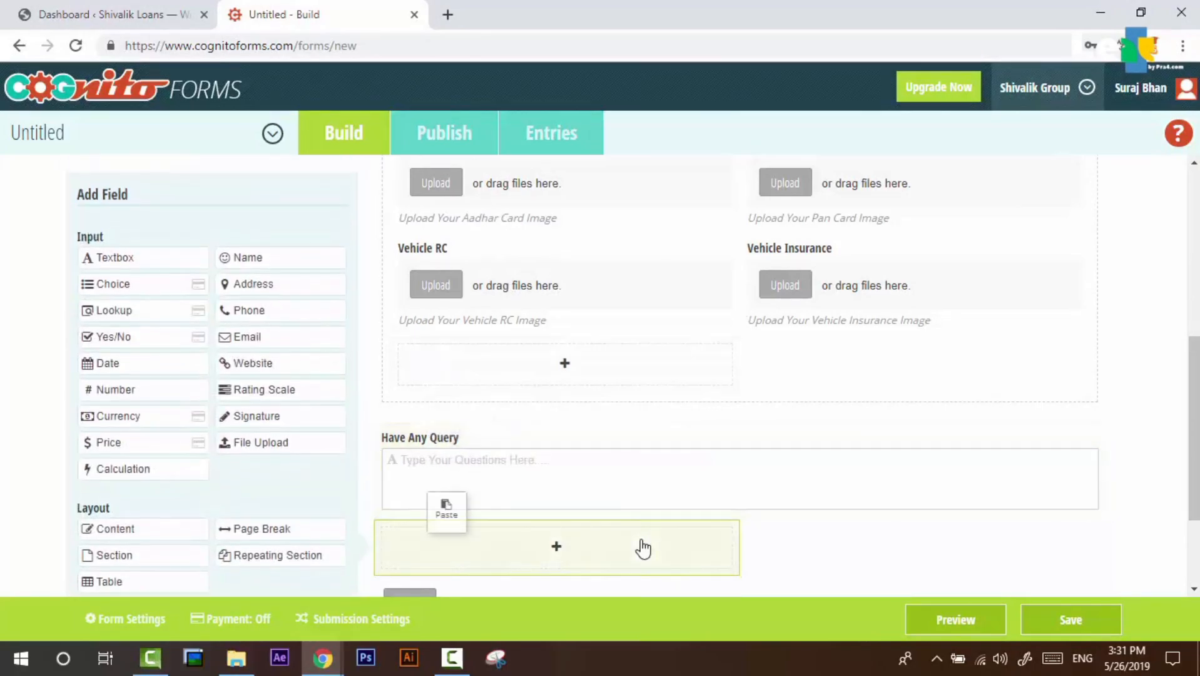
Check the new form against the existing one and save the Apply For Loan form
key("alt+Tab")
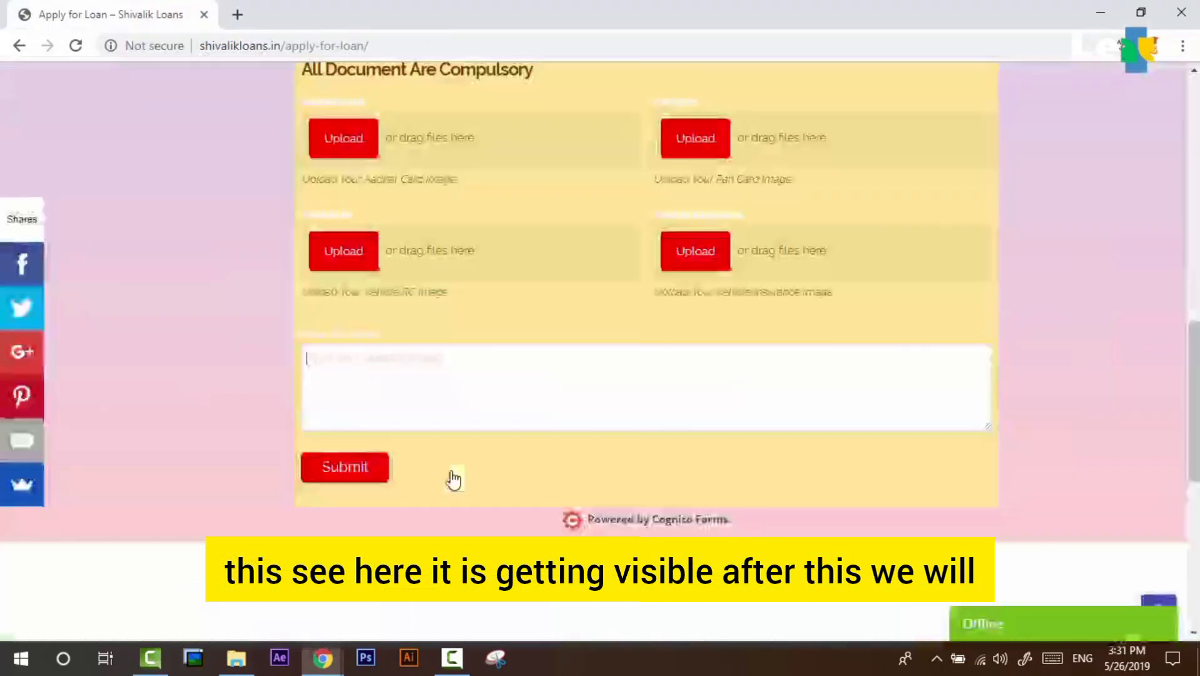
key("alt+Tab")
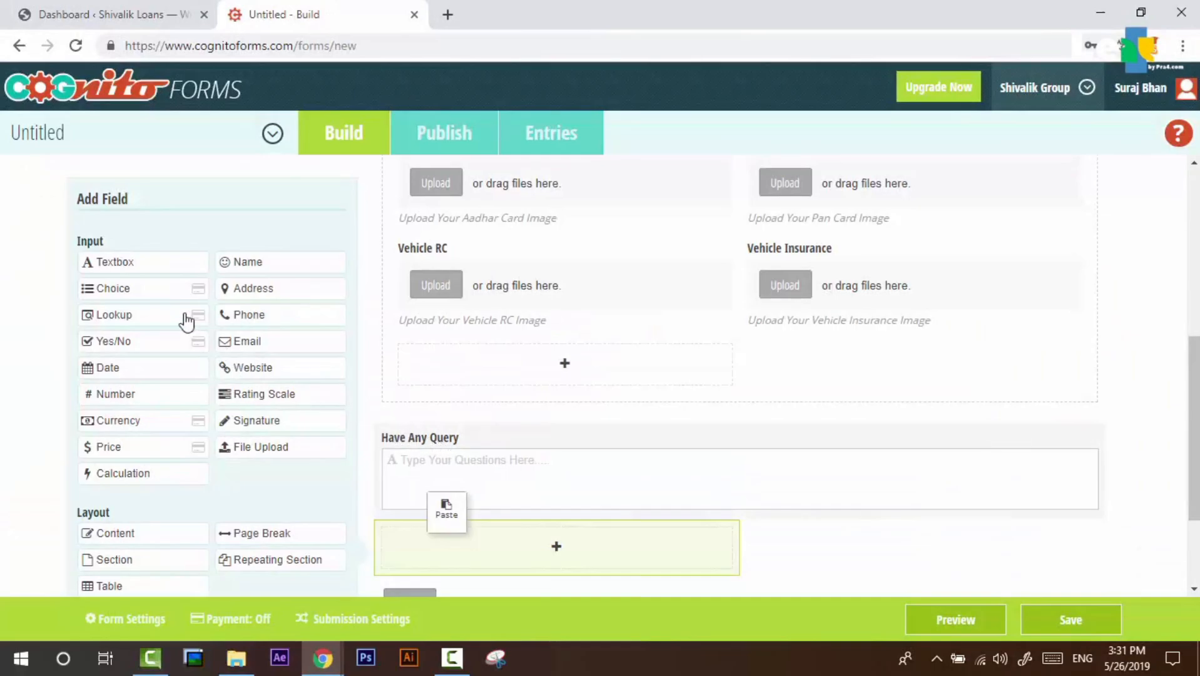
scroll(197, 397, "down", 2)
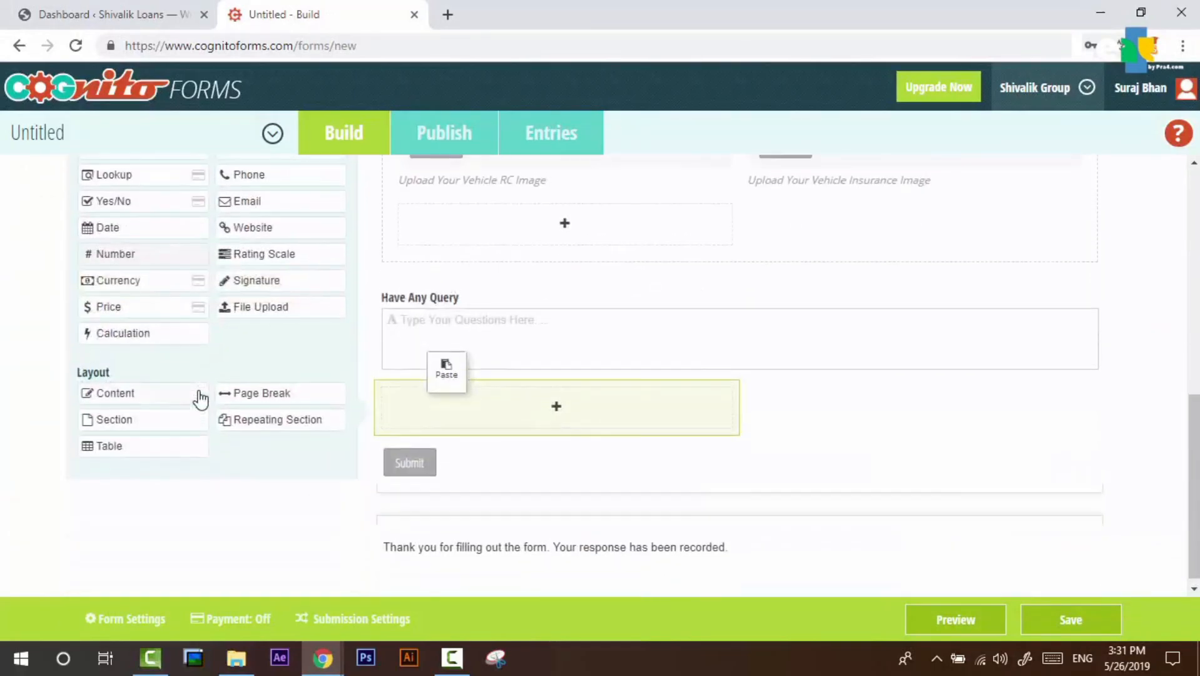
scroll(201, 399, "up", 4)
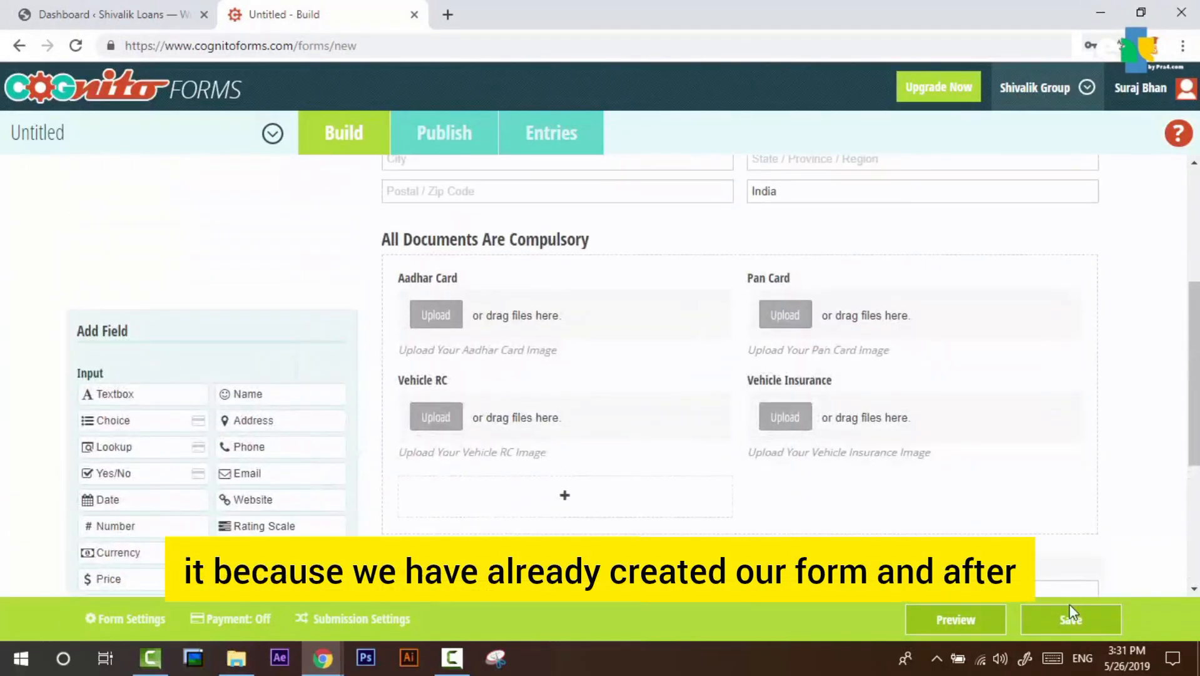
left_click(1072, 622)
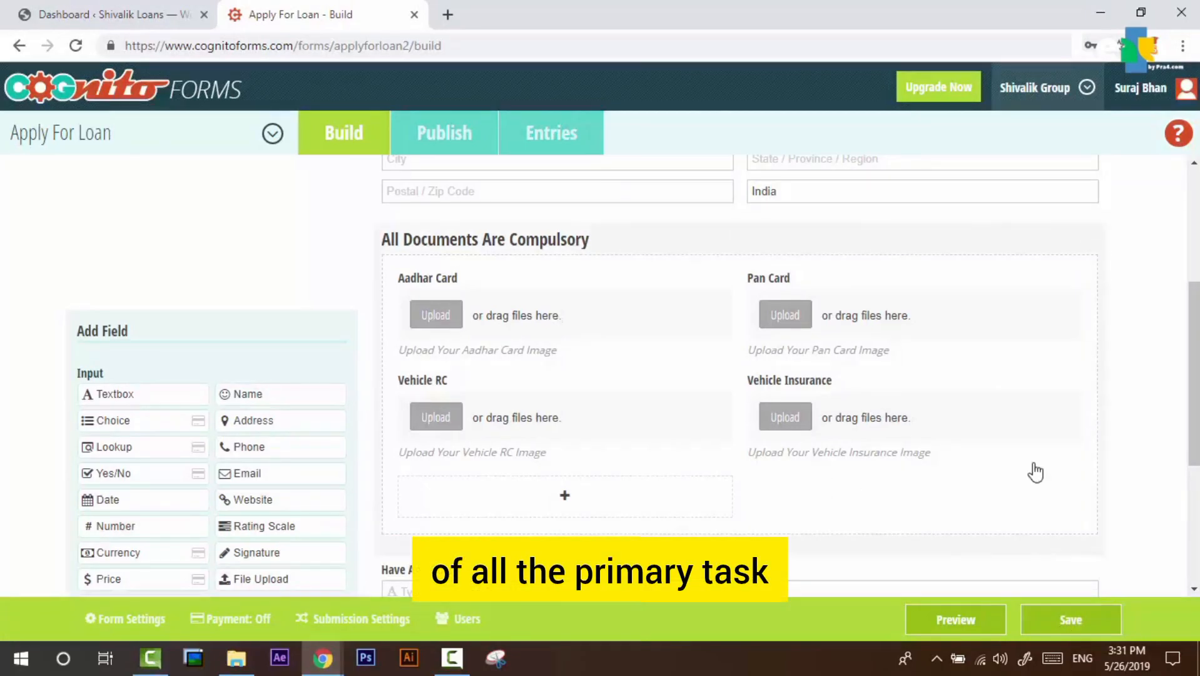
Review the saved Apply For Loan form from header to submission message and open its publishing page
left_click_drag(1193, 394, 1193, 393)
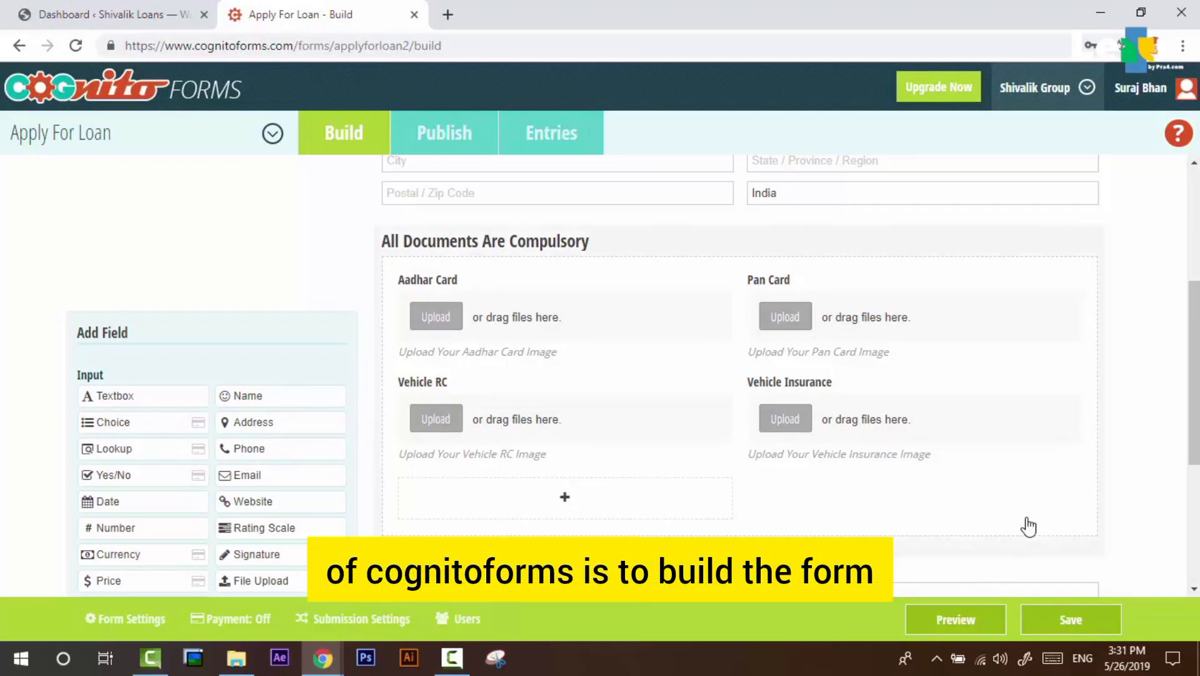
scroll(1029, 527, "up", 3)
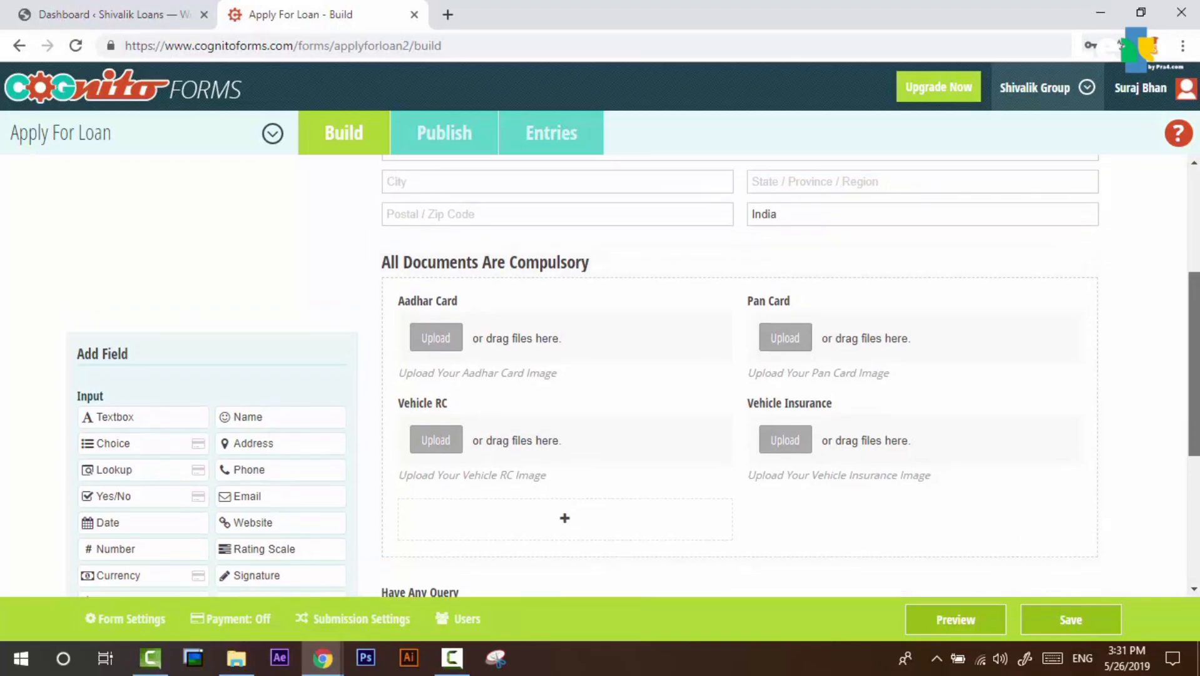
scroll(1029, 527, "up", 4)
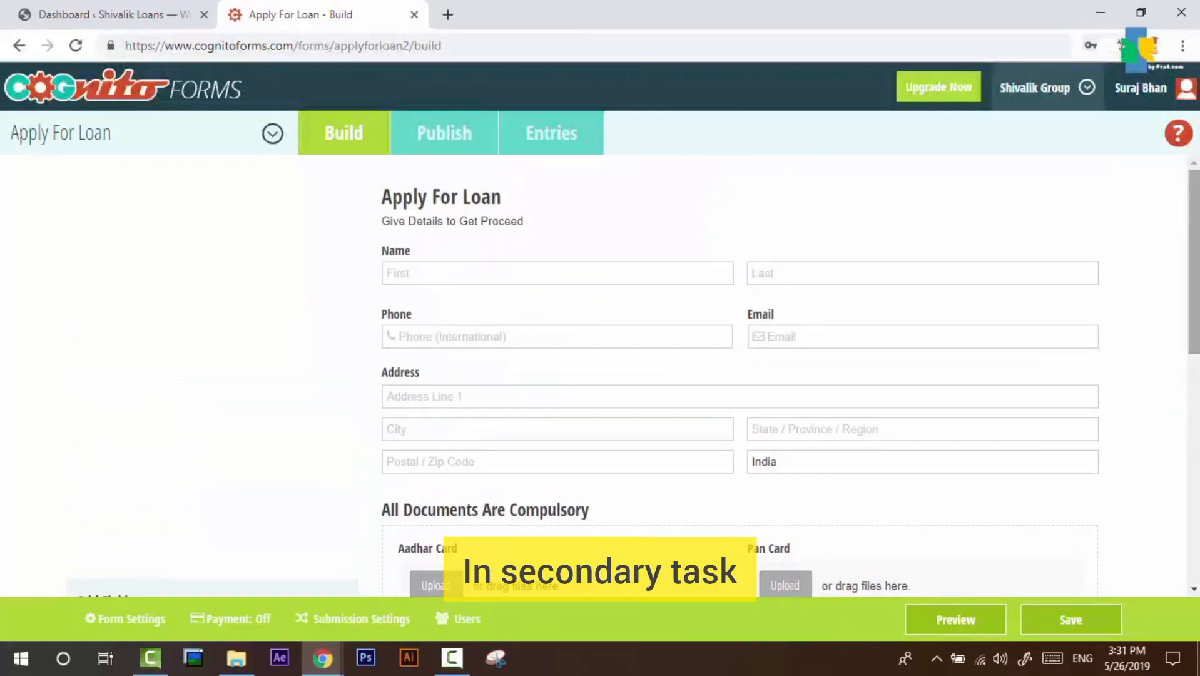
scroll(1161, 238, "down", 2)
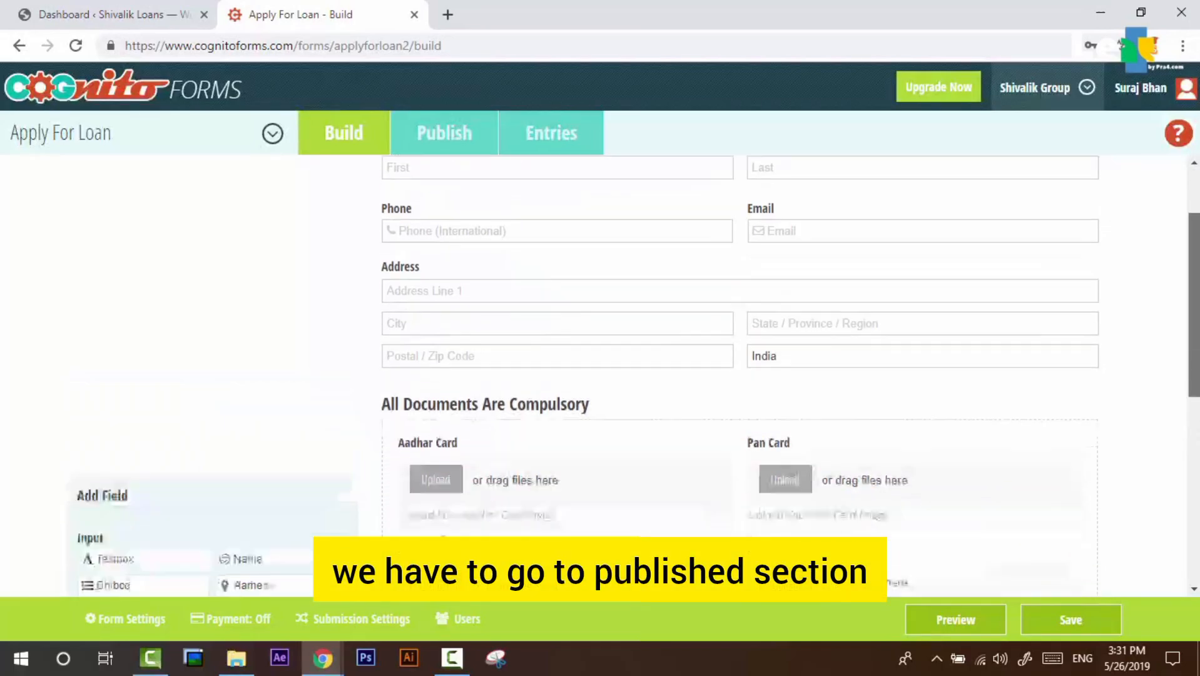
scroll(633, 372, "down", 5)
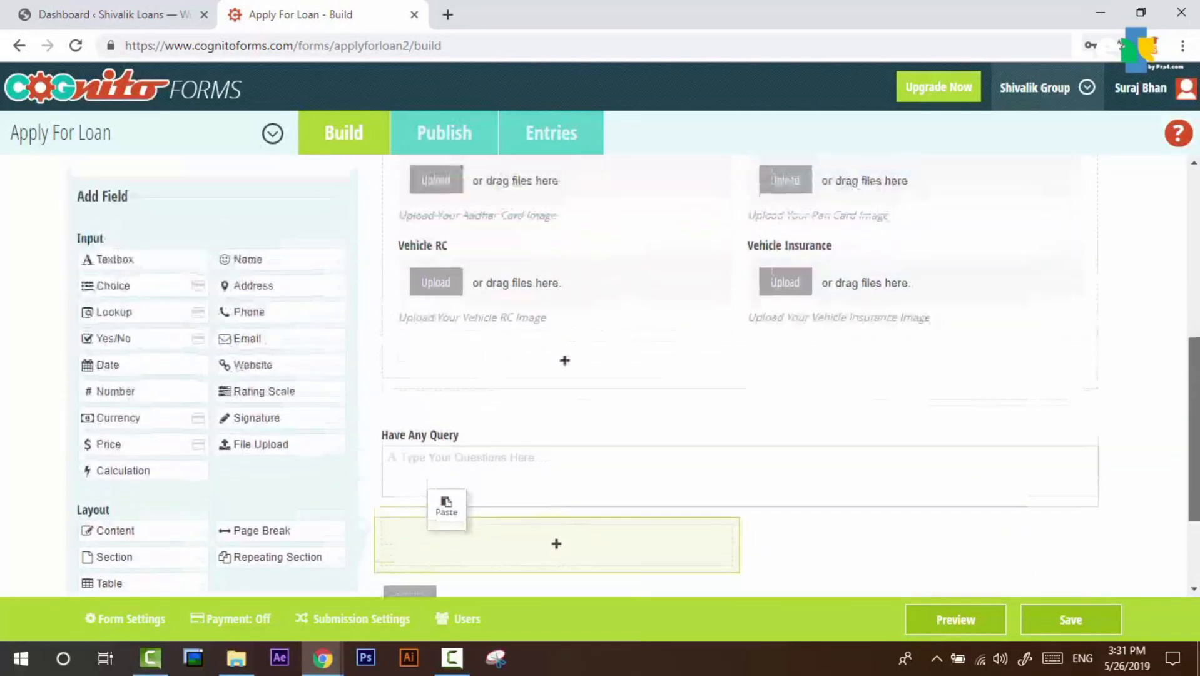
scroll(1112, 396, "down", 2)
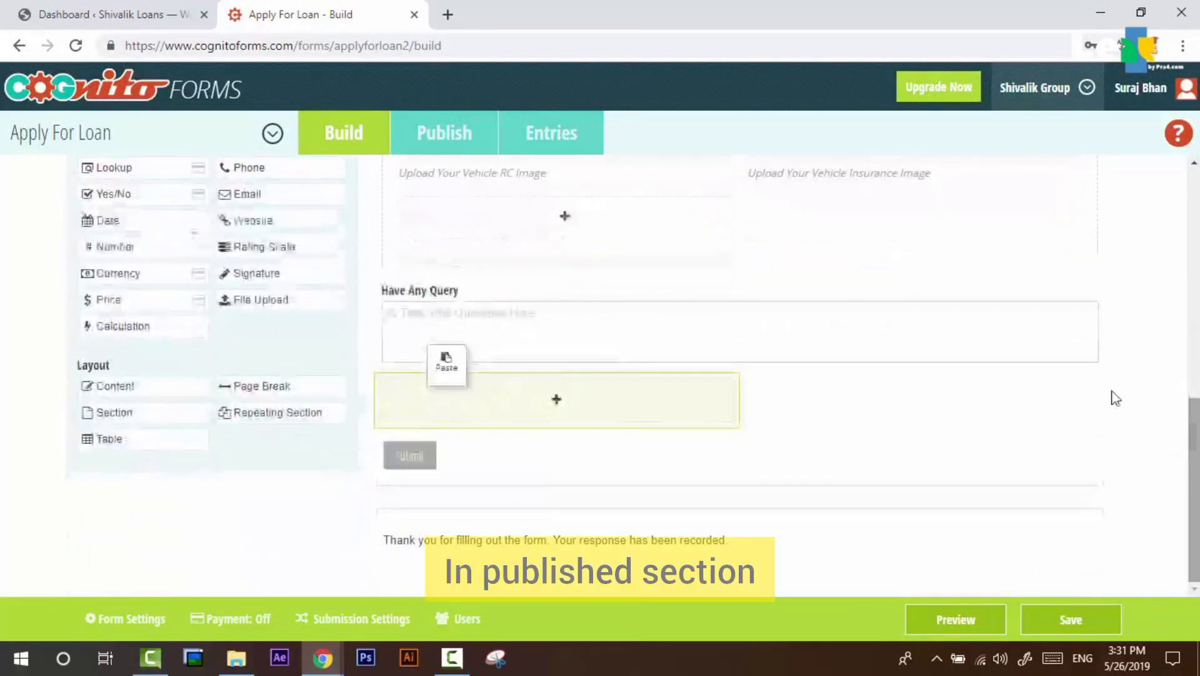
left_click(449, 143)
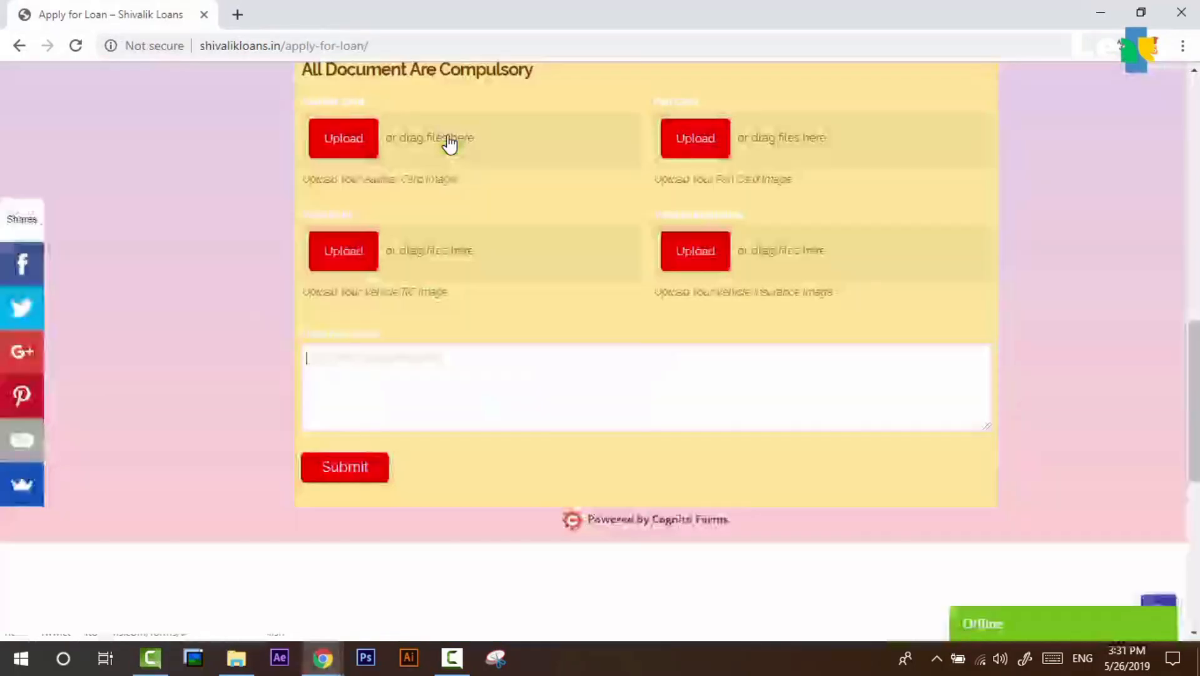
Compare the published form preview with the existing form's styling and set the header alignment to Center
scroll(645, 350, "up", 6)
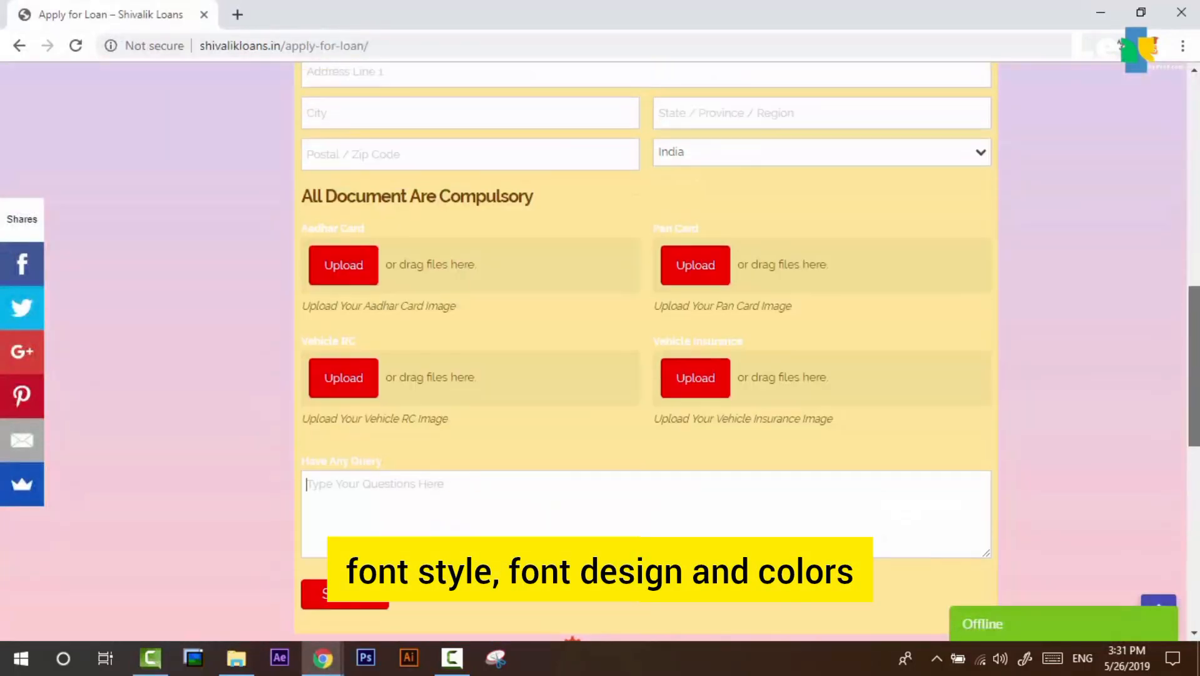
scroll(605, 273, "up", 1)
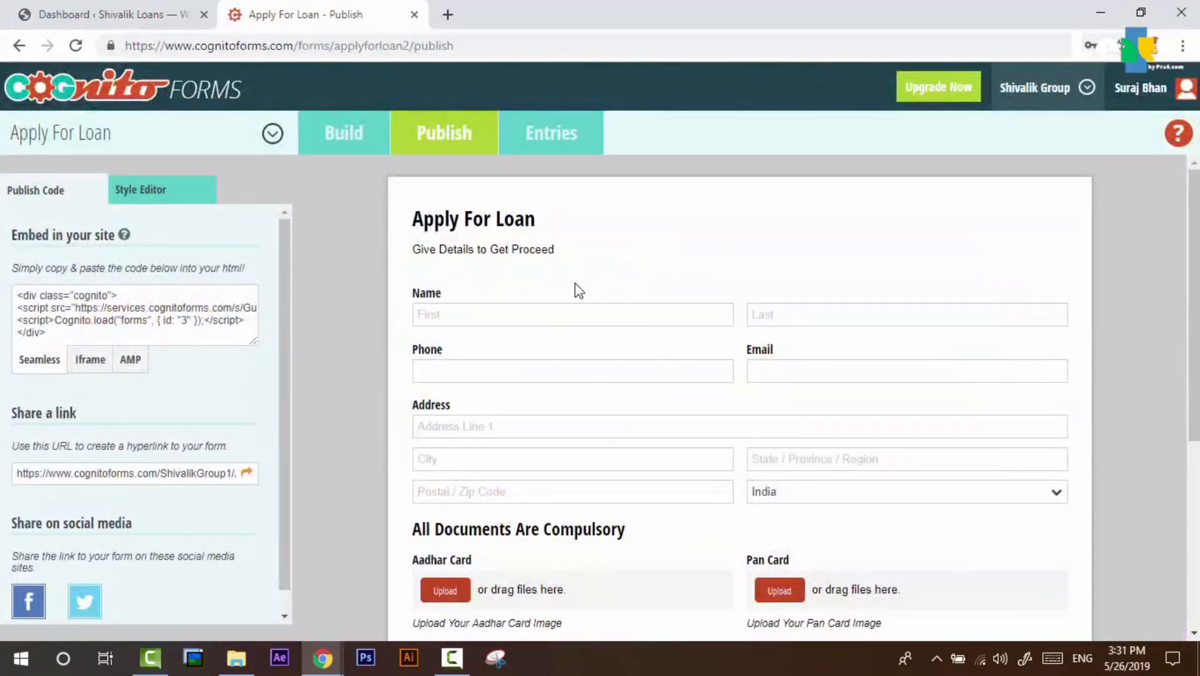
scroll(1194, 306, "down", 1)
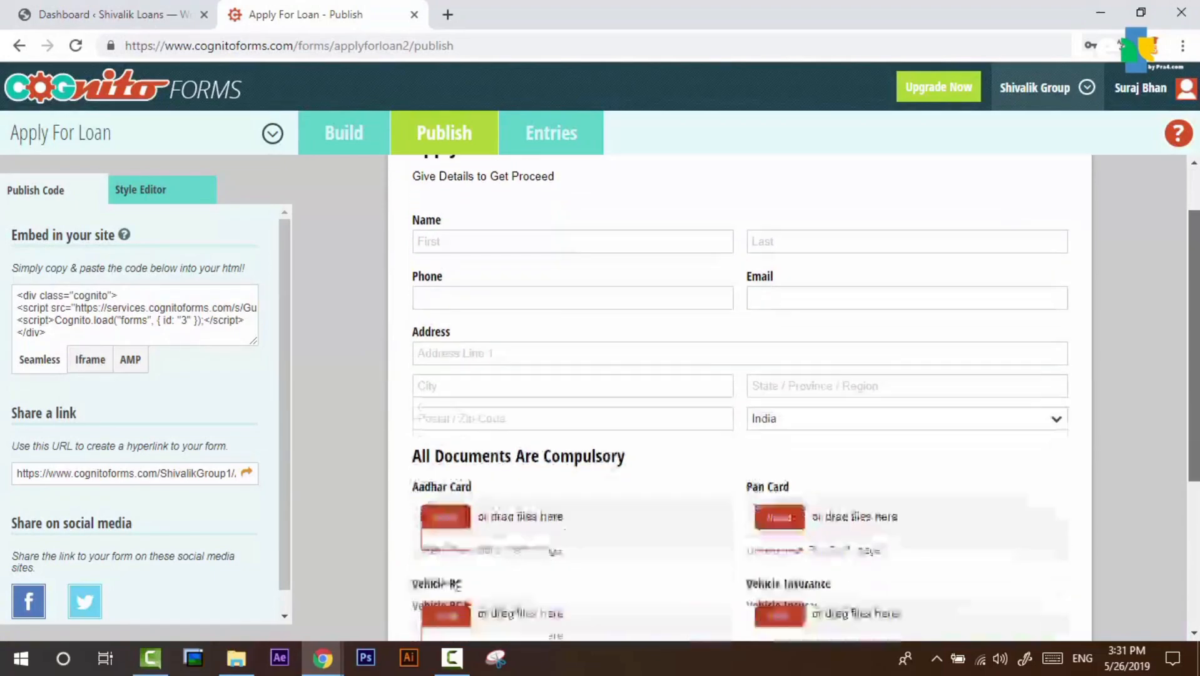
scroll(739, 398, "down", 3)
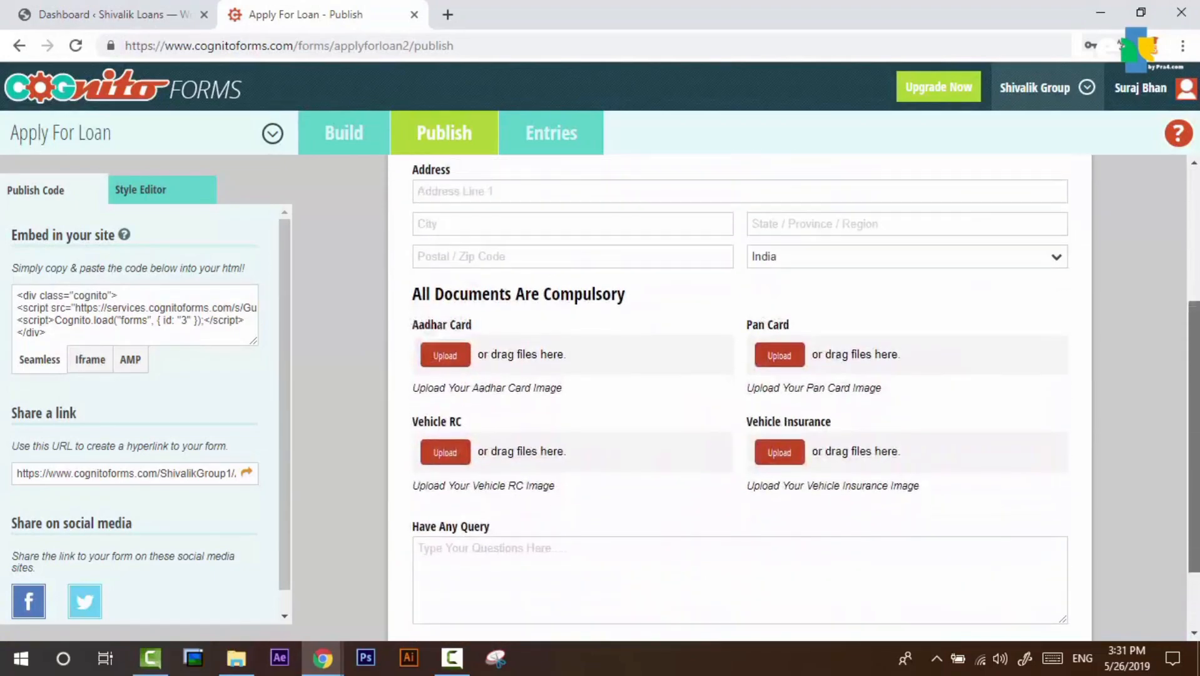
left_click_drag(1194, 436, 1195, 314)
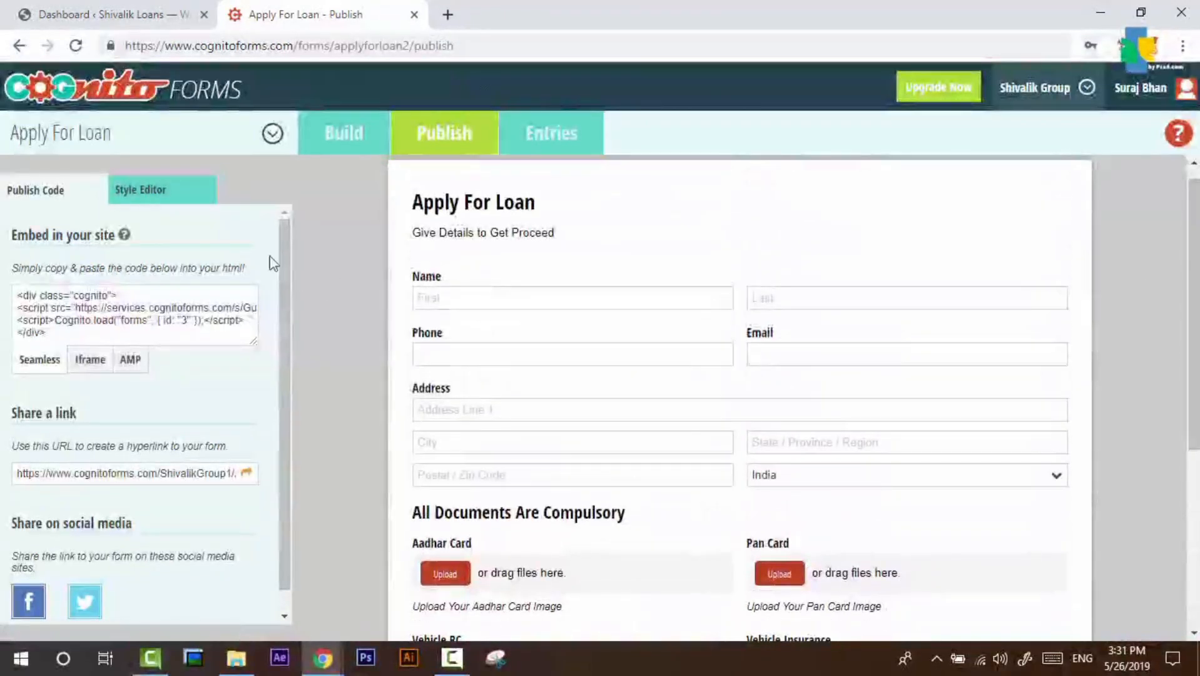
left_click(150, 191)
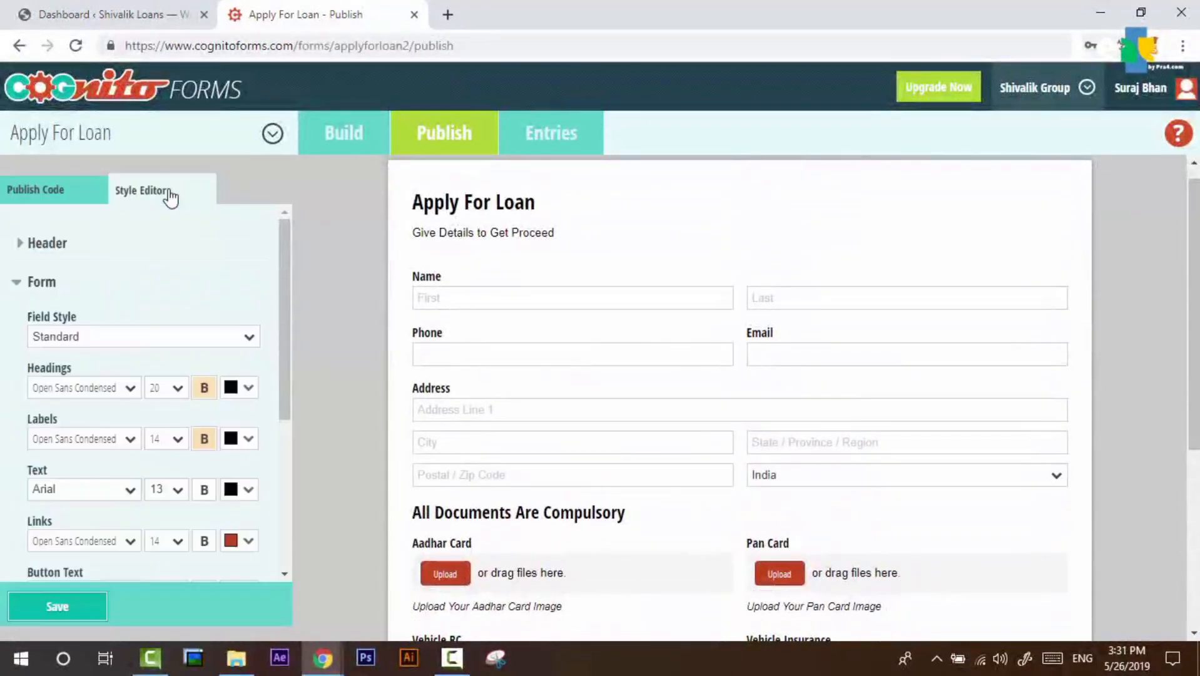
left_click(25, 244)
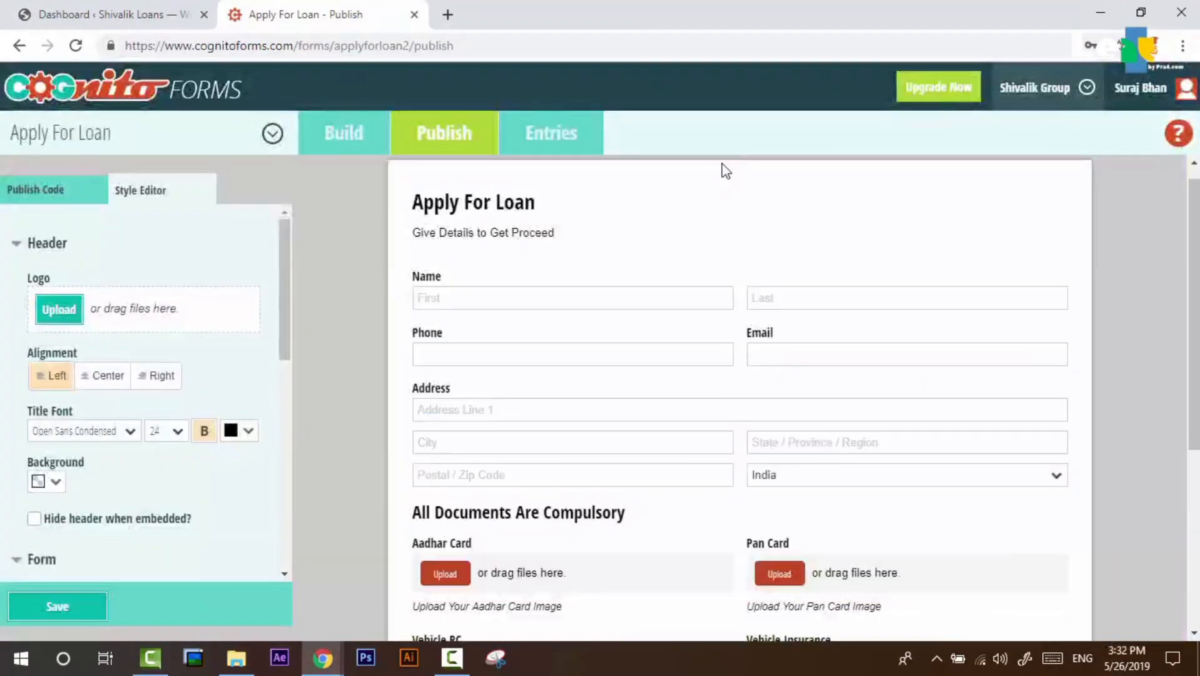
left_click(103, 375)
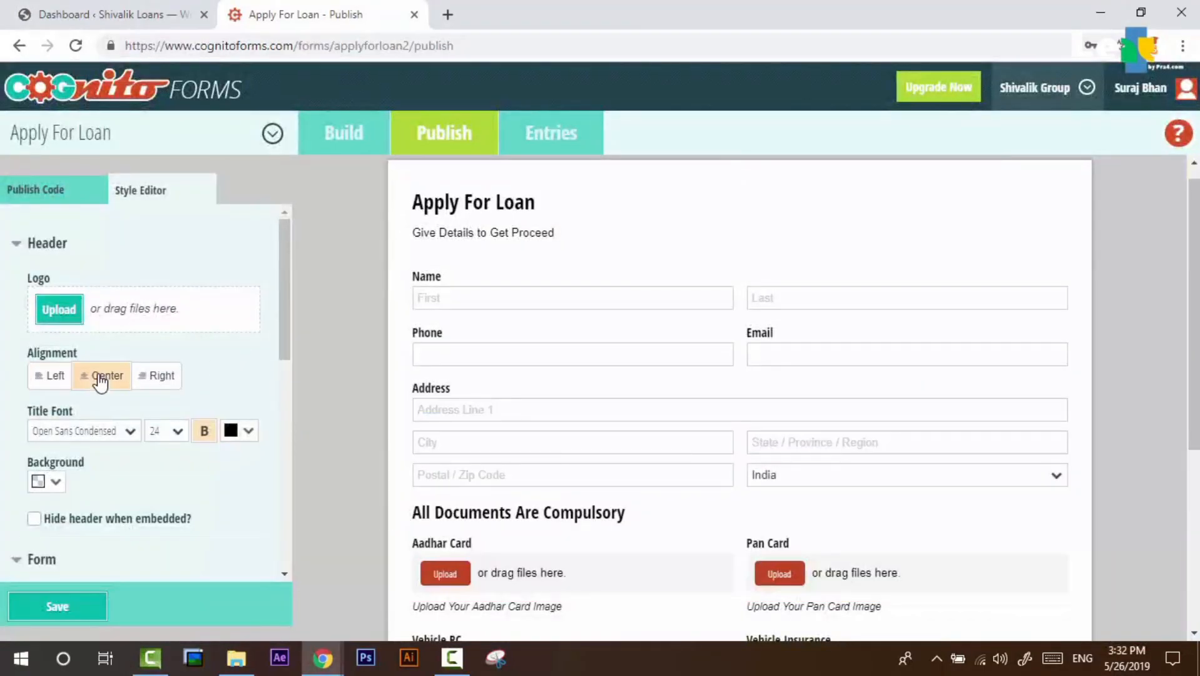
Set the header's title font to Raleway at size 28
left_click(121, 432)
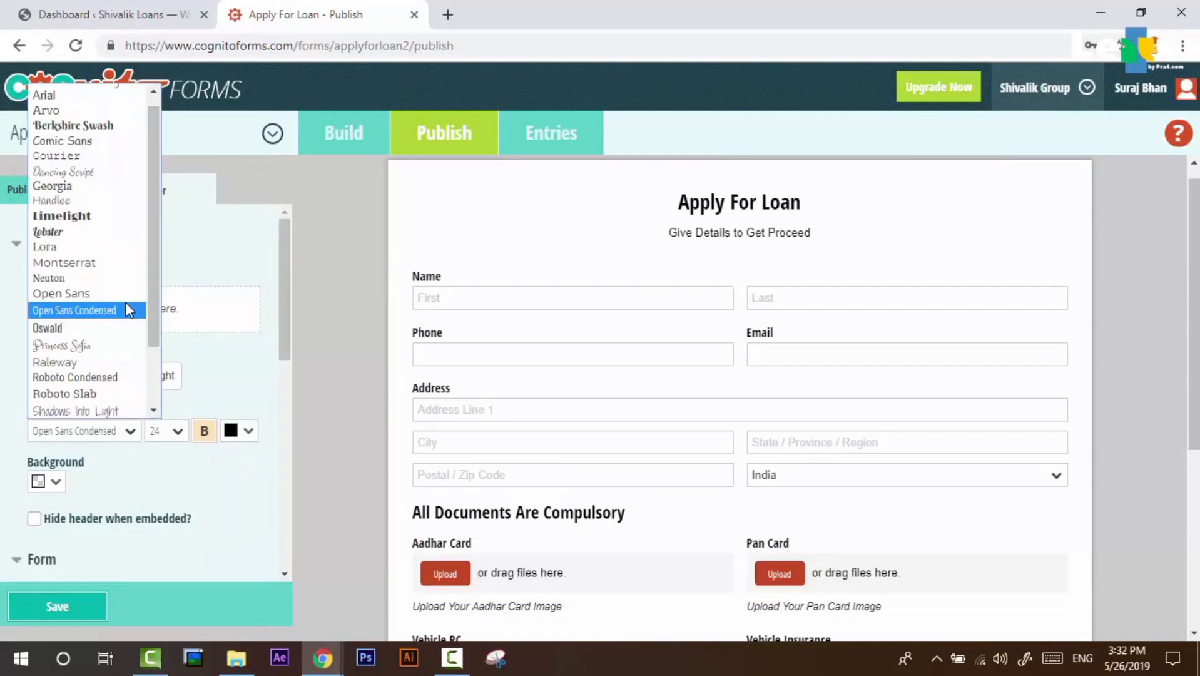
key("r")
key("Return")
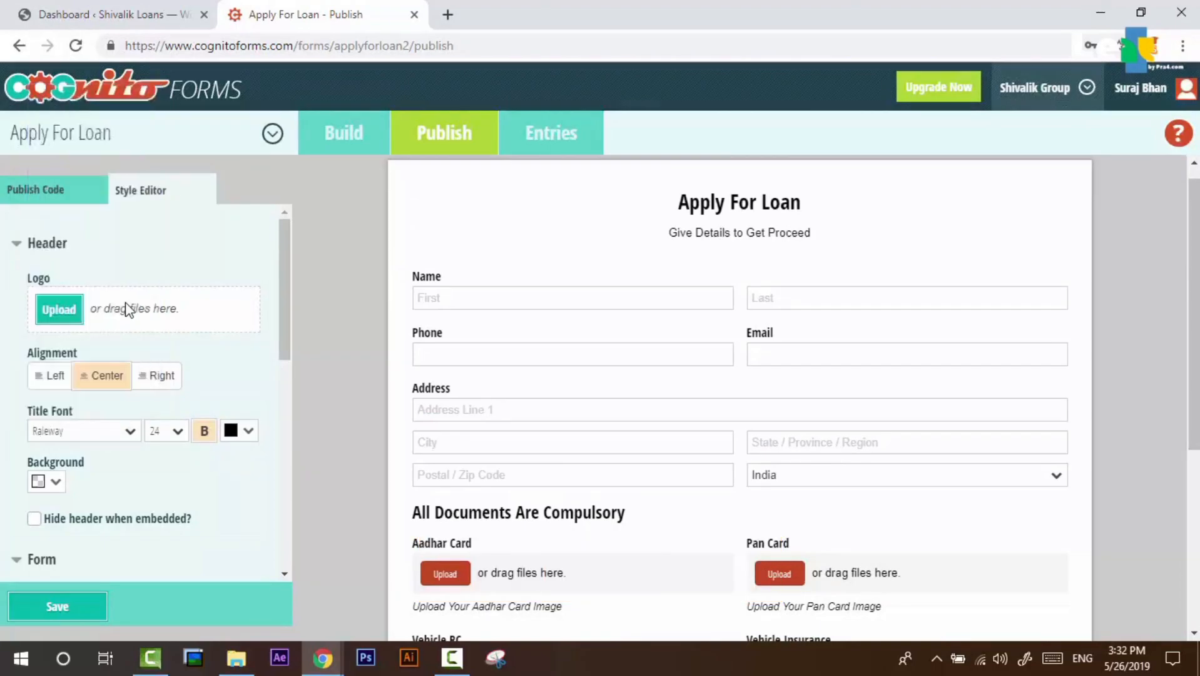
left_click(174, 433)
key("Escape")
key("Down")
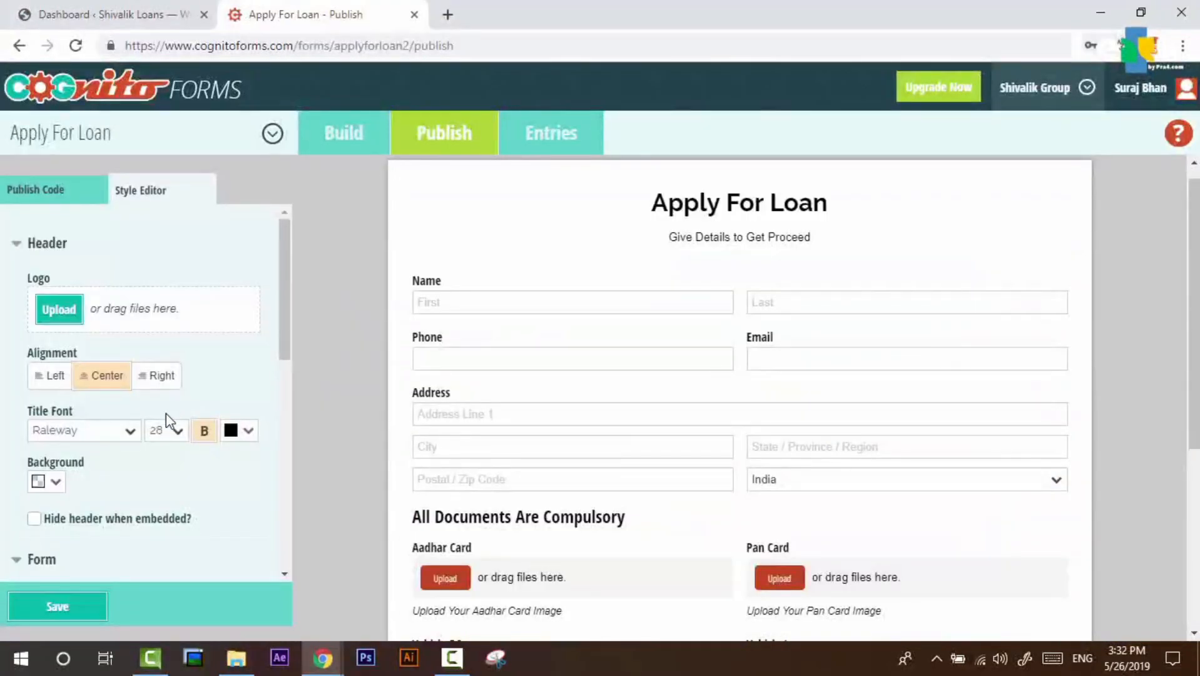
Try the Chunk and Fill field styles on the form and compare the look with the existing loan form
scroll(157, 394, "down", 3)
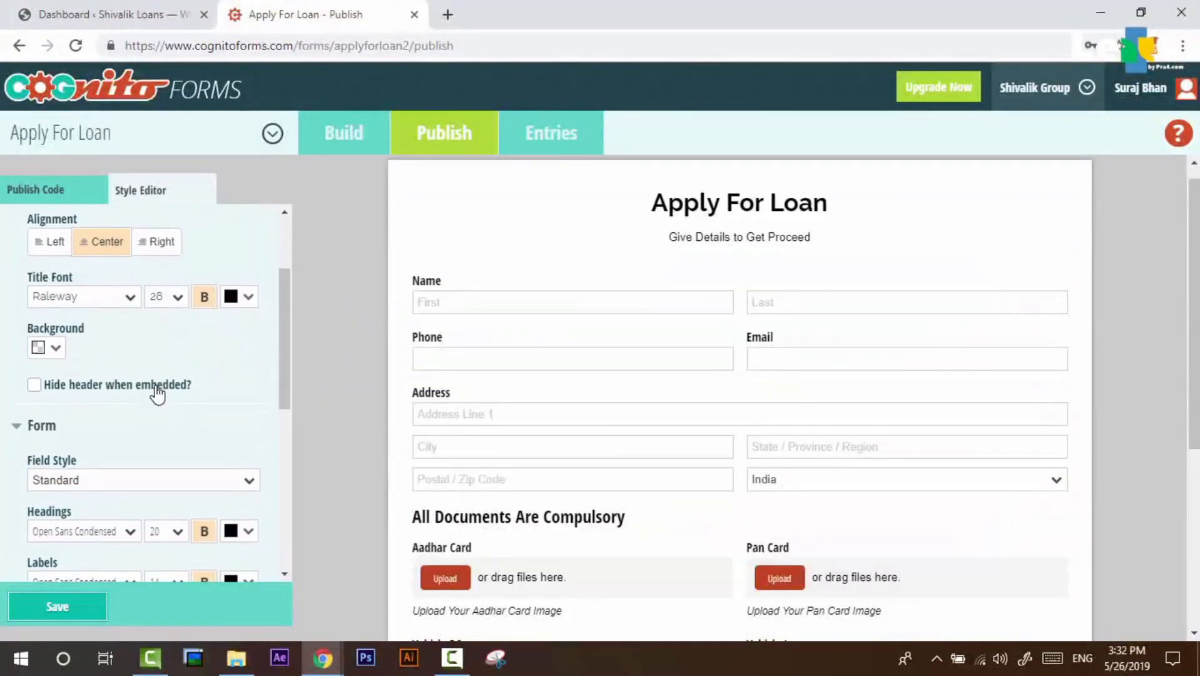
scroll(157, 394, "up", 3)
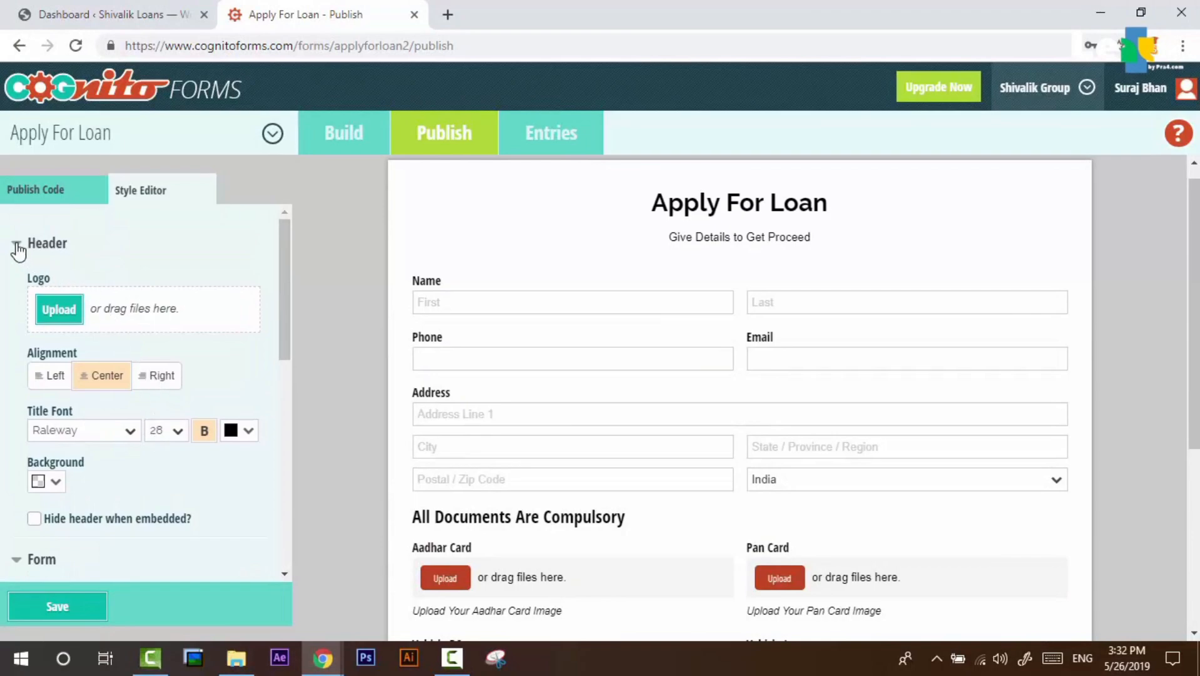
left_click(17, 244)
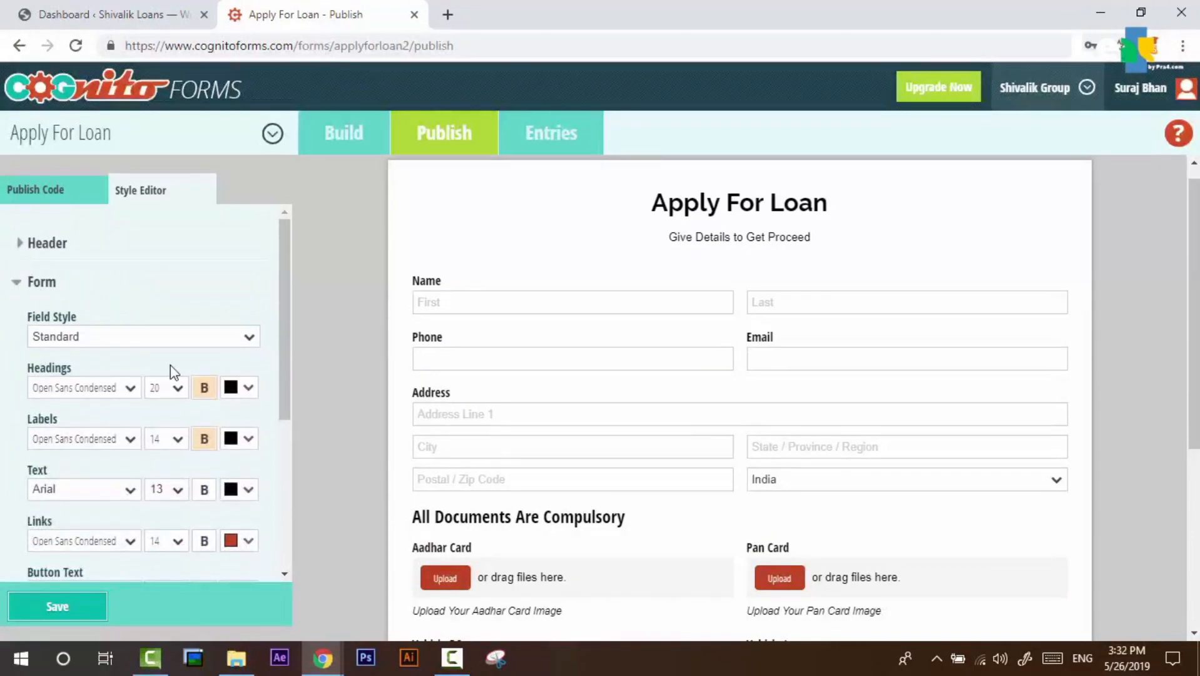
left_click(221, 336)
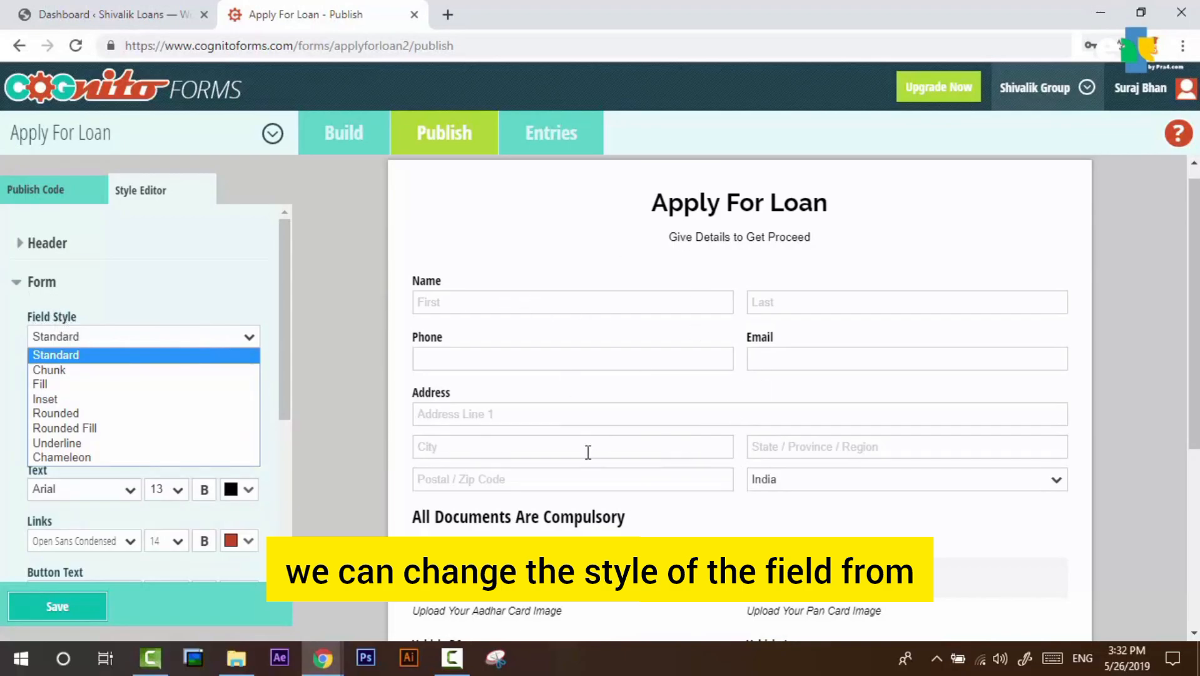
left_click(117, 374)
left_click(160, 344)
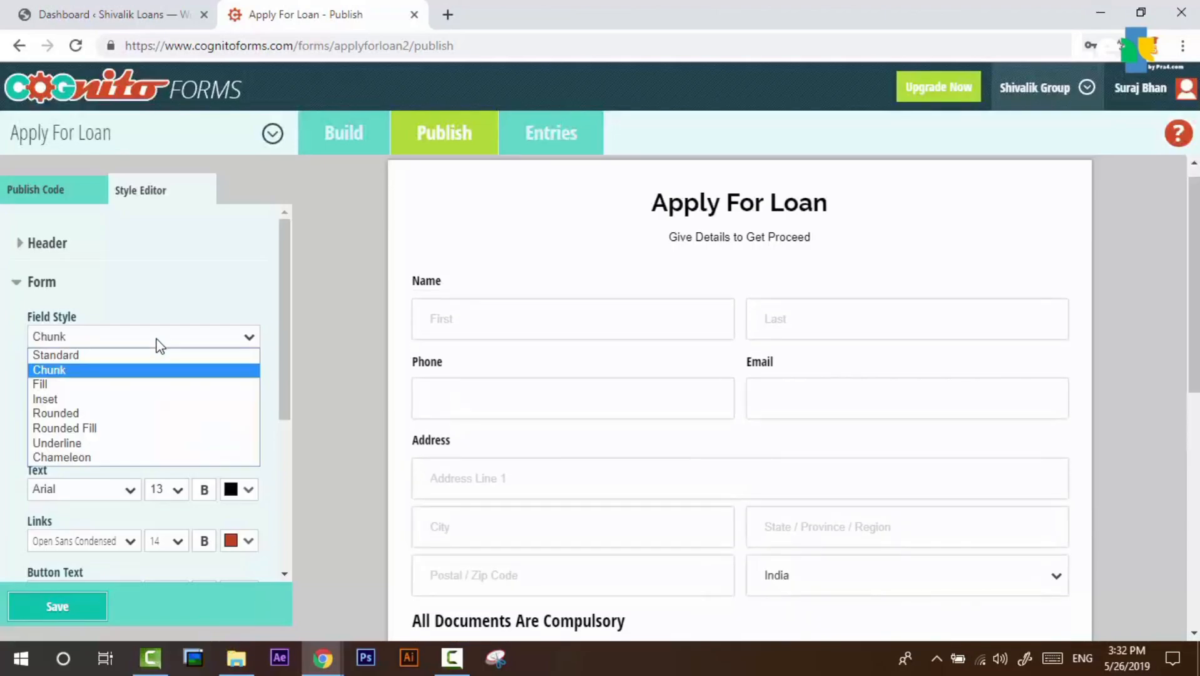
left_click(150, 383)
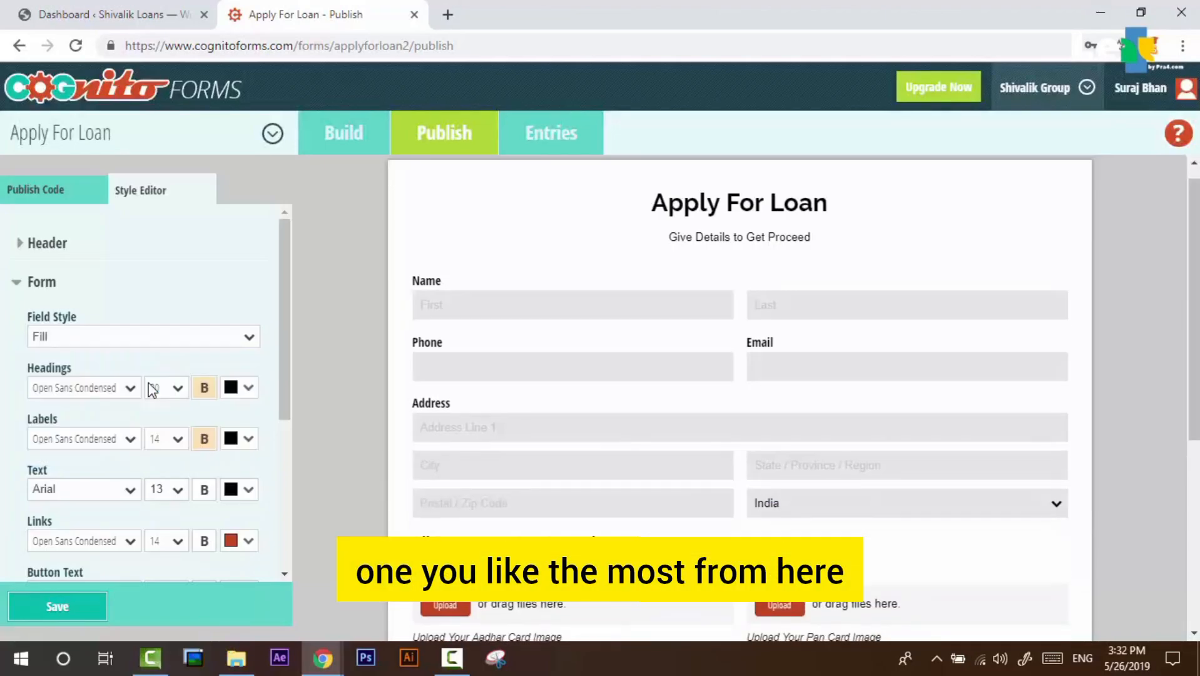
key("alt+Tab")
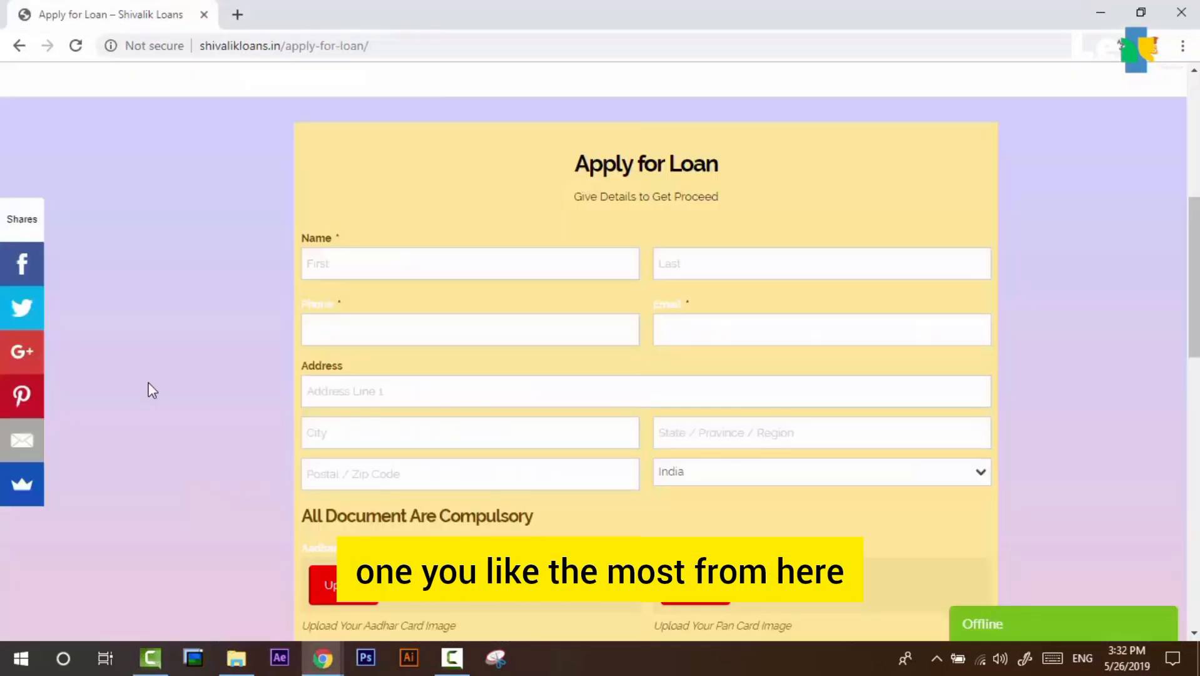
key("alt+Tab")
Try the Inset, Rounded, Rounded Fill, Underline and Chameleon field styles on the form in turn
left_click(145, 344)
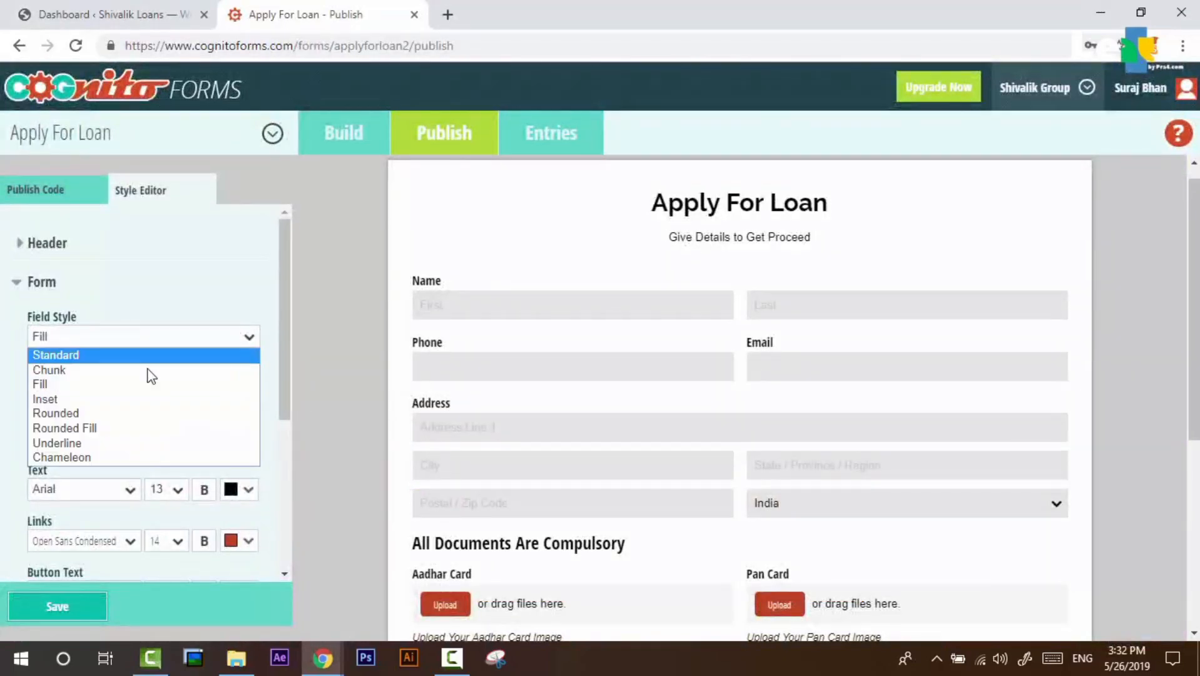
left_click(153, 398)
left_click(157, 336)
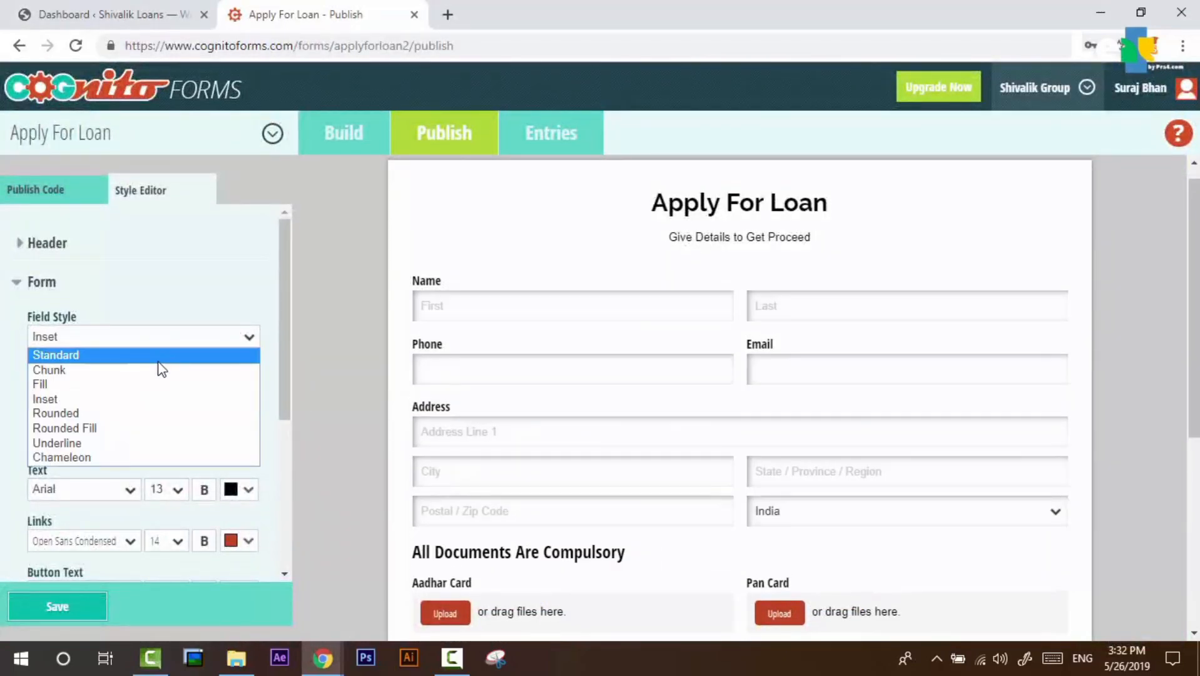
left_click(164, 413)
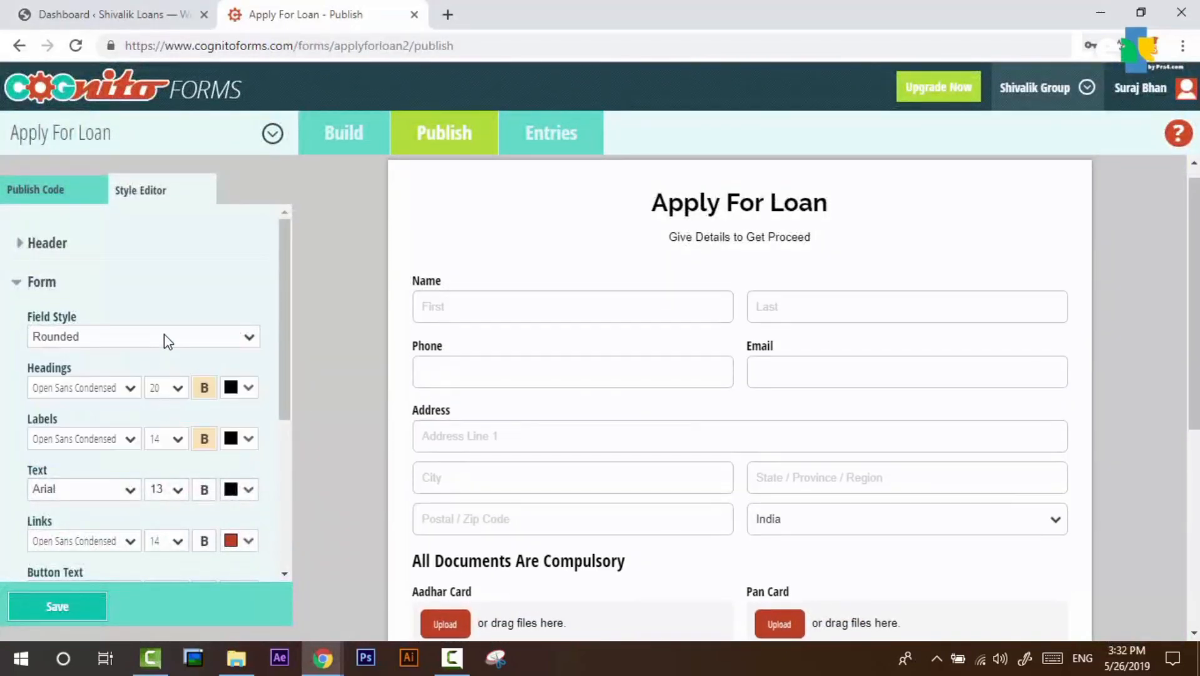
left_click(164, 336)
left_click(178, 425)
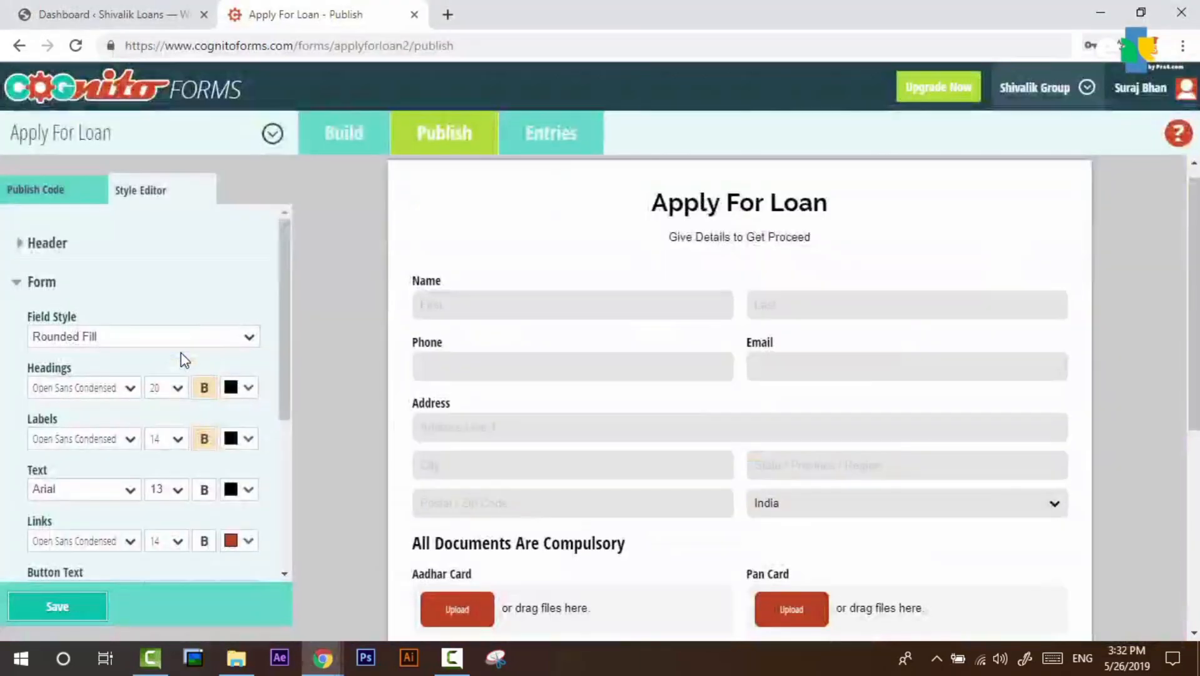
left_click(180, 338)
left_click(188, 443)
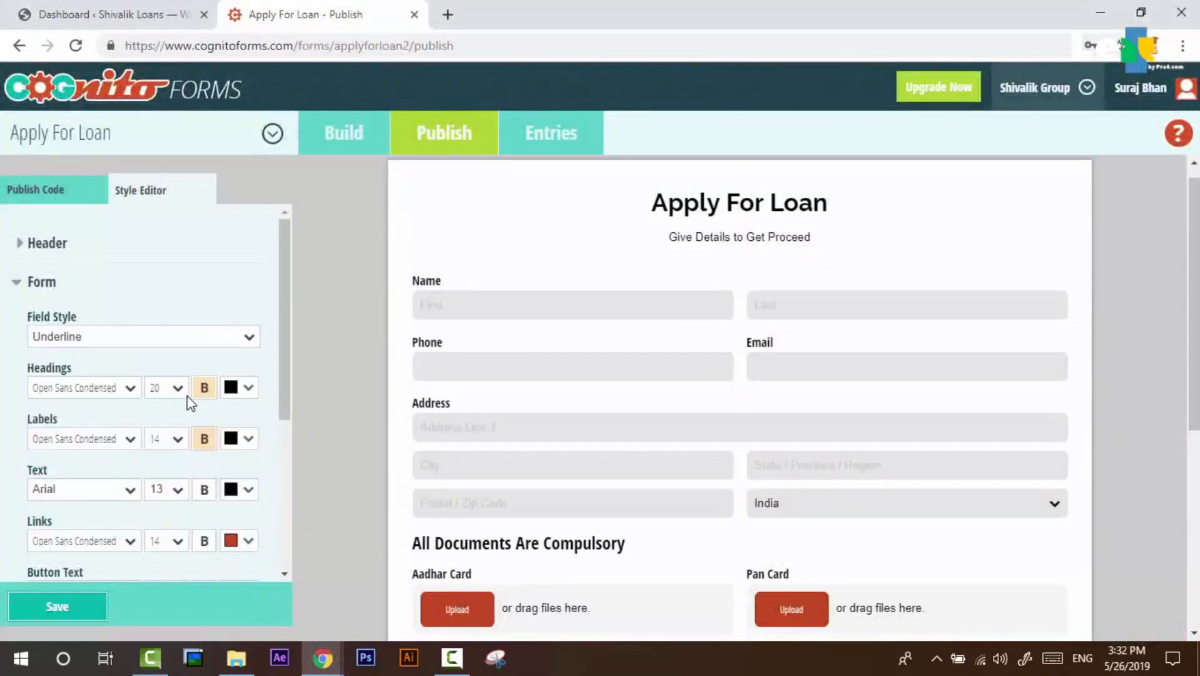
left_click(188, 338)
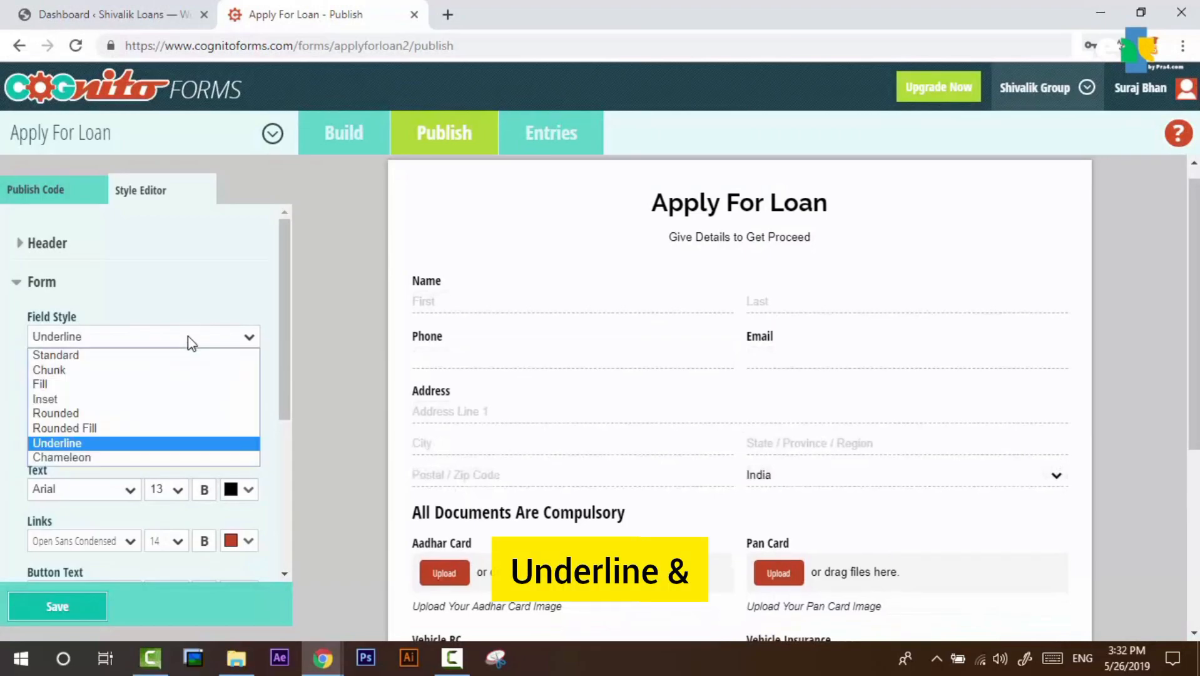
left_click(190, 460)
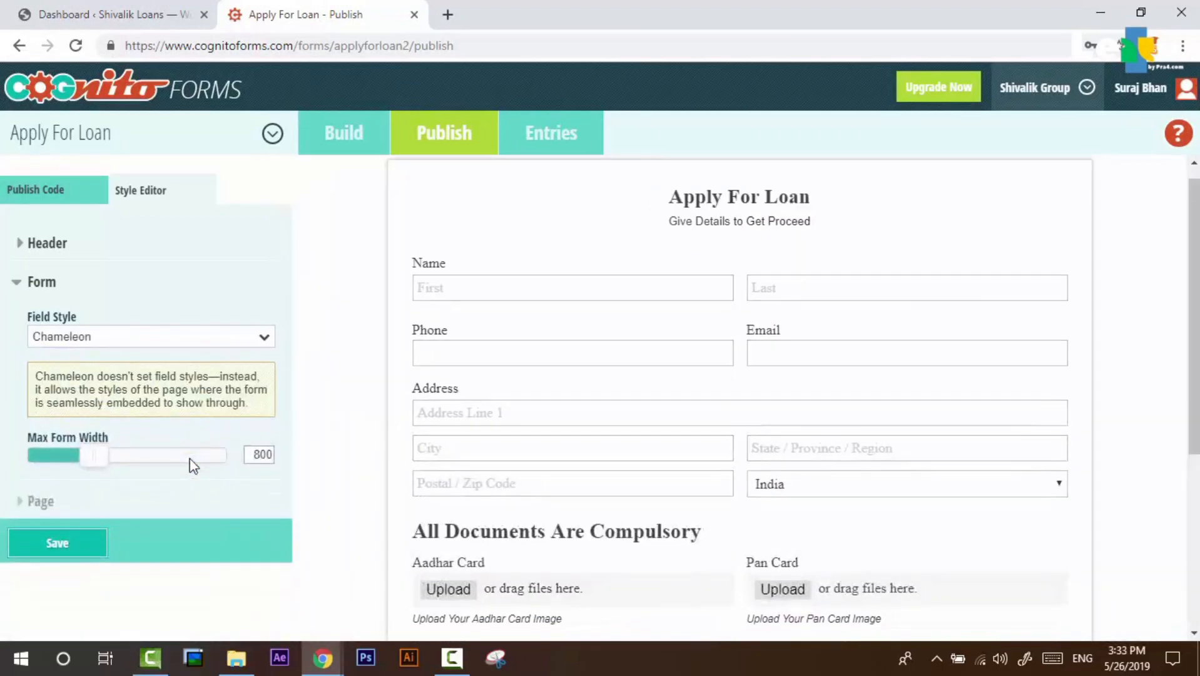
Set the form's field style to Fill and its headings font to Oswald
left_click(189, 337)
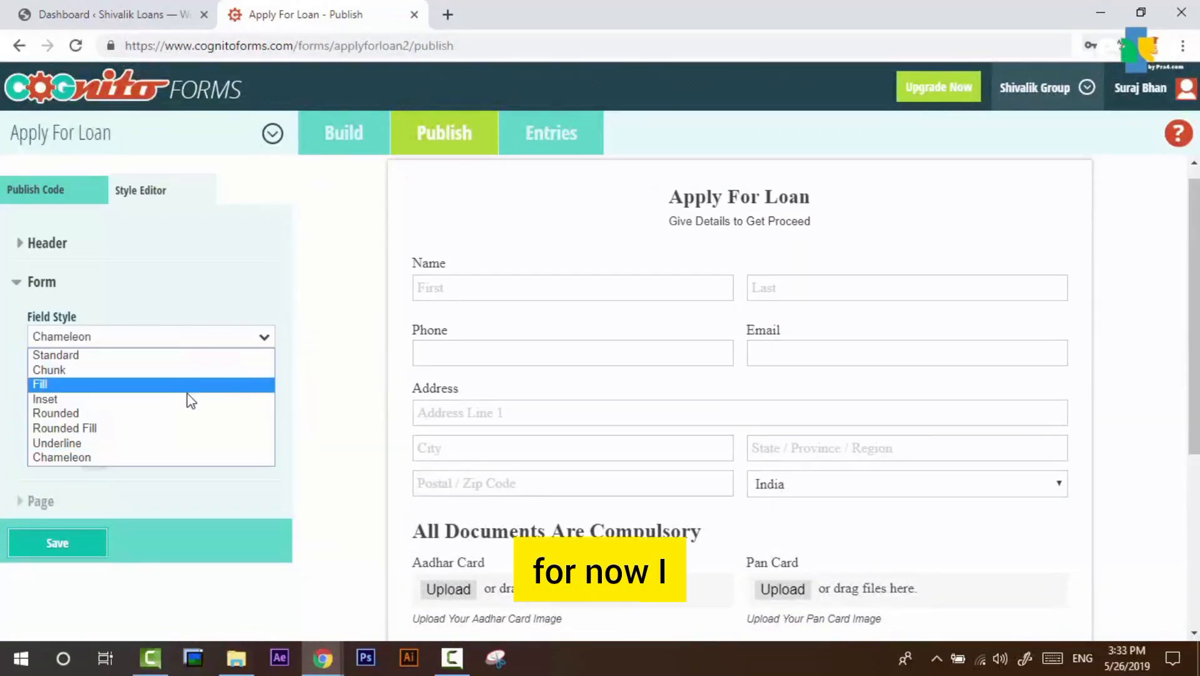
left_click(190, 384)
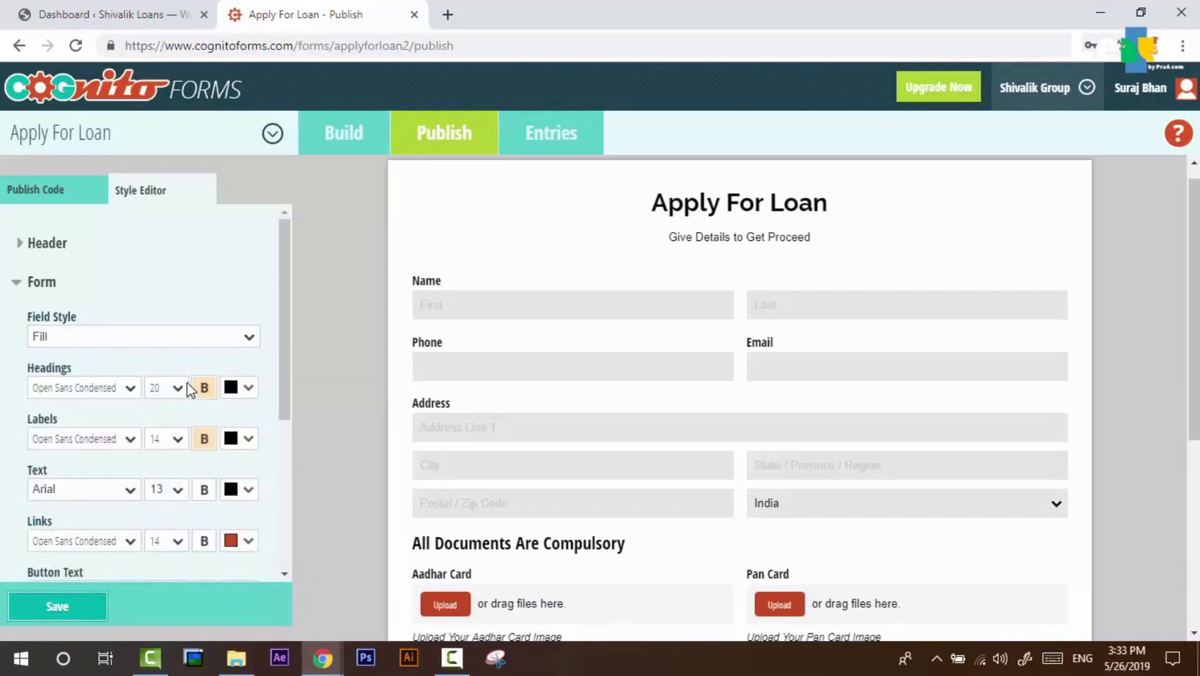
key("alt+Tab")
key("alt+Tab")
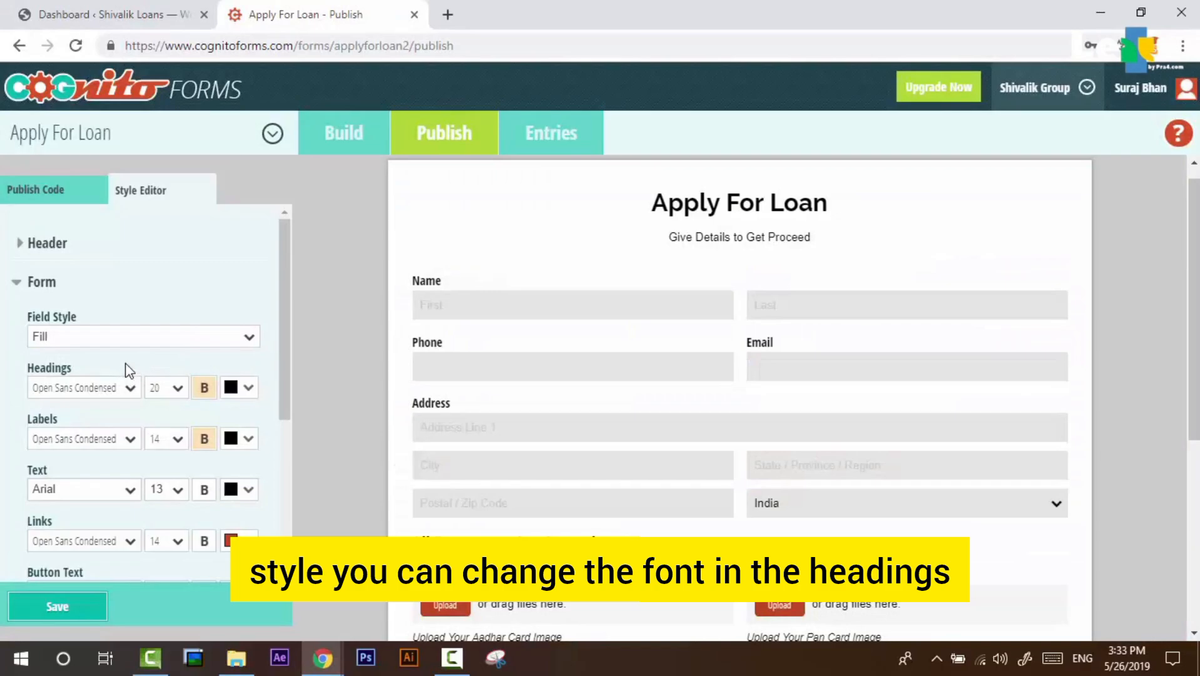
left_click(131, 389)
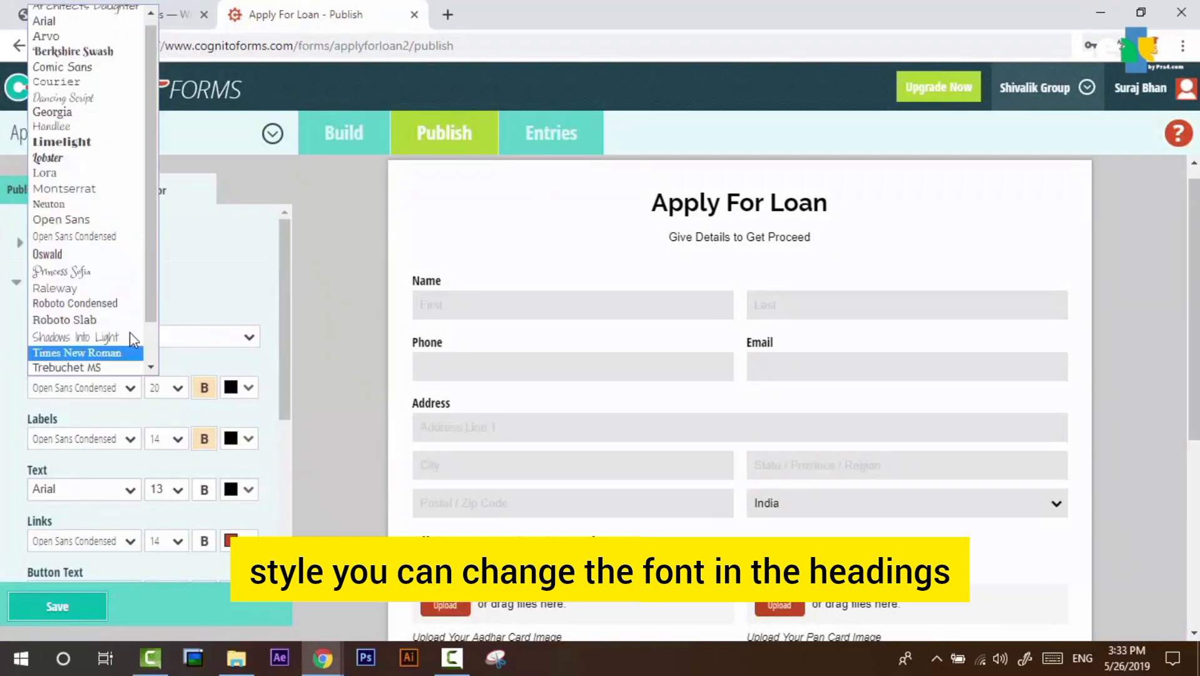
left_click(104, 254)
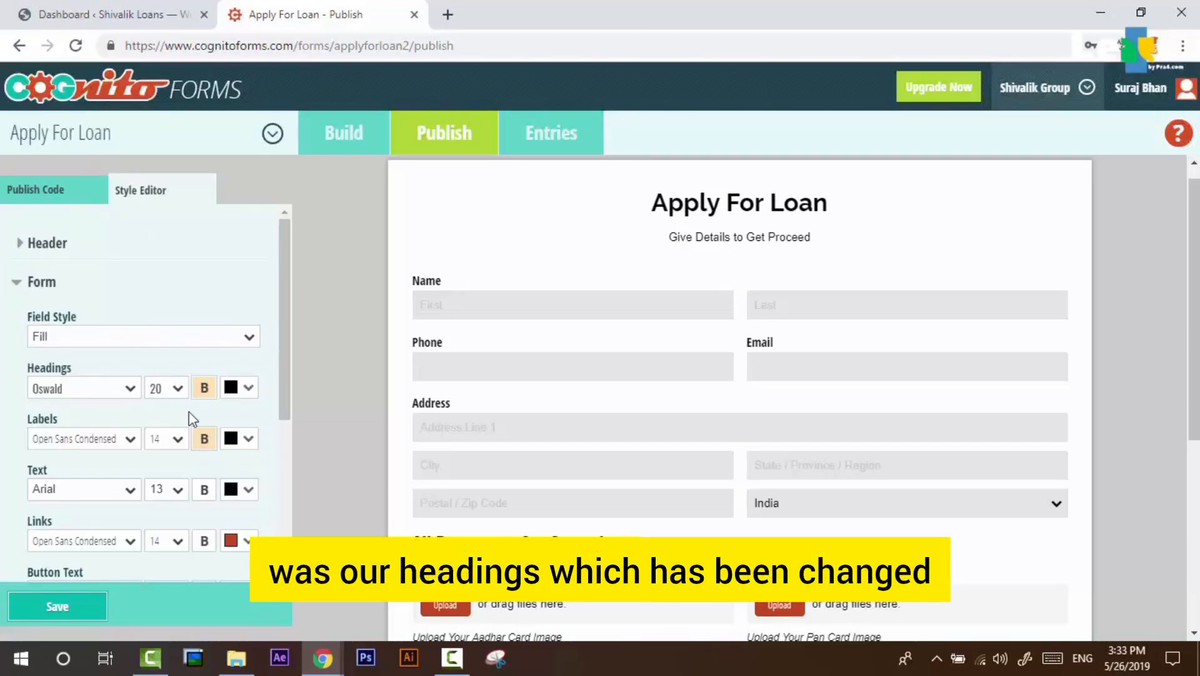
Try Roboto Slab, Montserrat, Raleway and Shadows Into Light as the font for the form's text
left_click_drag(283, 349, 286, 399)
left_click(122, 394)
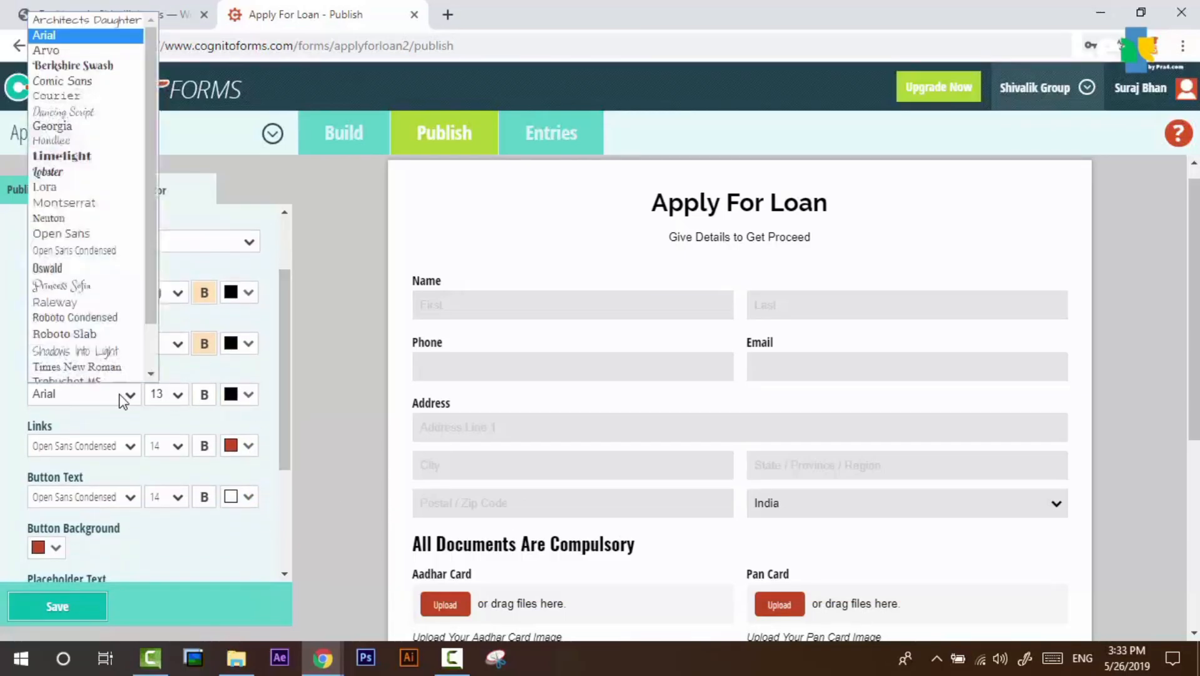
left_click(99, 326)
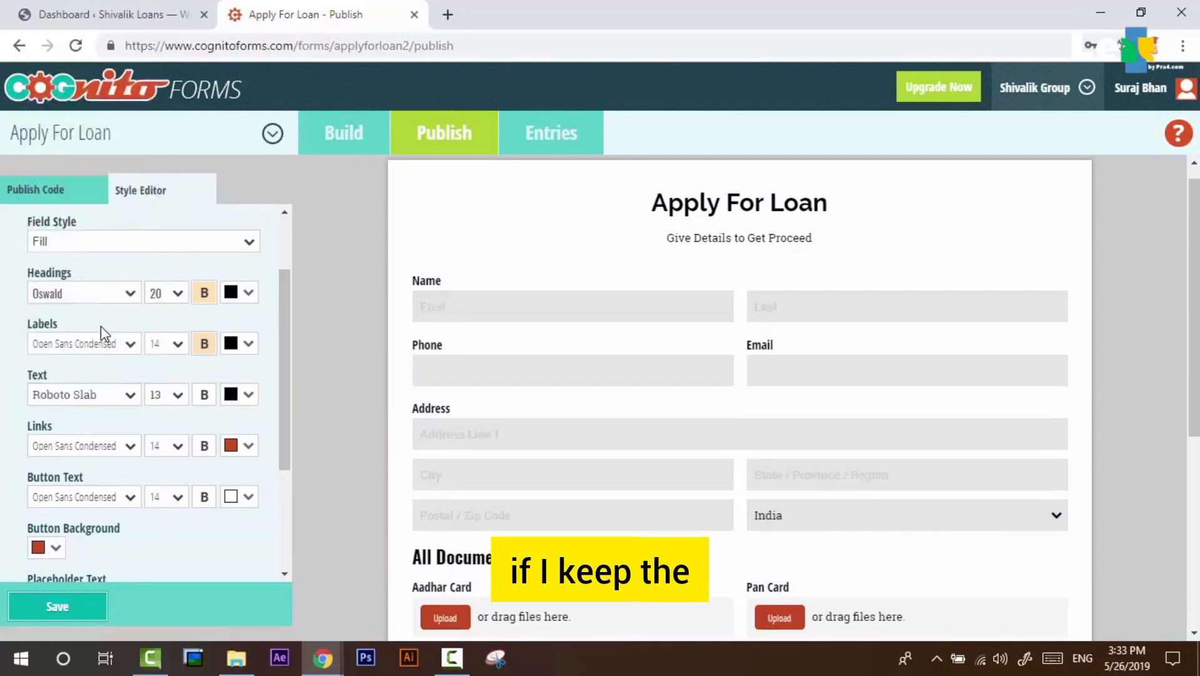
left_click(120, 396)
left_click(106, 197)
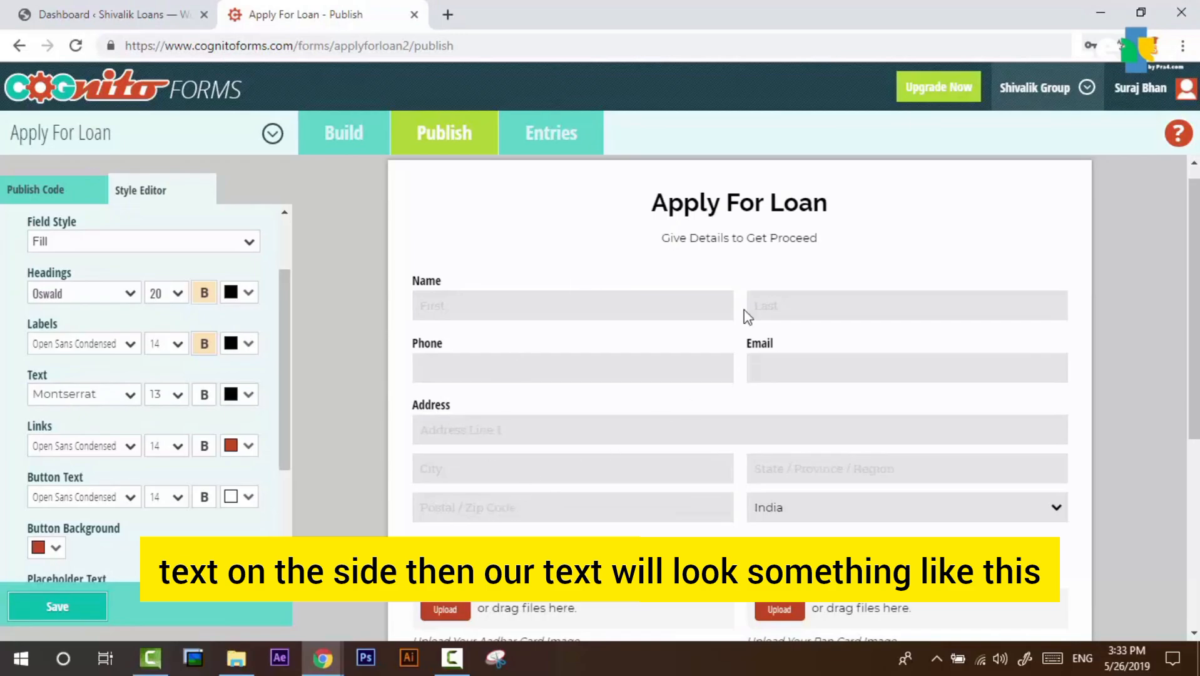
left_click(100, 400)
left_click(103, 278)
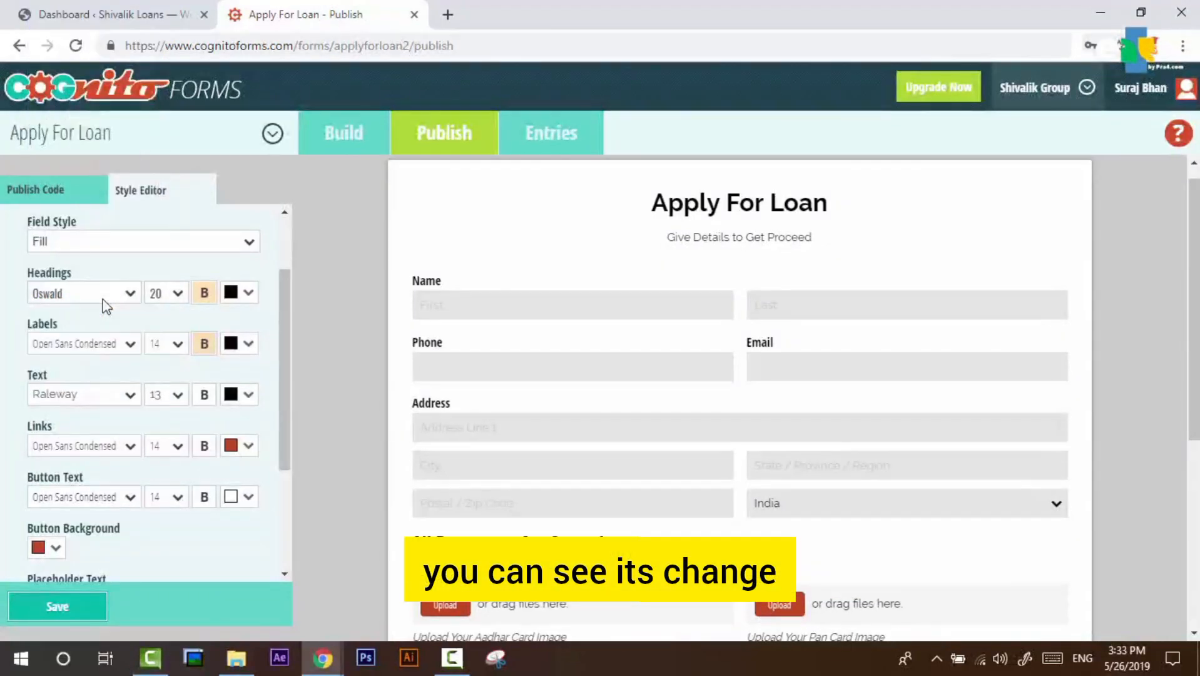
left_click(112, 445)
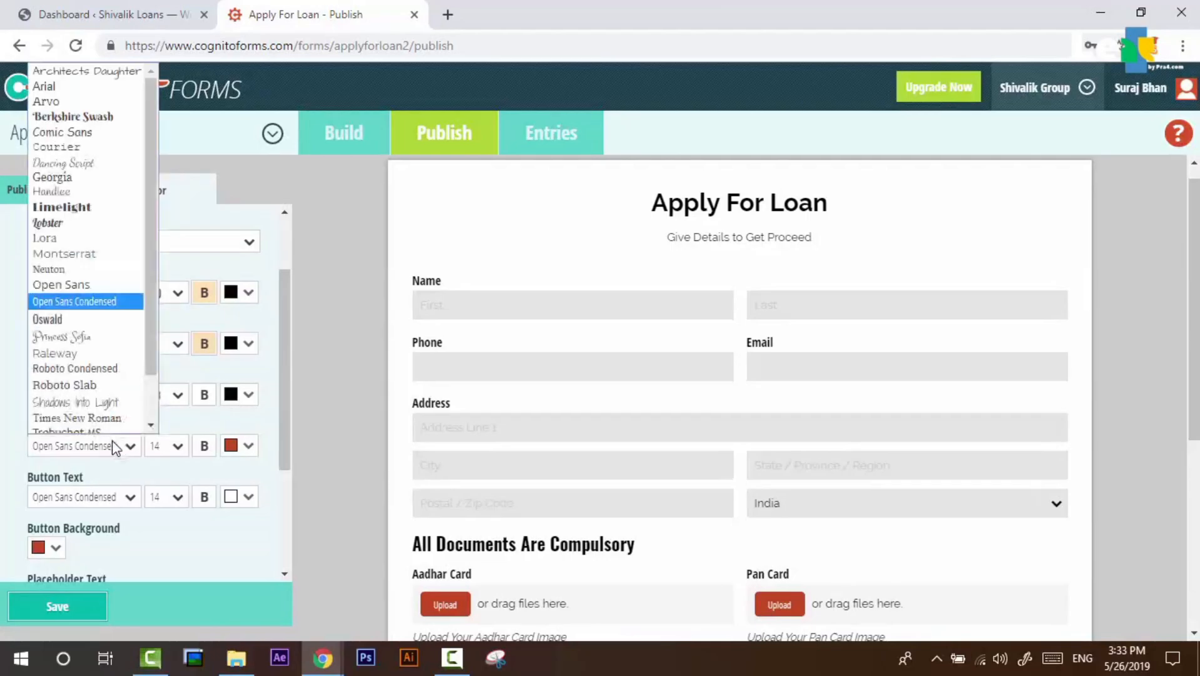
left_click(112, 445)
left_click(103, 394)
scroll(111, 370, "down", 1)
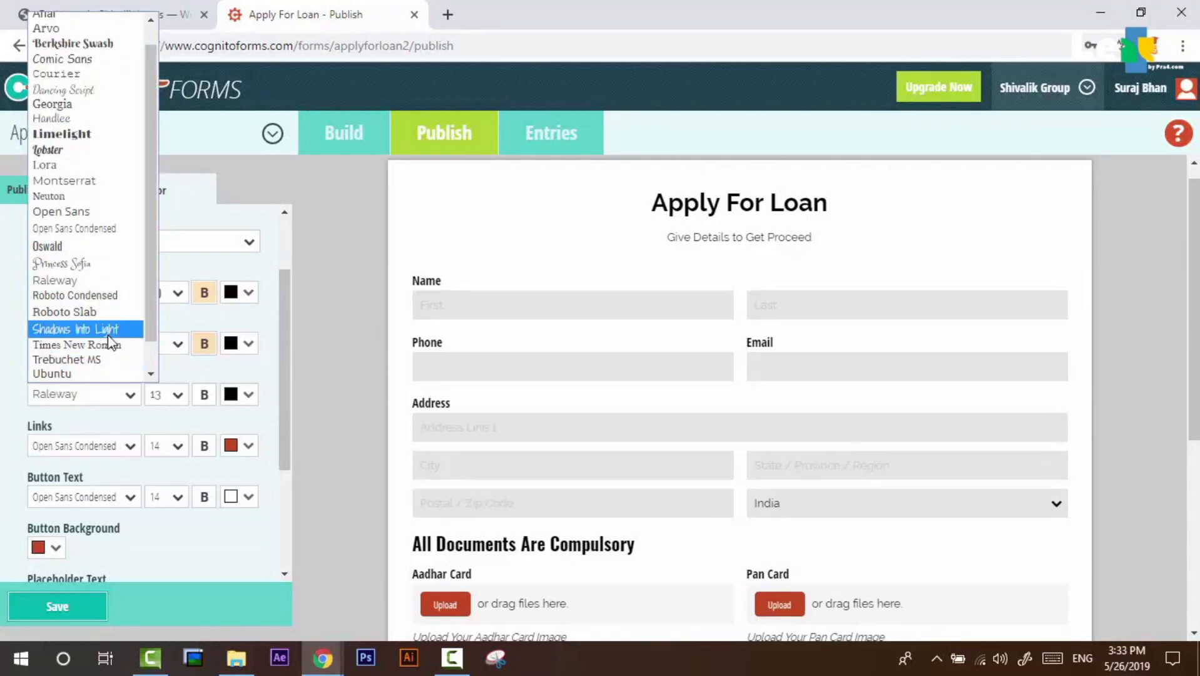
left_click(113, 329)
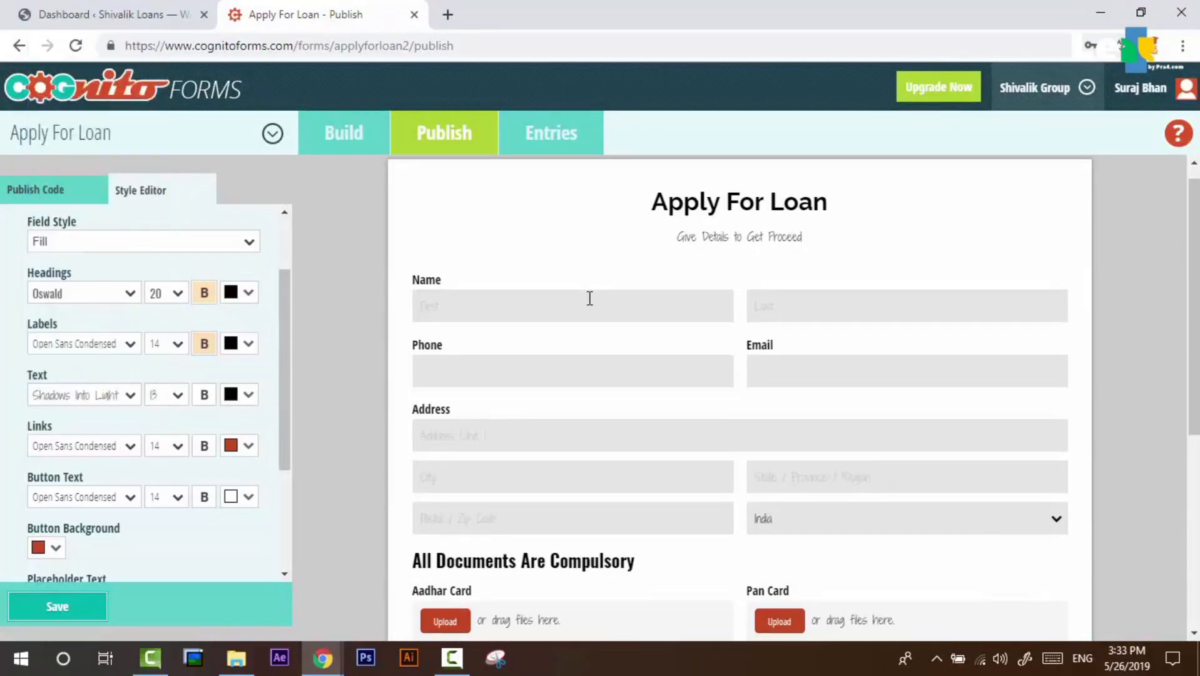
Check the text styling further down the form preview and set the text font to Open Sans
scroll(589, 297, "down", 1)
scroll(616, 318, "down", 2)
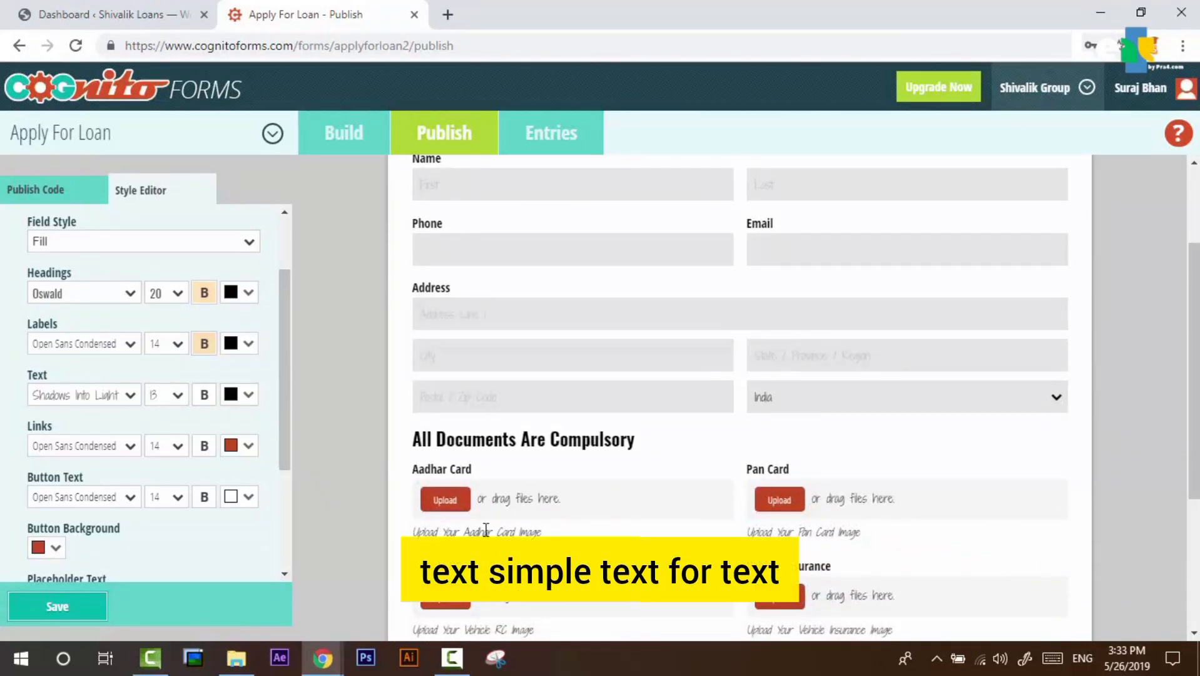
left_click(114, 395)
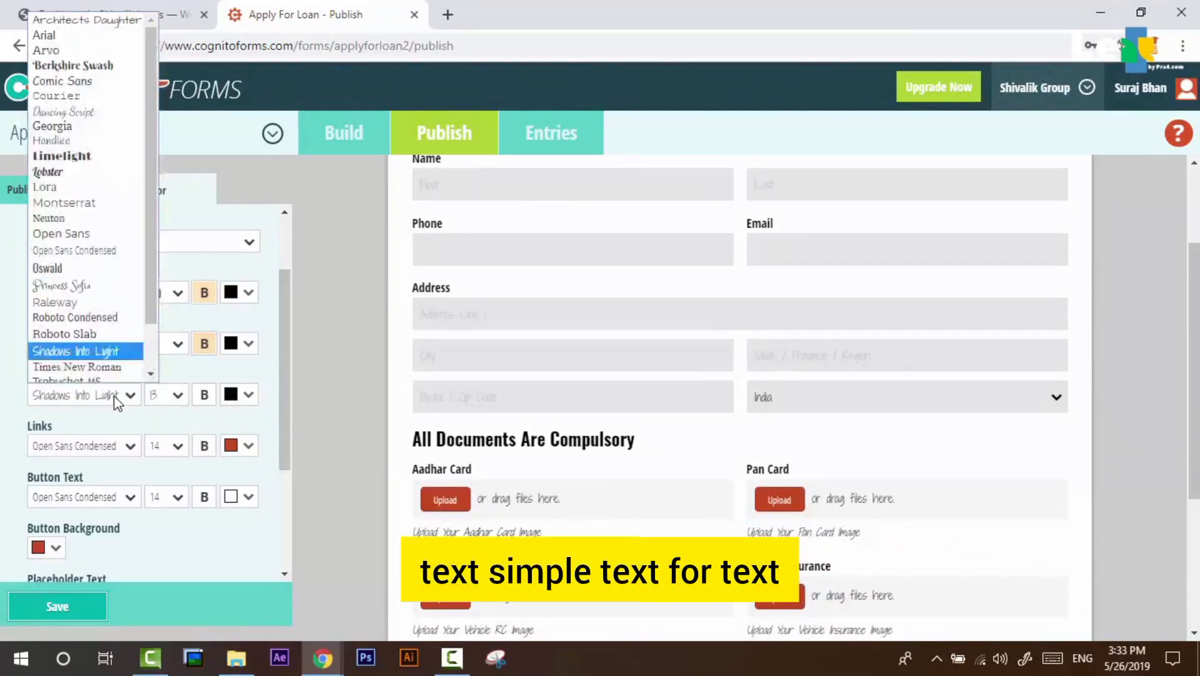
left_click(100, 226)
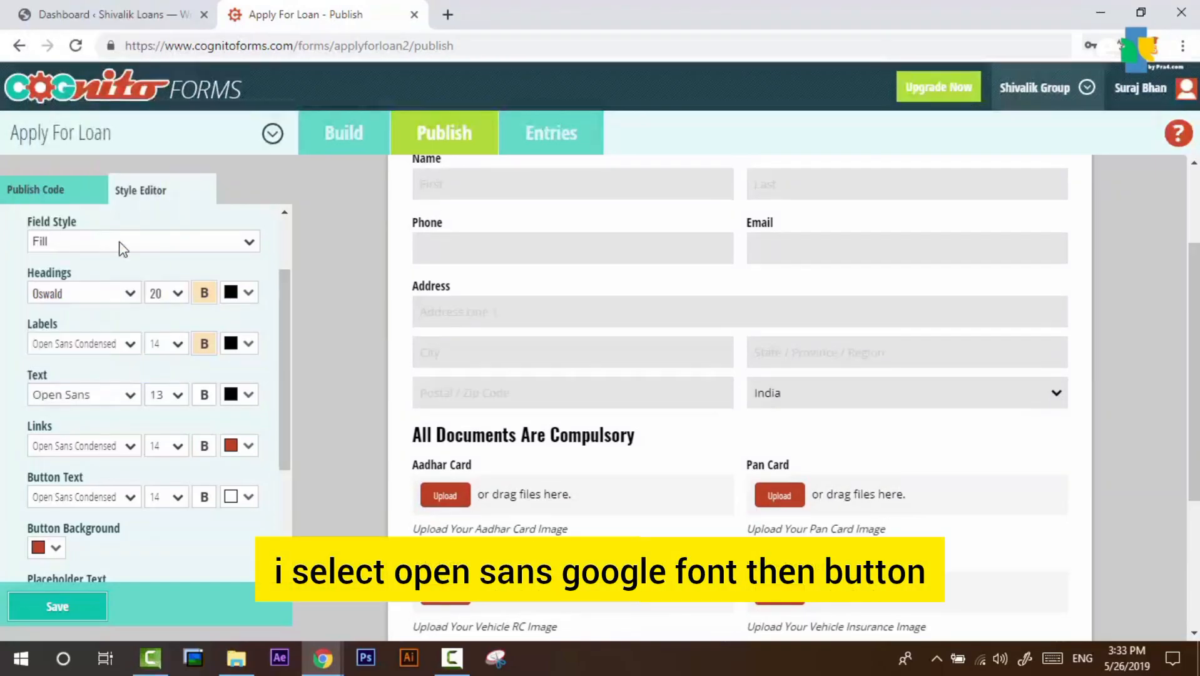
Set the button text font to Lora and check the Upload and Submit buttons in the preview
scroll(110, 399, "down", 3)
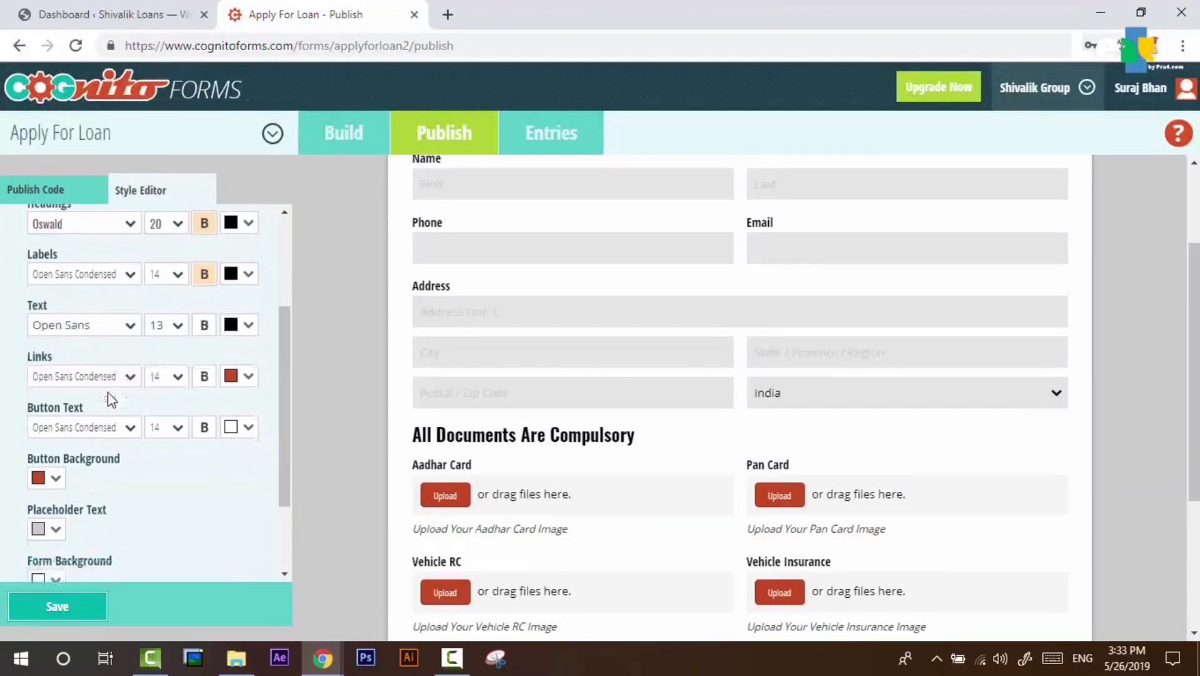
left_click(119, 413)
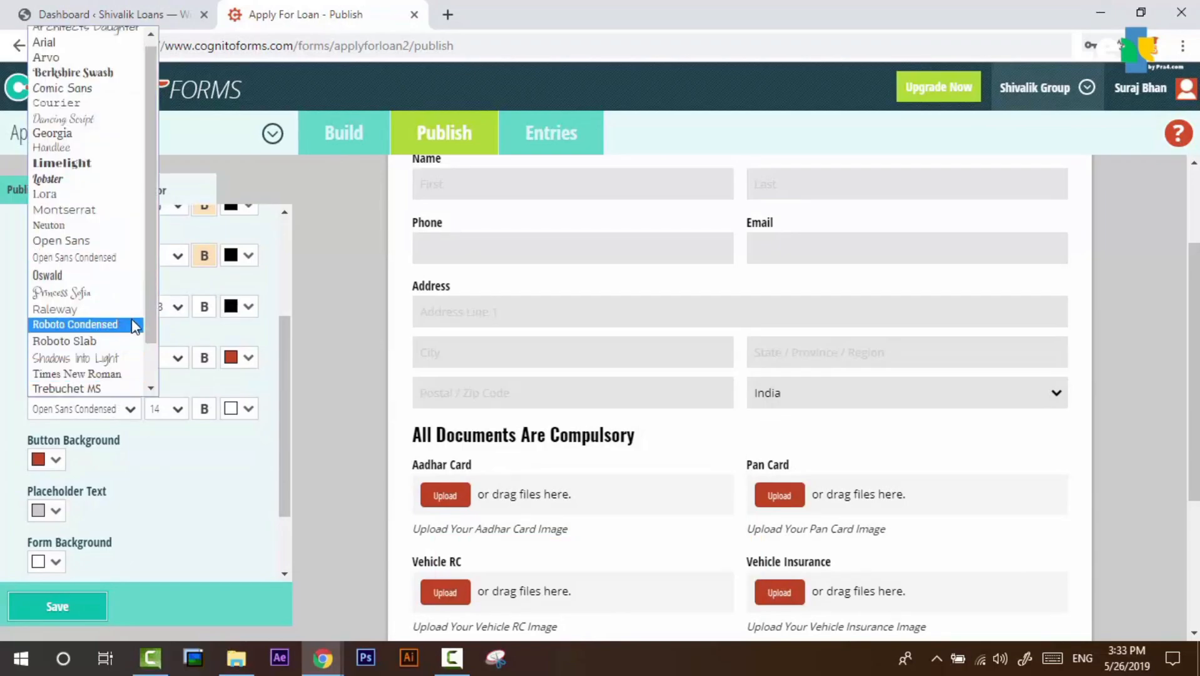
left_click(95, 199)
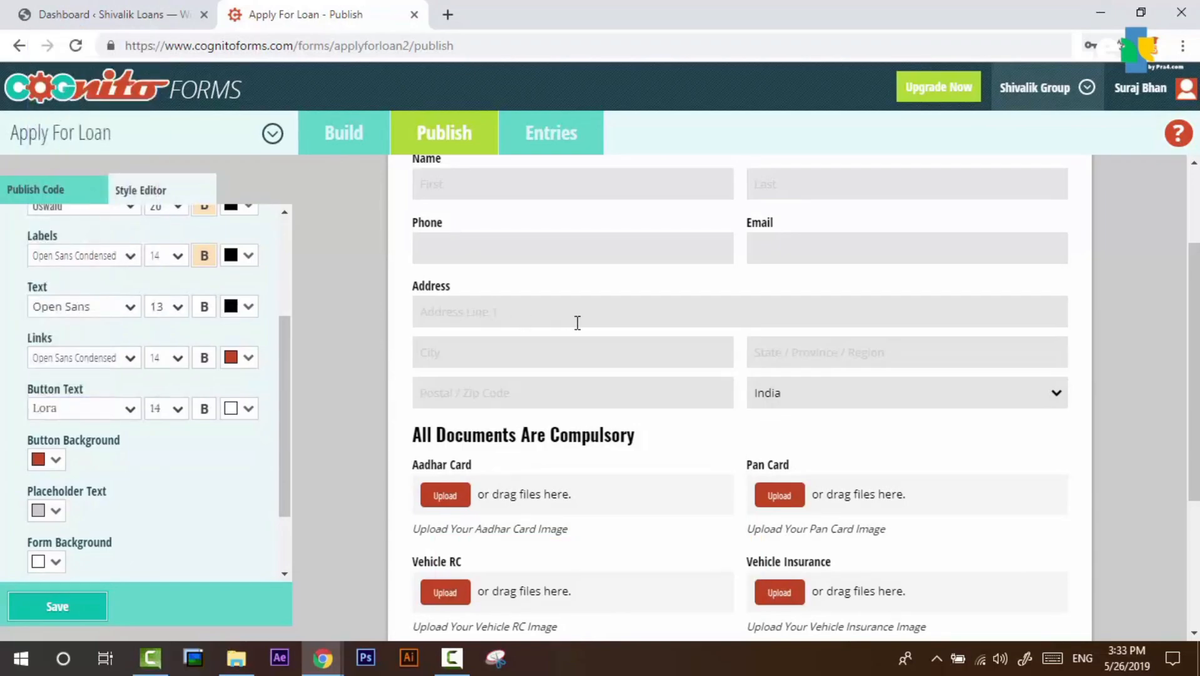
scroll(577, 323, "down", 4)
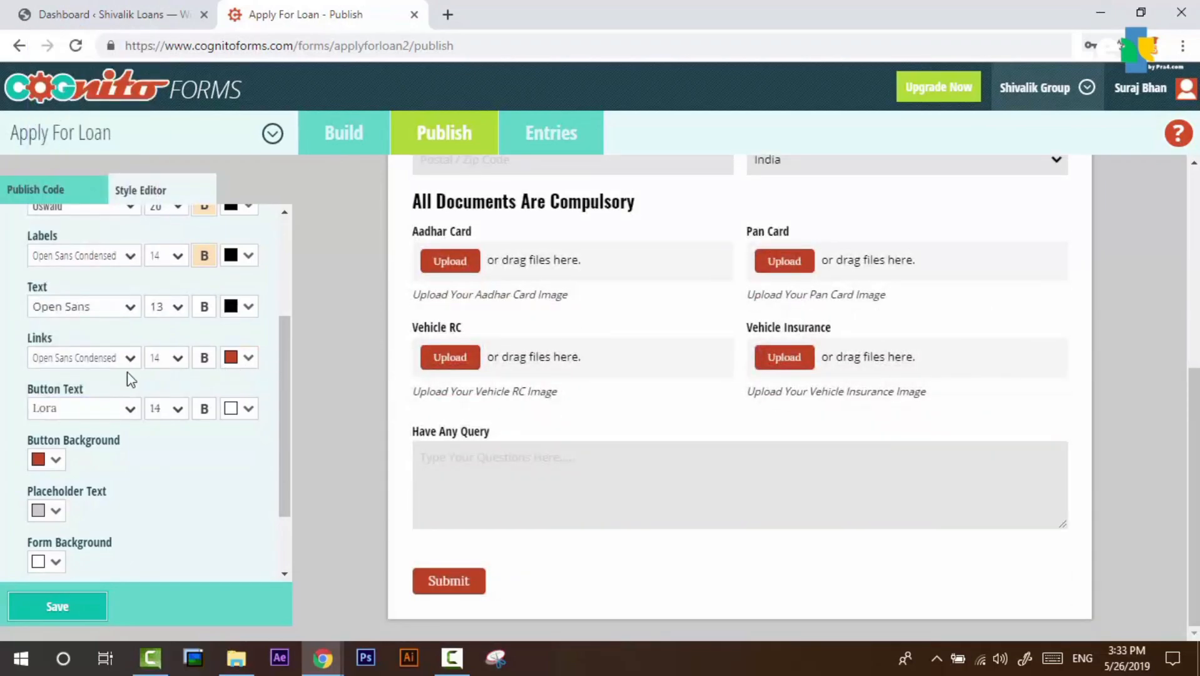
Set the button text font to Ubuntu and check the Upload and Submit buttons in the form preview
left_click(128, 408)
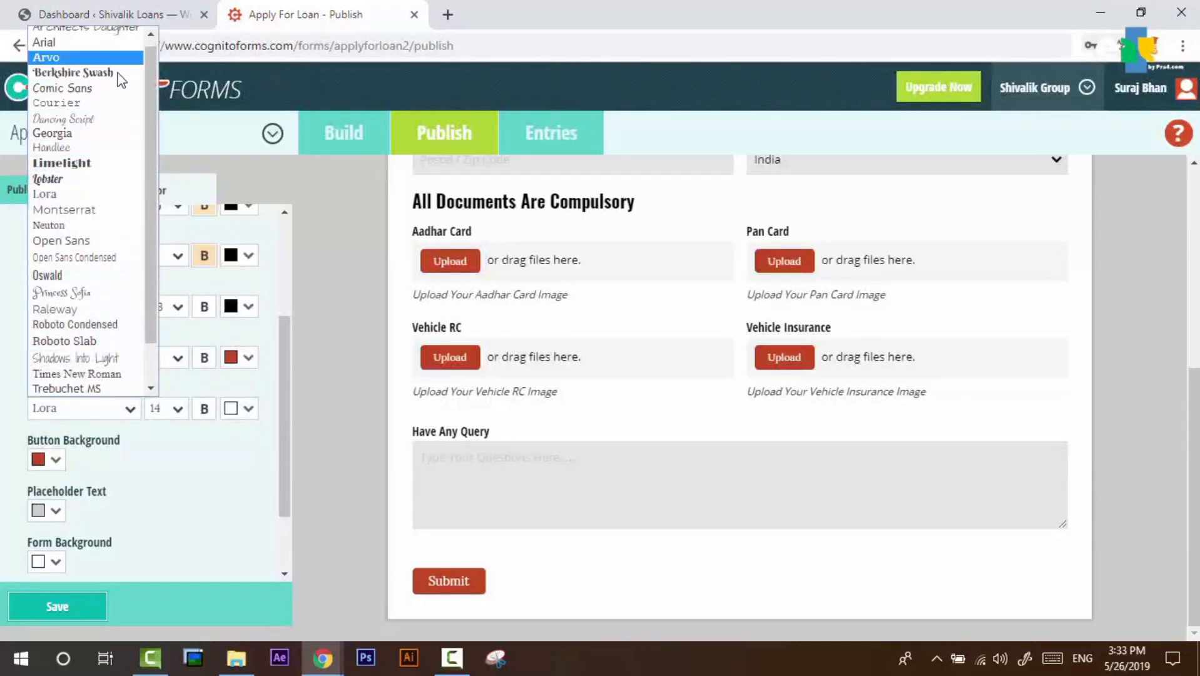
scroll(121, 354, "down", 3)
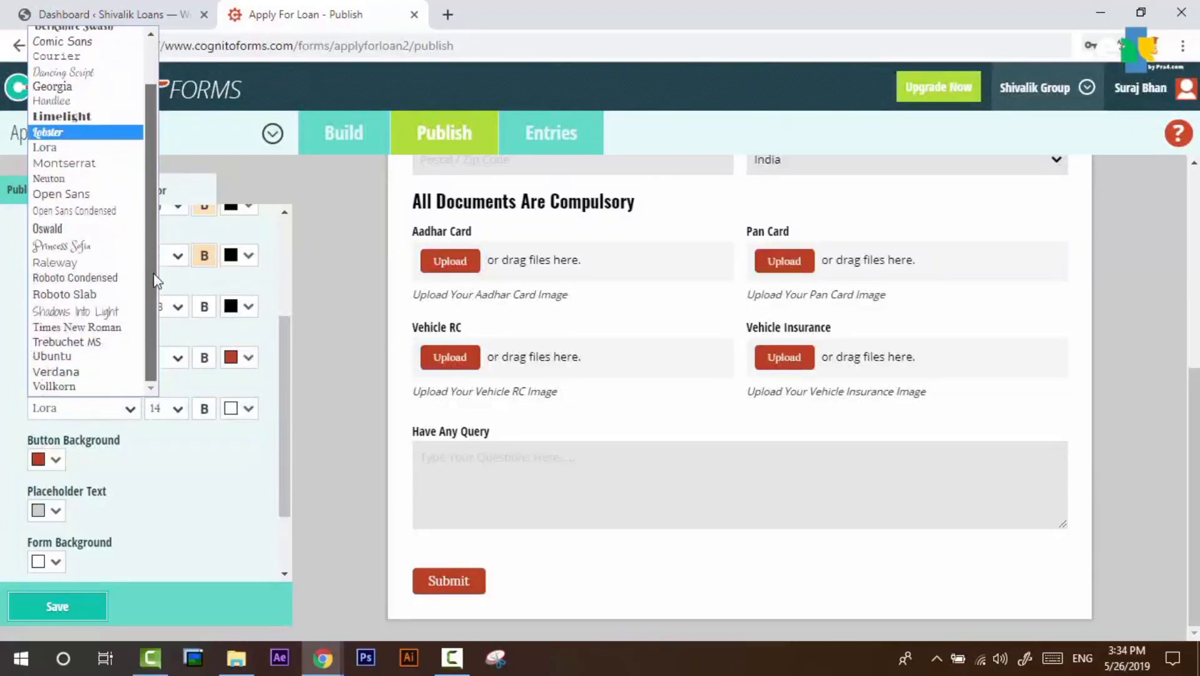
left_click(116, 356)
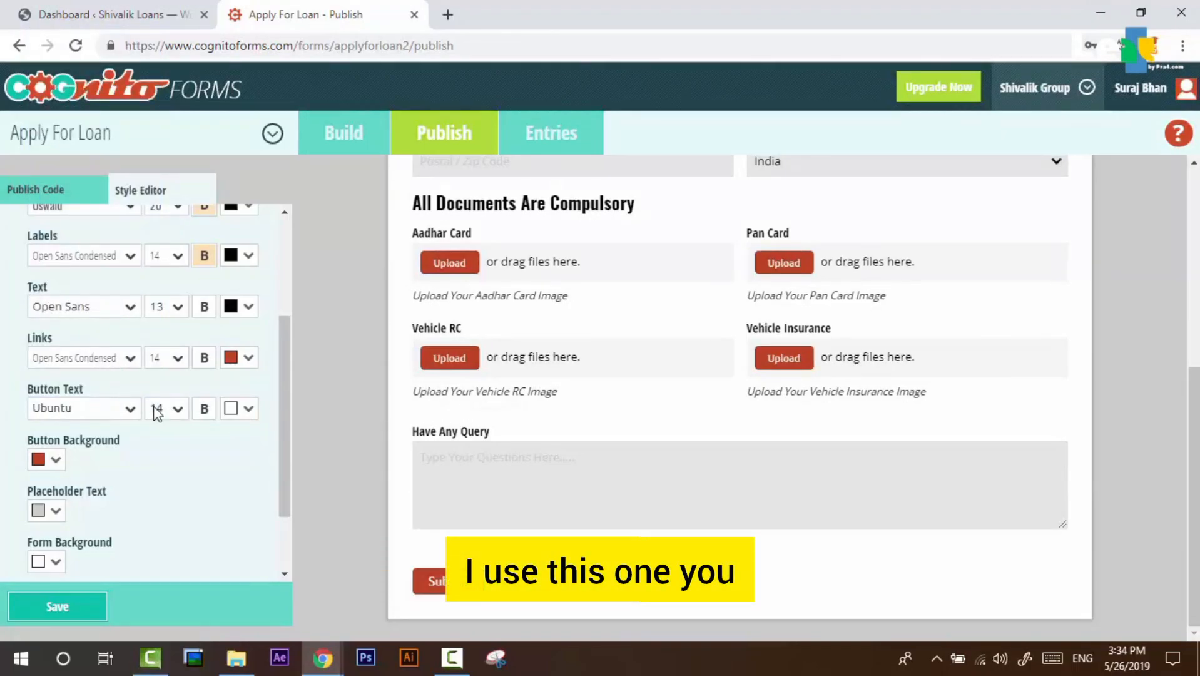
left_click(118, 410)
scroll(98, 388, "down", 1)
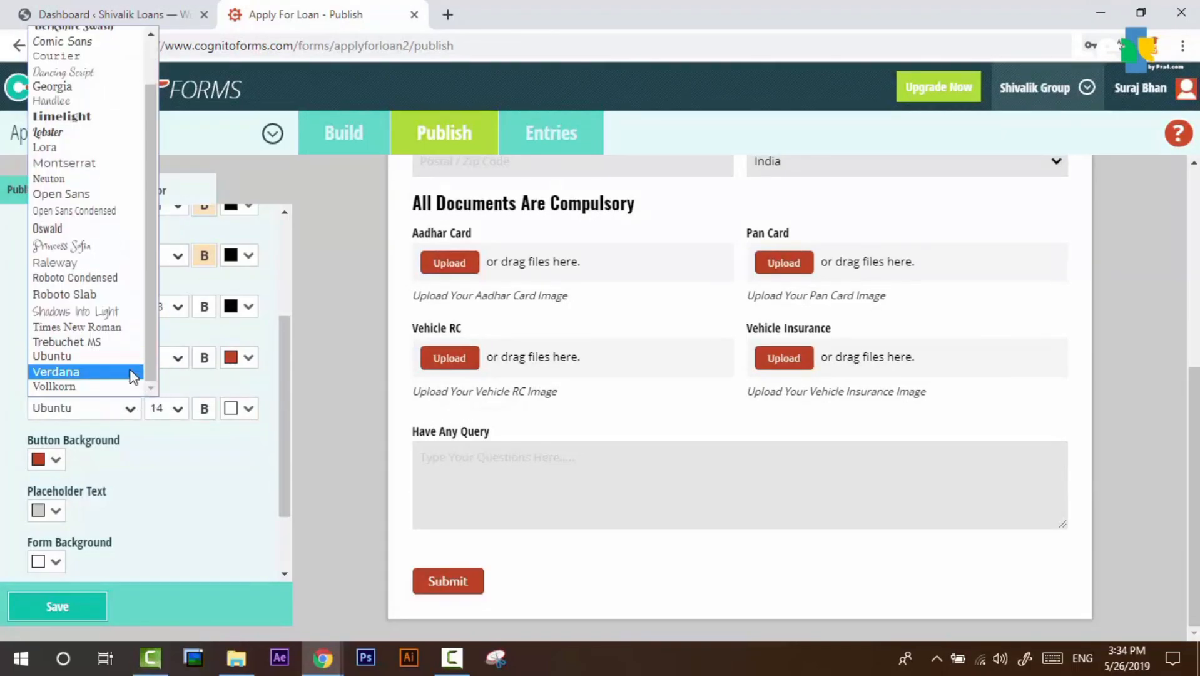
left_click(98, 359)
scroll(647, 481, "up", 5)
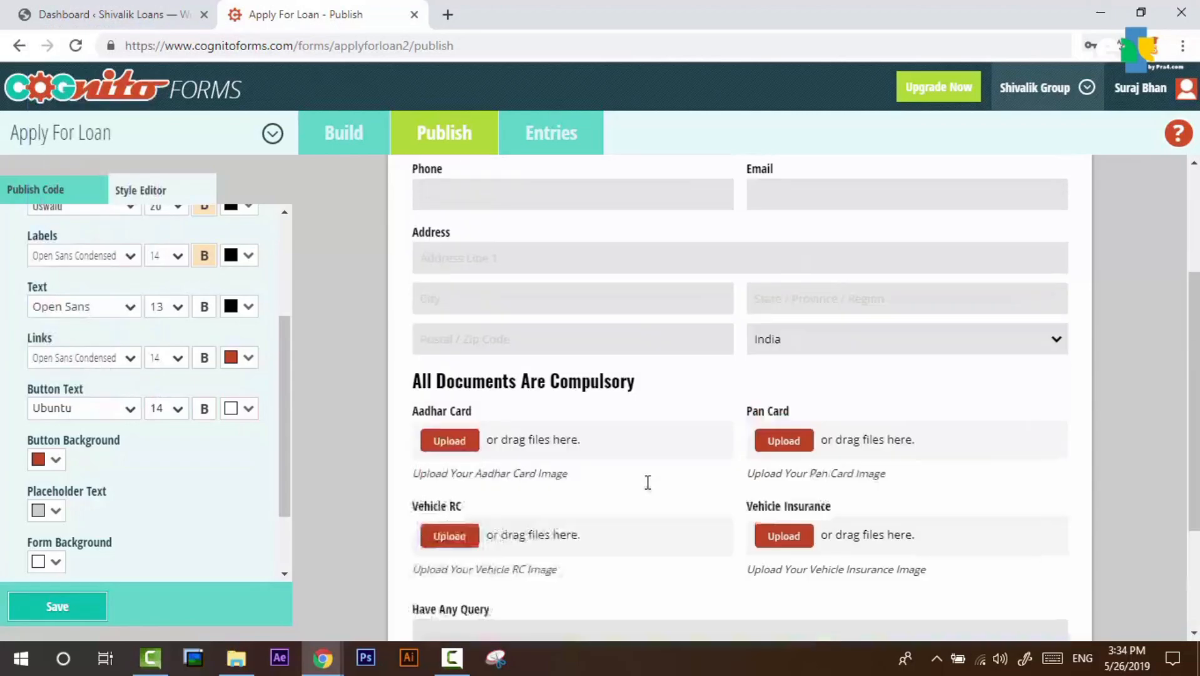
scroll(647, 482, "down", 5)
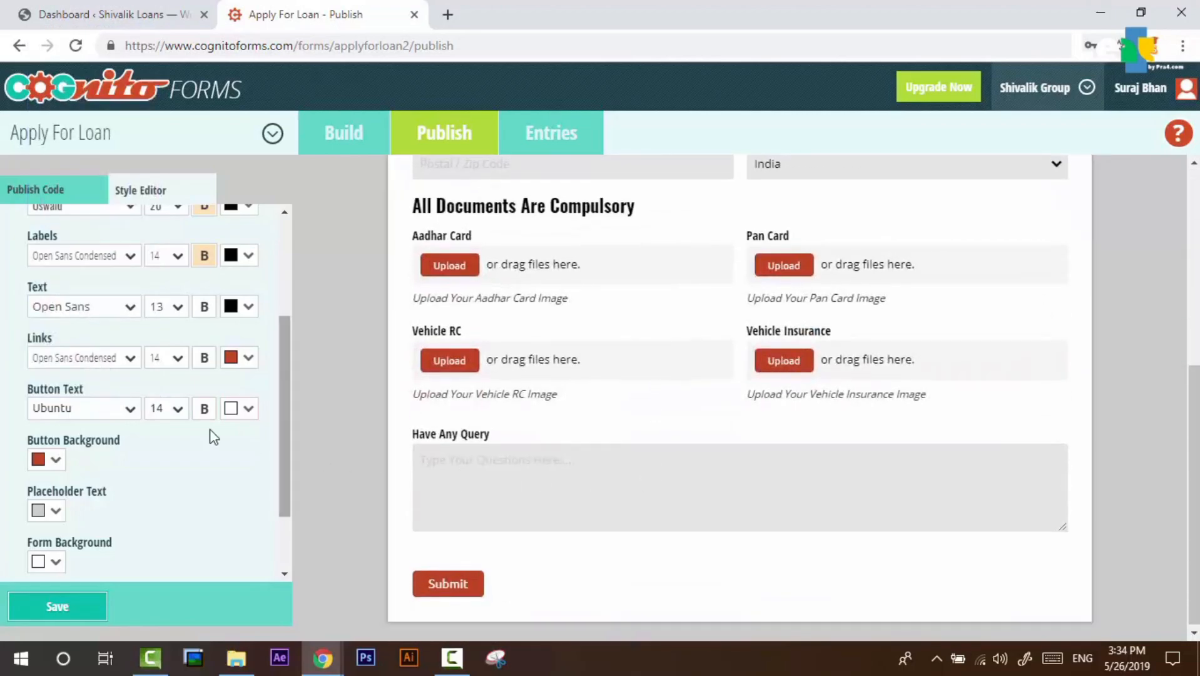
Try Verdana as the button text font and switch back to Ubuntu
left_click(100, 407)
scroll(97, 394, "down", 1)
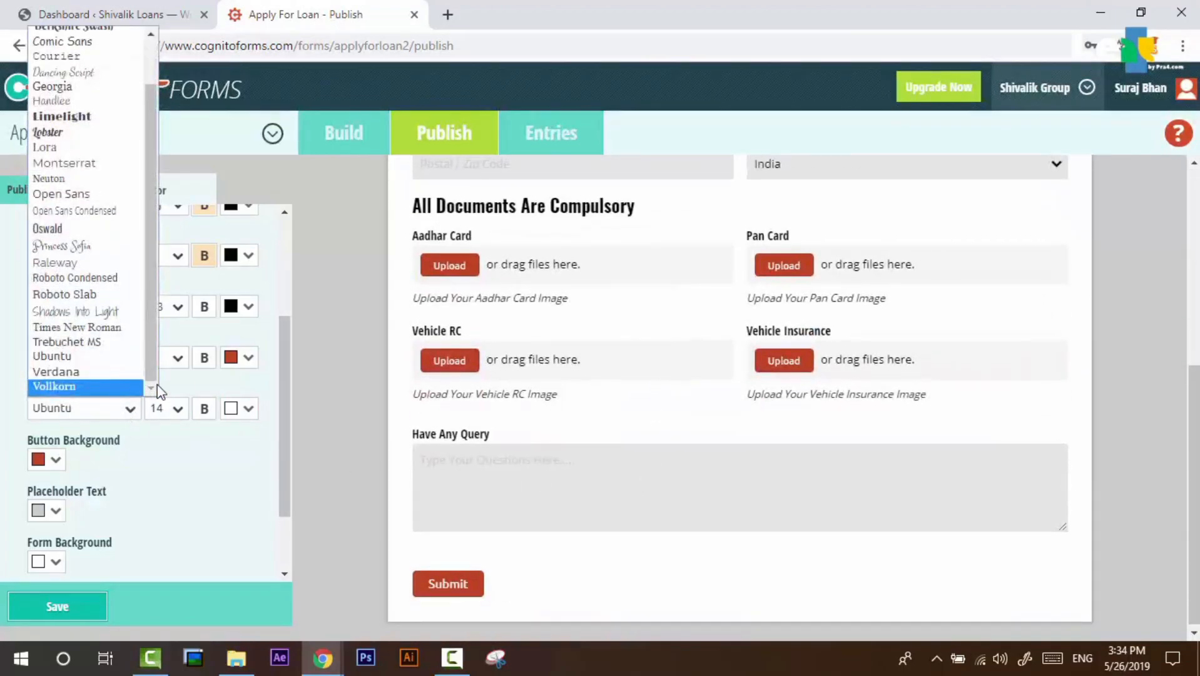
left_click(107, 372)
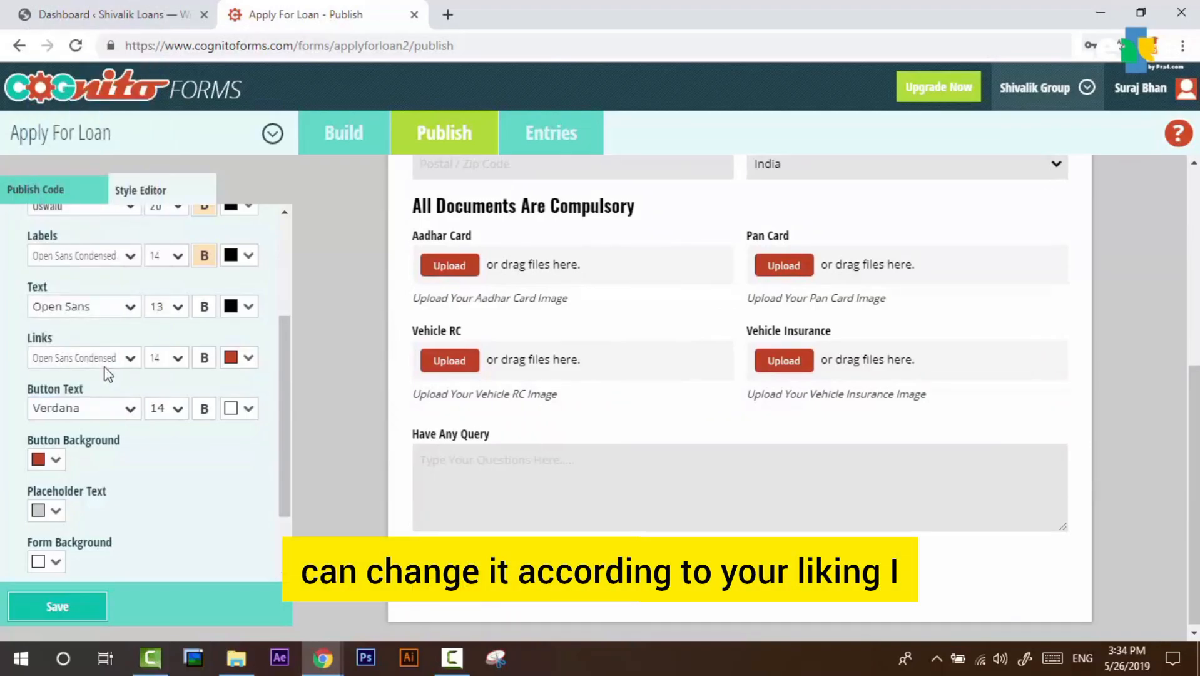
left_click(129, 409)
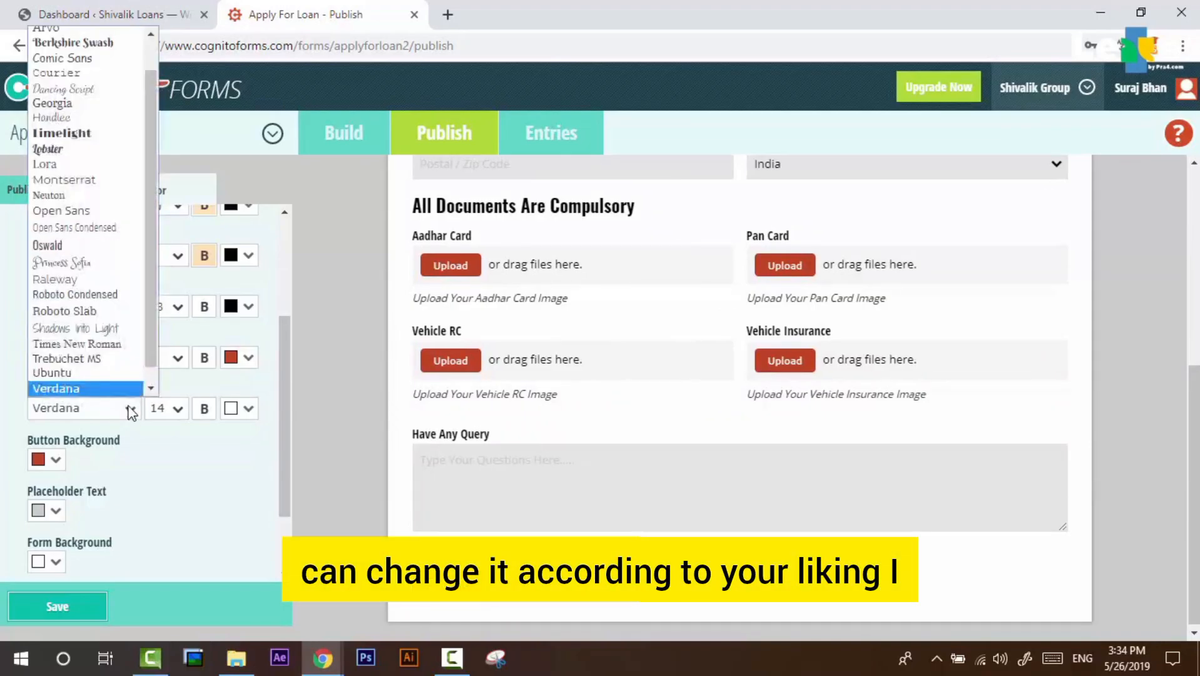
scroll(132, 377, "down", 1)
left_click(114, 358)
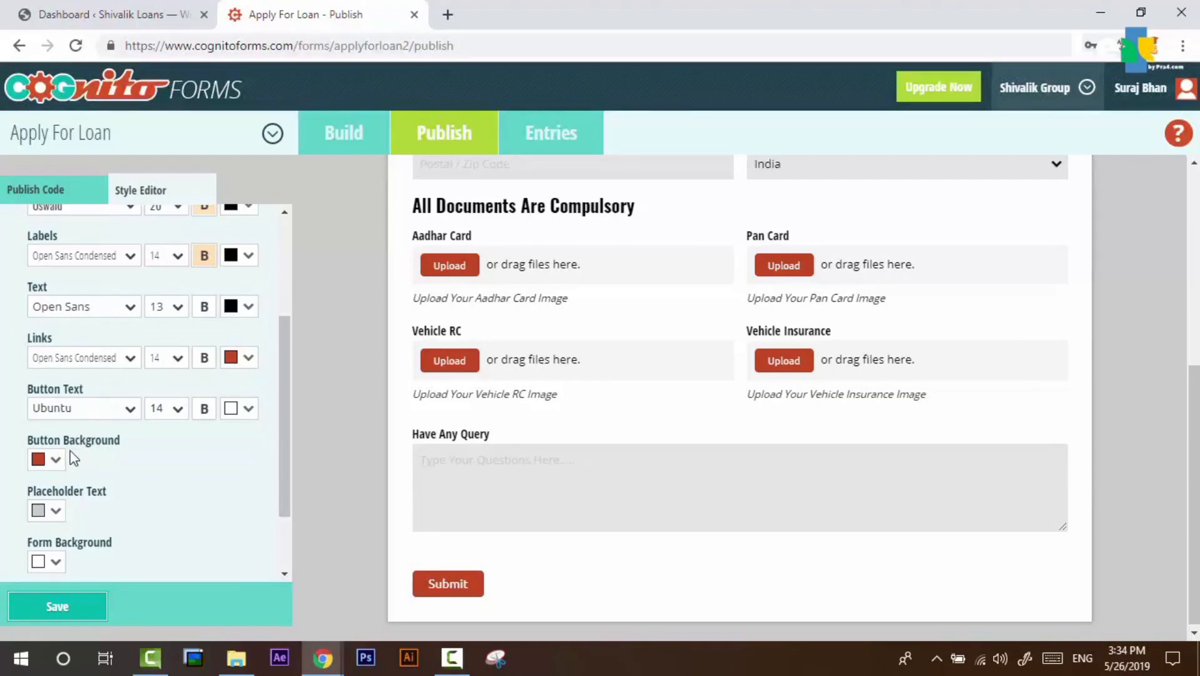
Check the button colour on the live Apply for Loan page and set the form's button background to bright red
key("alt+Tab")
key("alt+Tab")
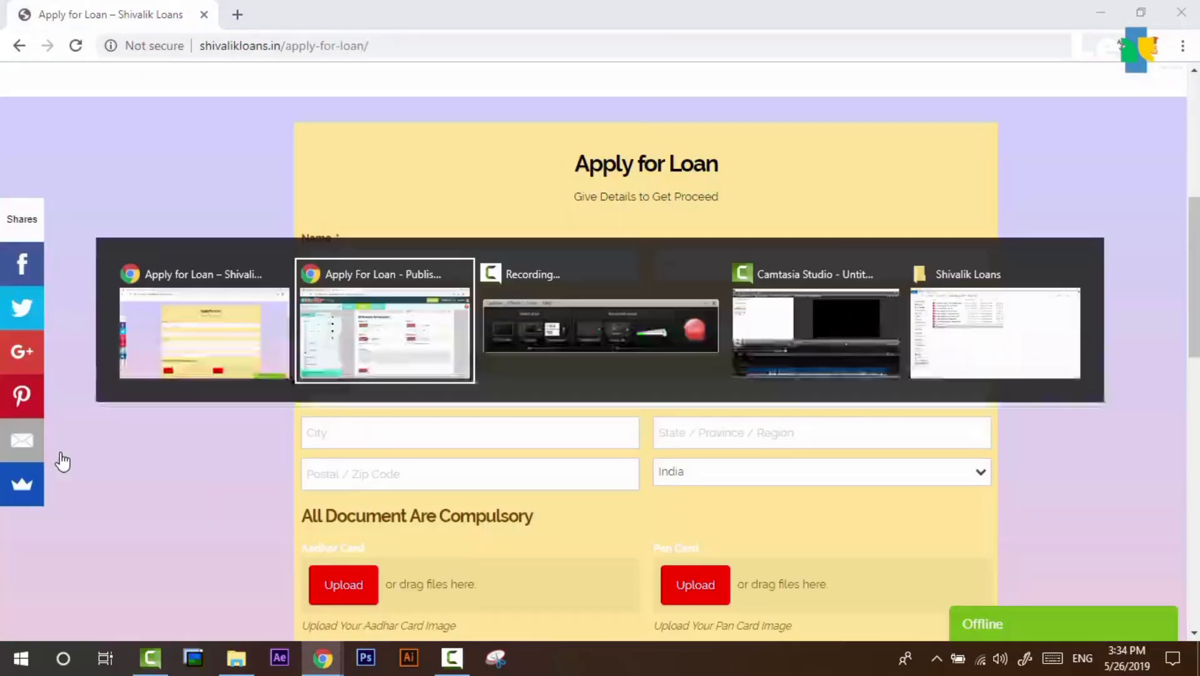
left_click(55, 461)
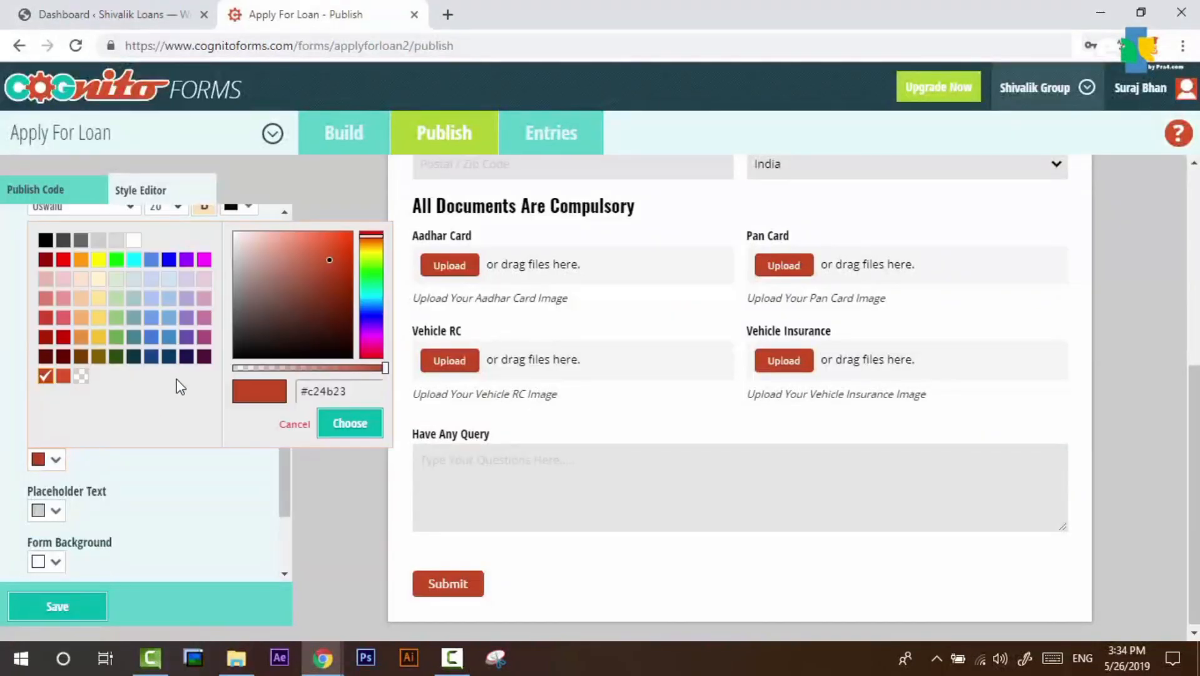
left_click(63, 260)
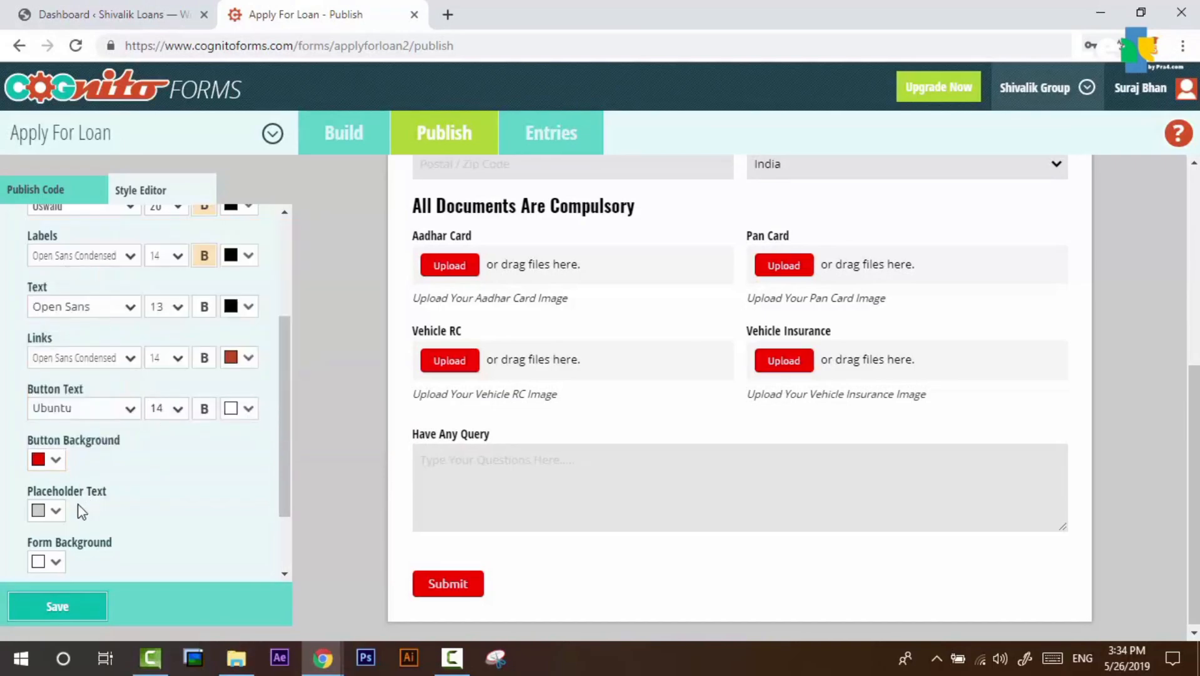
Try dark grey #434343 for the placeholder text in the form preview and settle on the next lighter grey swatch
left_click(54, 512)
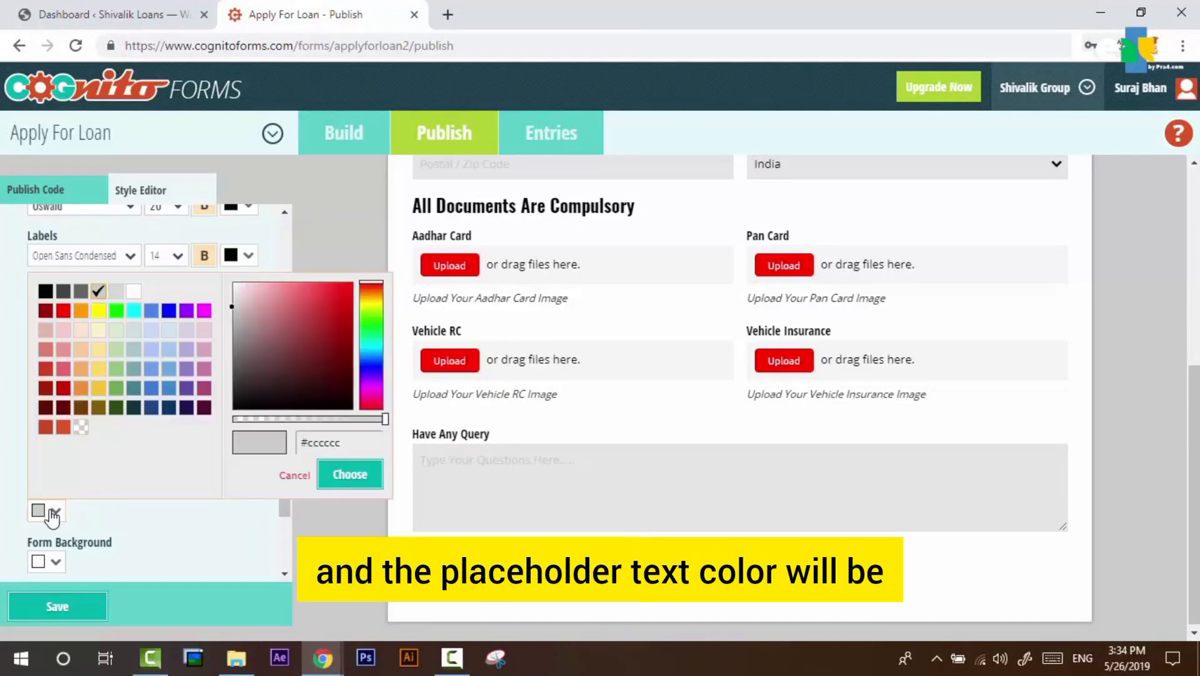
left_click(64, 292)
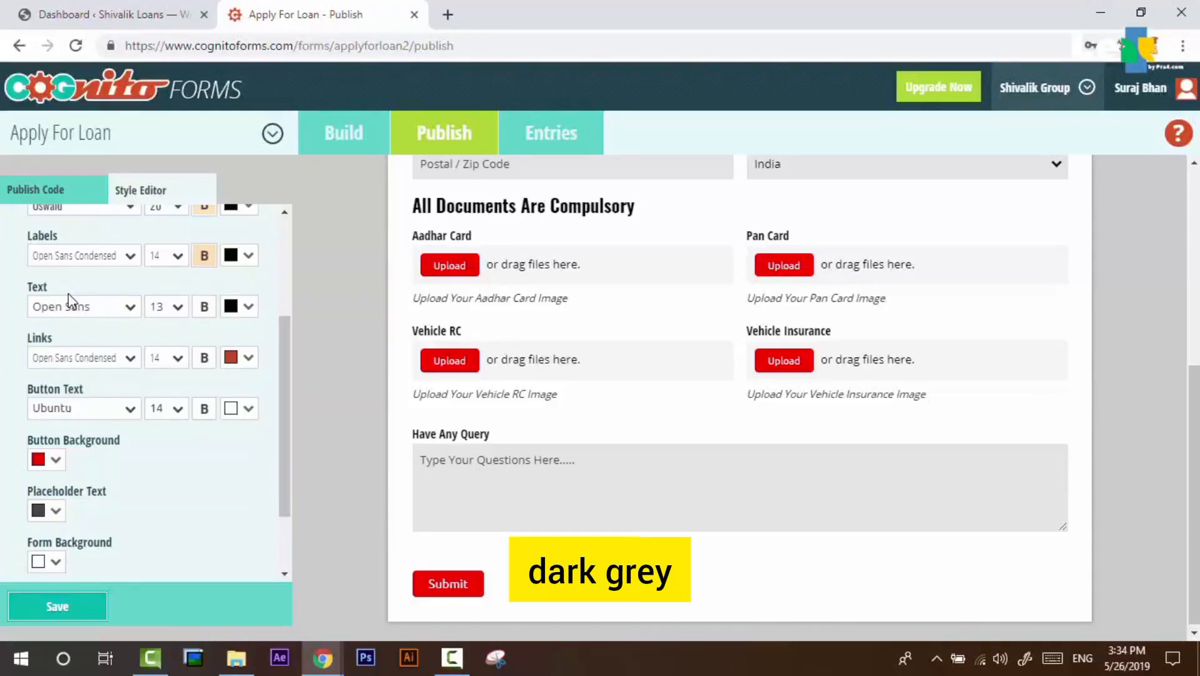
scroll(461, 450, "up", 5)
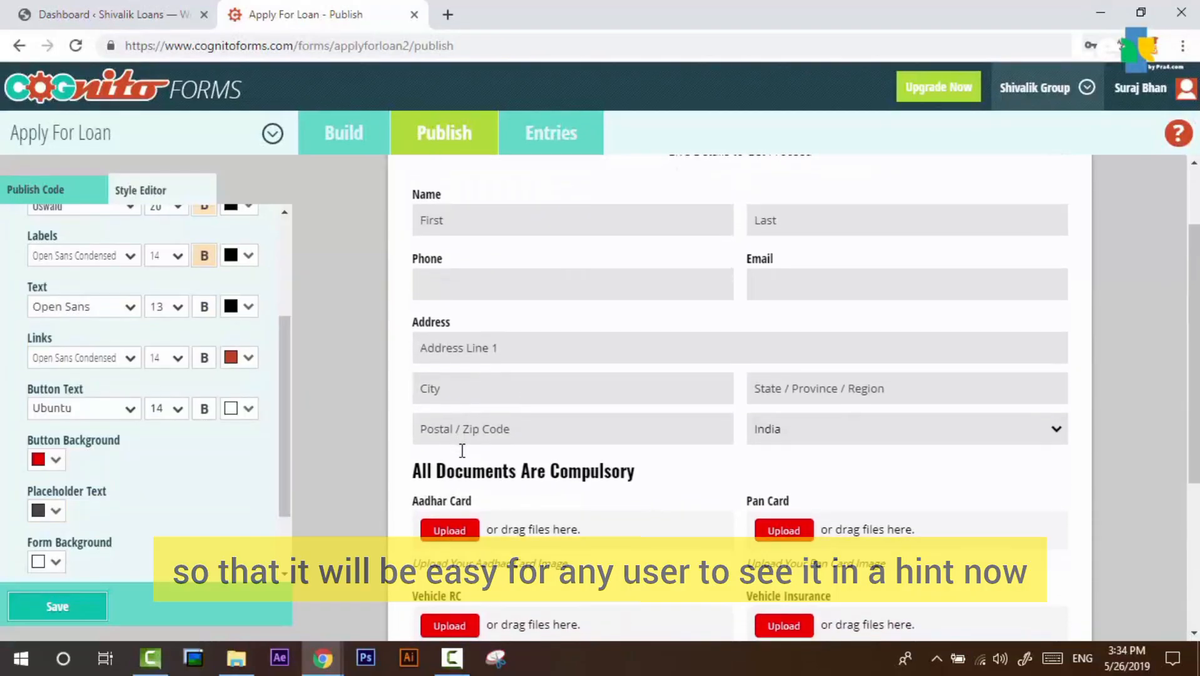
scroll(462, 451, "up", 2)
left_click(47, 511)
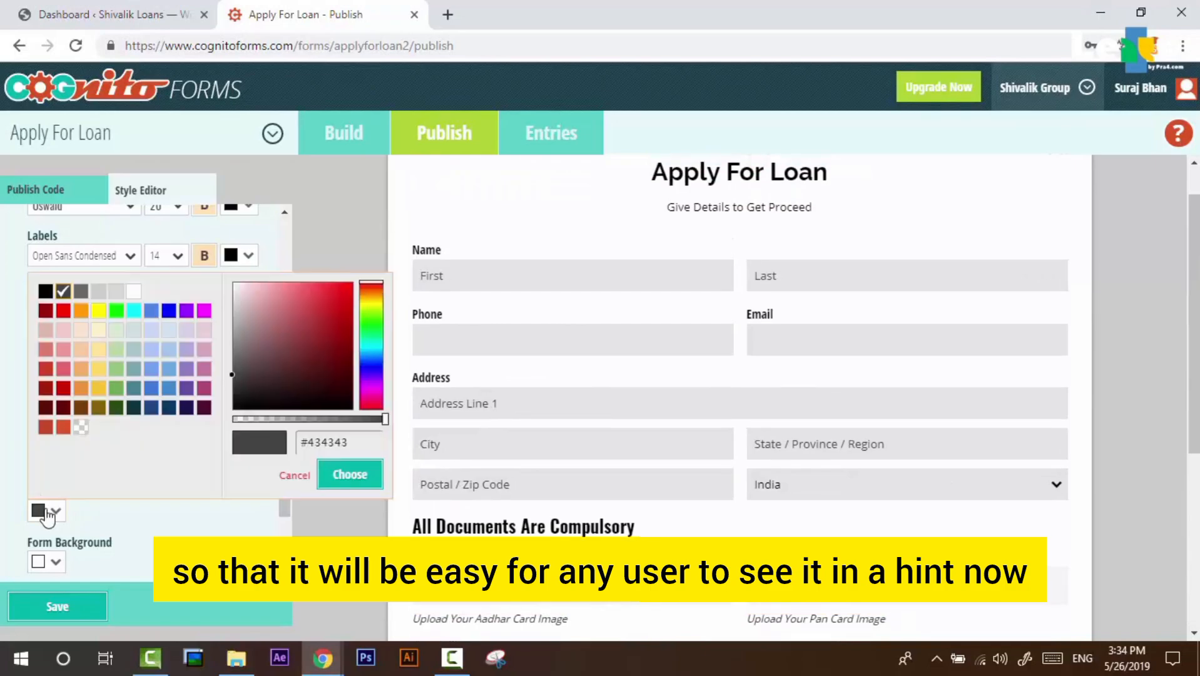
left_click(79, 293)
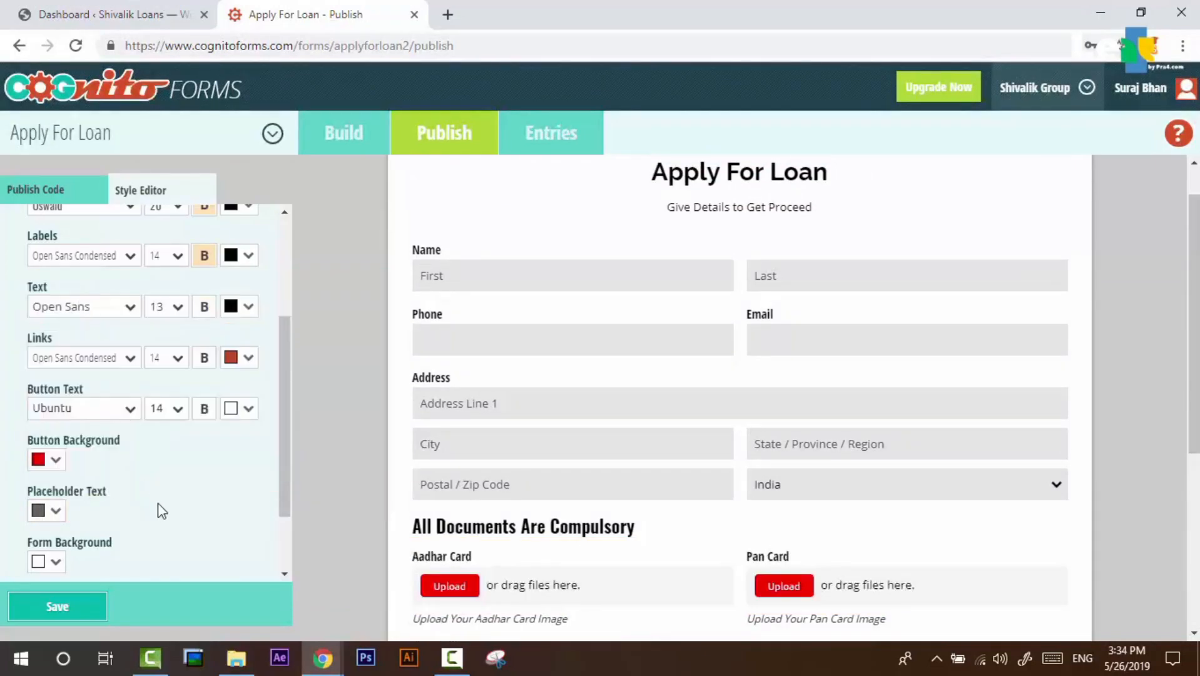
Set the form background to light yellow, comparing it with the live Apply for Loan page
key("alt+Tab")
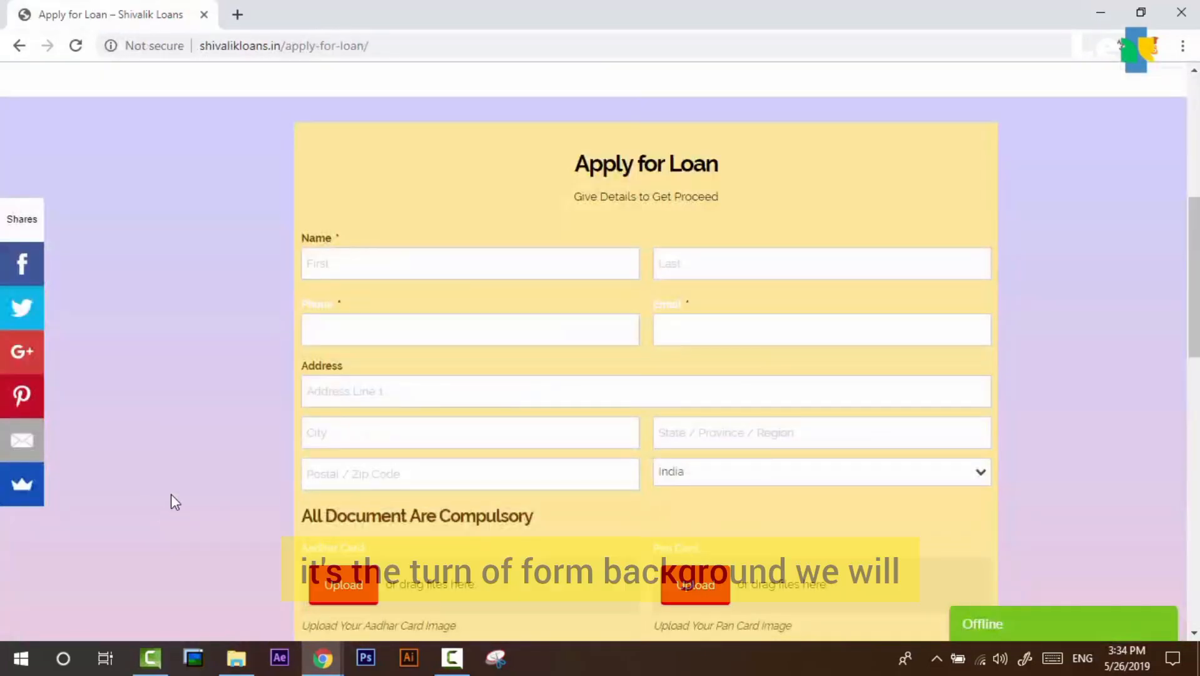
key("alt+Tab")
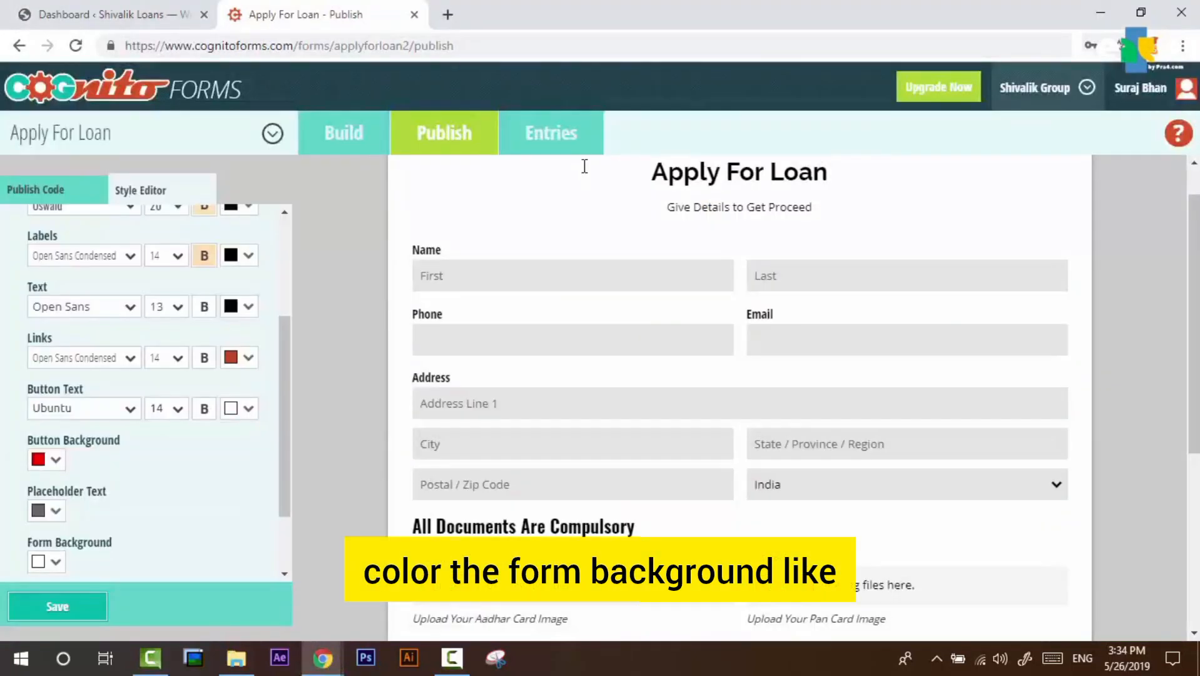
left_click(56, 562)
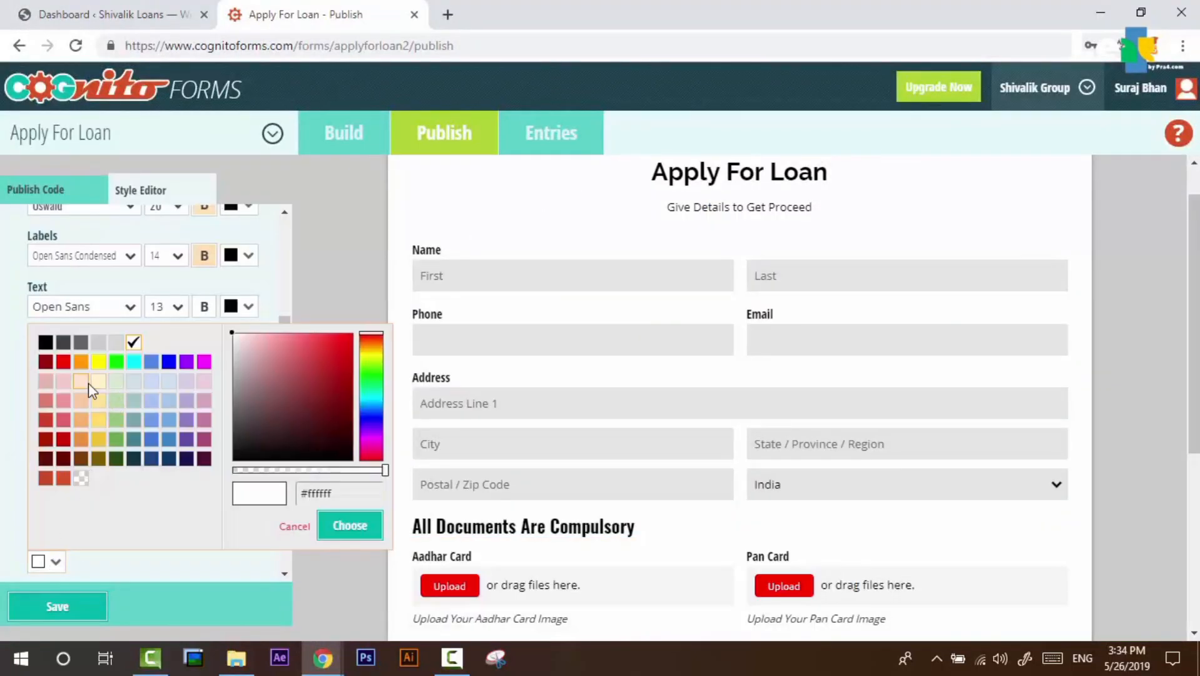
left_click(99, 402)
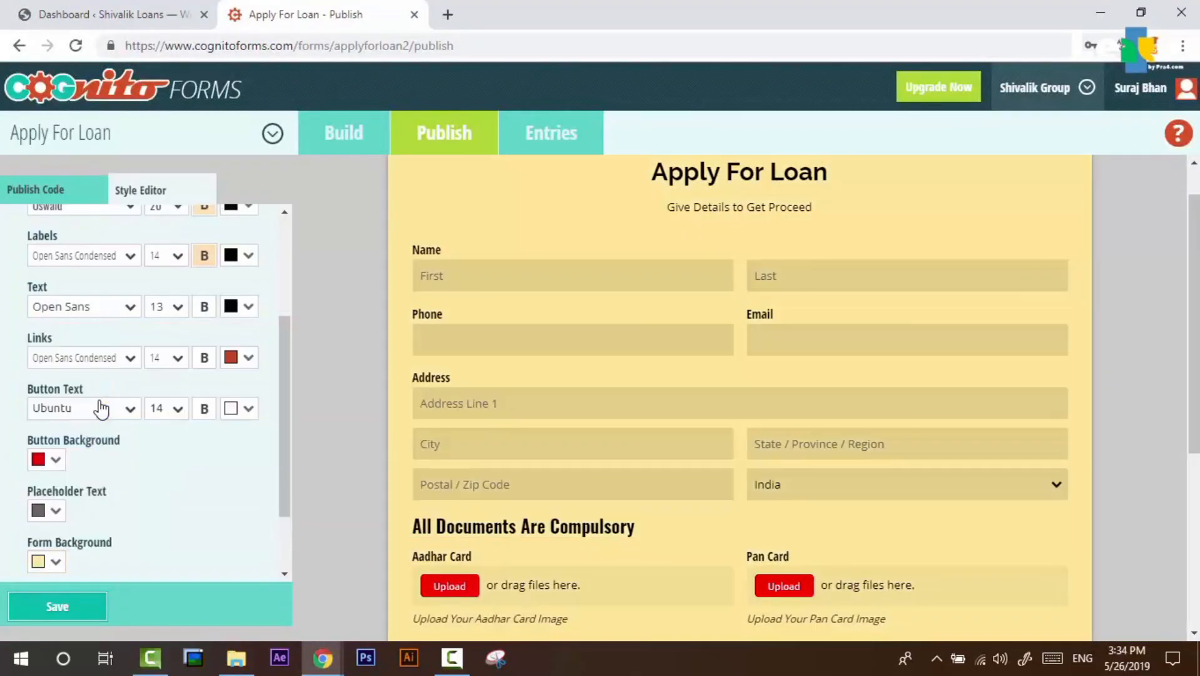
key("alt+Tab")
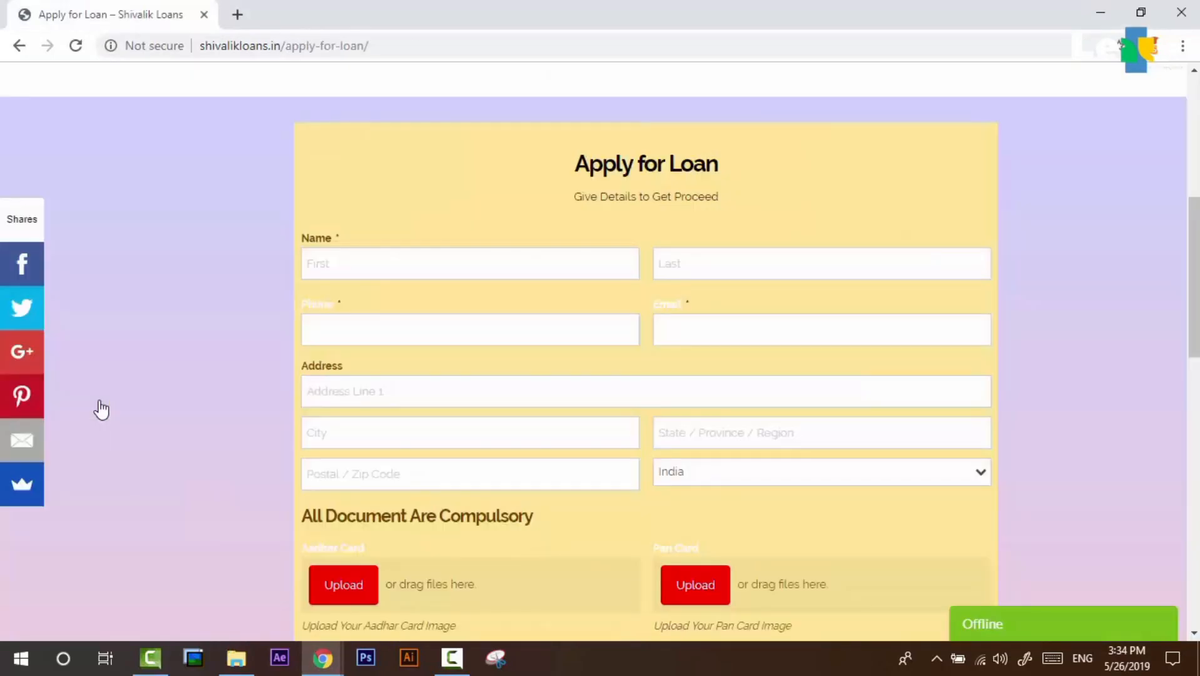
key("alt+Tab")
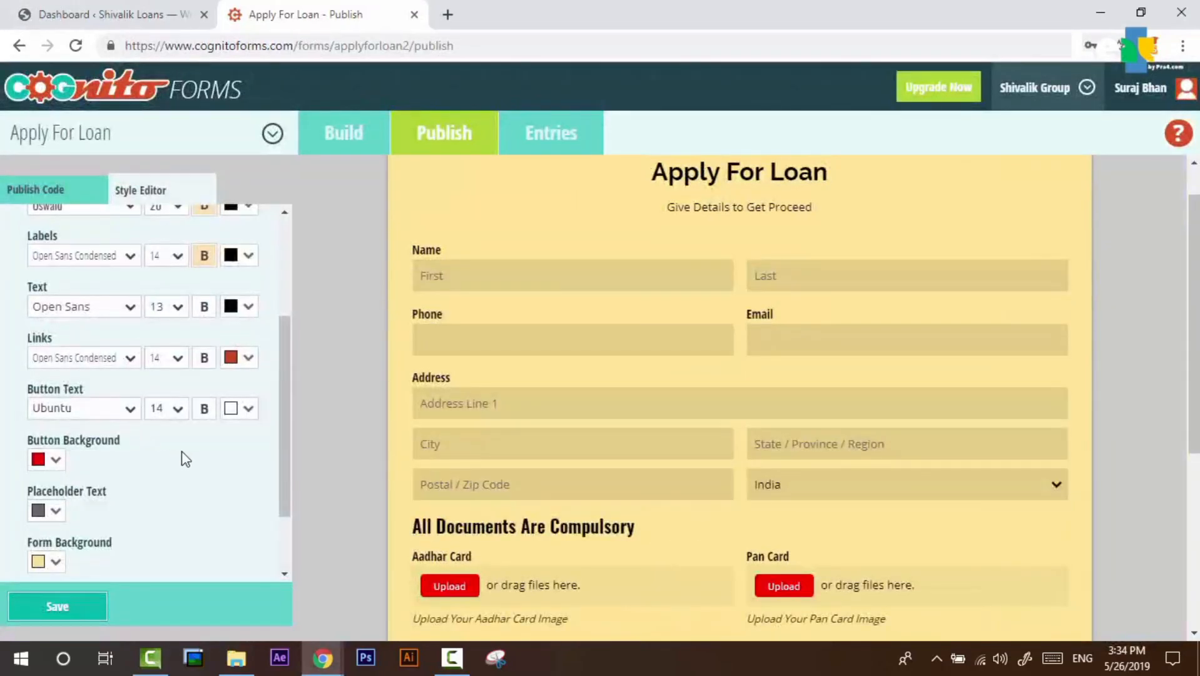
Try the Standard and Chunk field styles for the form and return to Fill
scroll(190, 494, "down", 2)
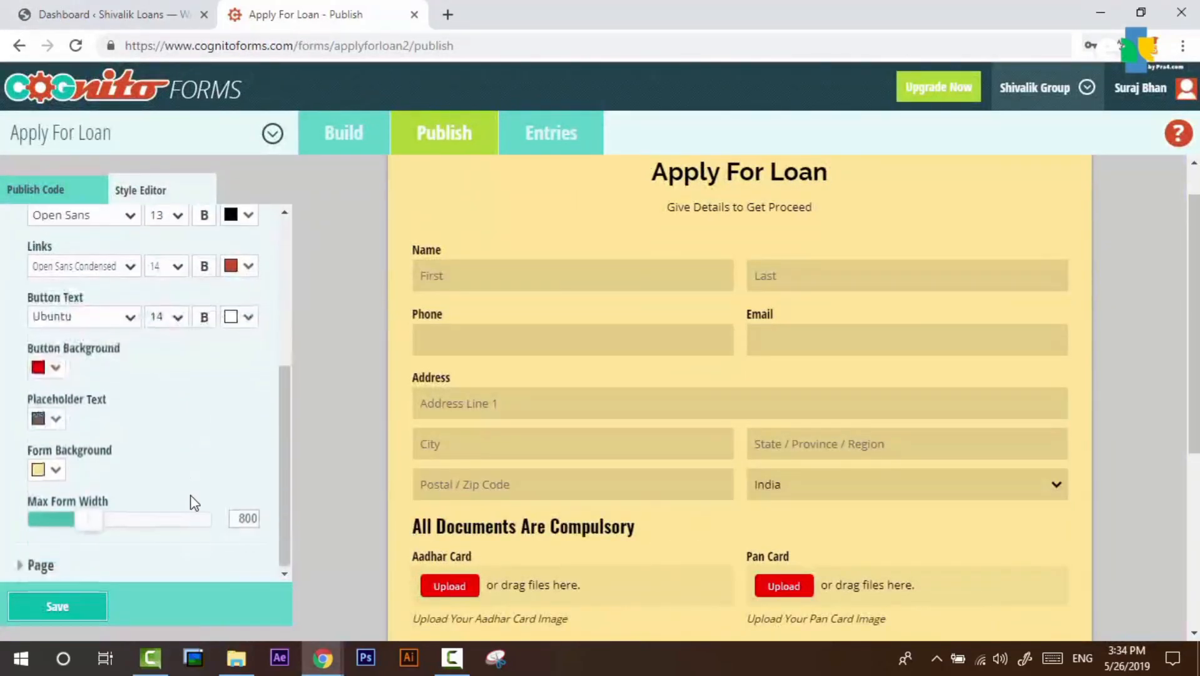
scroll(194, 500, "up", 6)
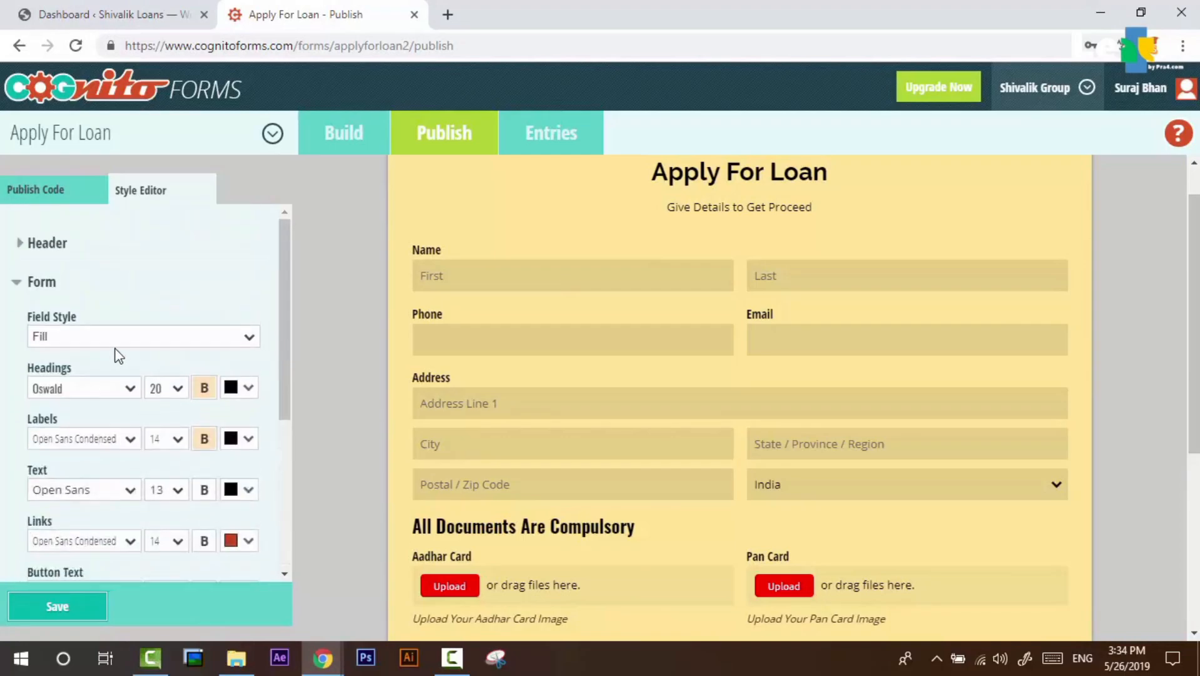
left_click(214, 338)
left_click(210, 349)
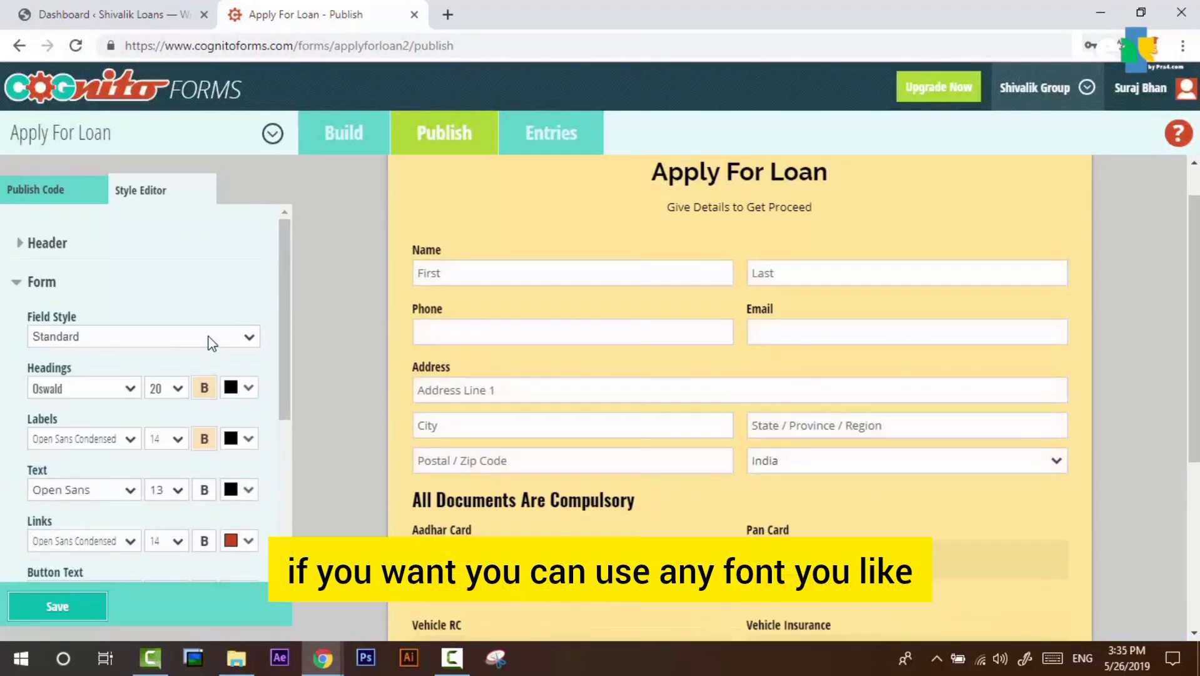
left_click(213, 342)
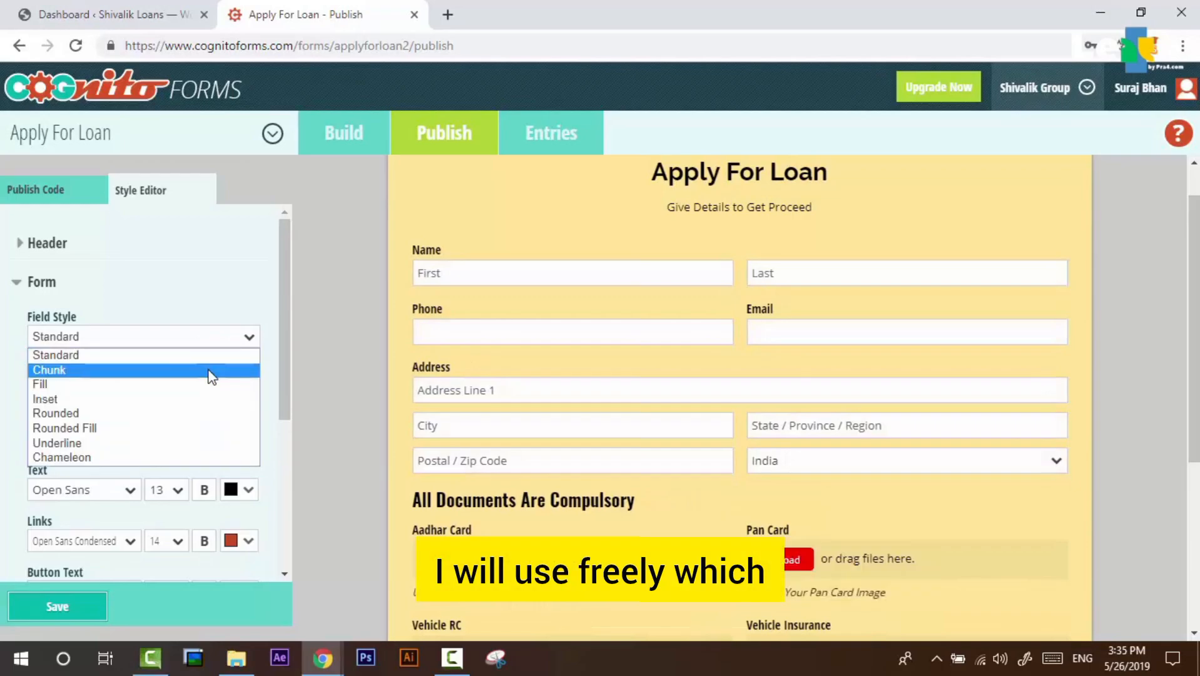
left_click(212, 368)
left_click(212, 340)
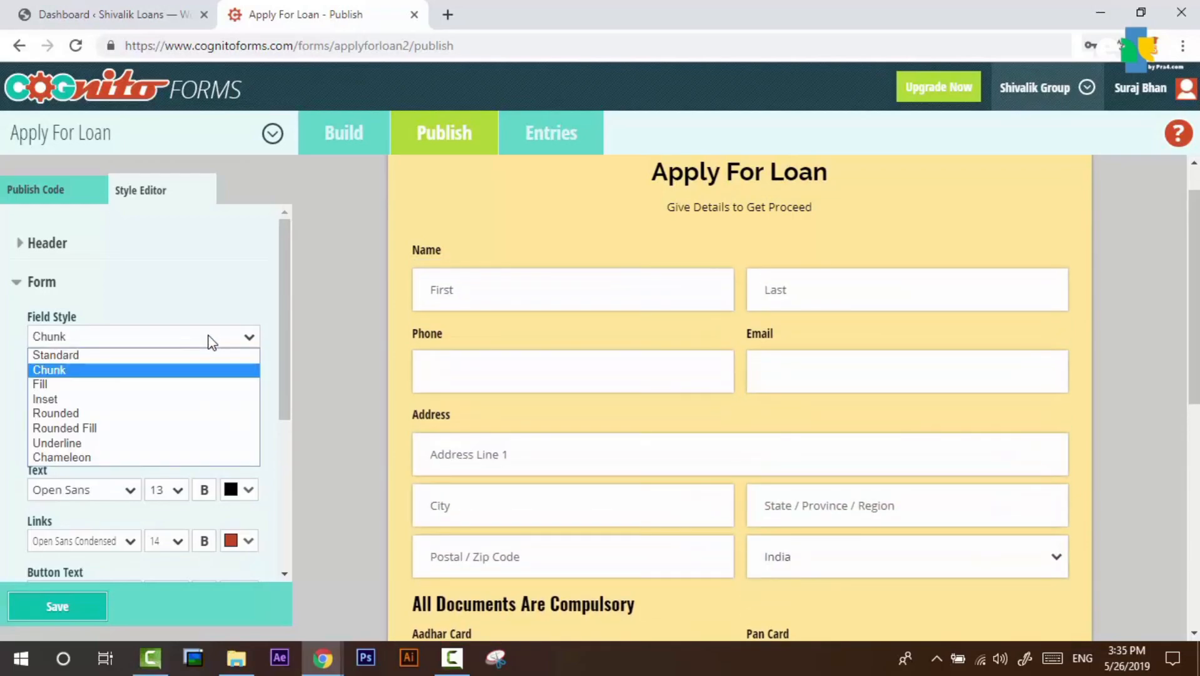
left_click(211, 383)
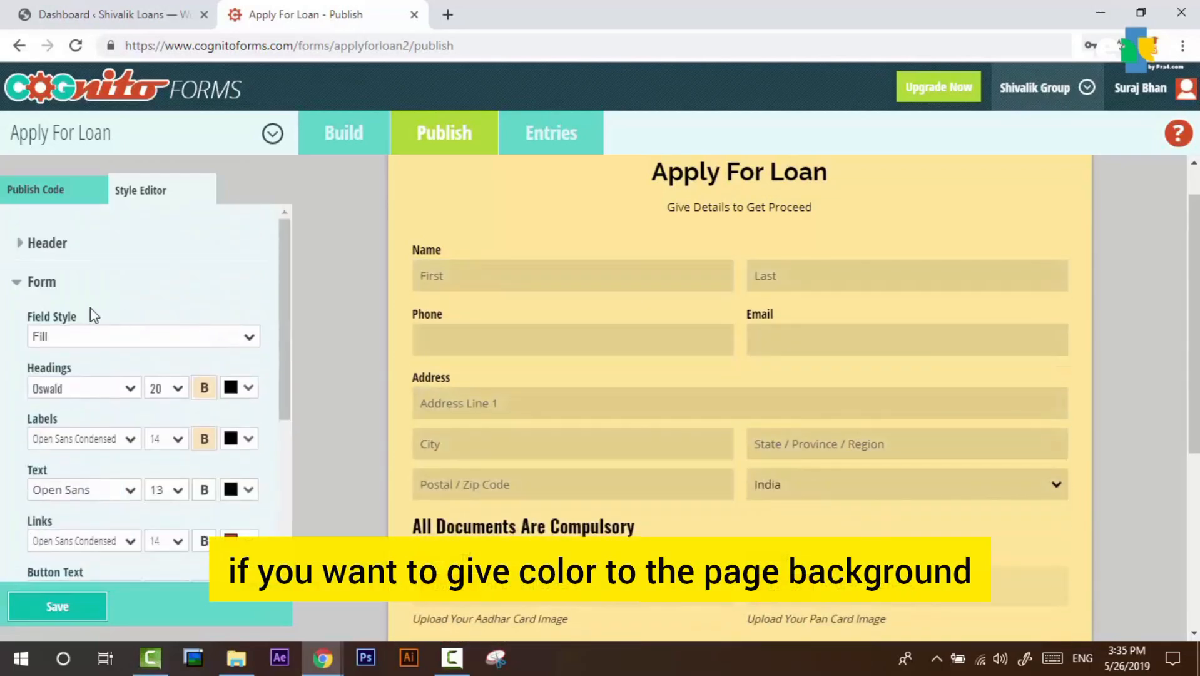
Set the page background to white, save the form's style and check the preview from the header down
left_click(26, 288)
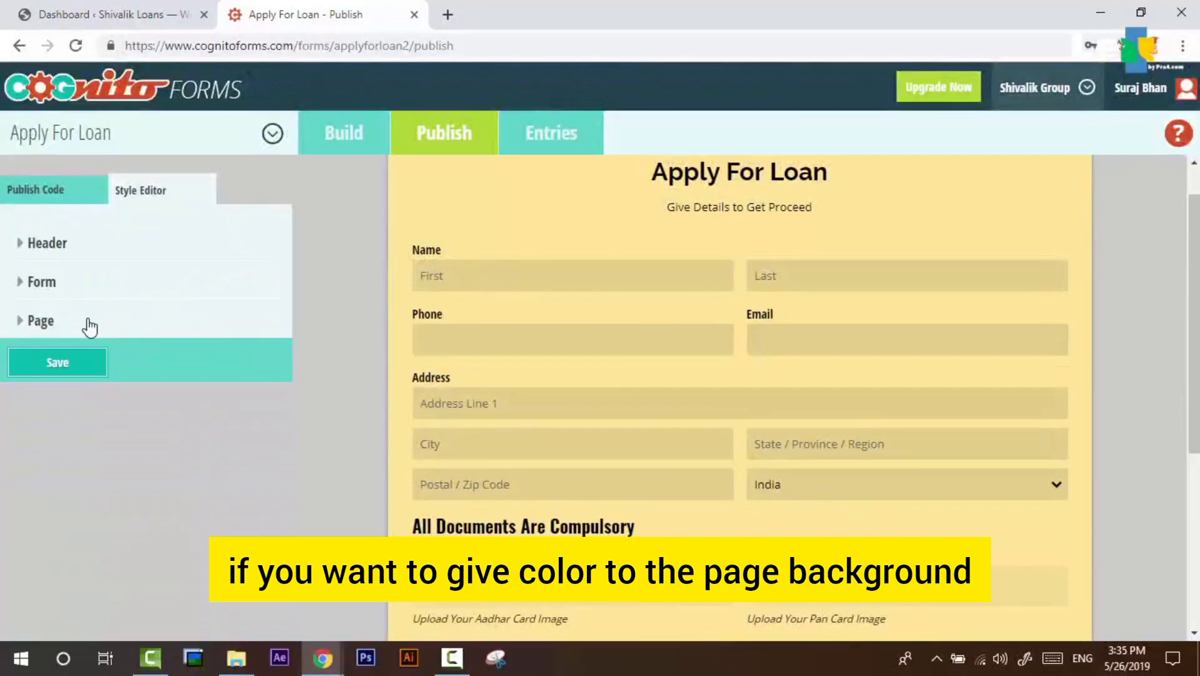
left_click(22, 319)
left_click(53, 377)
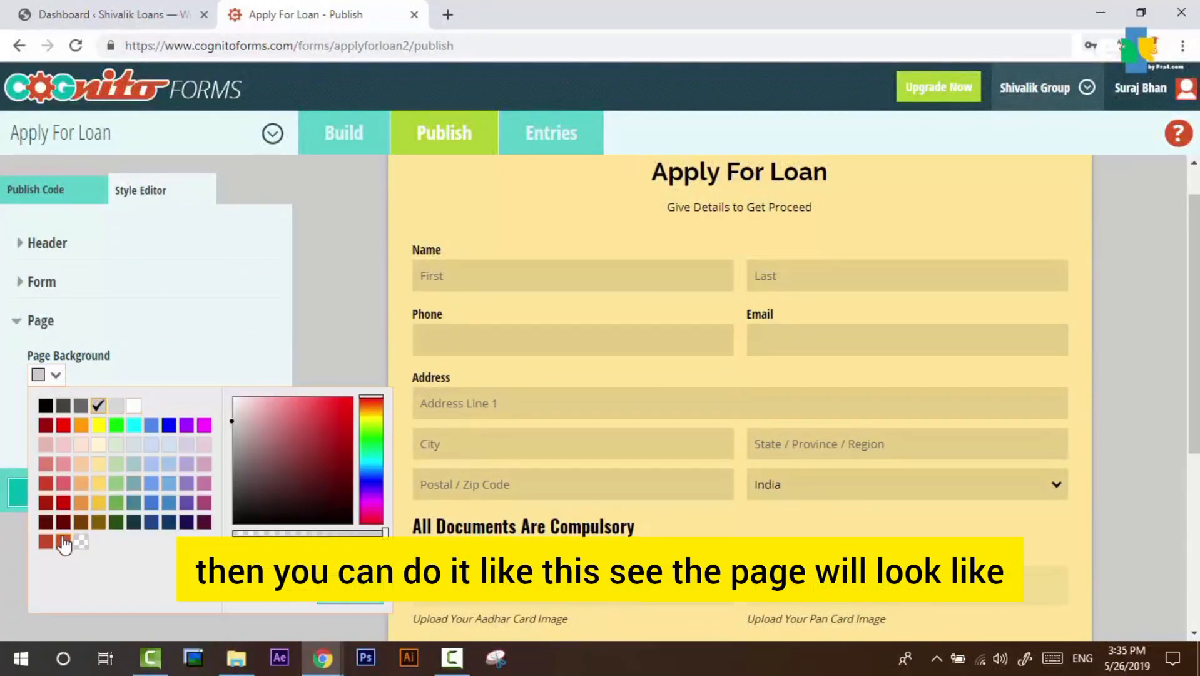
left_click(133, 406)
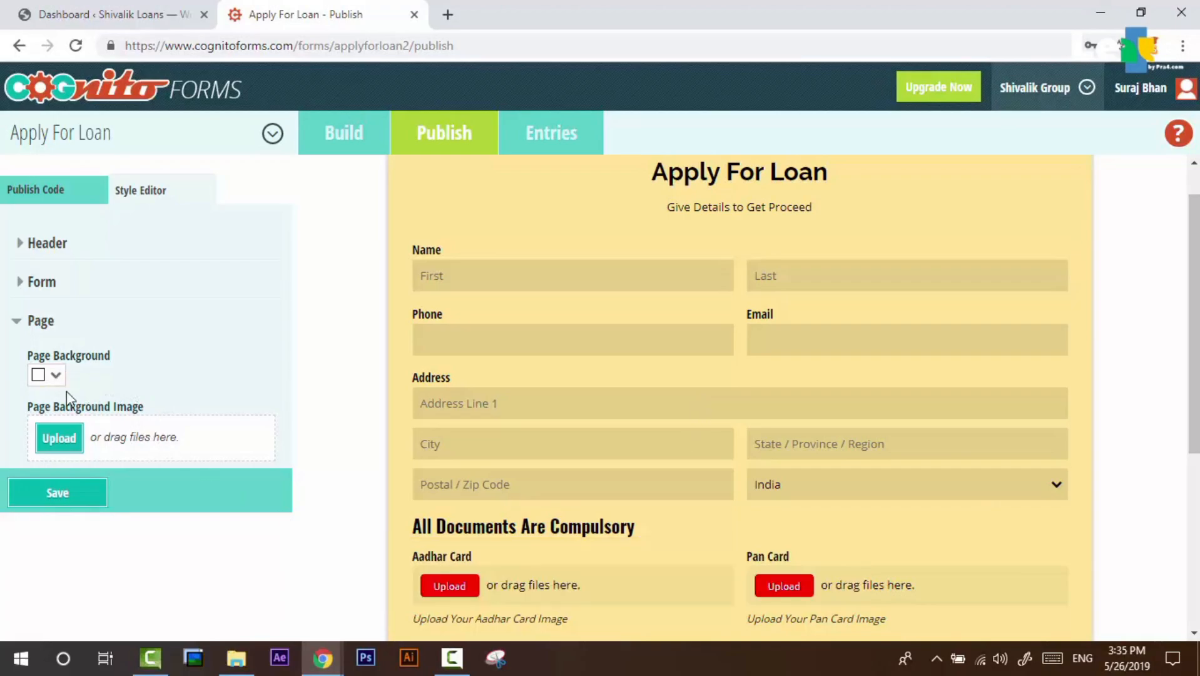
left_click(69, 492)
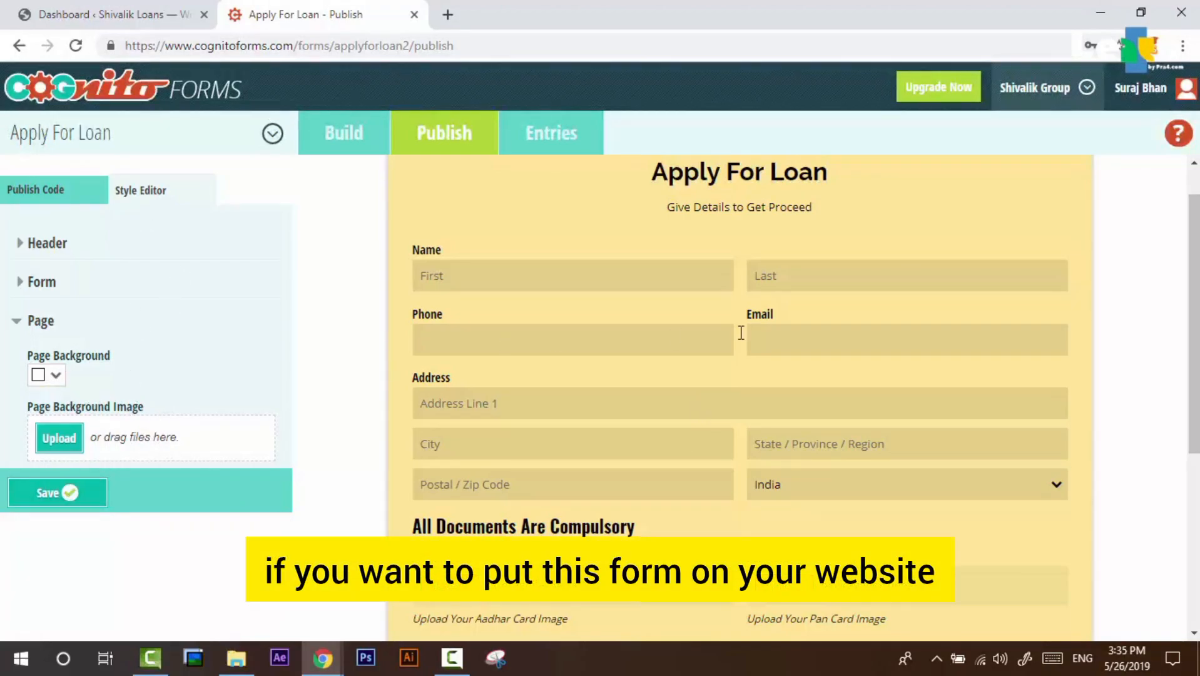
left_click_drag(1194, 307, 1195, 281)
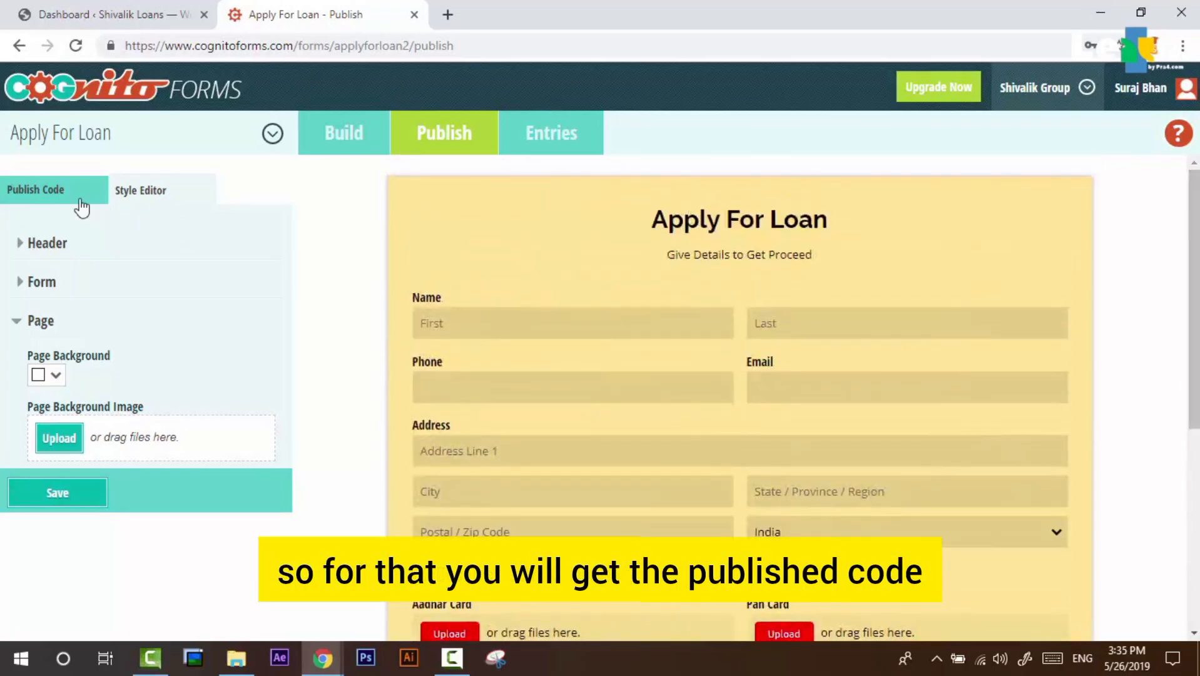
Copy the form's Seamless embed code from its publish code and switch to the WordPress dashboard
left_click(59, 190)
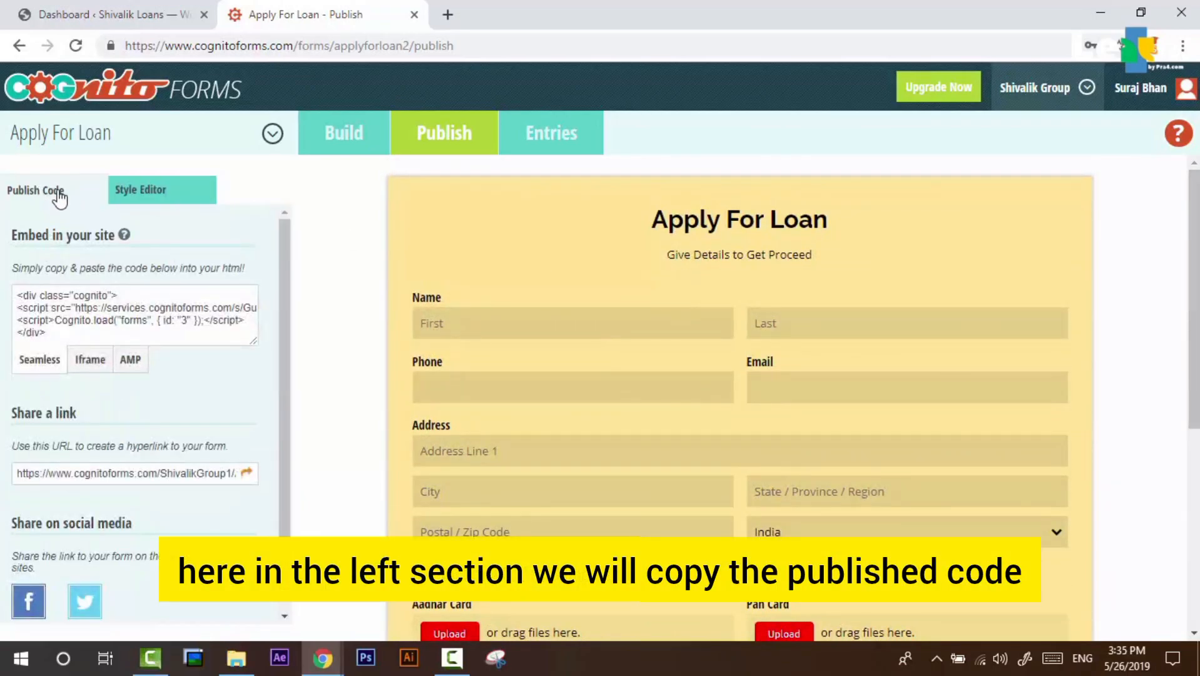
left_click(50, 307)
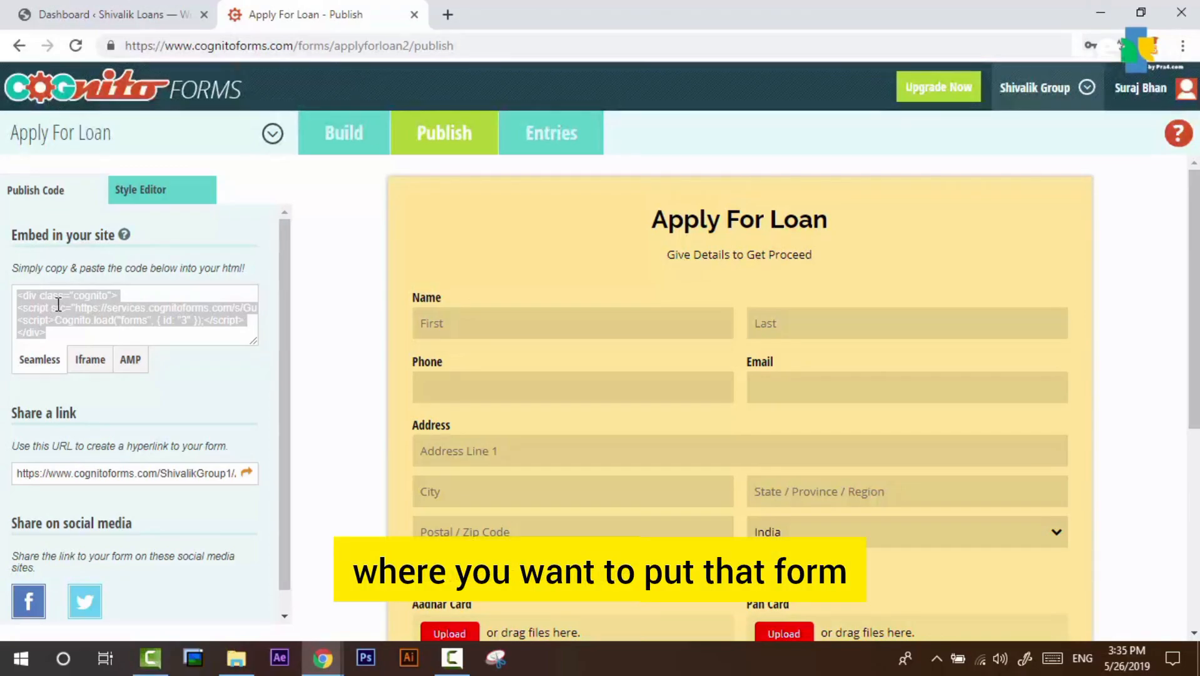
left_click(115, 10)
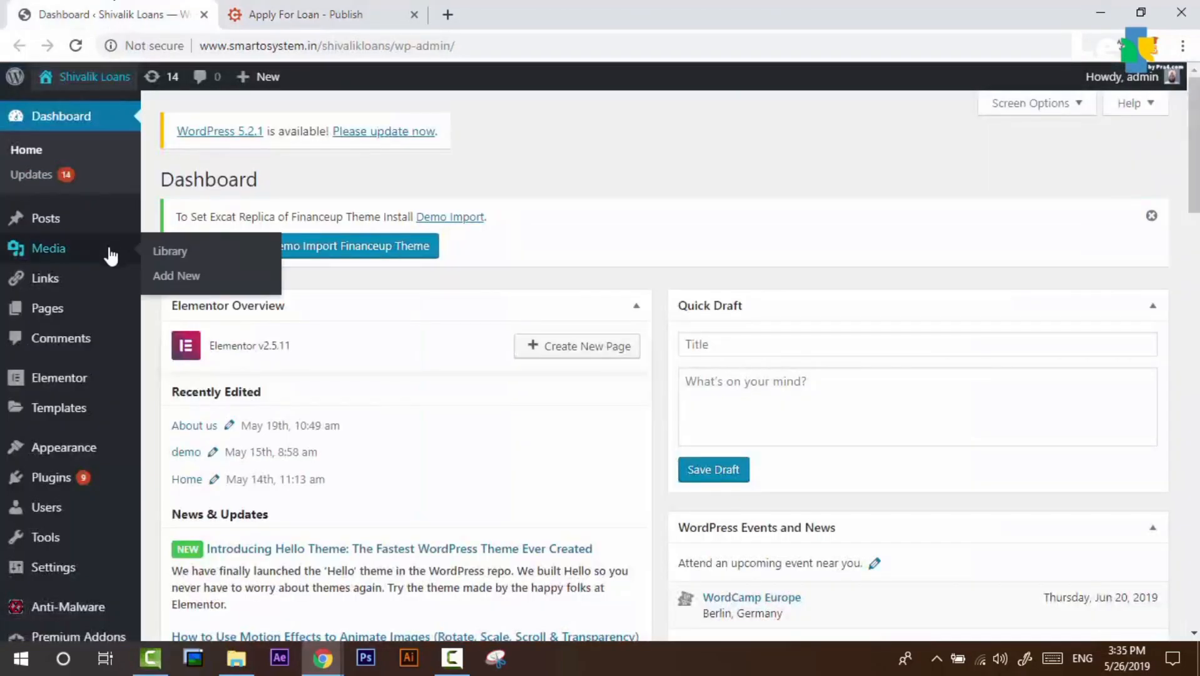
mouse_move(100, 310)
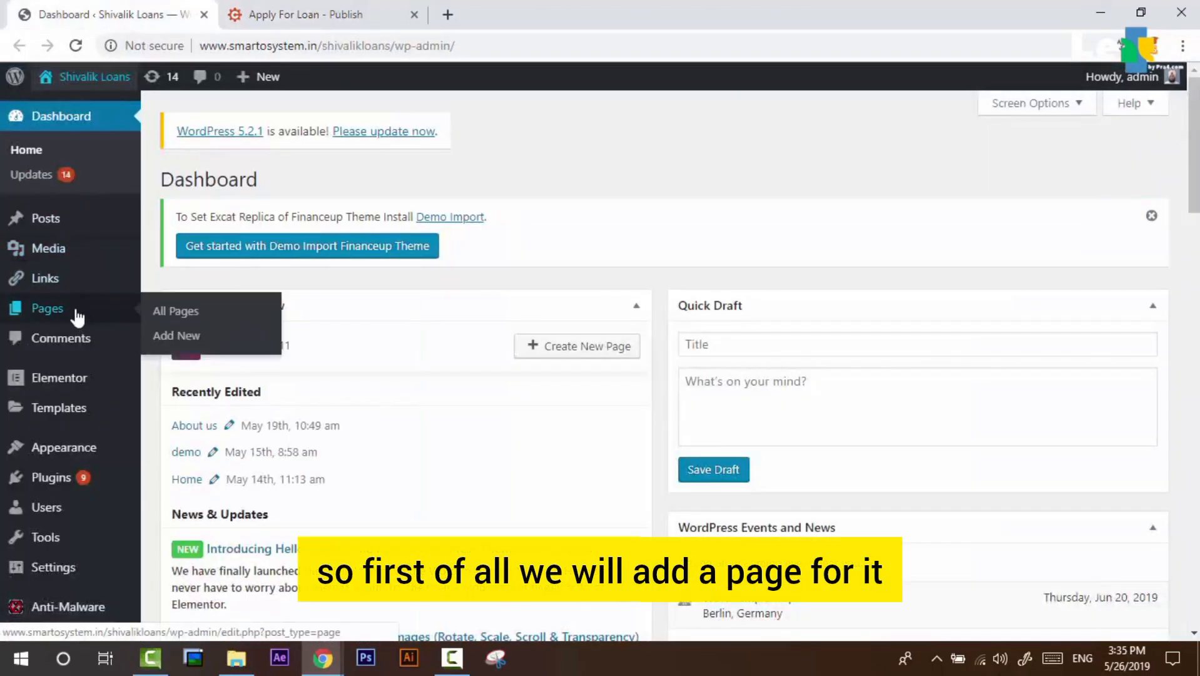
left_click(193, 338)
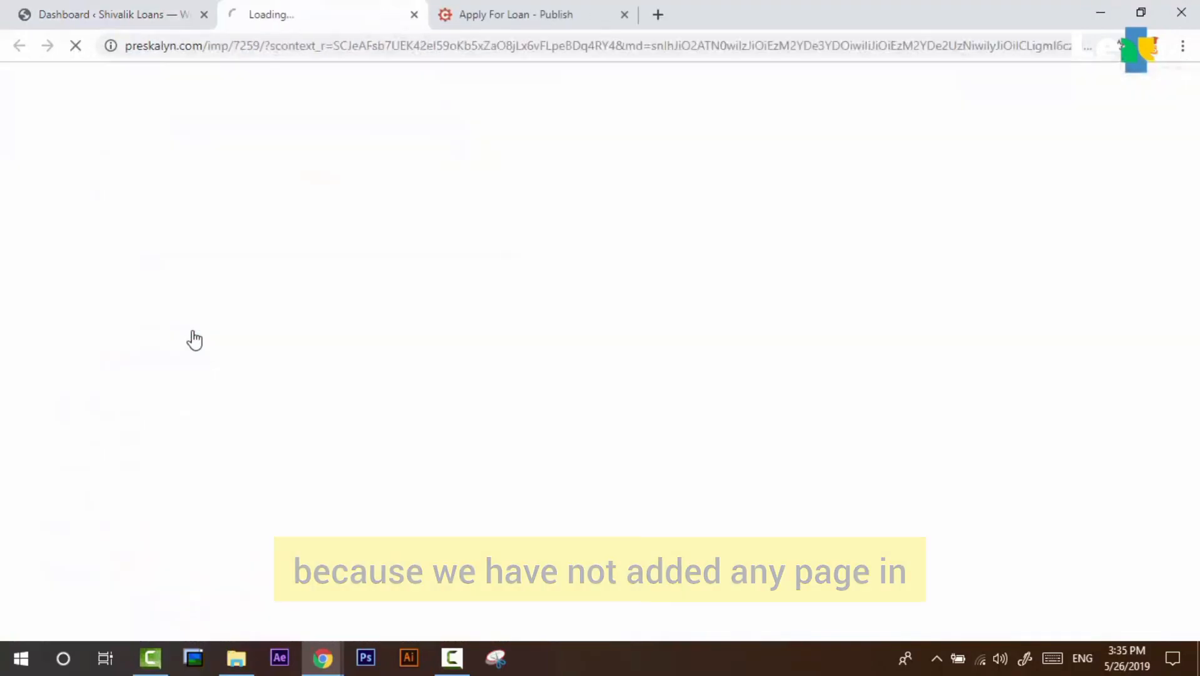
left_click(415, 14)
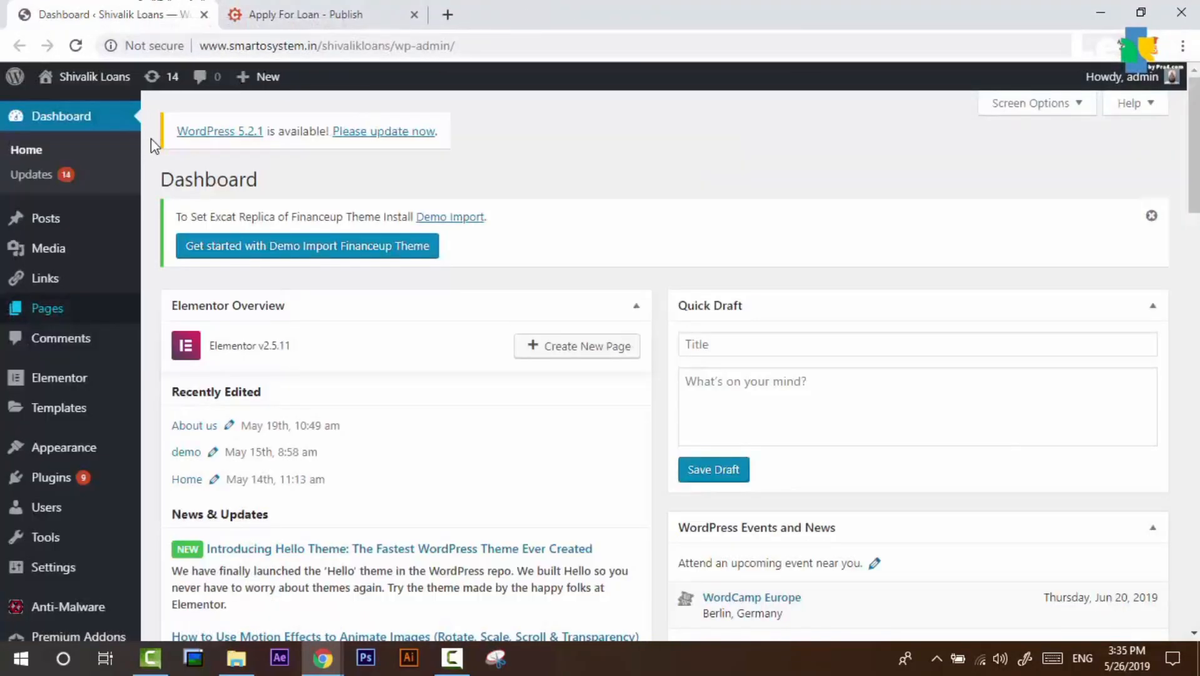
left_click(330, 11)
left_click(143, 13)
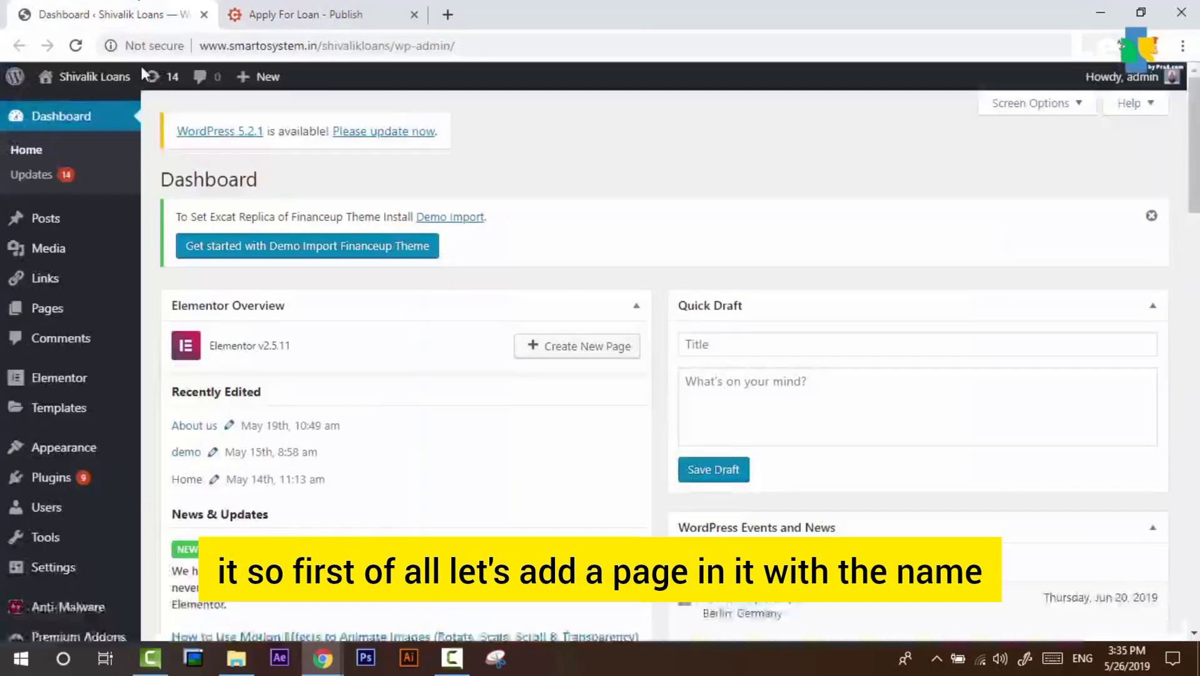
Add a new page in WordPress, dismiss the advertisement covering the editor and title the page Apply For Loan
mouse_move(80, 307)
left_click(192, 338)
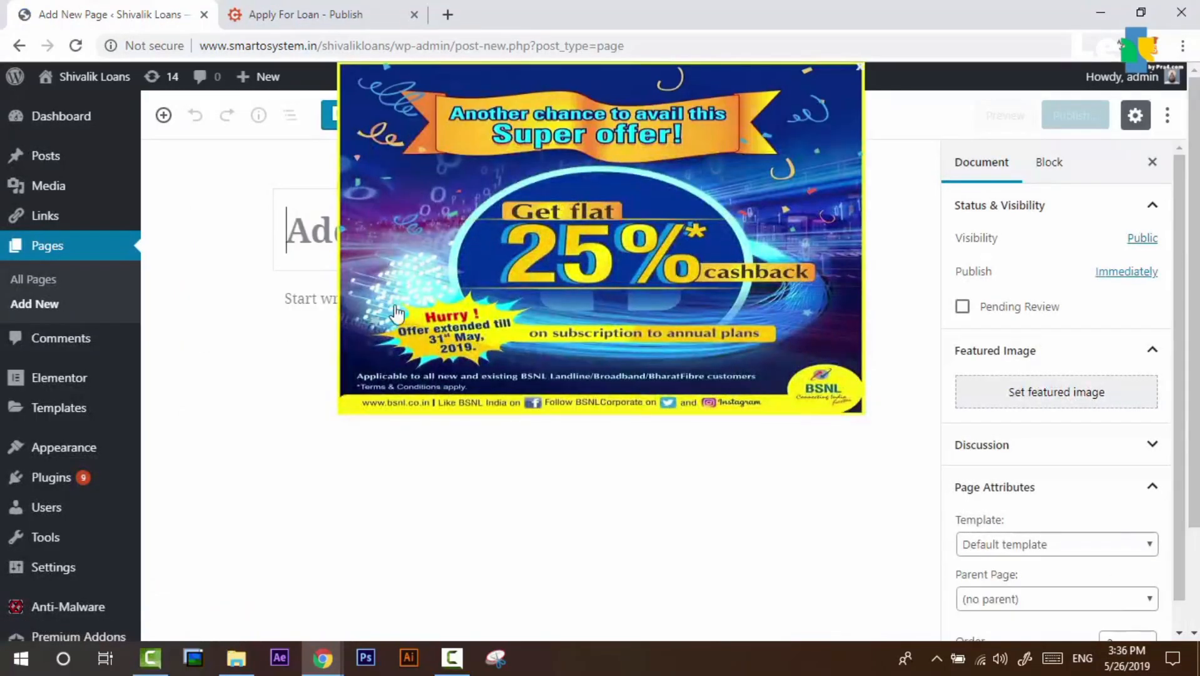
left_click(862, 74)
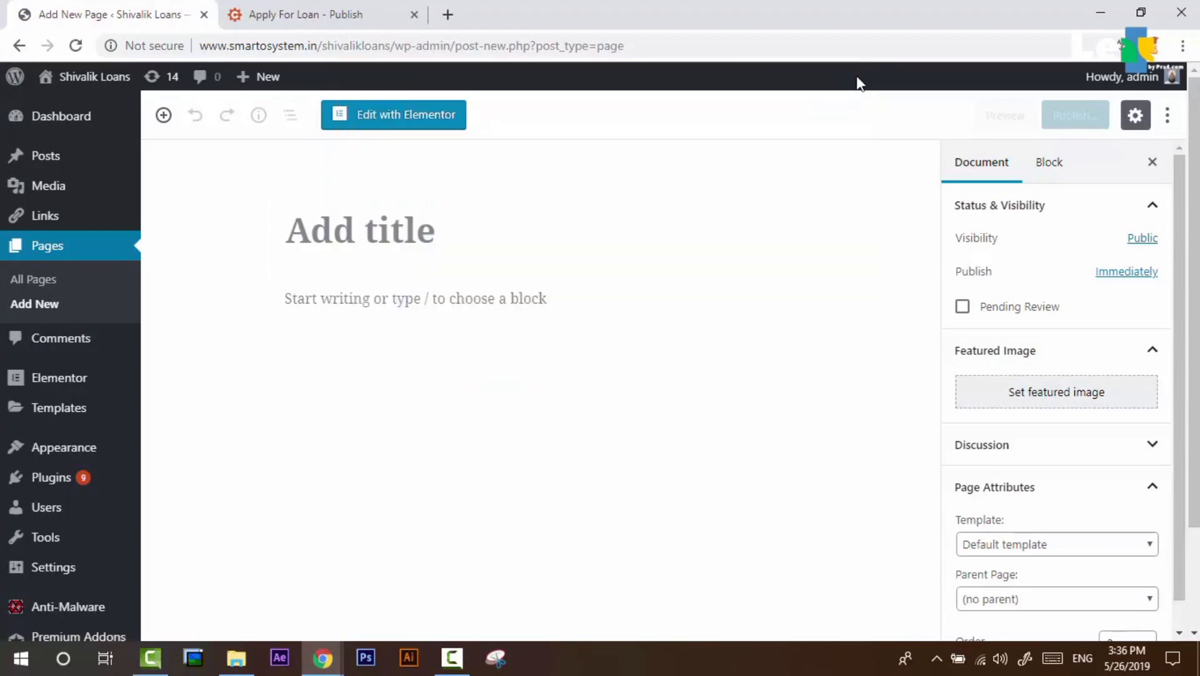
left_click(514, 244)
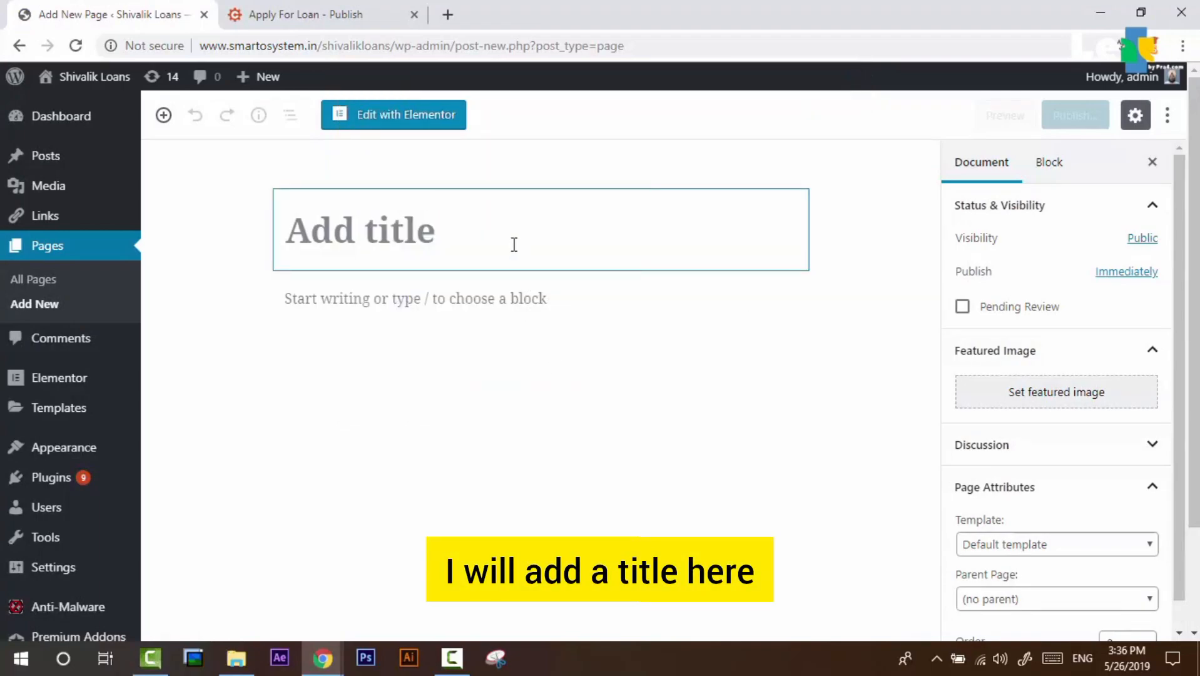
type("Apply For Loan")
Assign the Elementor Full Width template to the Apply For Loan page and publish it
scroll(1056, 438, "down", 1)
left_click(1056, 514)
left_click(1057, 565)
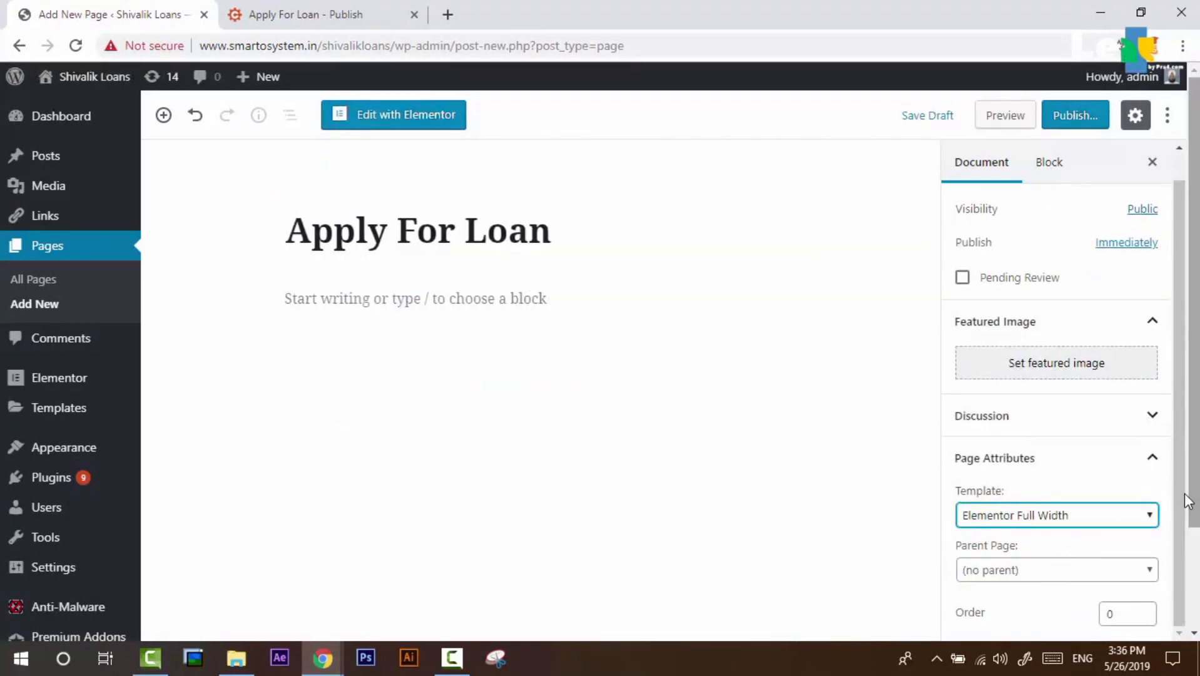
scroll(1186, 501, "up", 1)
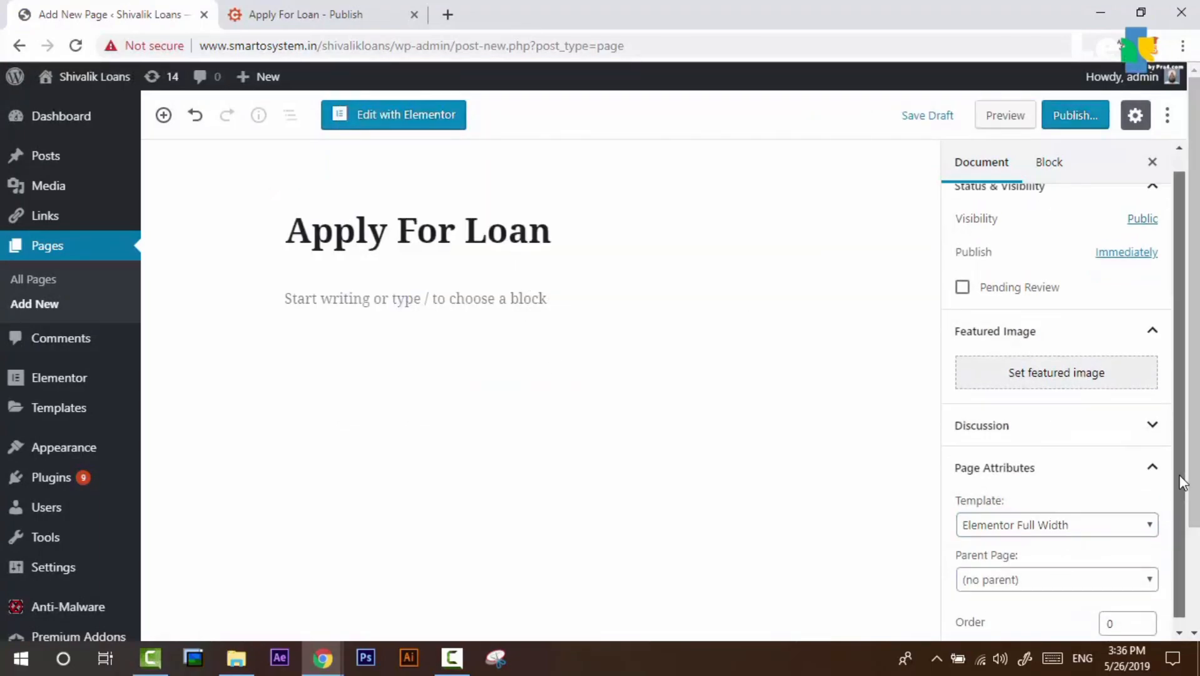
left_click(1066, 122)
left_click(1065, 122)
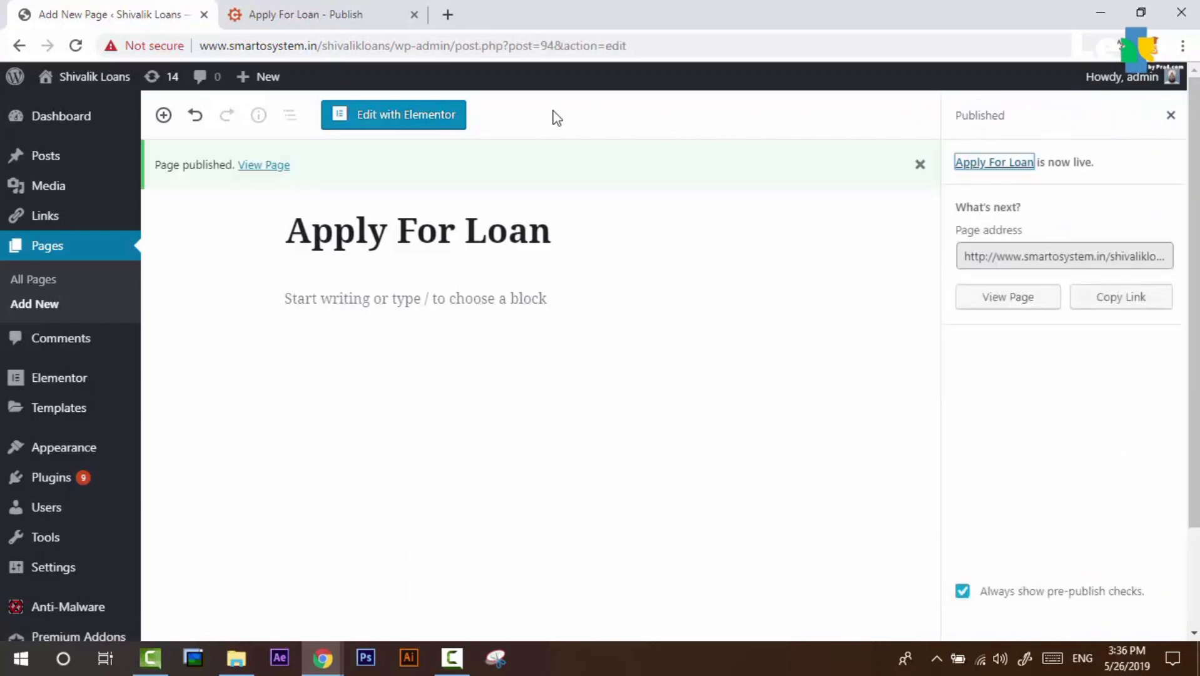
Open the page in Elementor and recopy the form's full Seamless embed code from Cognito Forms
left_click(420, 119)
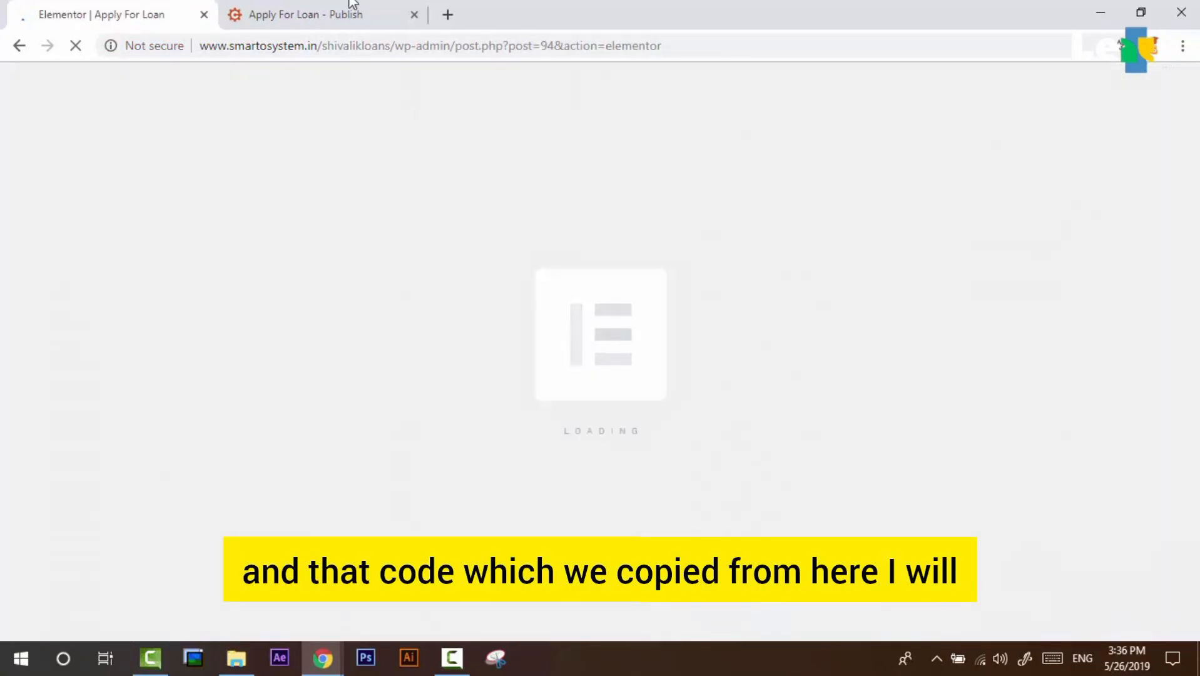
left_click(308, 7)
left_click(77, 303)
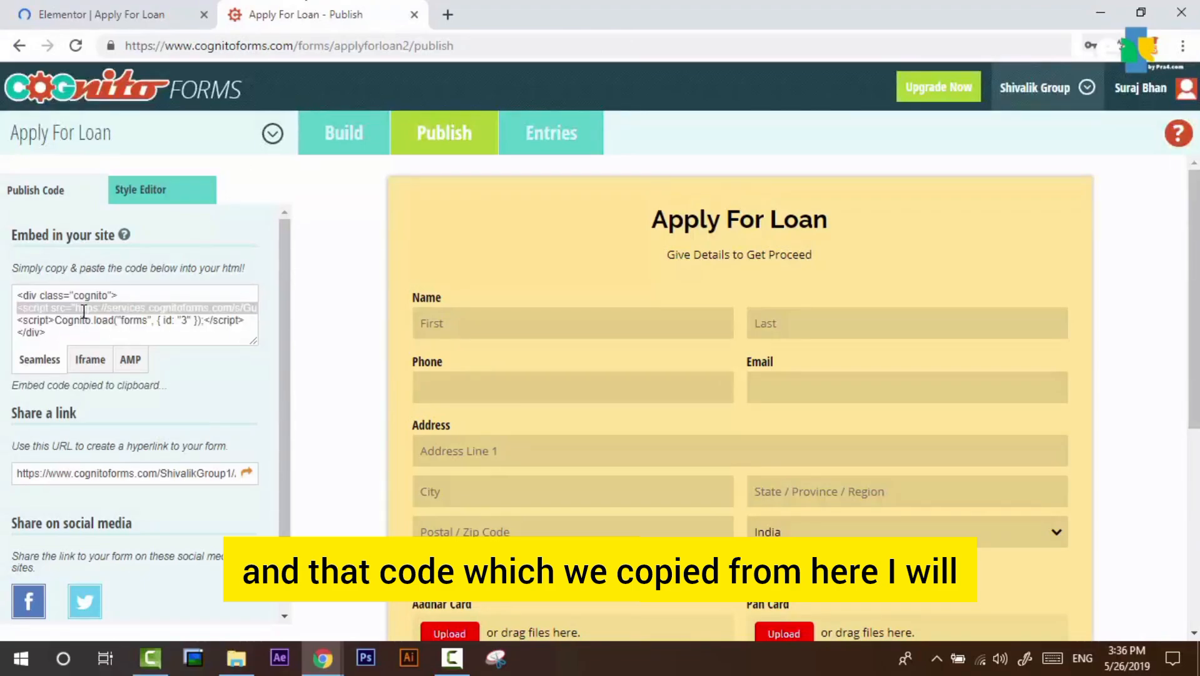
right_click(83, 312)
left_click(140, 379)
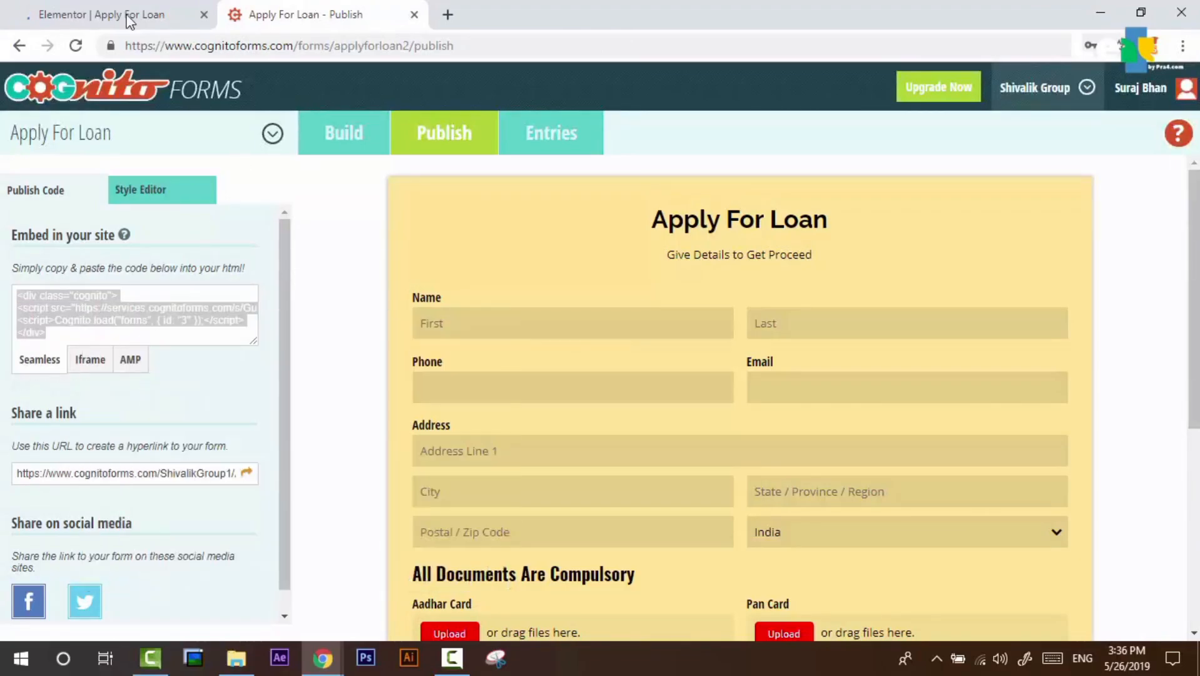
left_click(130, 6)
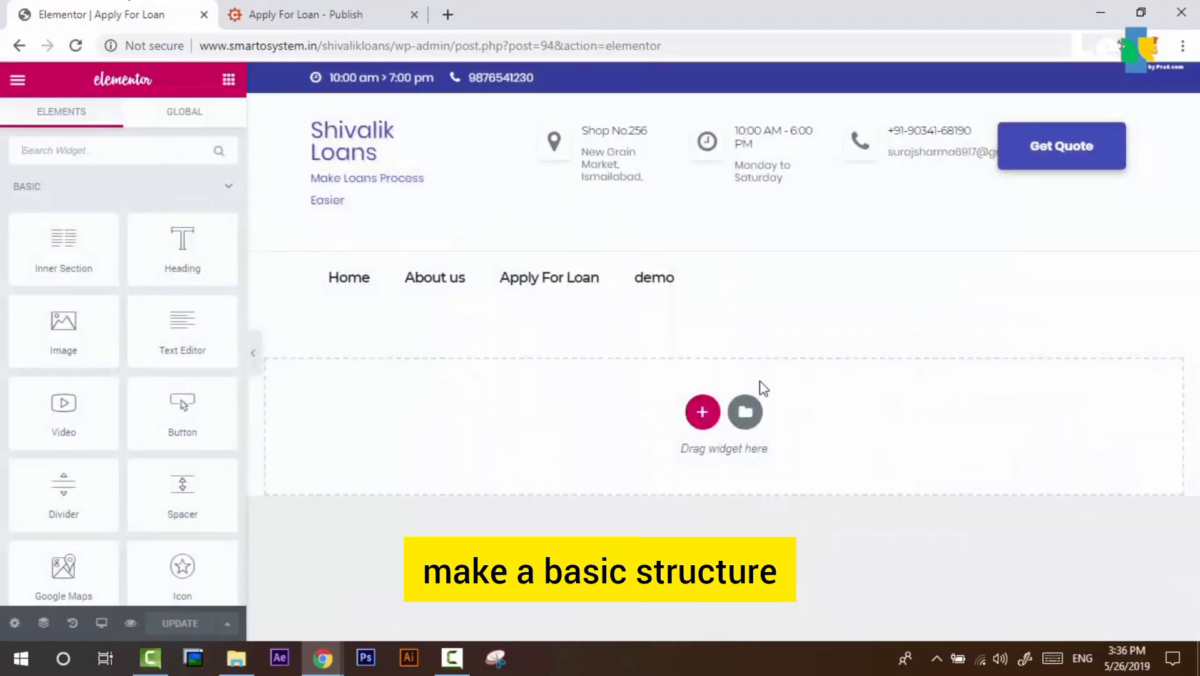
Add a single-column section to the page and stretch it to the full page width
left_click(701, 411)
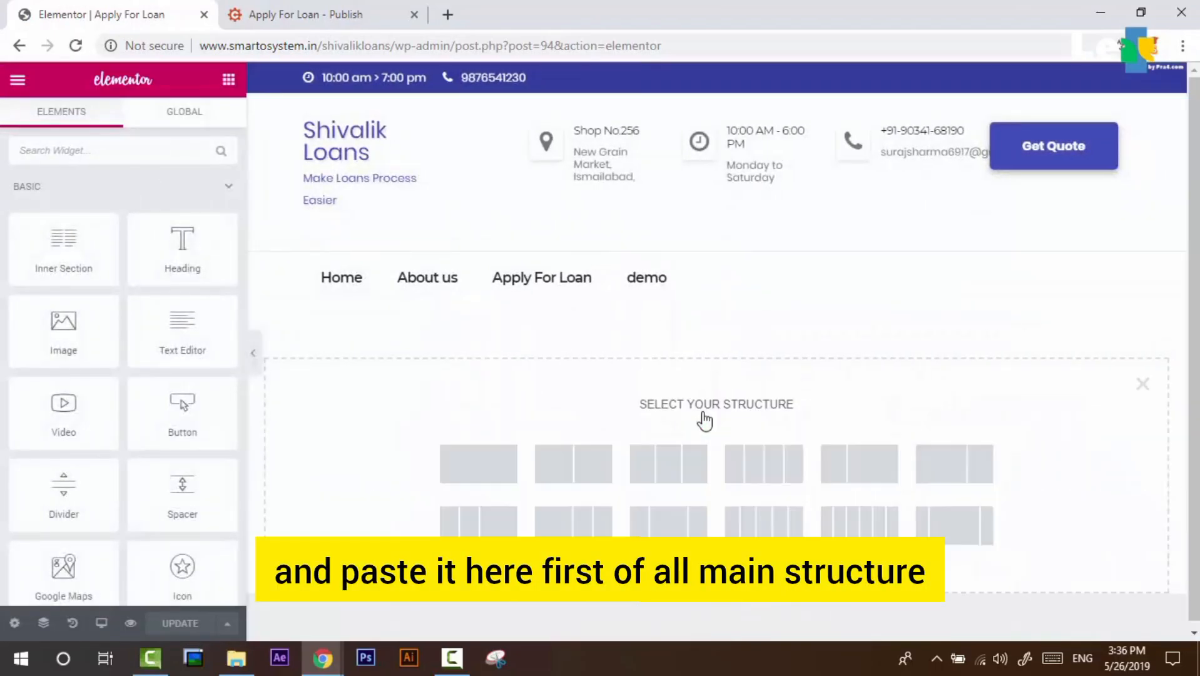
left_click(491, 464)
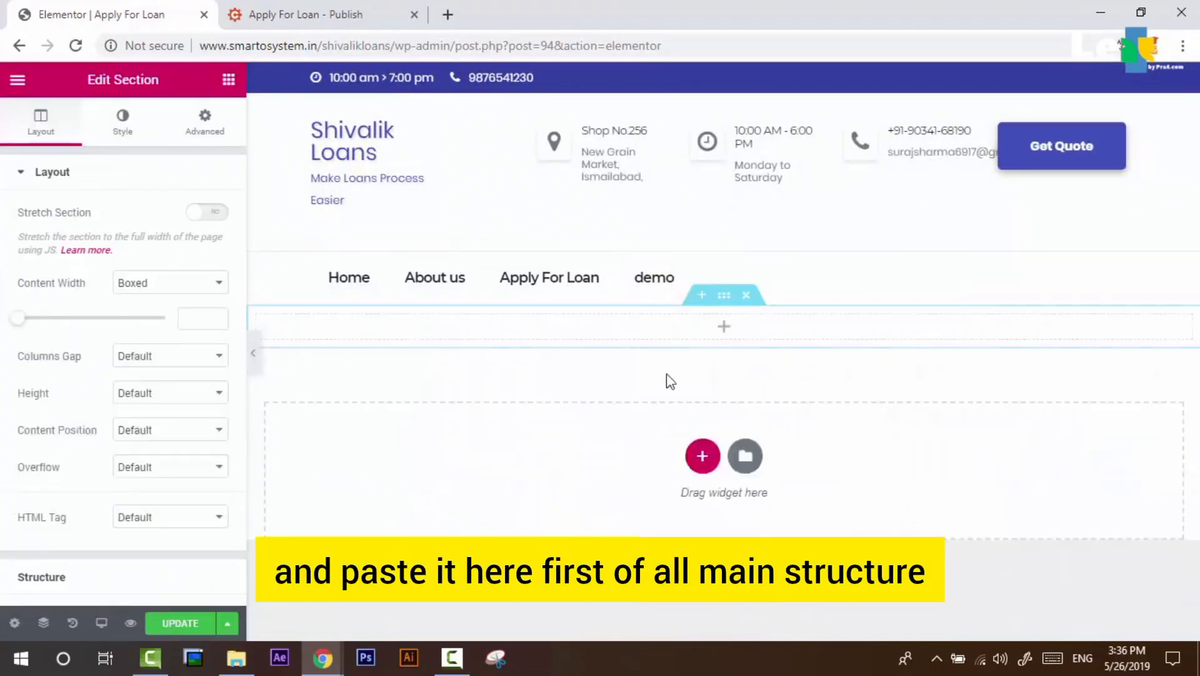
left_click(724, 294)
left_click(205, 212)
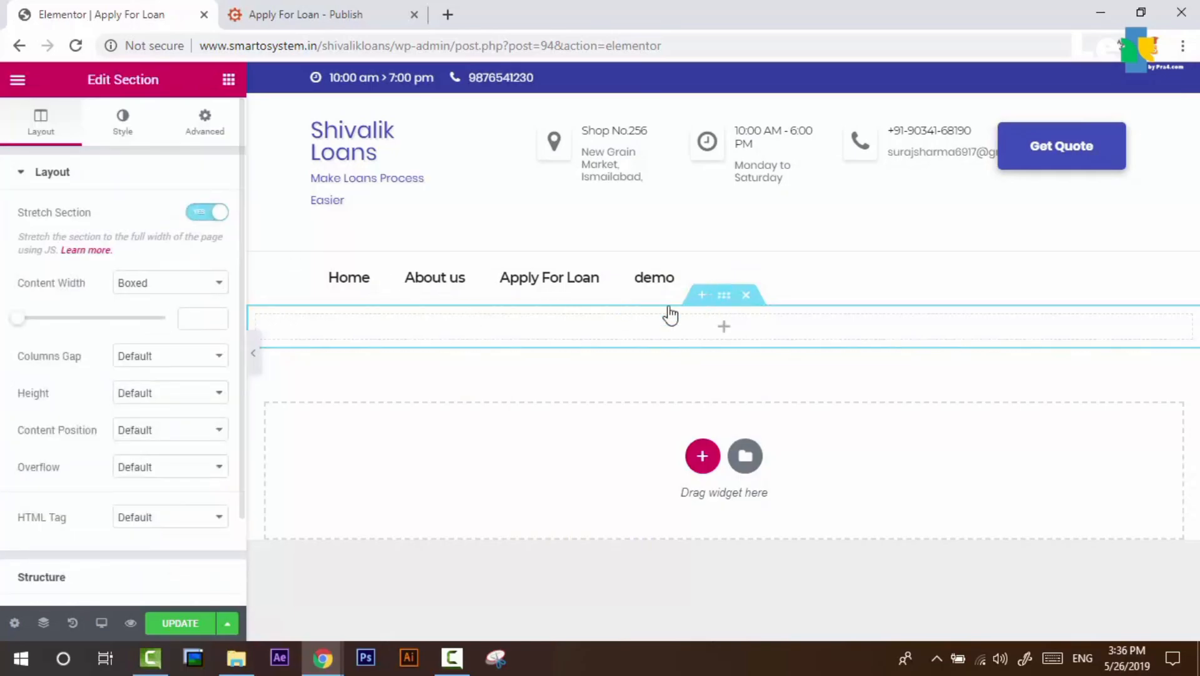
Place a three-column inner section in the new section and narrow both outer columns to about 20% each
left_click(724, 326)
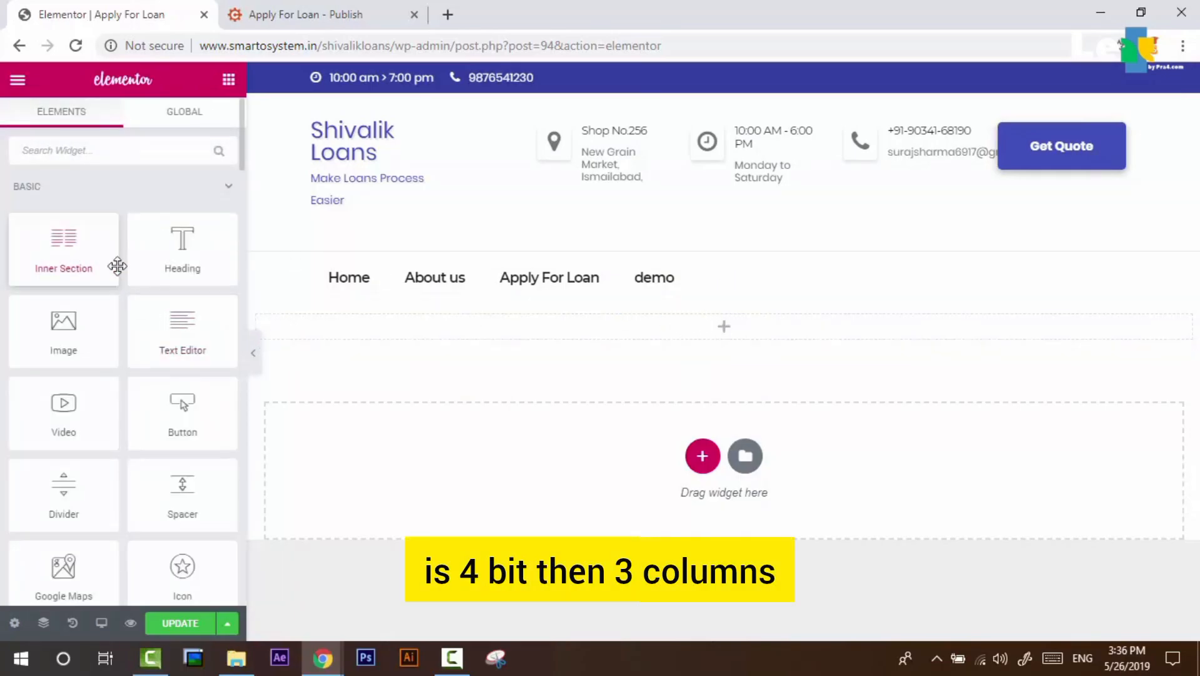
left_click_drag(117, 266, 604, 314)
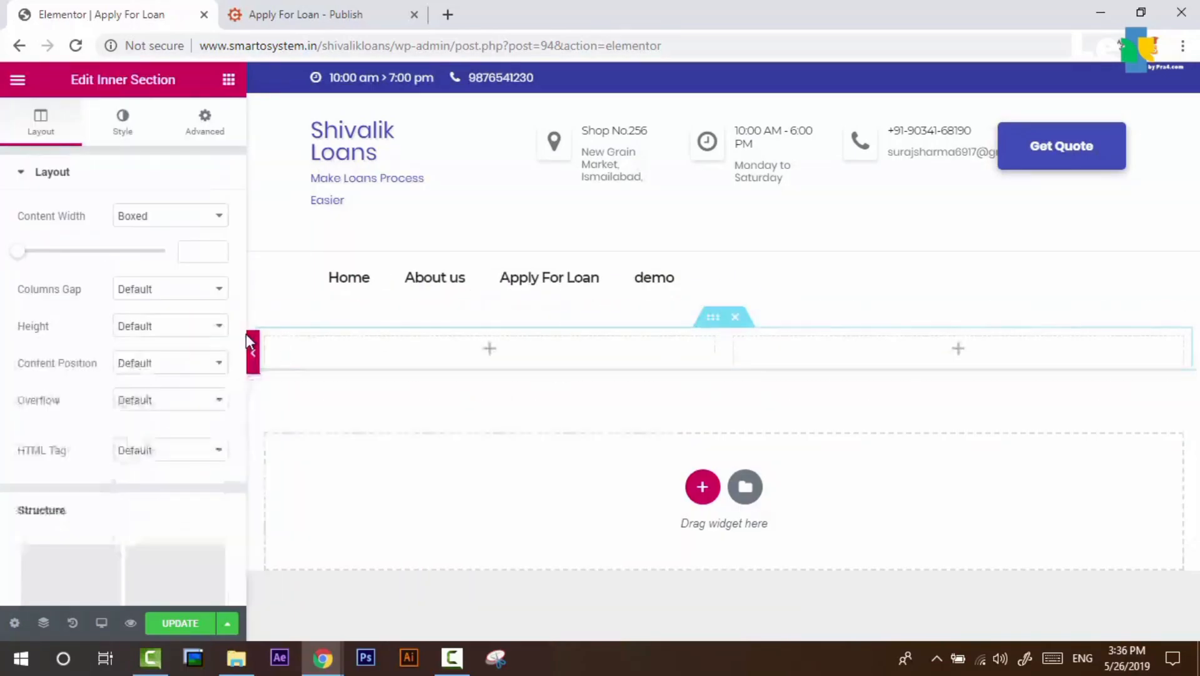
right_click(742, 346)
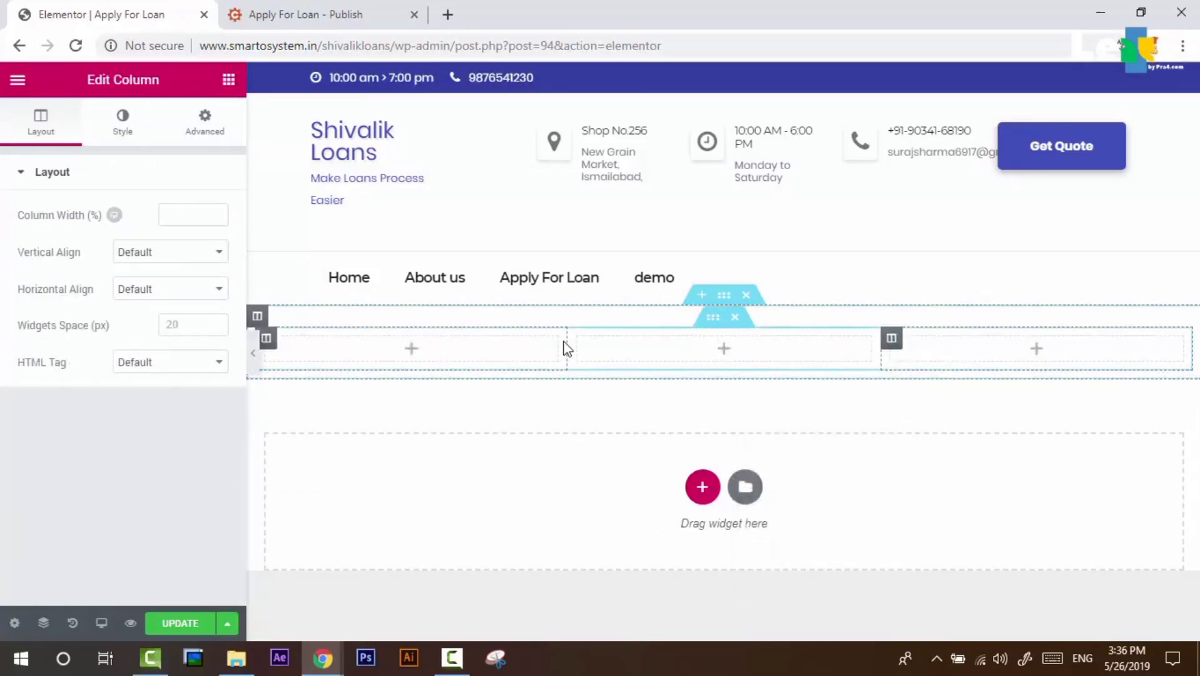
left_click_drag(569, 347, 444, 355)
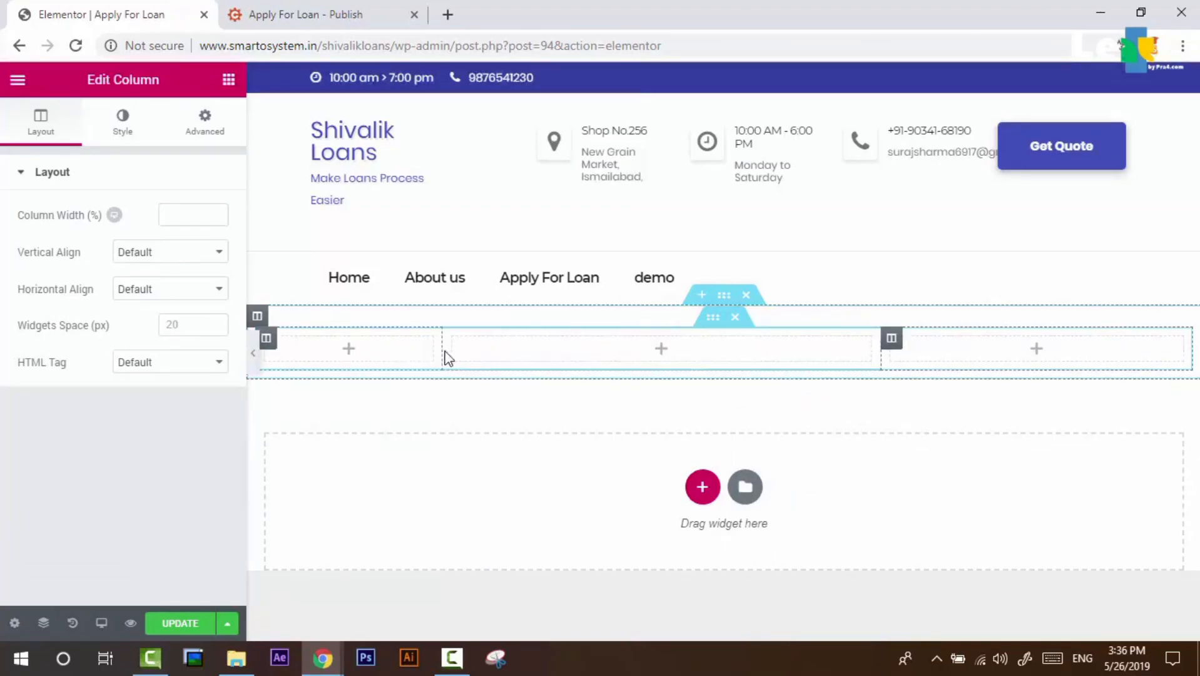
left_click_drag(884, 352, 1005, 356)
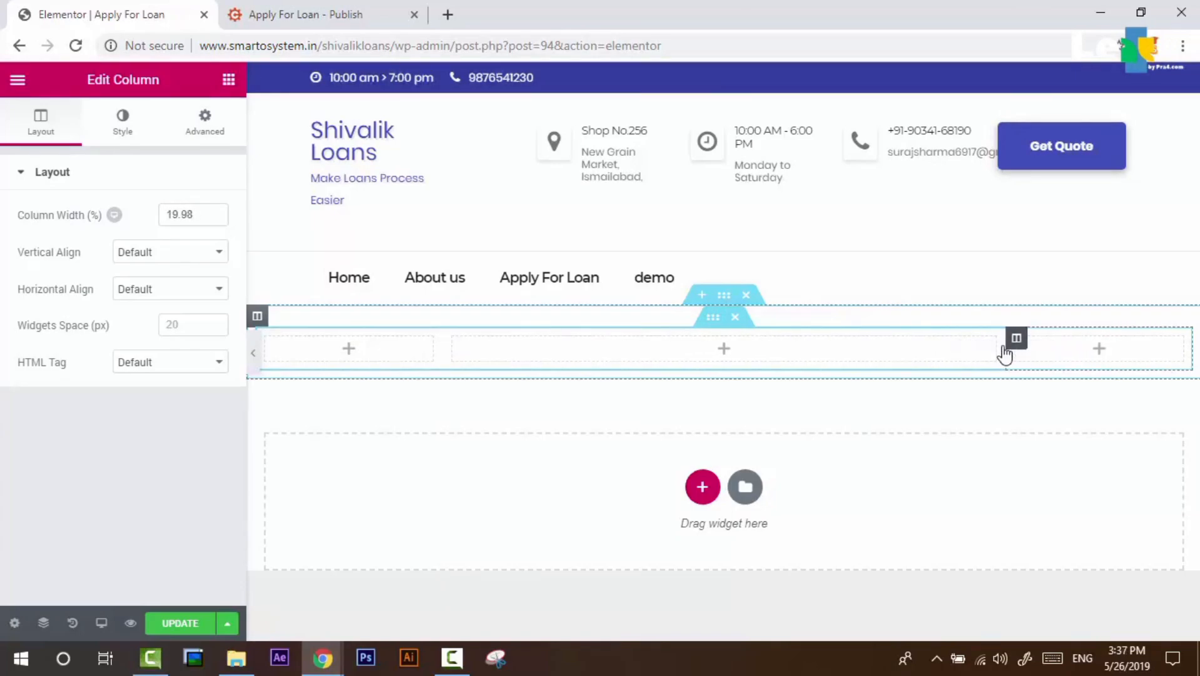
Put a Text Editor widget in the middle column, replace its text source with the copied embed code and update the page
left_click(724, 352)
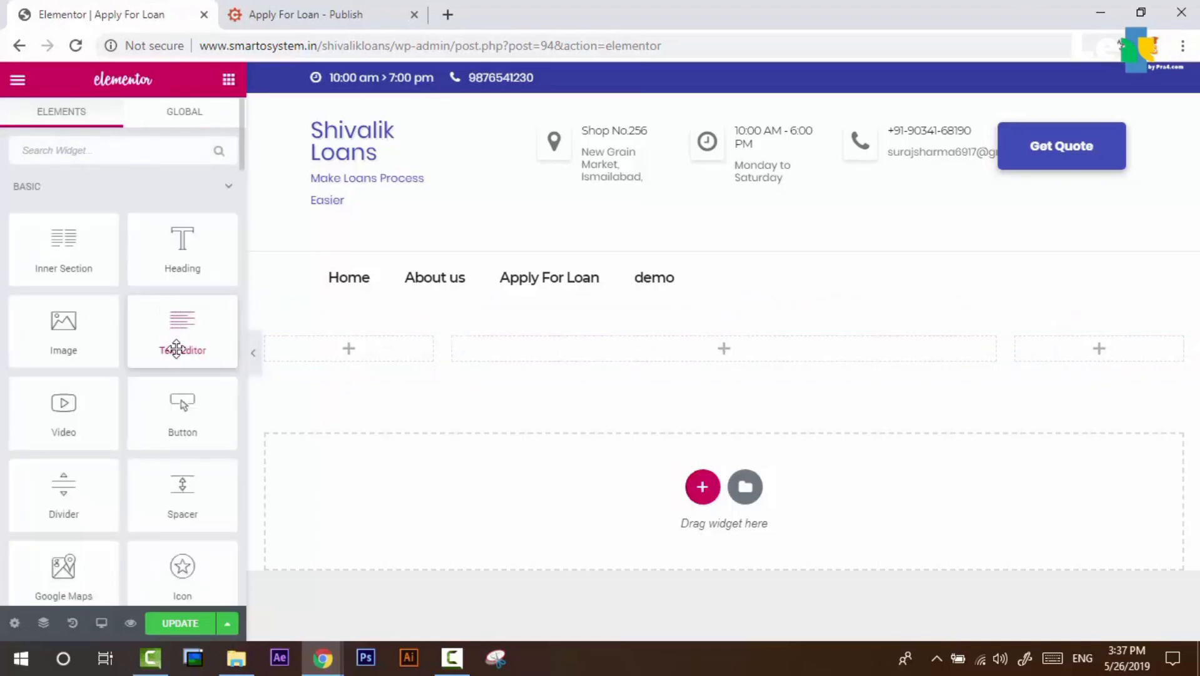
left_click_drag(176, 348, 658, 348)
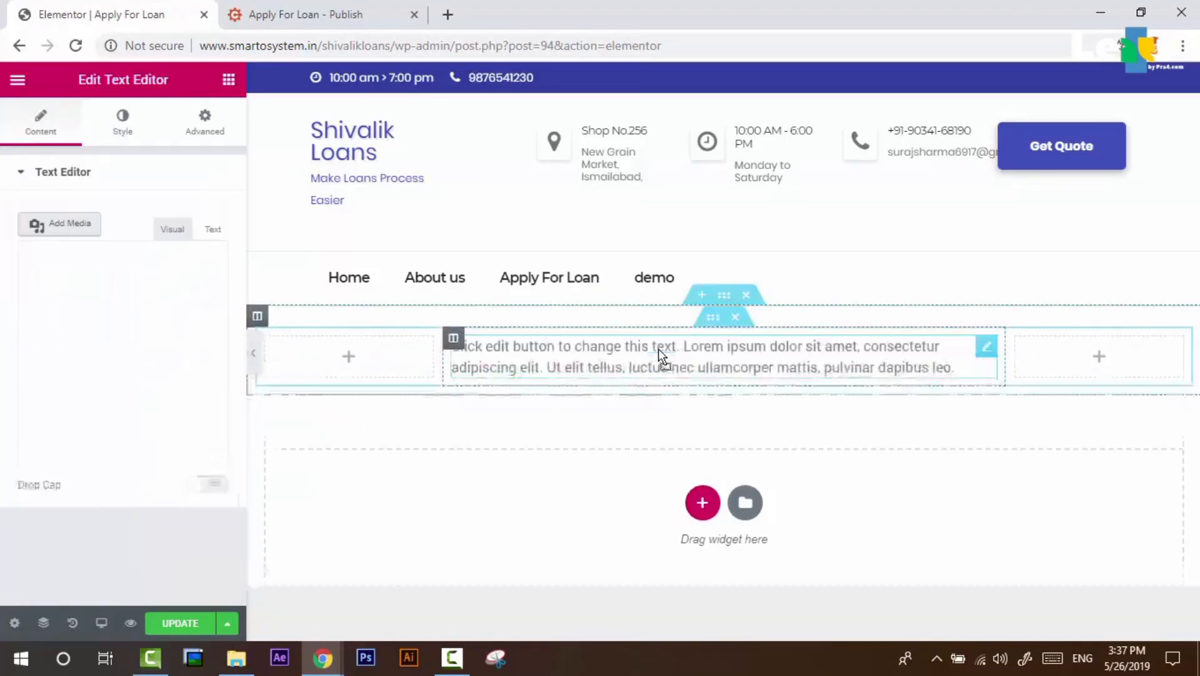
left_click(212, 232)
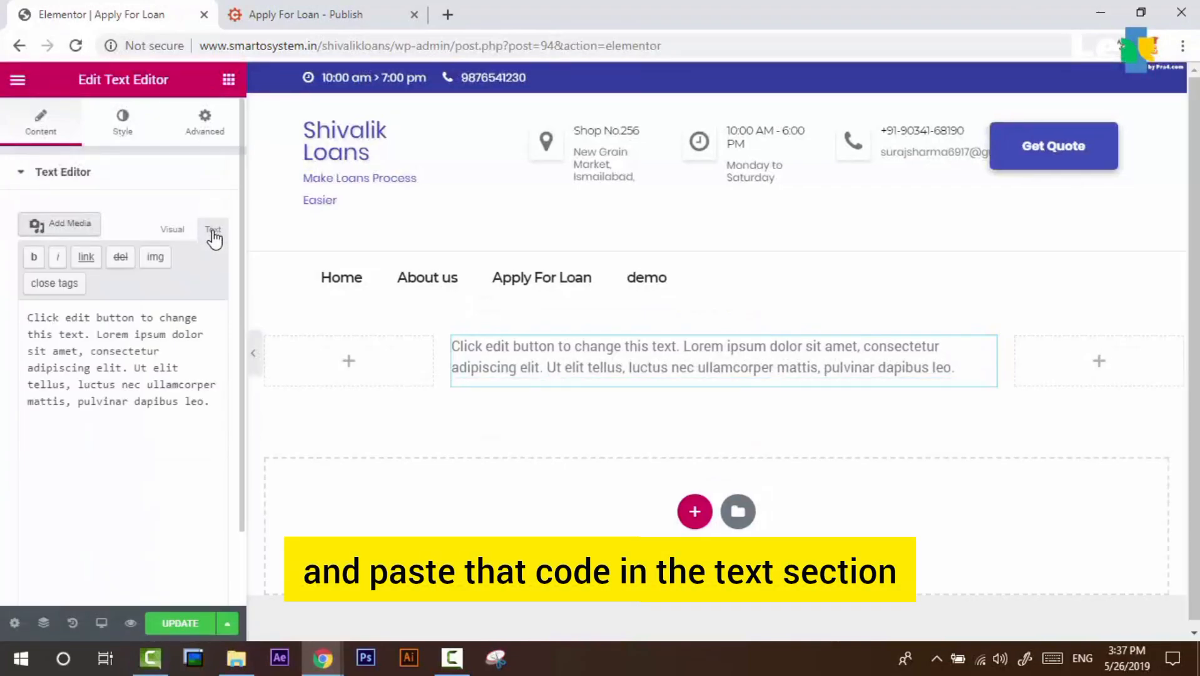
left_click(153, 380)
key("ctrl+a")
key("ctrl+v")
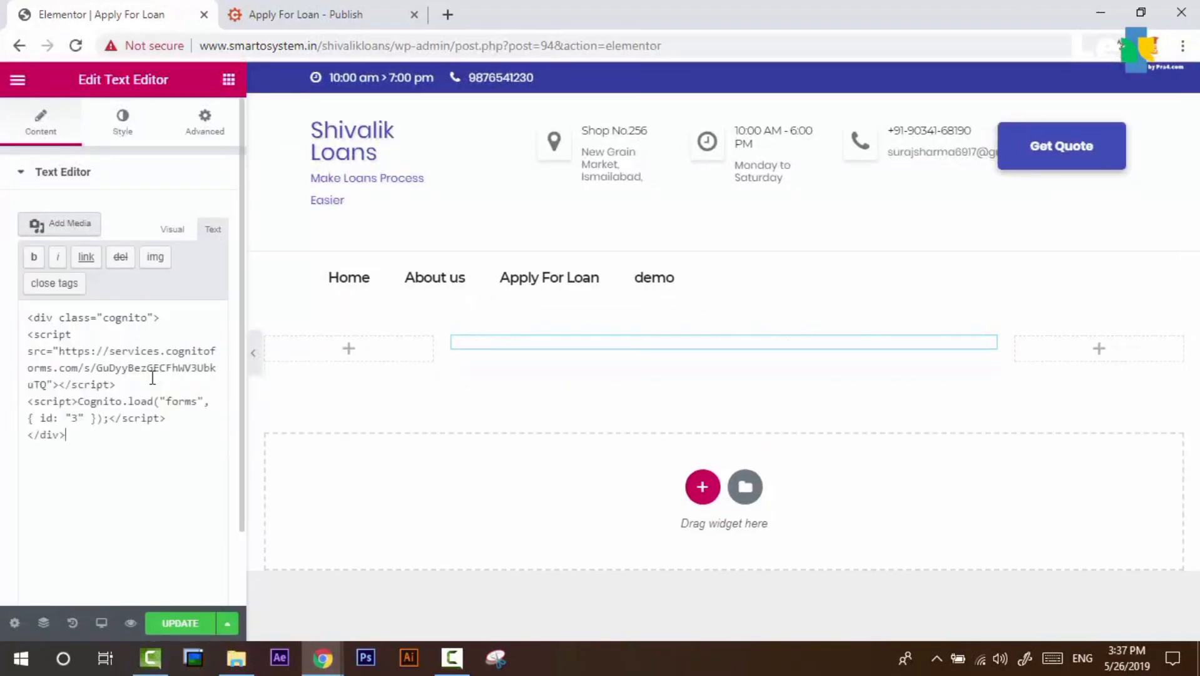
left_click(185, 624)
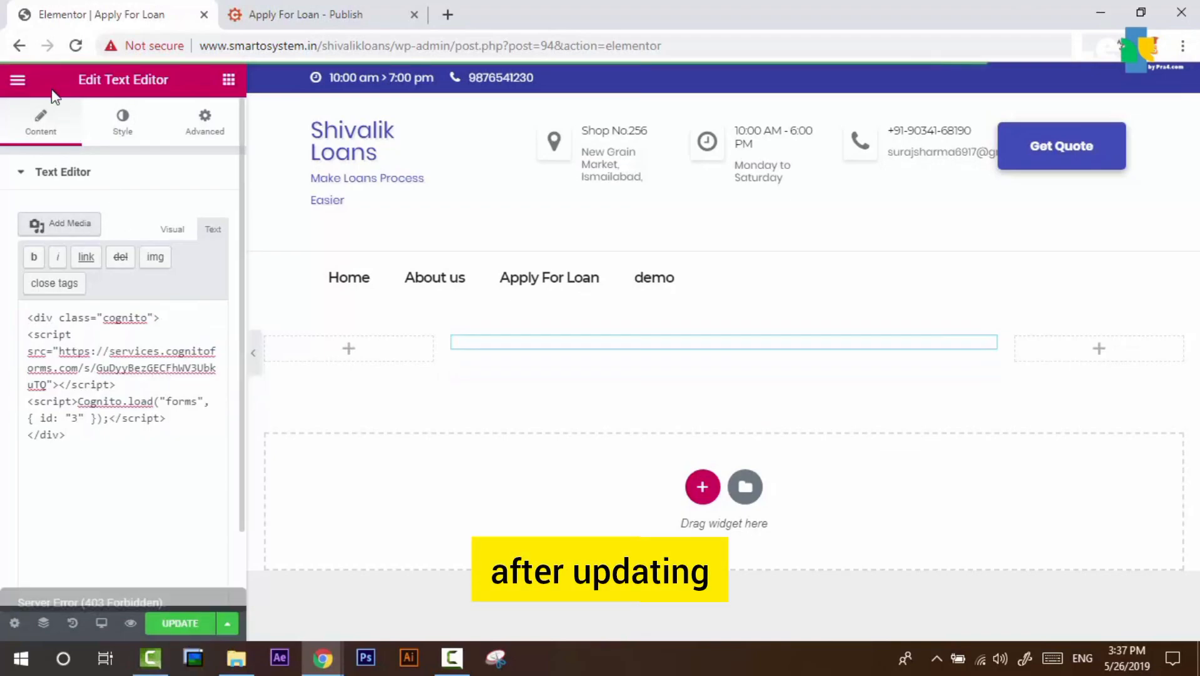
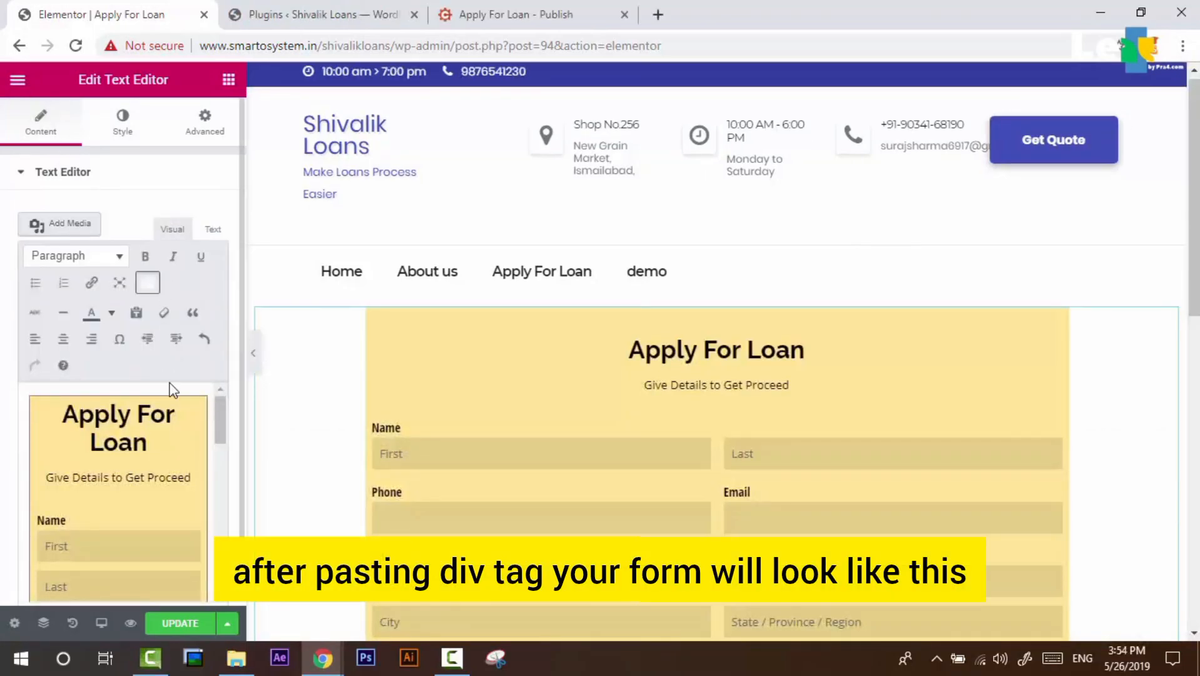
Look over the embedded form on the page and display its Iframe embed code in Cognito Forms
scroll(716, 350, "down", 5)
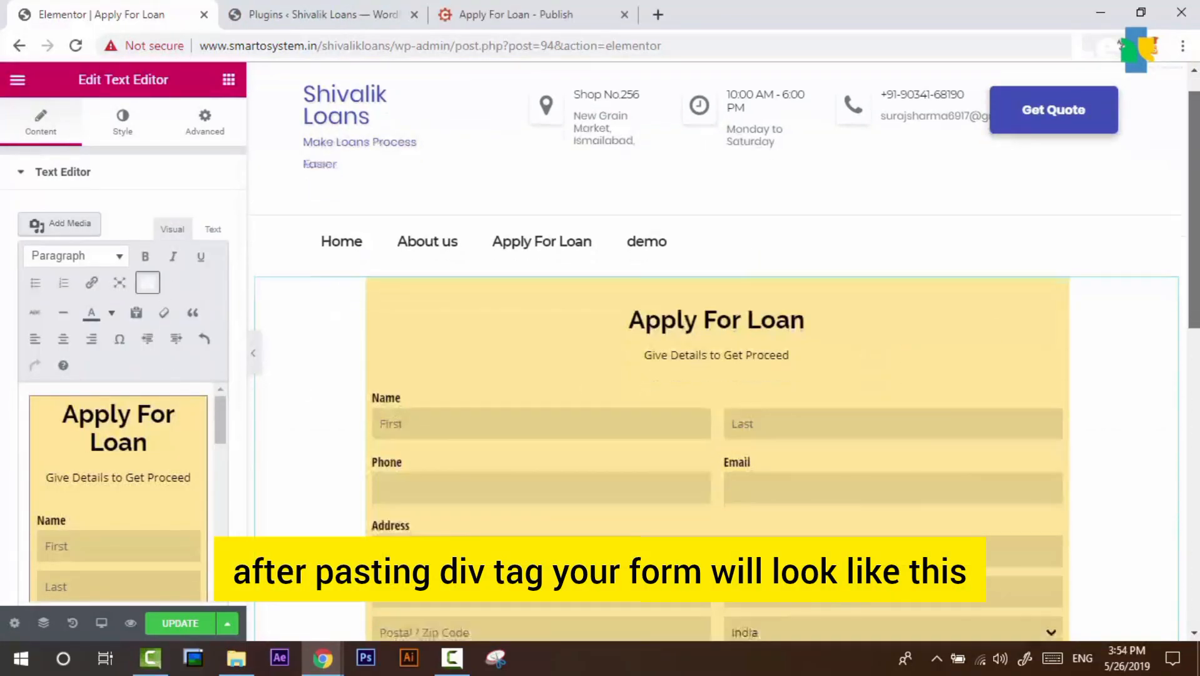
scroll(716, 350, "down", 4)
scroll(716, 351, "up", 8)
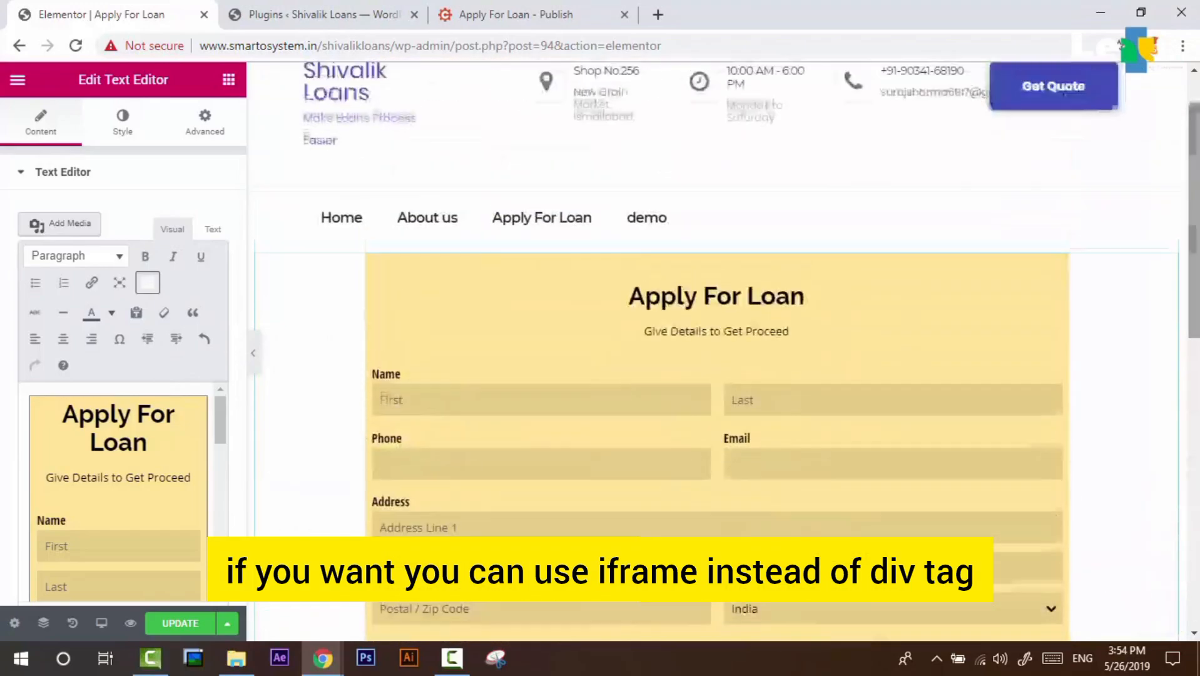
left_click(501, 14)
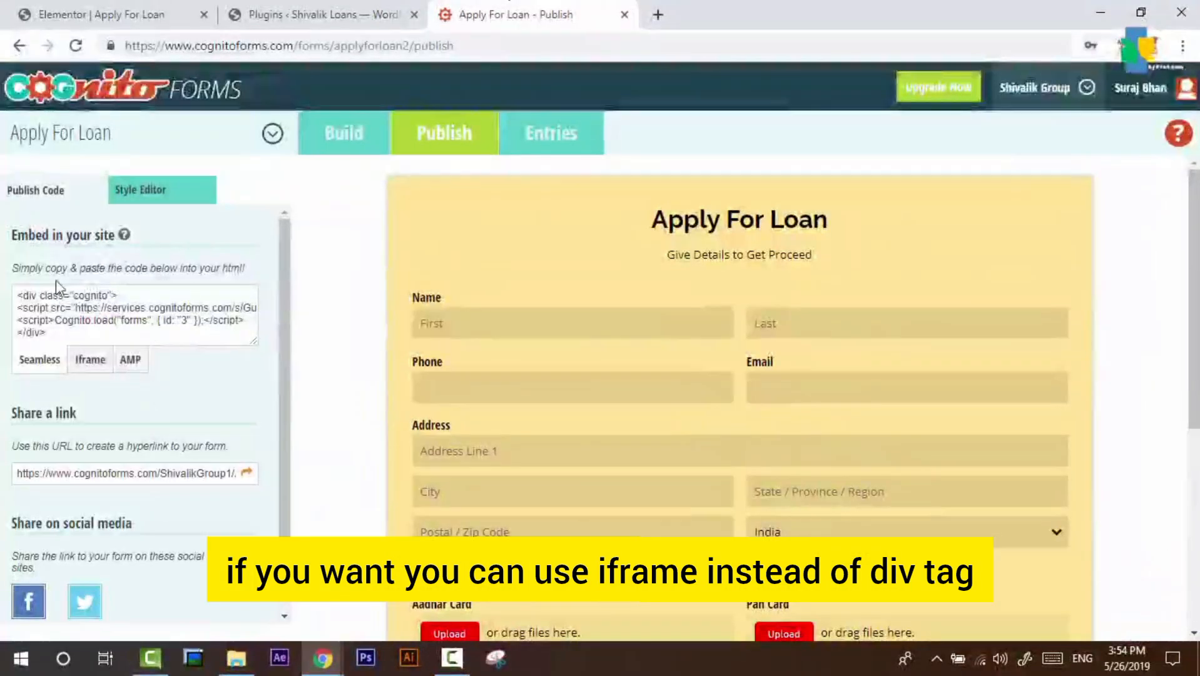
left_click(91, 359)
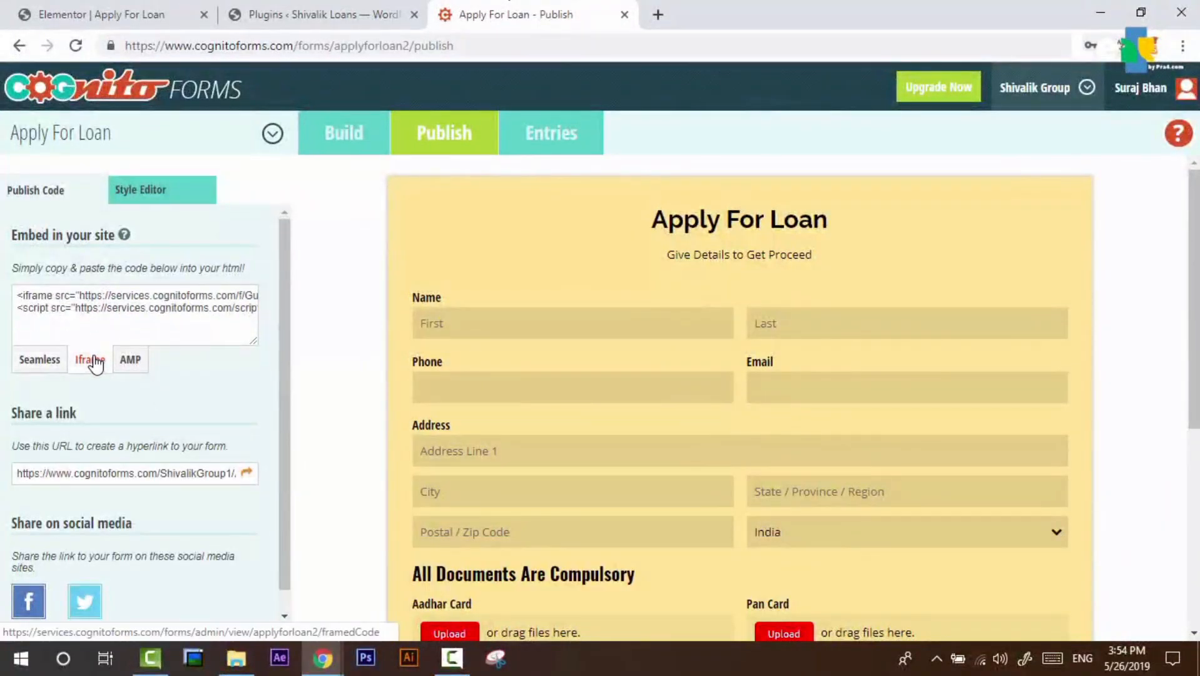
Copy the Iframe embed code and replace the Text Editor widget's text source in Elementor with it, returning to the visual view
left_click(132, 303)
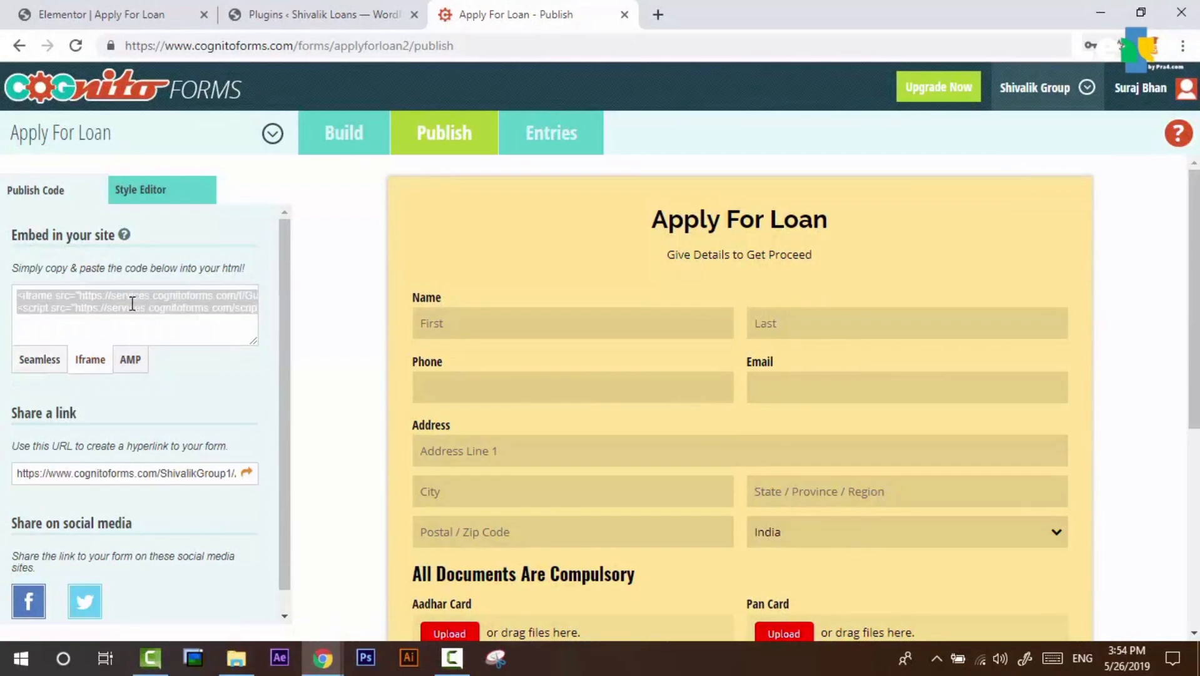
left_click(279, 9)
left_click(163, 12)
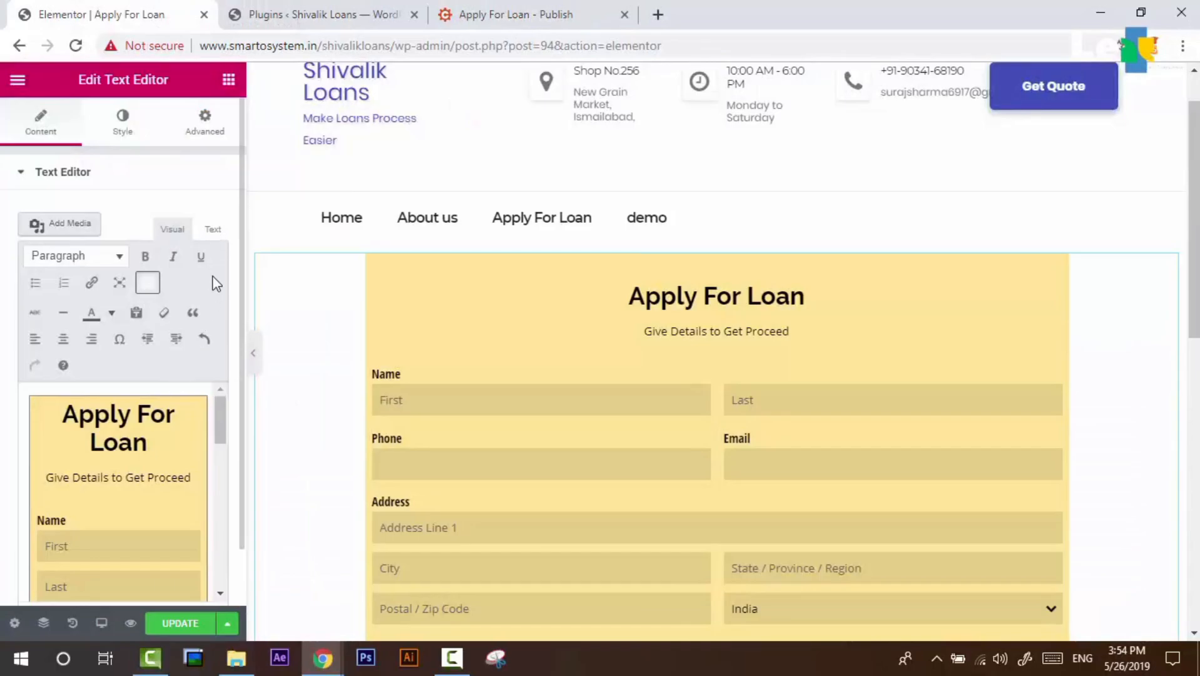
left_click(213, 235)
left_click(128, 388)
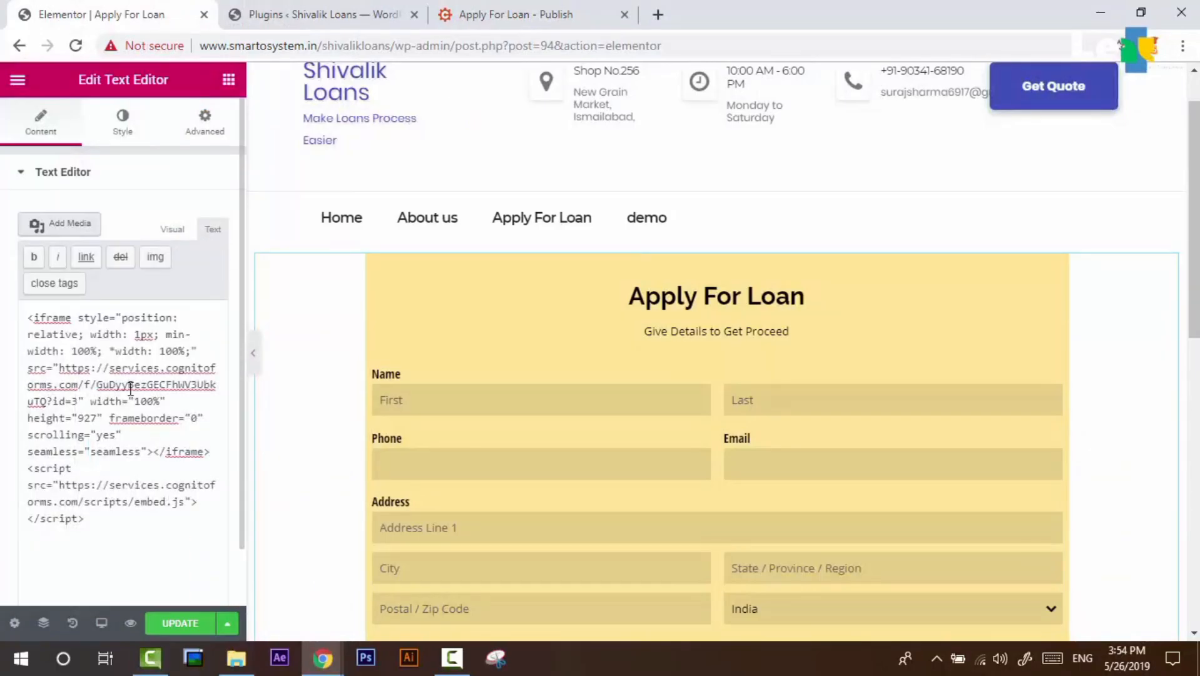
key("ctrl+a")
key("ctrl+v")
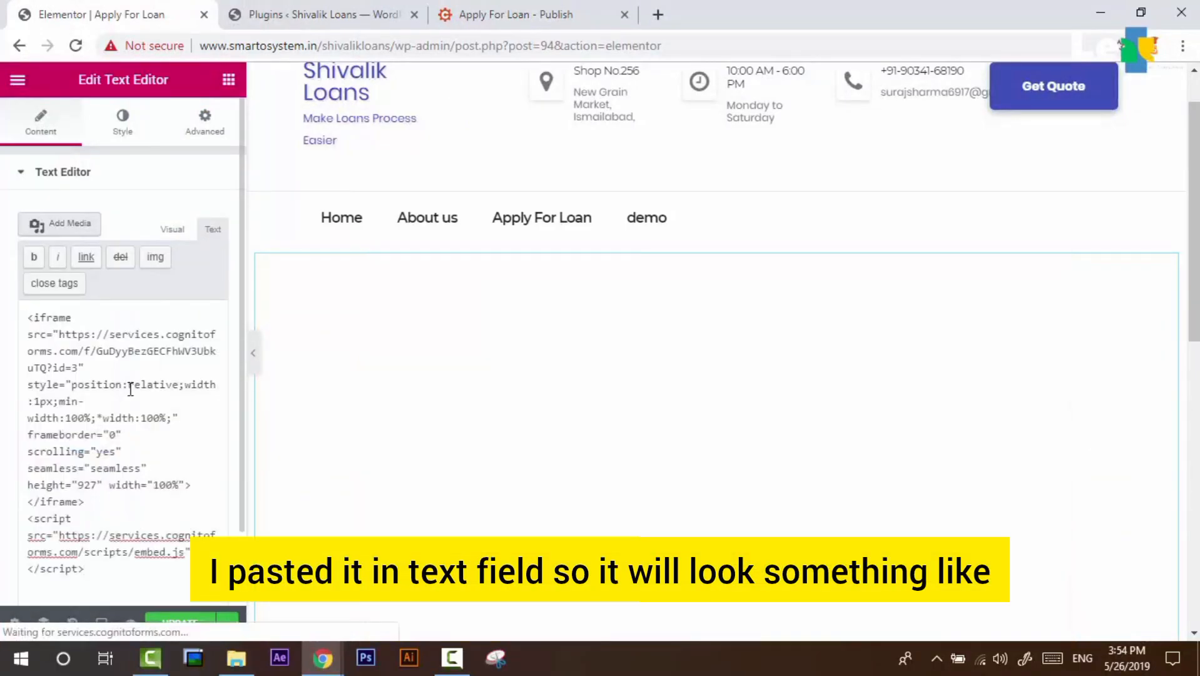
left_click(177, 230)
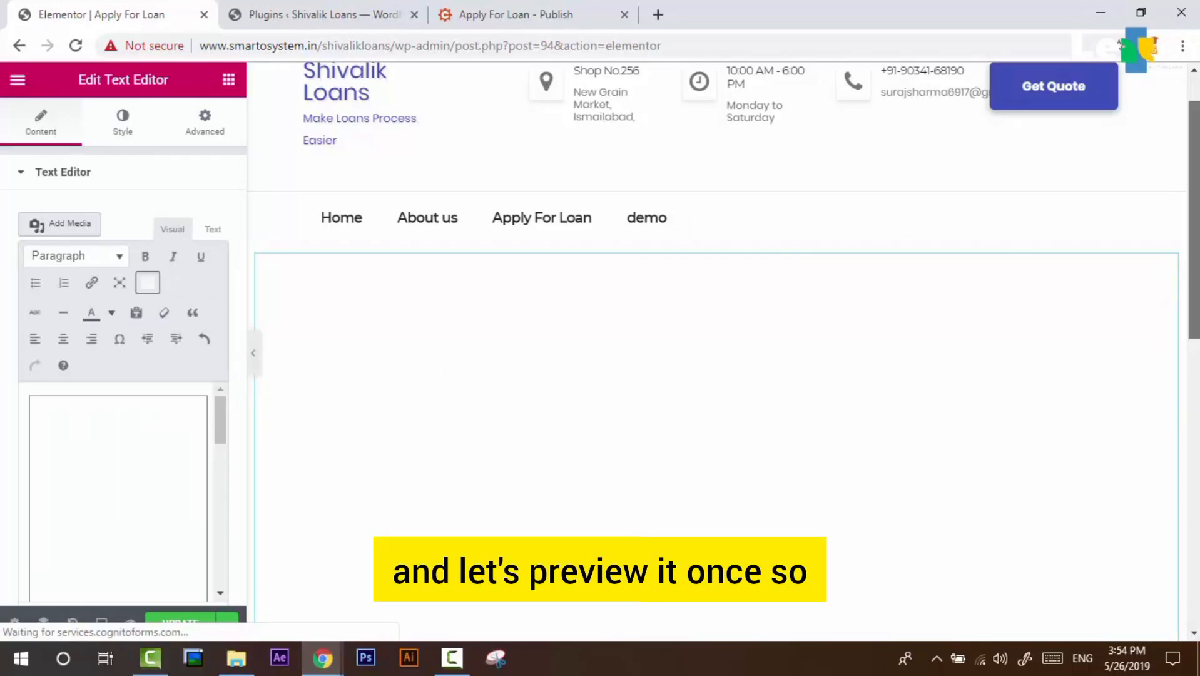
Hide the editing panel and look over the whole embedded loan form on the page, down to its Submit button
scroll(283, 366, "down", 5)
left_click_drag(1194, 391, 1194, 196)
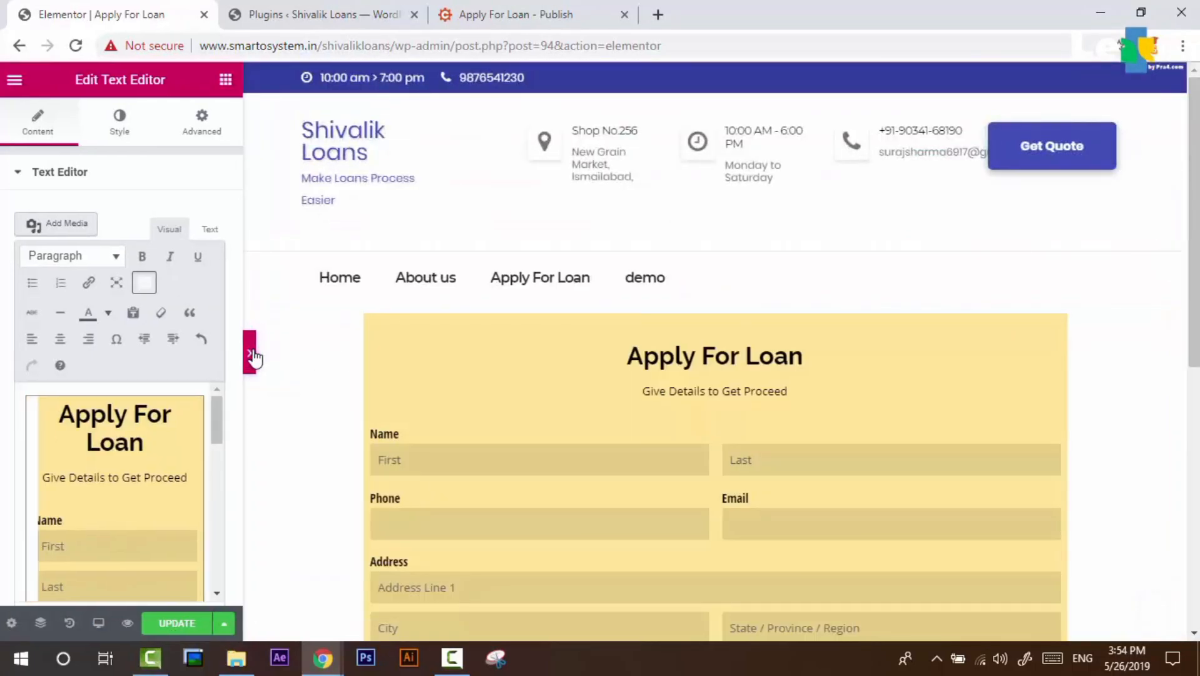
left_click(254, 353)
scroll(593, 351, "down", 6)
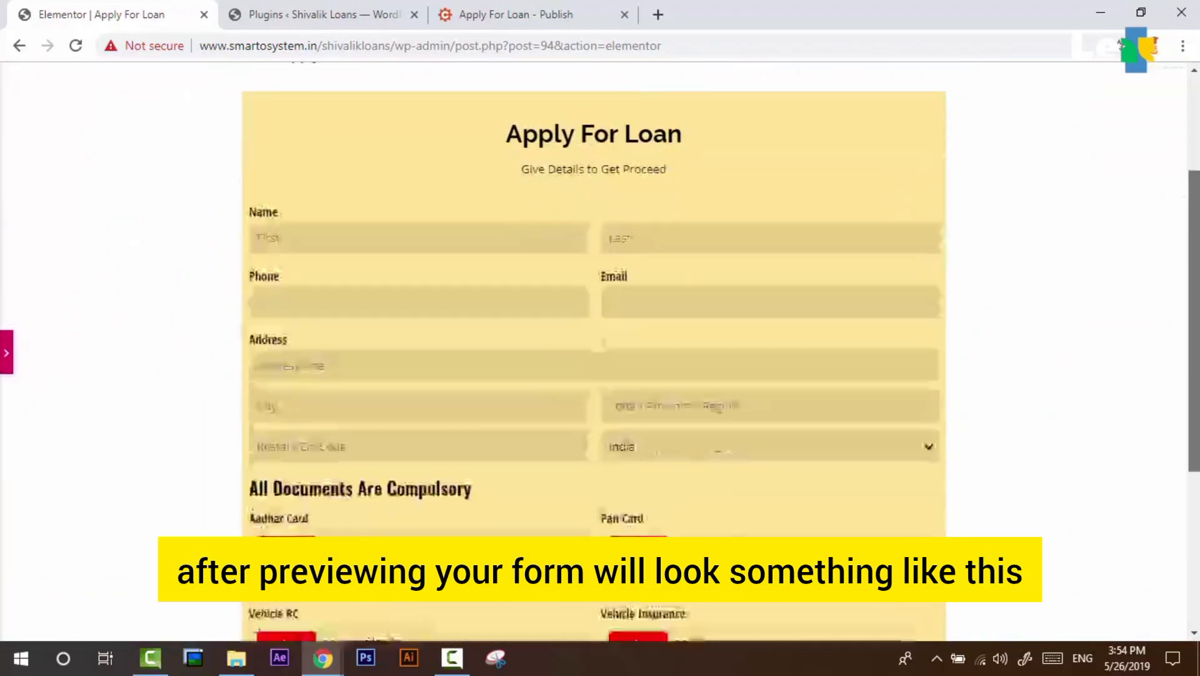
scroll(593, 350, "down", 2)
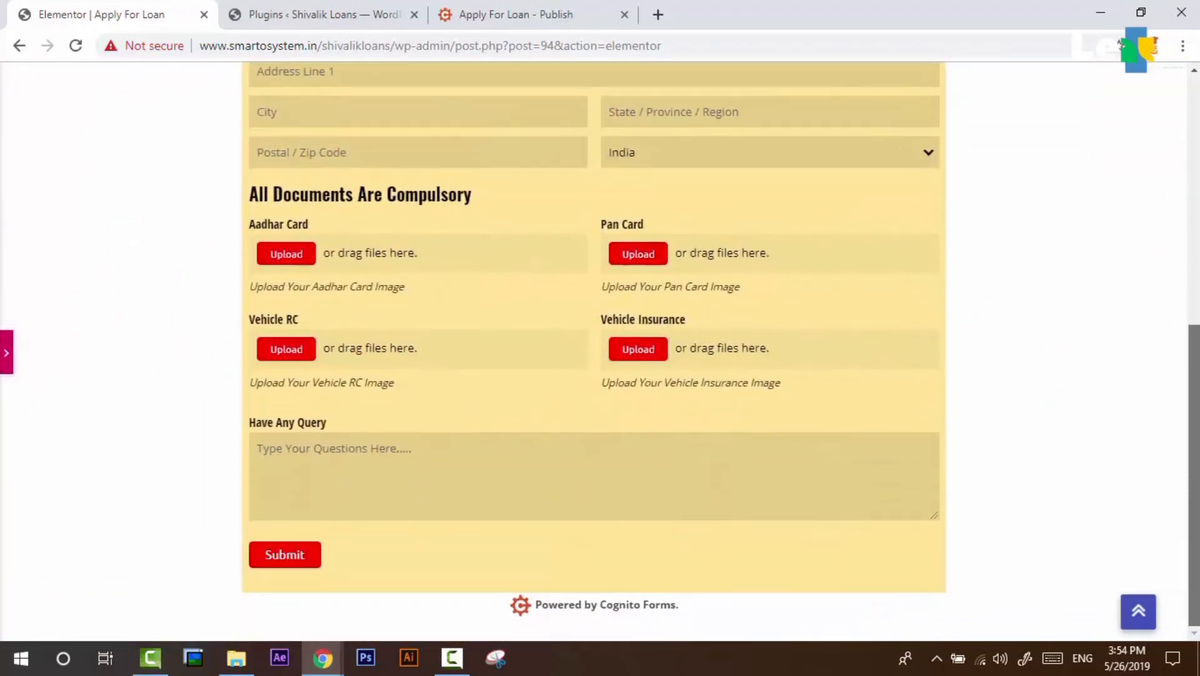
scroll(593, 351, "up", 5)
left_click_drag(1196, 274, 1194, 249)
Review the Form and Page style settings in Cognito Forms and browse the files available for a page background image without choosing one
left_click(550, 7)
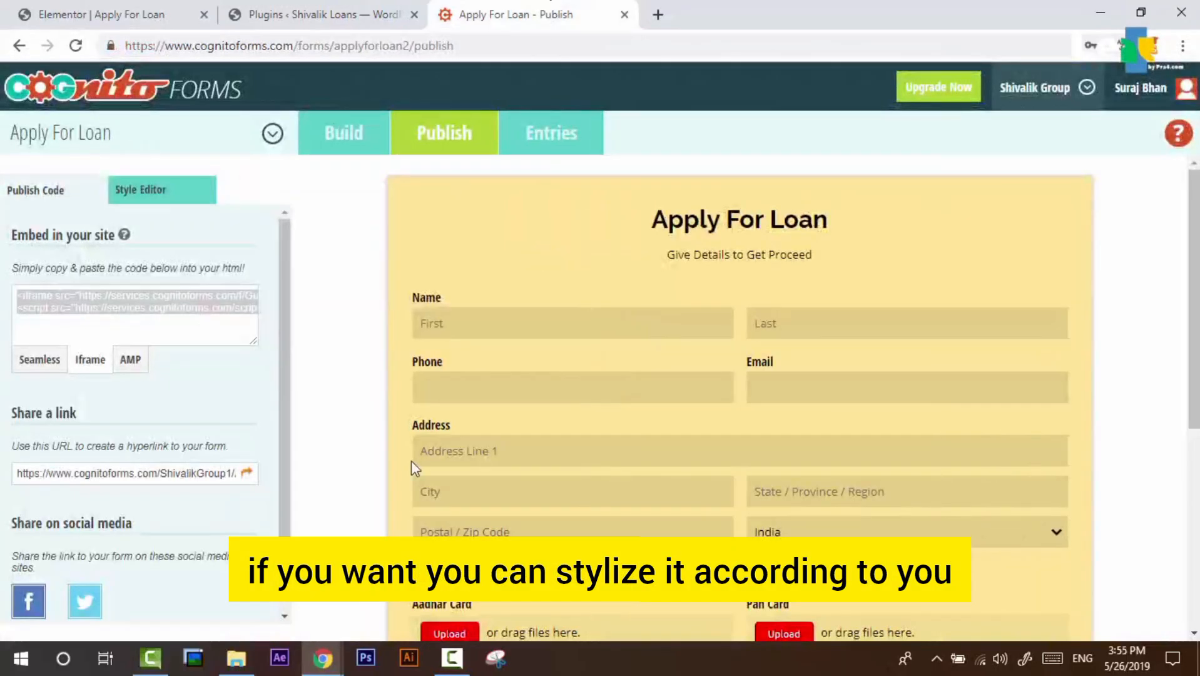
left_click(171, 200)
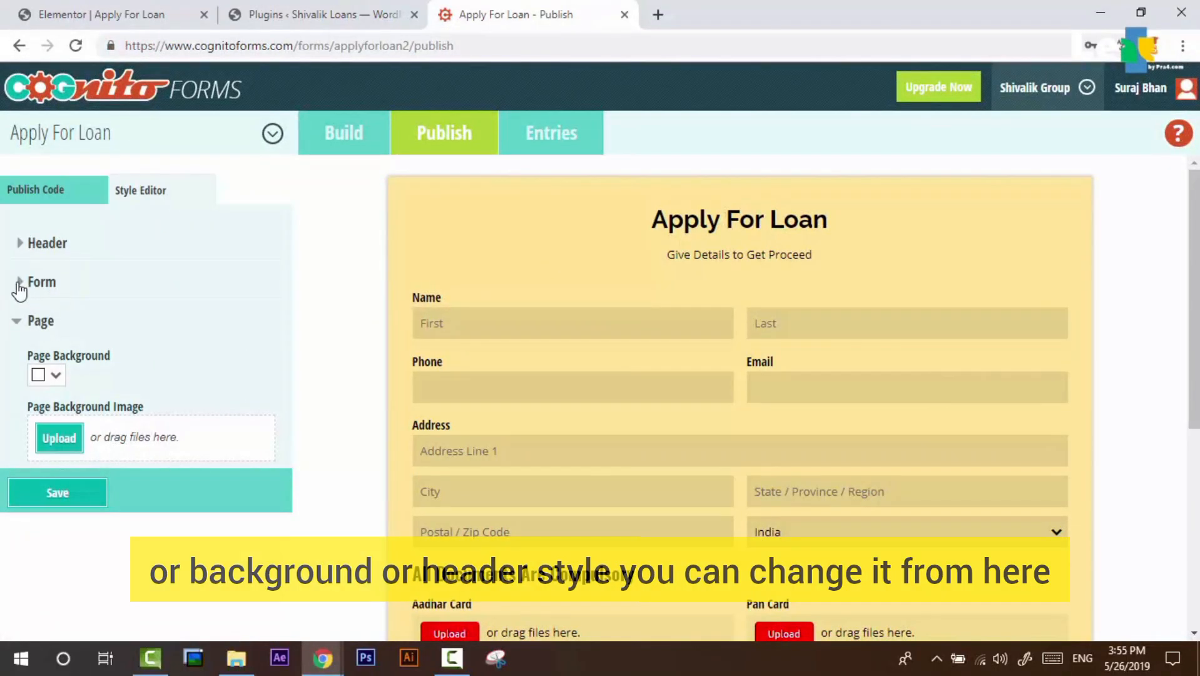
left_click(20, 283)
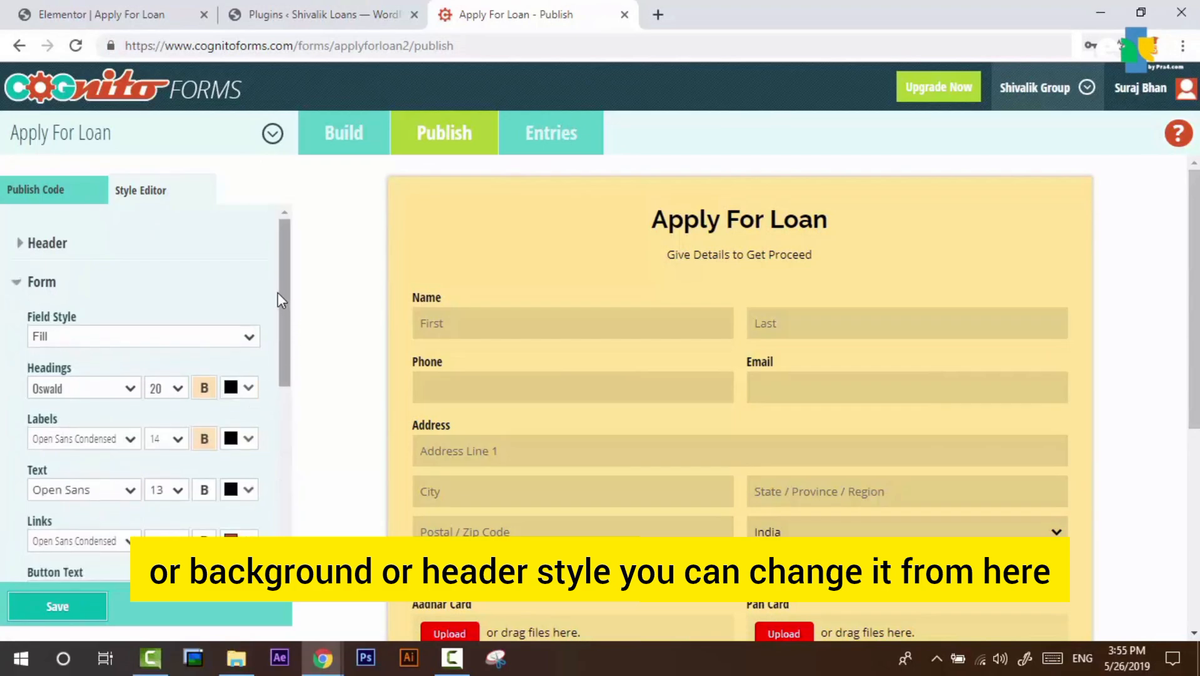
left_click_drag(278, 293, 300, 514)
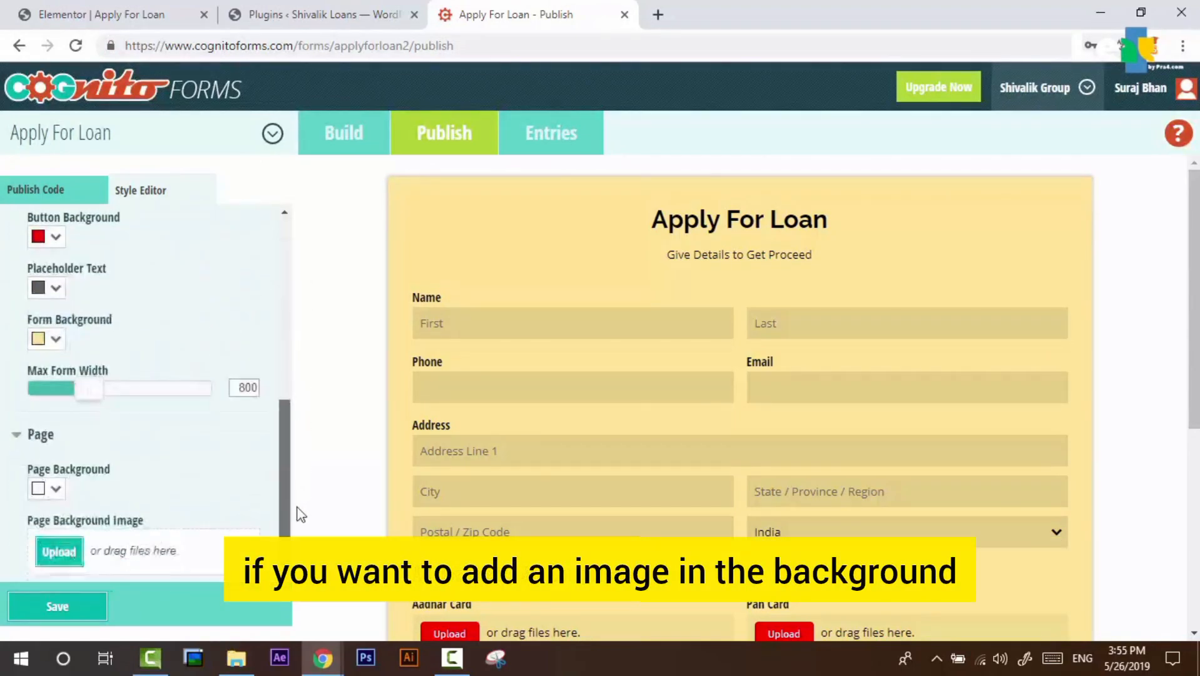
left_click(63, 553)
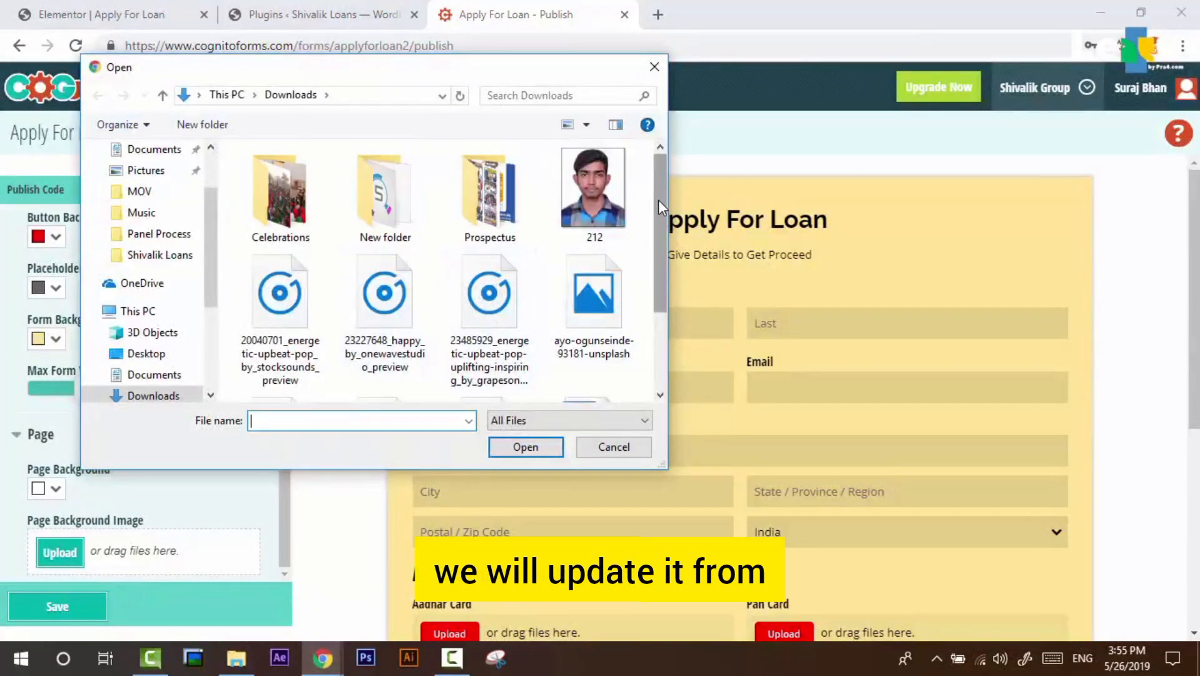
mouse_move(660, 200)
left_mouse_down()
mouse_move(661, 288)
mouse_move(661, 192)
left_mouse_up()
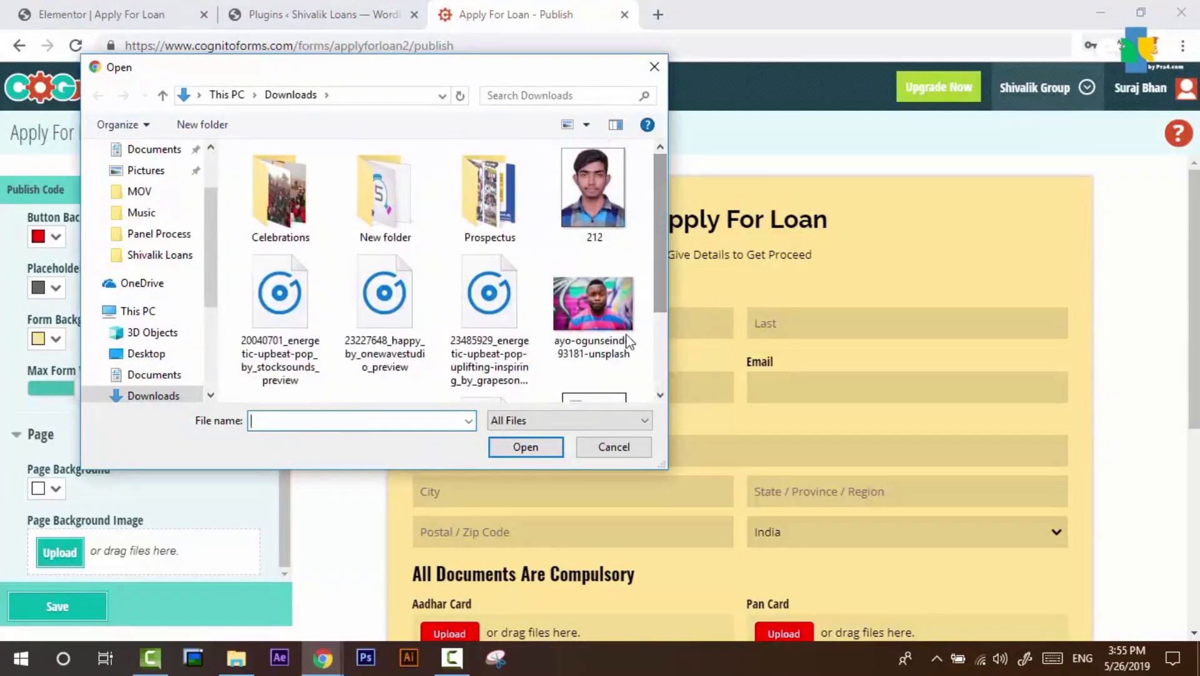
left_click(600, 446)
Return to Elementor, show its editing panel, and select the "Fill a Short Form" heading on the live Apply for Loan page for reference
left_click(333, 6)
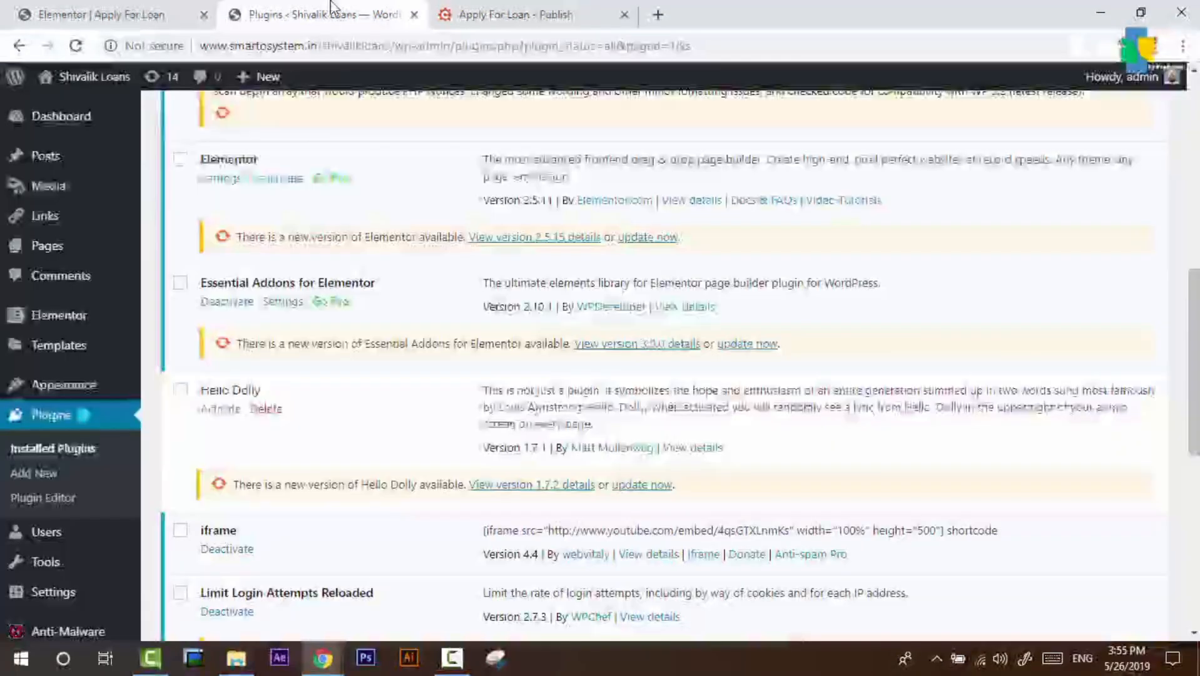
left_click(128, 9)
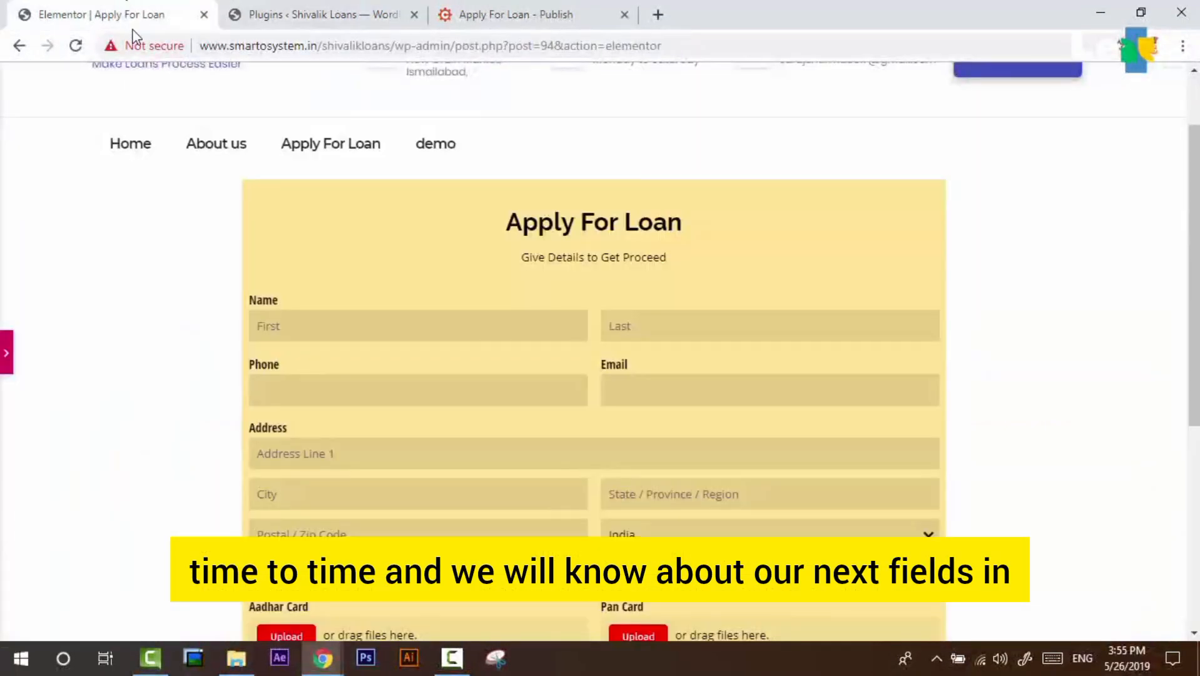
left_click(8, 358)
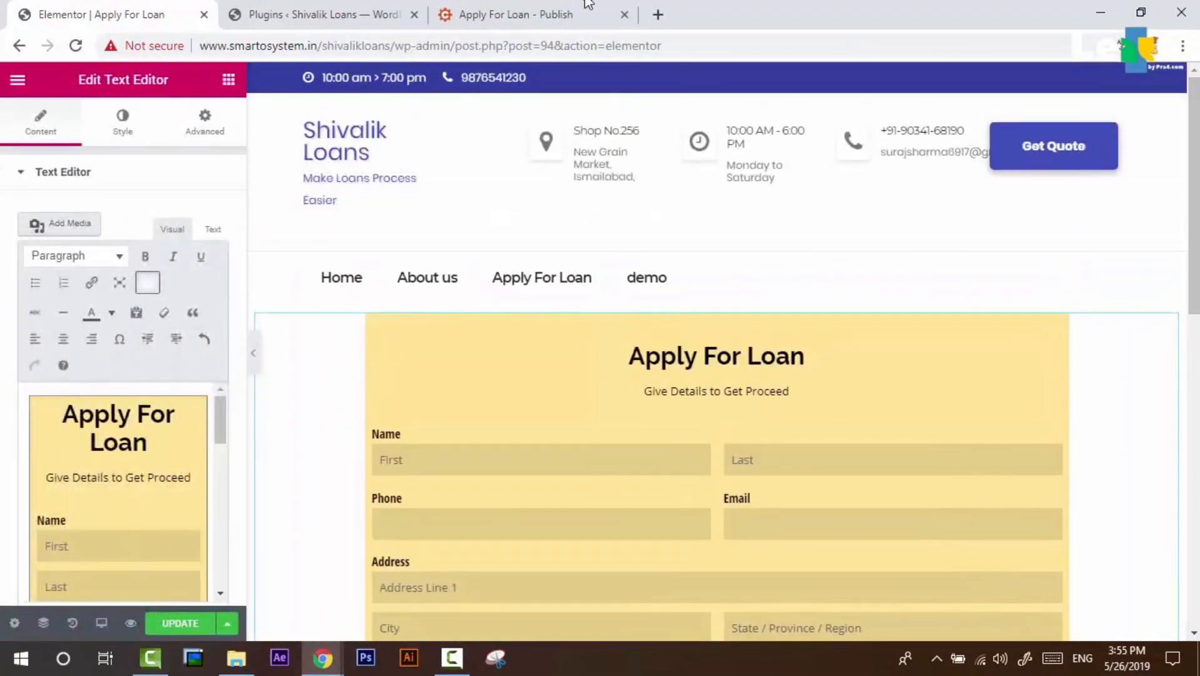
left_click(322, 657)
left_click(412, 563)
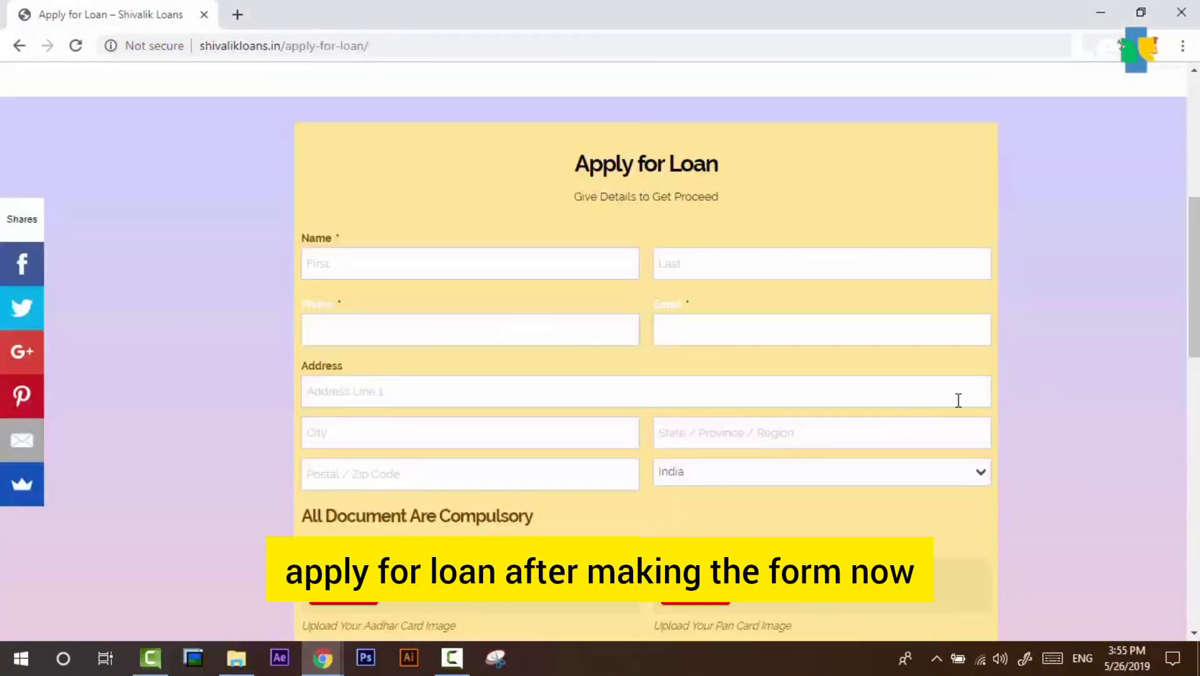
scroll(1167, 340, "up", 5)
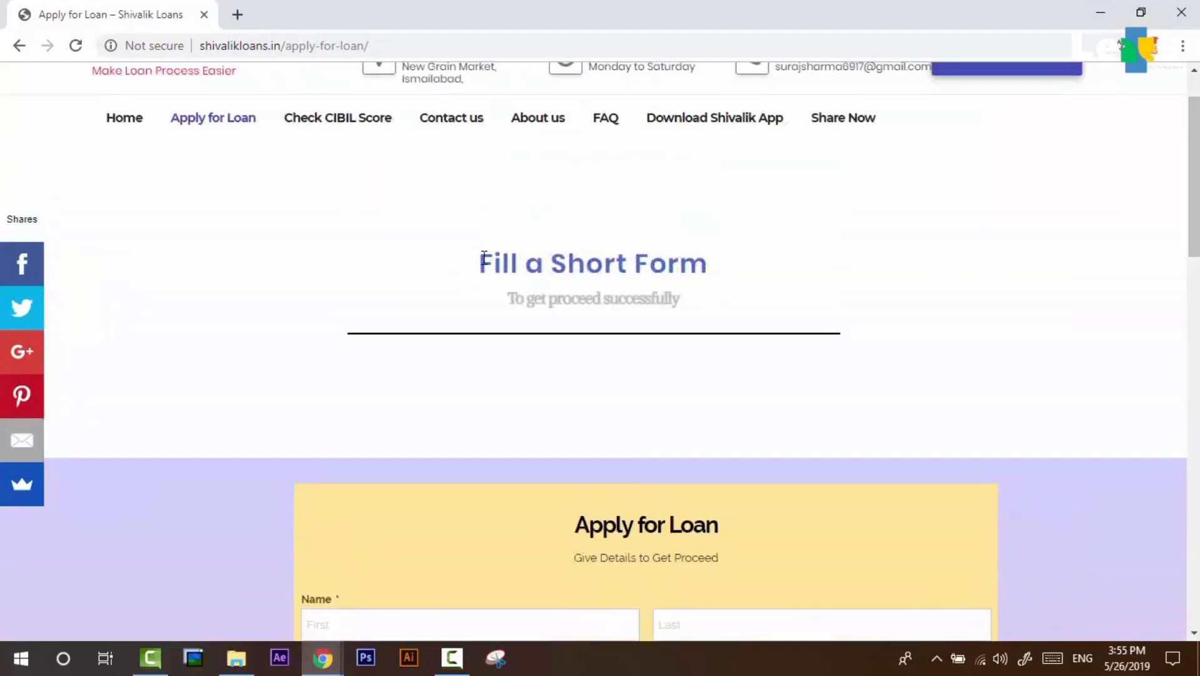
left_click_drag(482, 257, 716, 266)
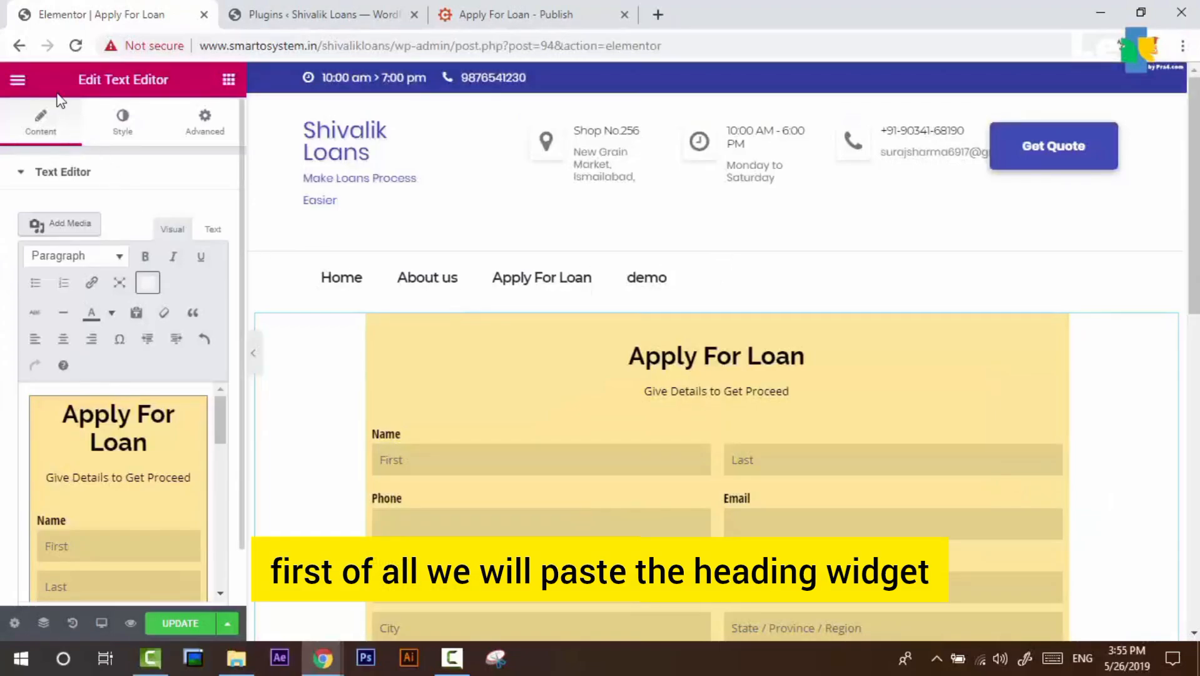
Add a single-column section above the form containing a centred Heading widget that reads "Fill a Short Form"
left_click(17, 80)
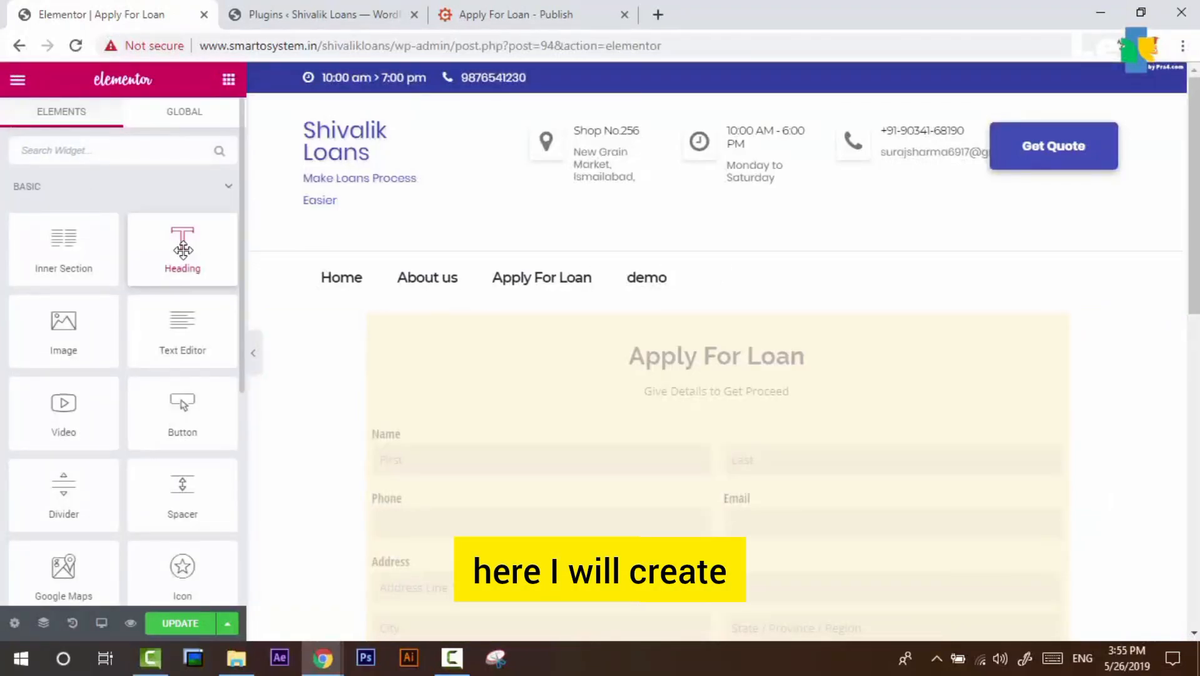
left_click_drag(182, 250, 207, 251)
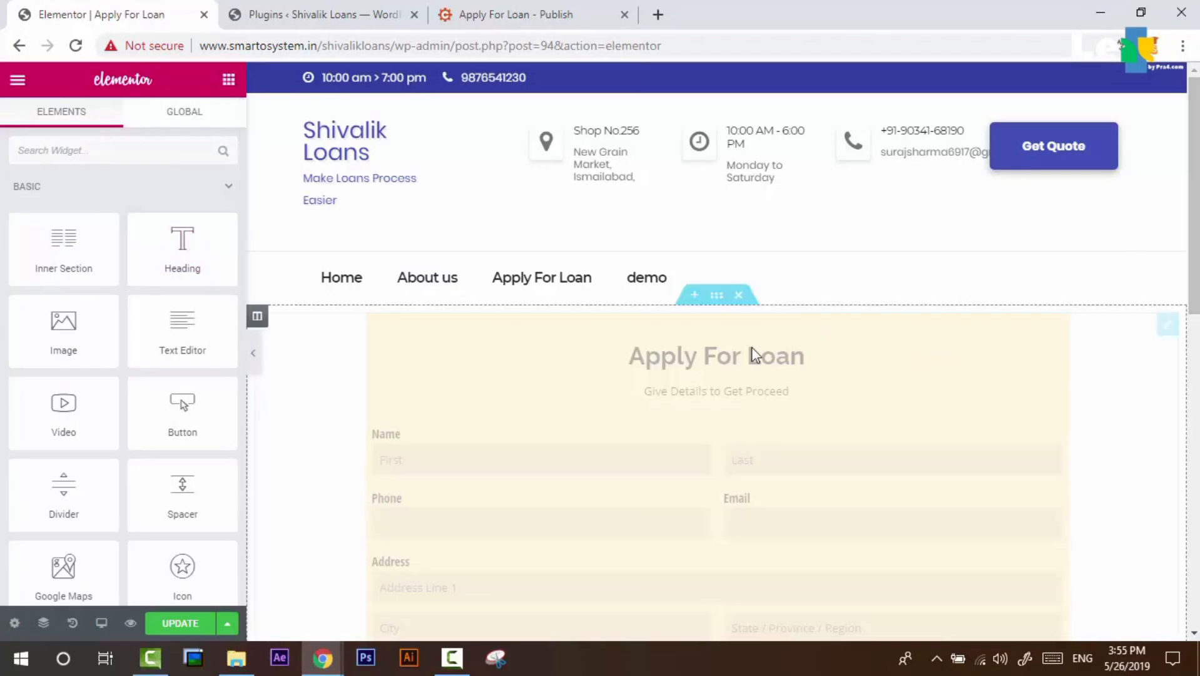
left_click(695, 297)
left_click(694, 377)
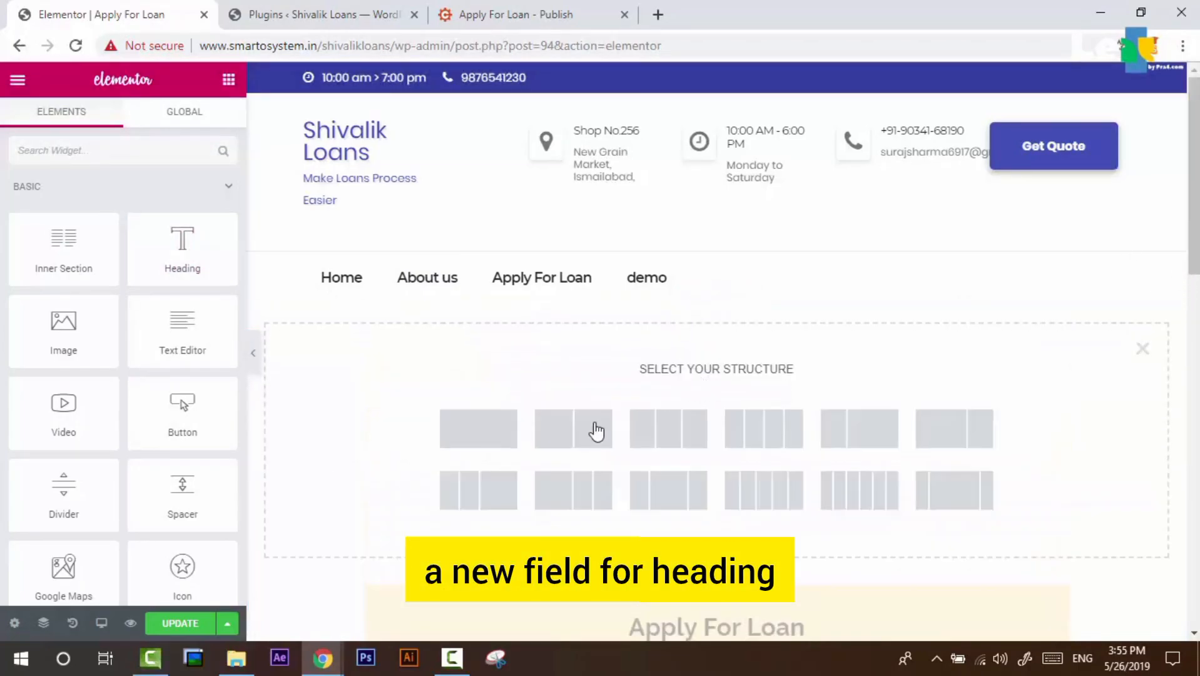
left_click(487, 439)
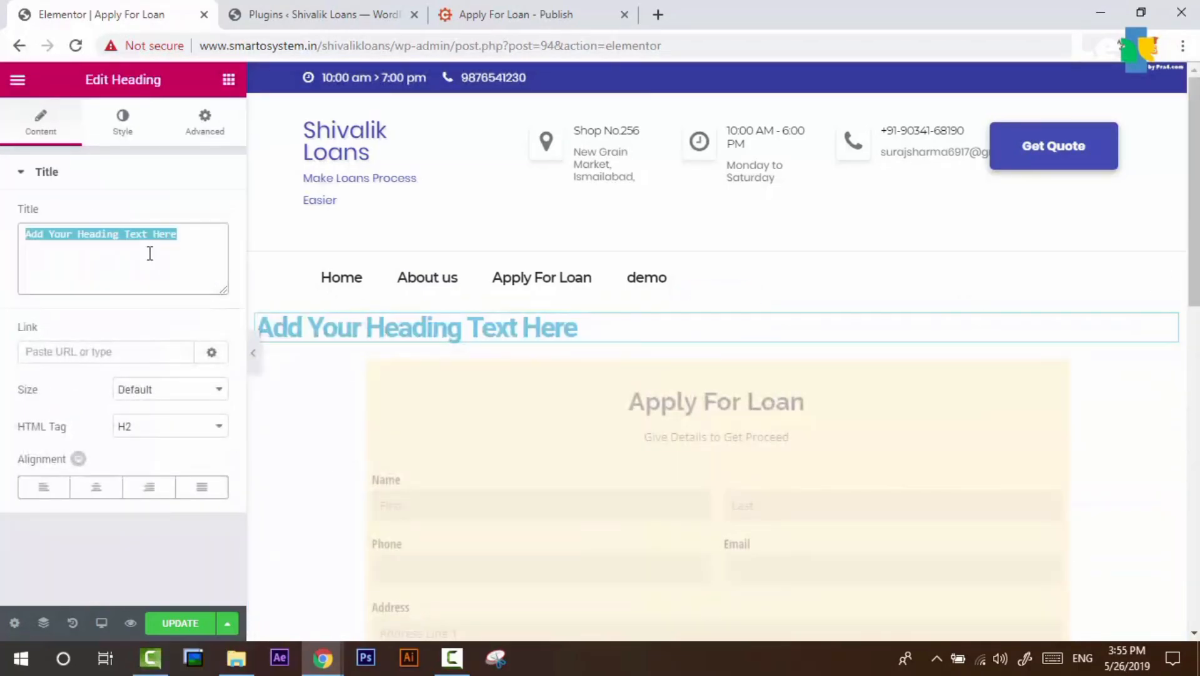
type("Fill a Short Form")
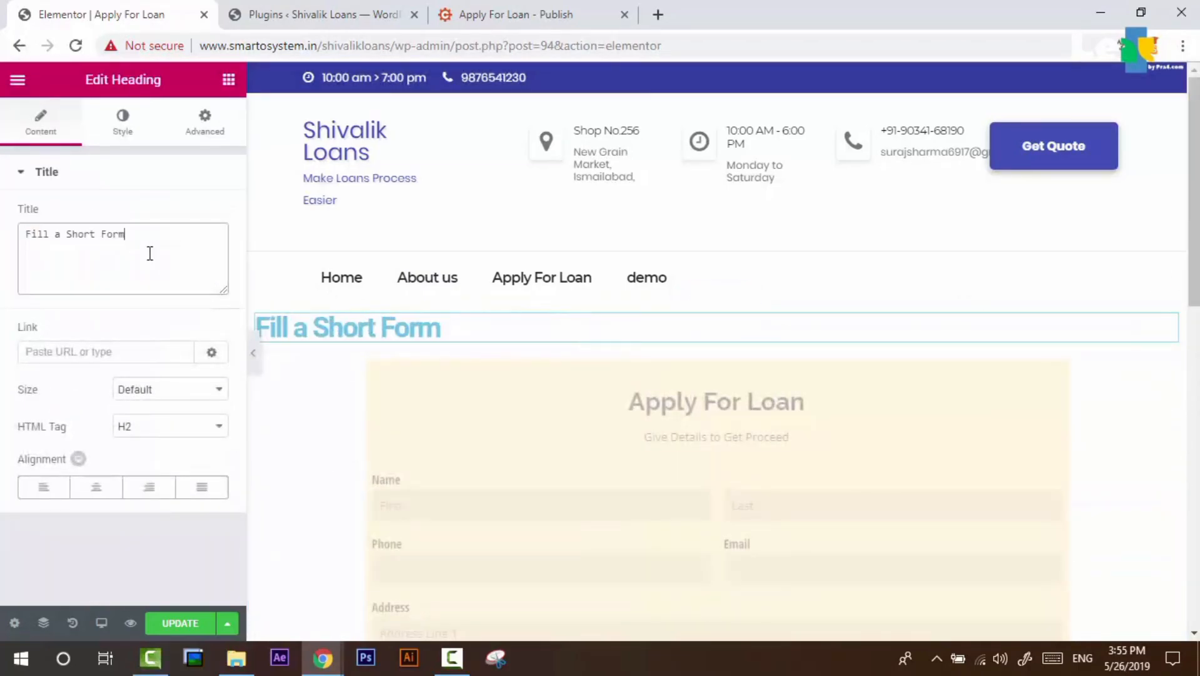
left_click(100, 488)
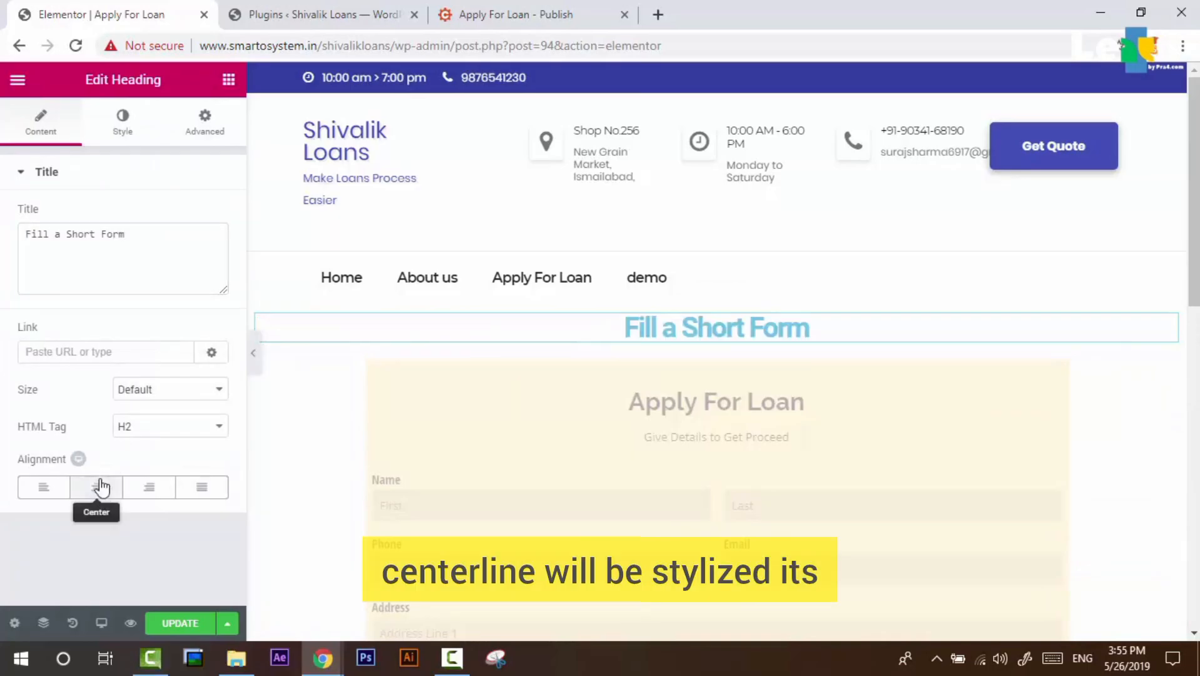
Check the heading colour on the live page and set the new heading's text colour to the matching purple-blue preset
left_click(122, 131)
left_click(207, 215)
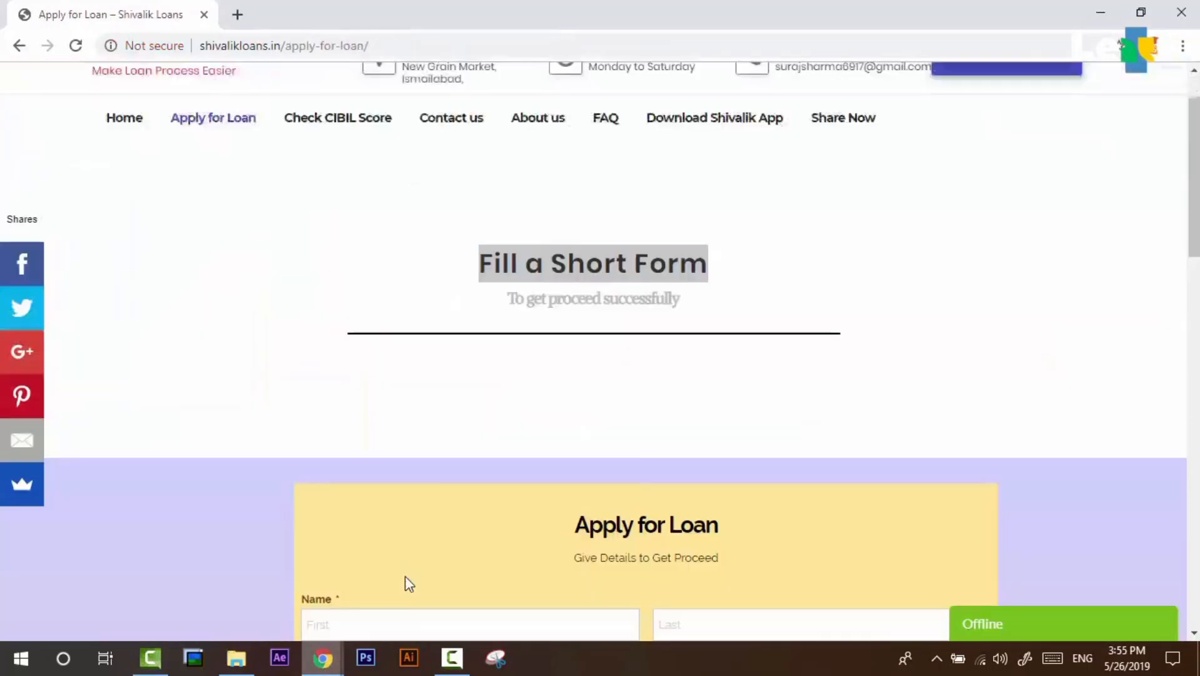
left_click(583, 257)
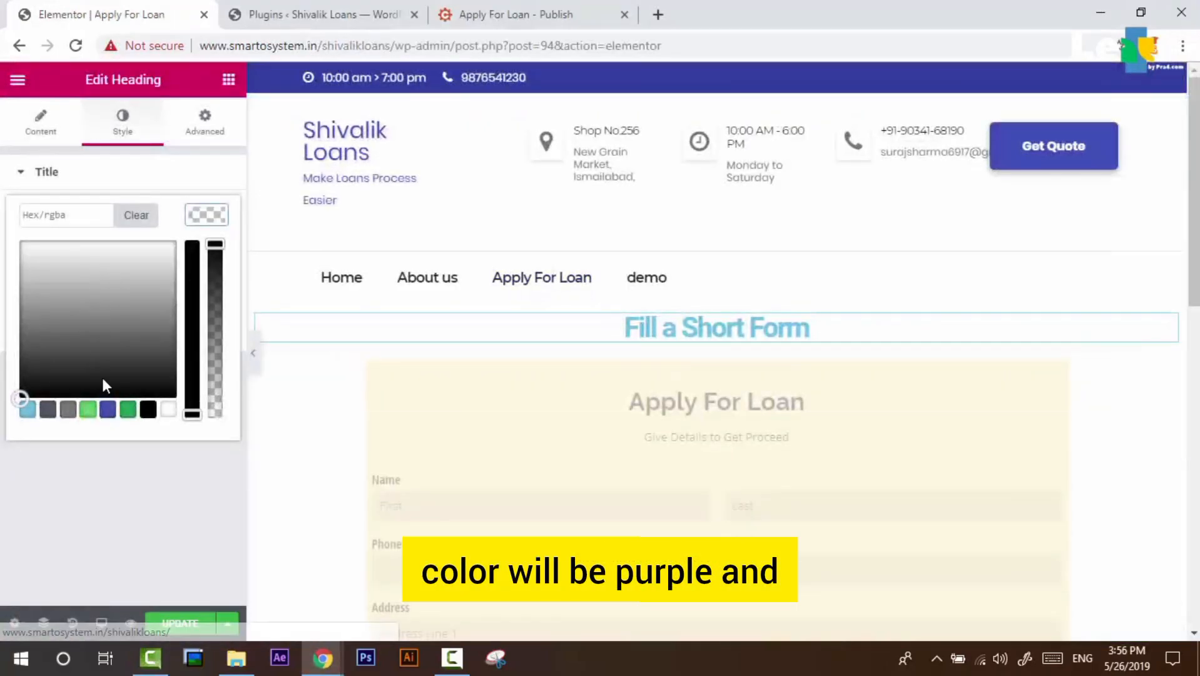
left_click(108, 411)
left_click(207, 216)
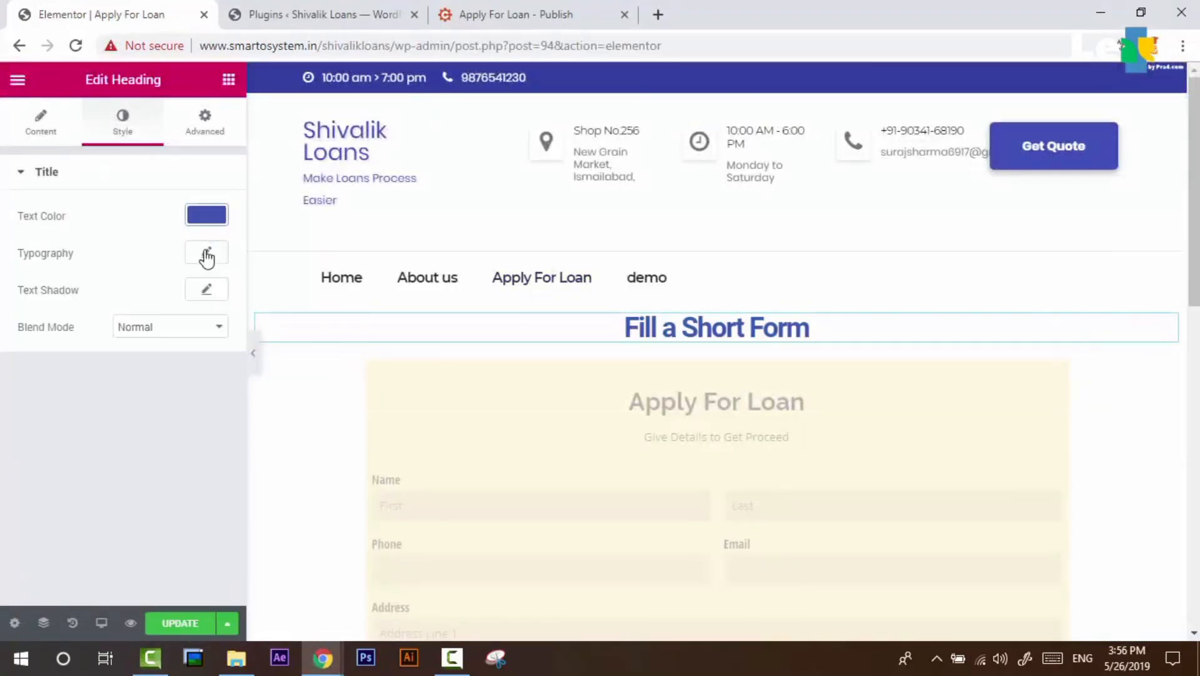
Set the heading's typography to the Poppins font family with a size of 31 px
left_click(207, 254)
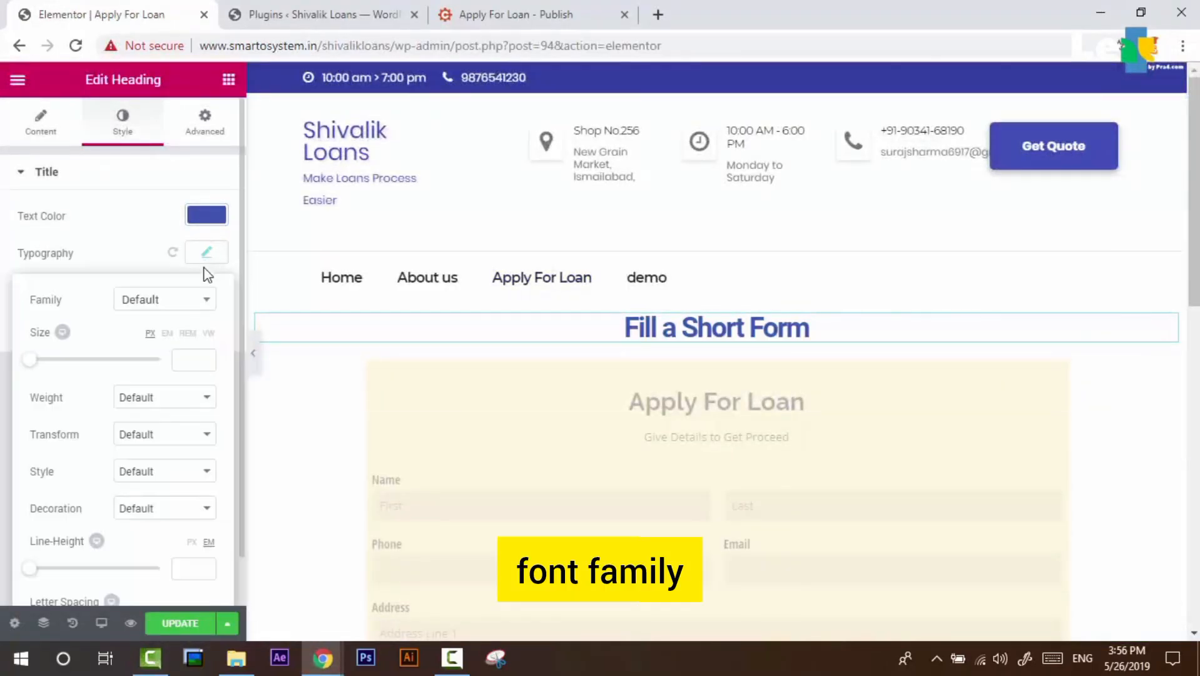
left_click(197, 301)
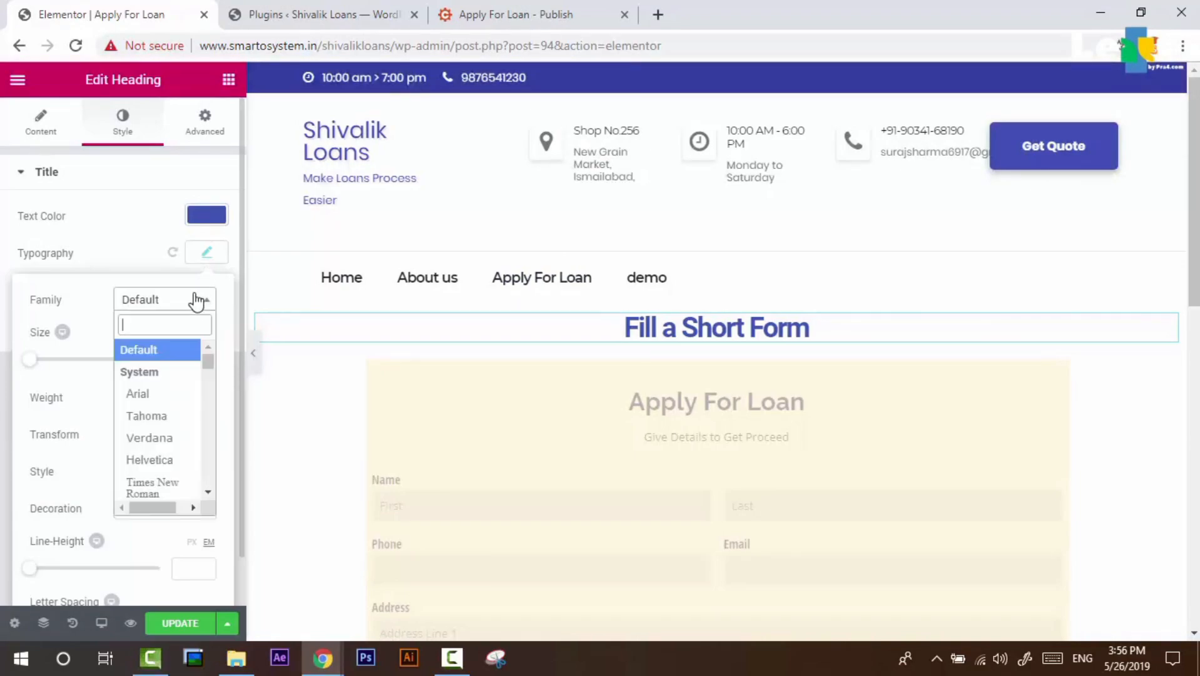
left_click(198, 301)
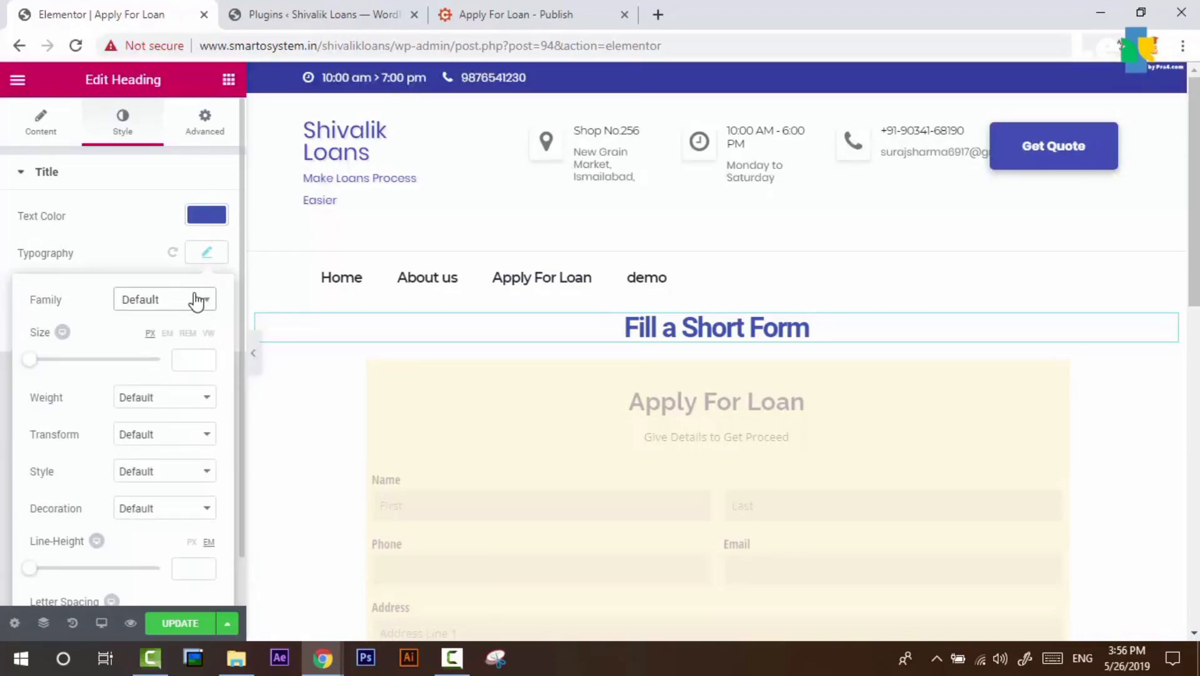
left_click(197, 301)
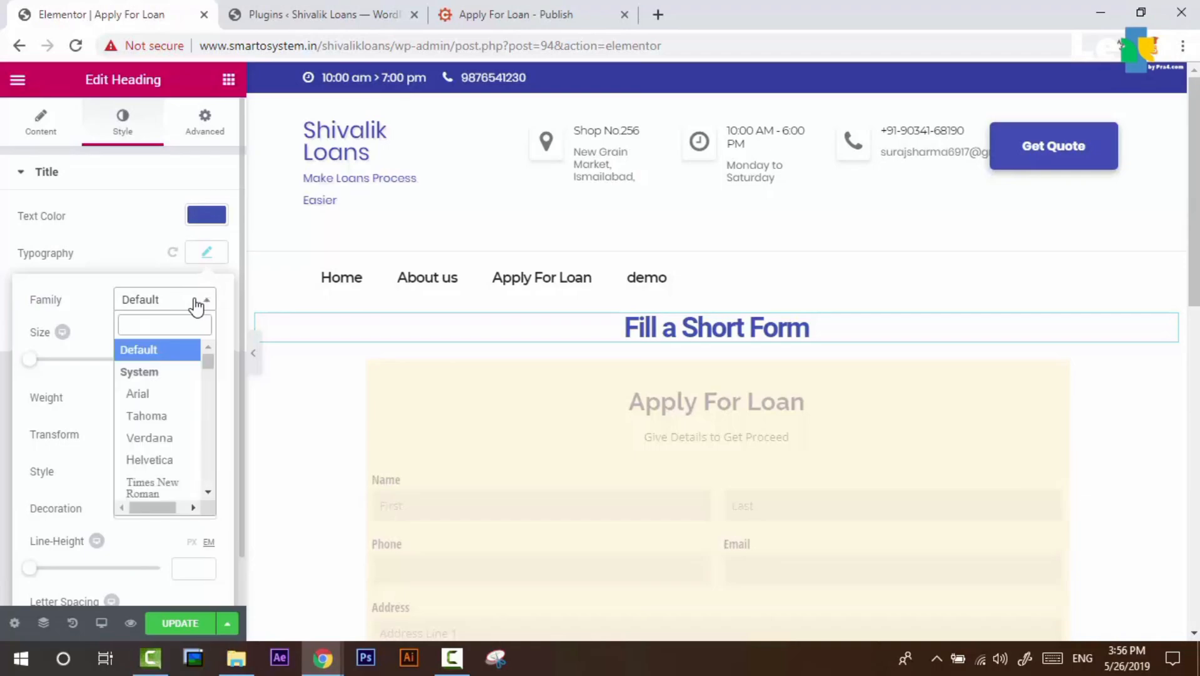
type("pop")
key("Return")
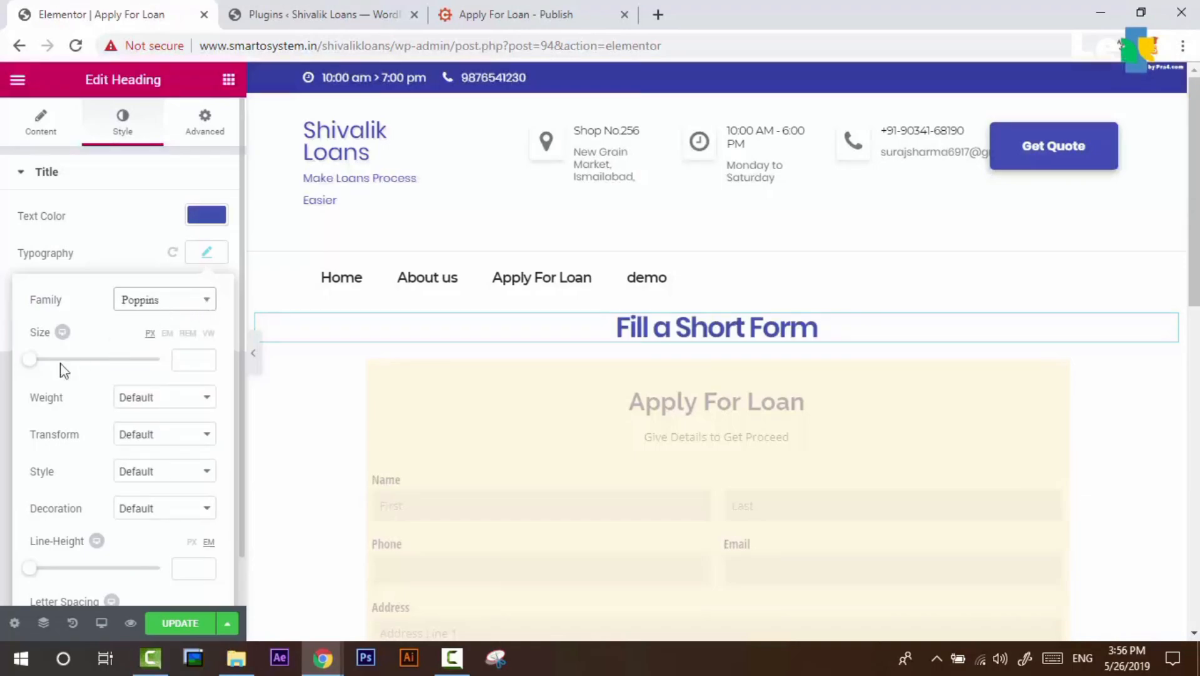
left_click_drag(29, 368, 50, 369)
left_click(208, 363)
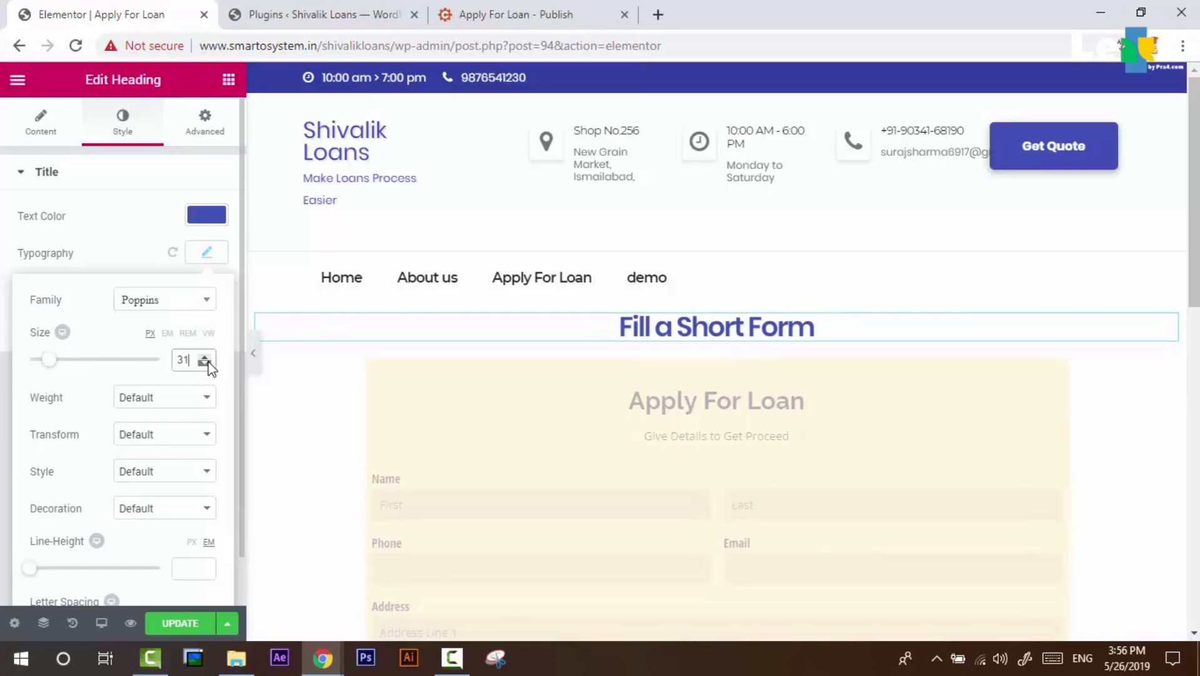
Set the heading's font size to 30 px and copy the "To get proceed successfully" line from the live Apply for Loan page
left_click(208, 363)
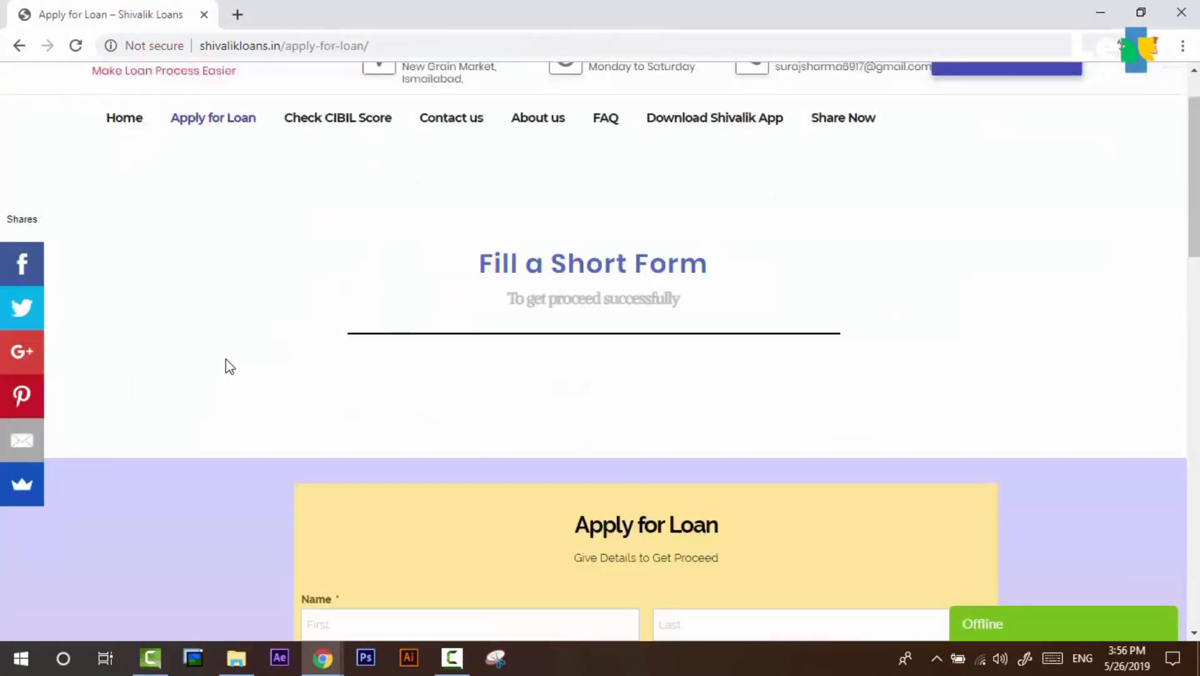
triple_click(529, 302)
key("ctrl+c")
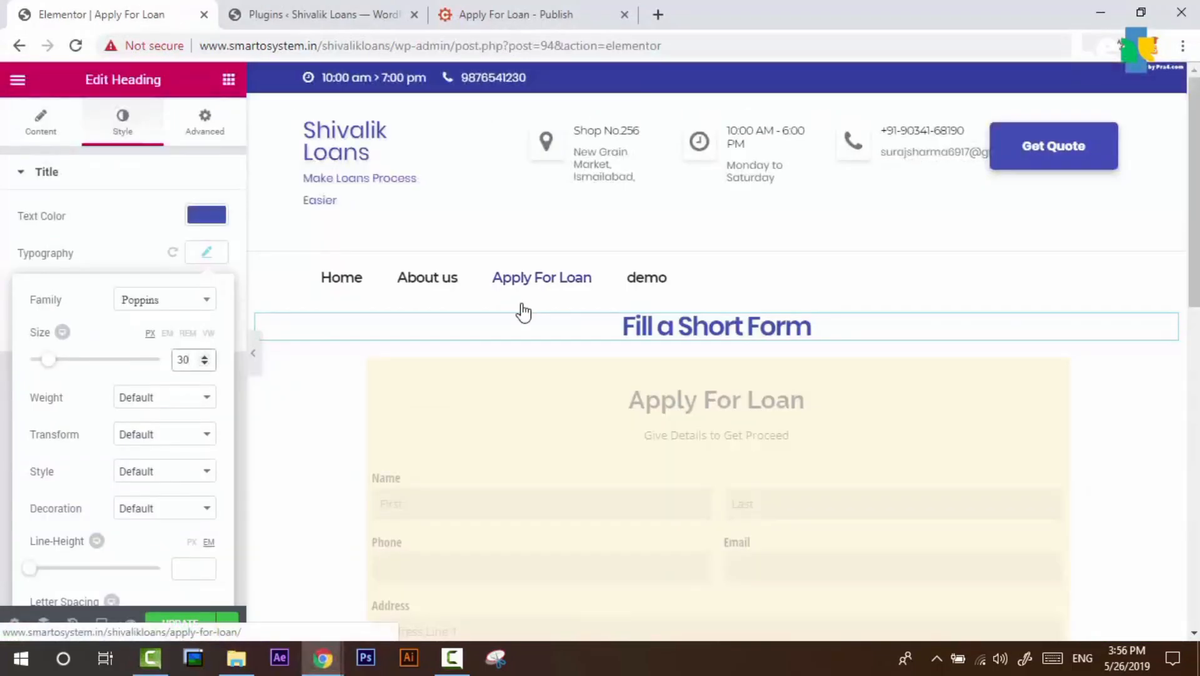
Add a centred Heading widget reading "To get proceed successfully" directly below the "Fill a Short Form" heading
double_click(23, 86)
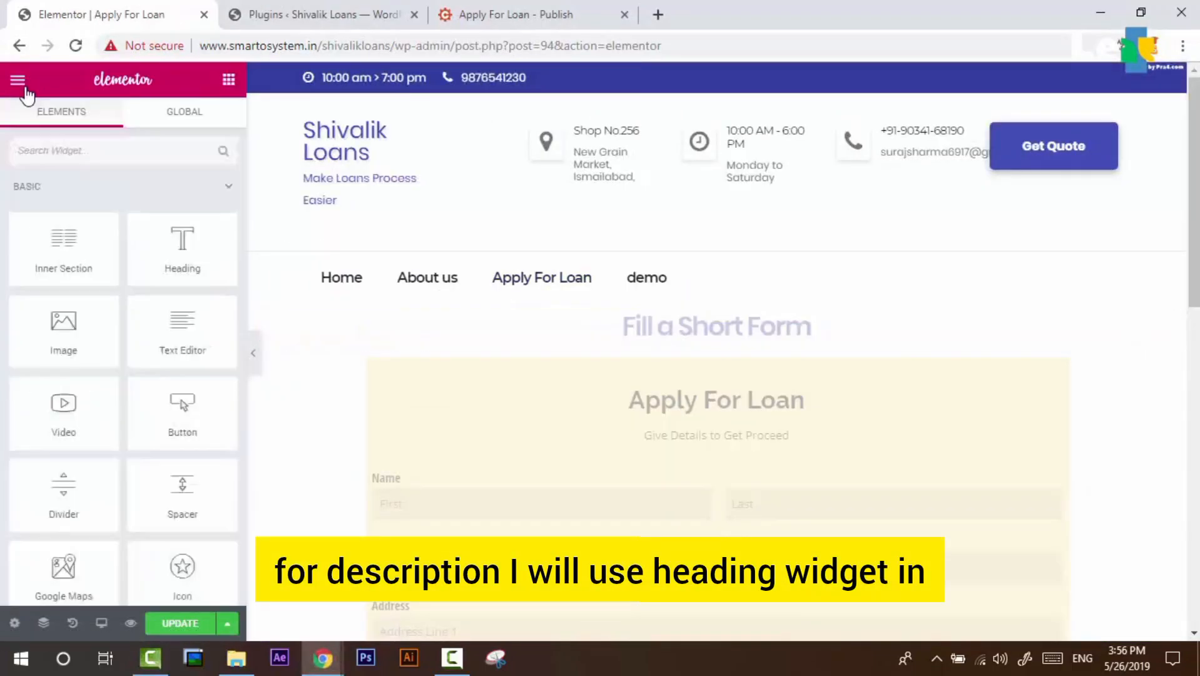
left_click_drag(194, 257, 692, 335)
left_click(154, 237)
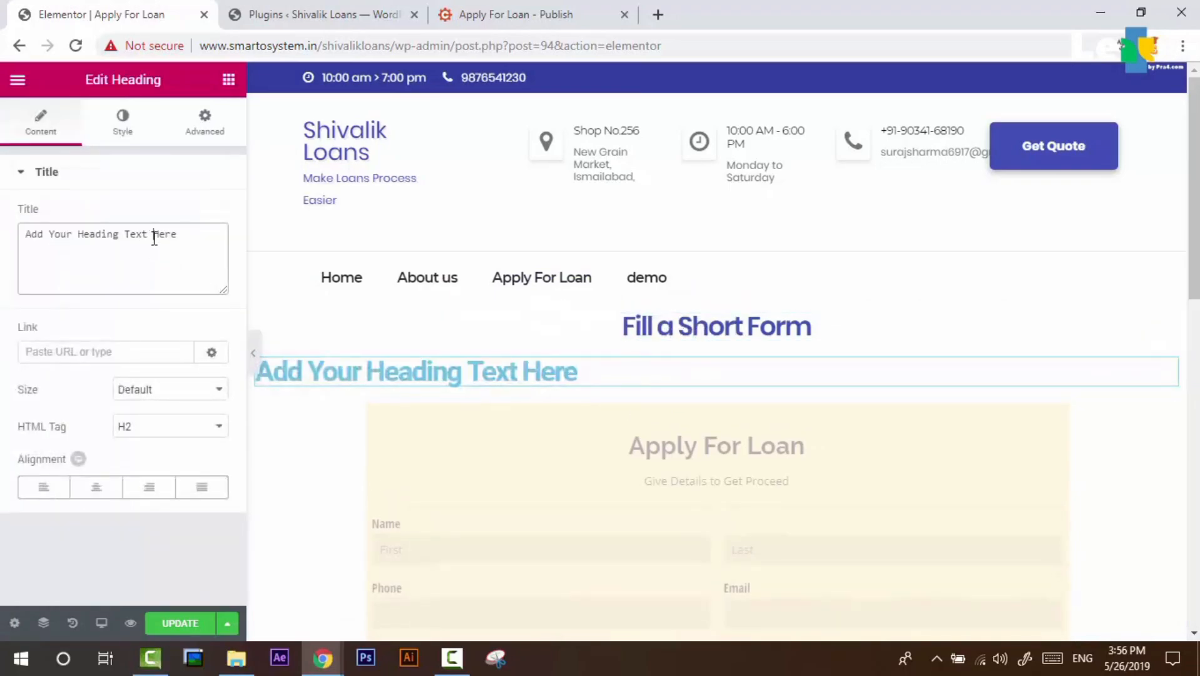
key("ctrl+a")
key("ctrl+v")
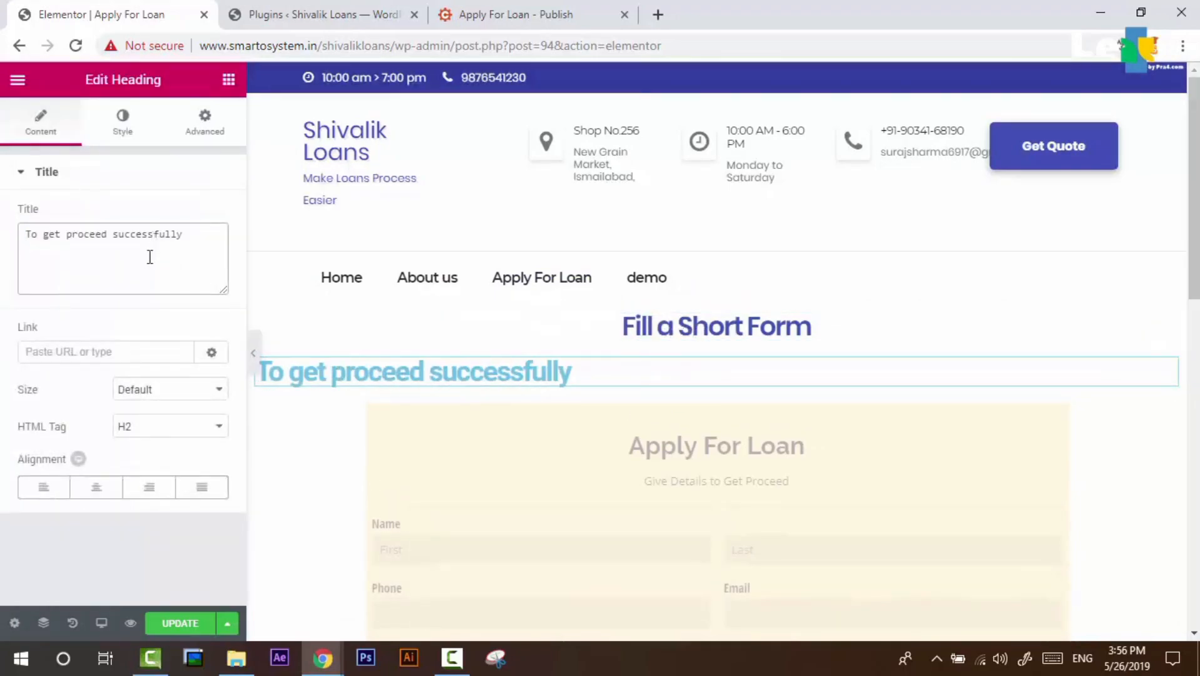
left_click(98, 487)
Set the subheading's text colour to the dark grey preset #54595f
left_click(122, 120)
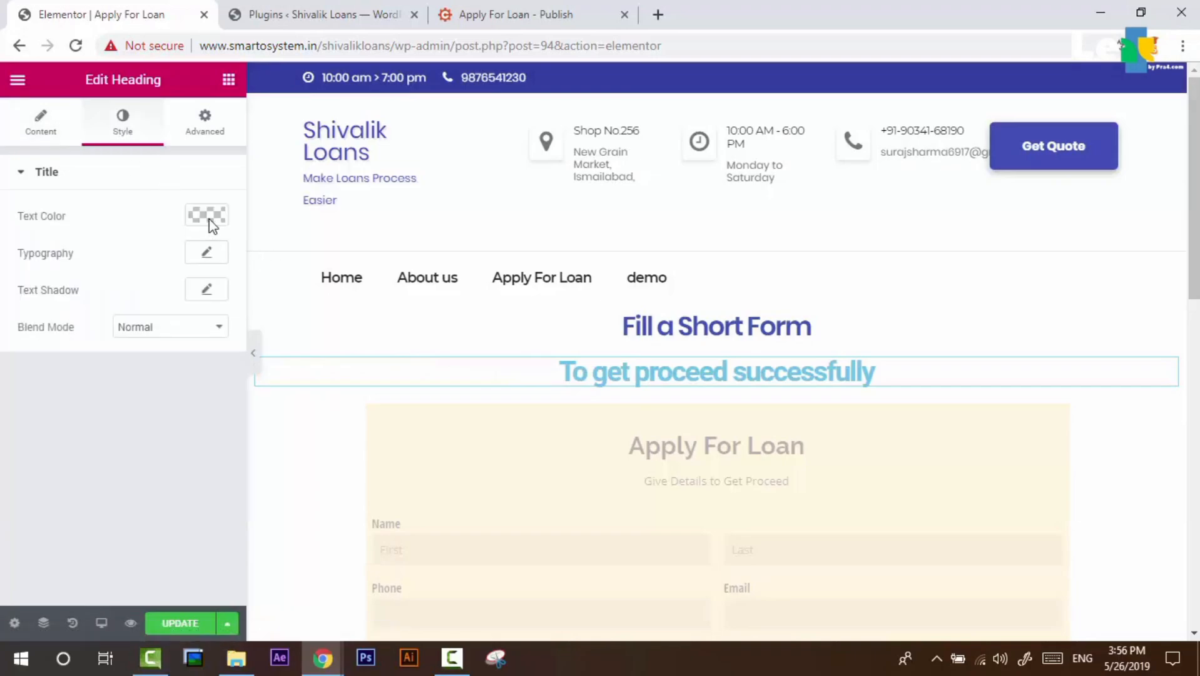
left_click(209, 216)
left_click(53, 411)
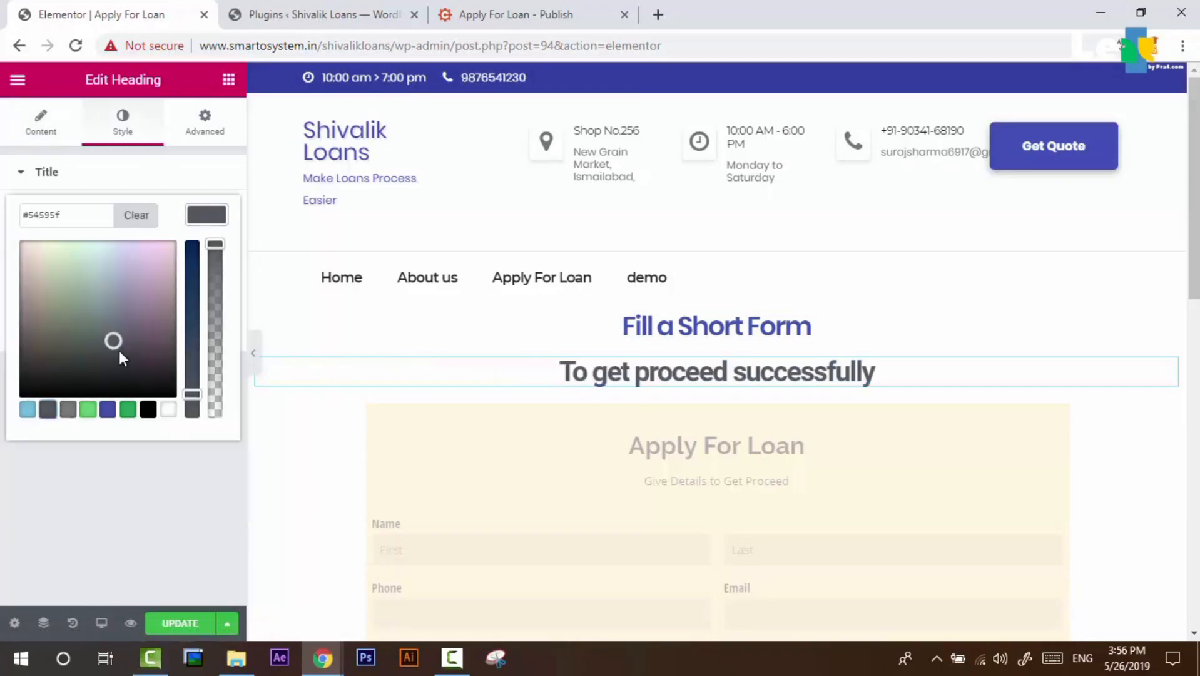
left_click(208, 219)
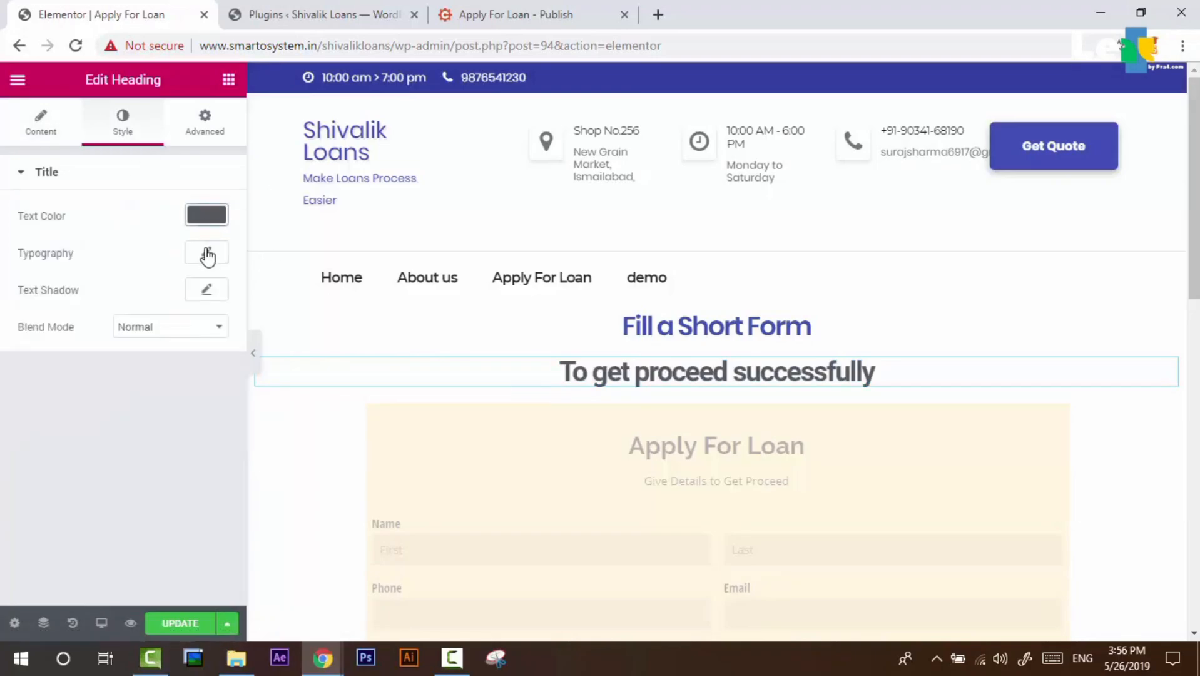
Set the subheading's typography to the Playfair Display font family with a size of 16 px
left_click(207, 253)
left_click(194, 301)
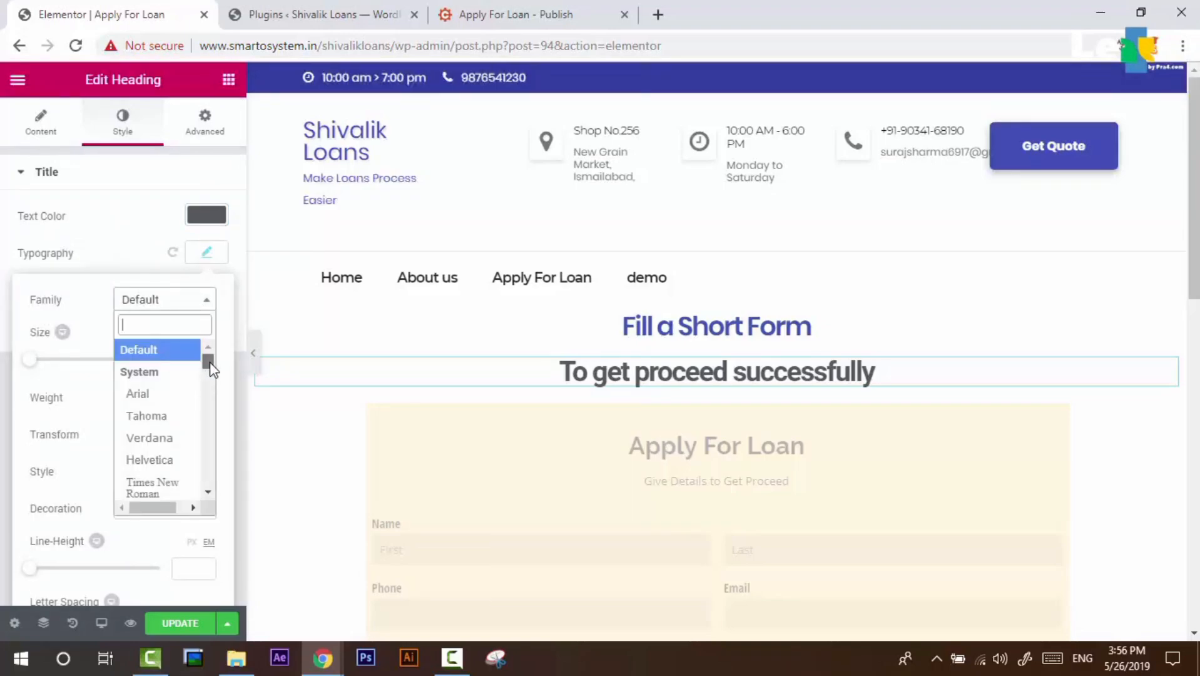
left_click_drag(211, 369, 212, 371)
type("y")
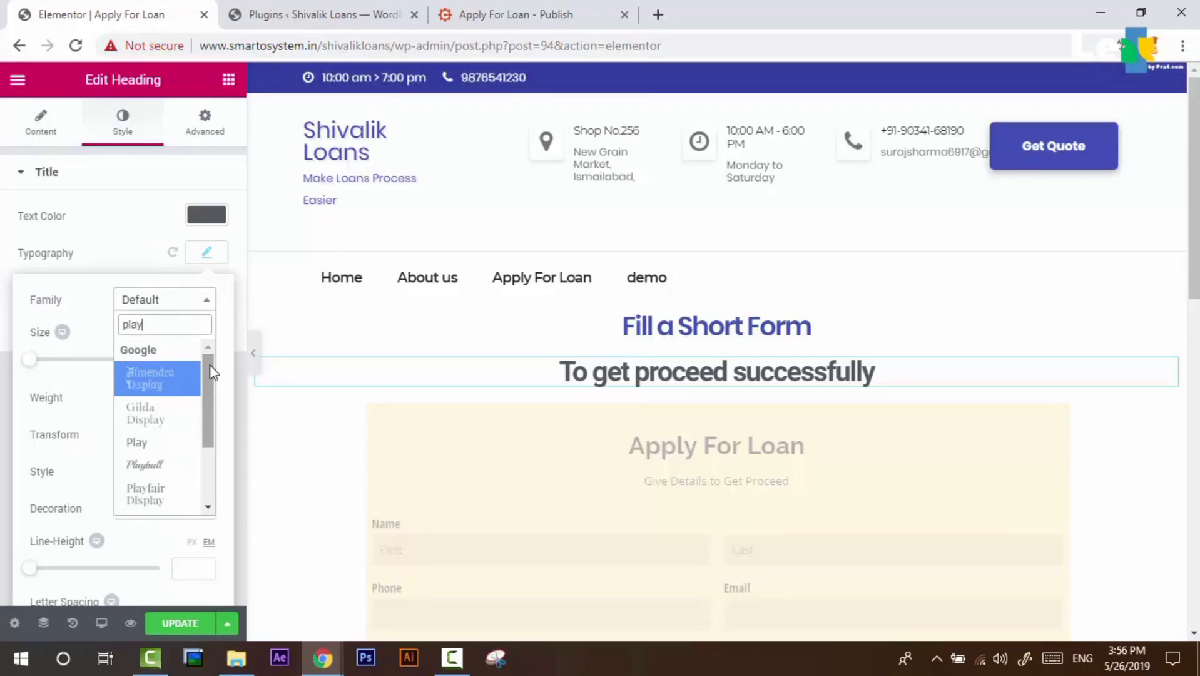
left_click(160, 494)
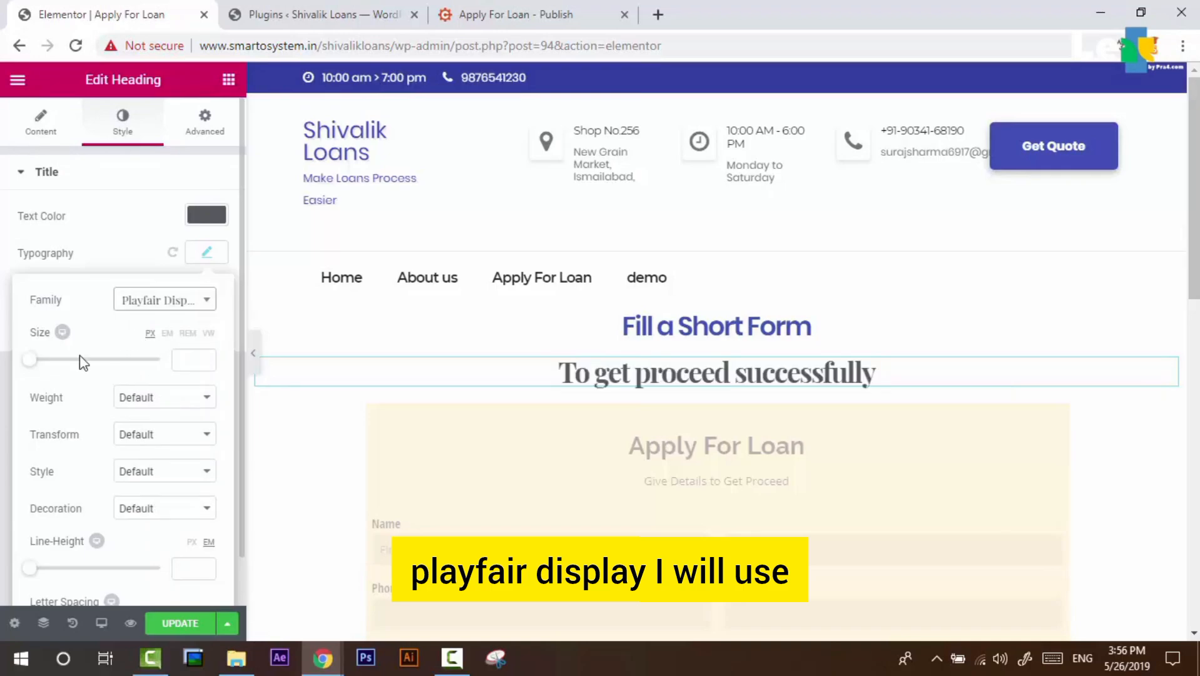
left_click_drag(36, 361, 38, 362)
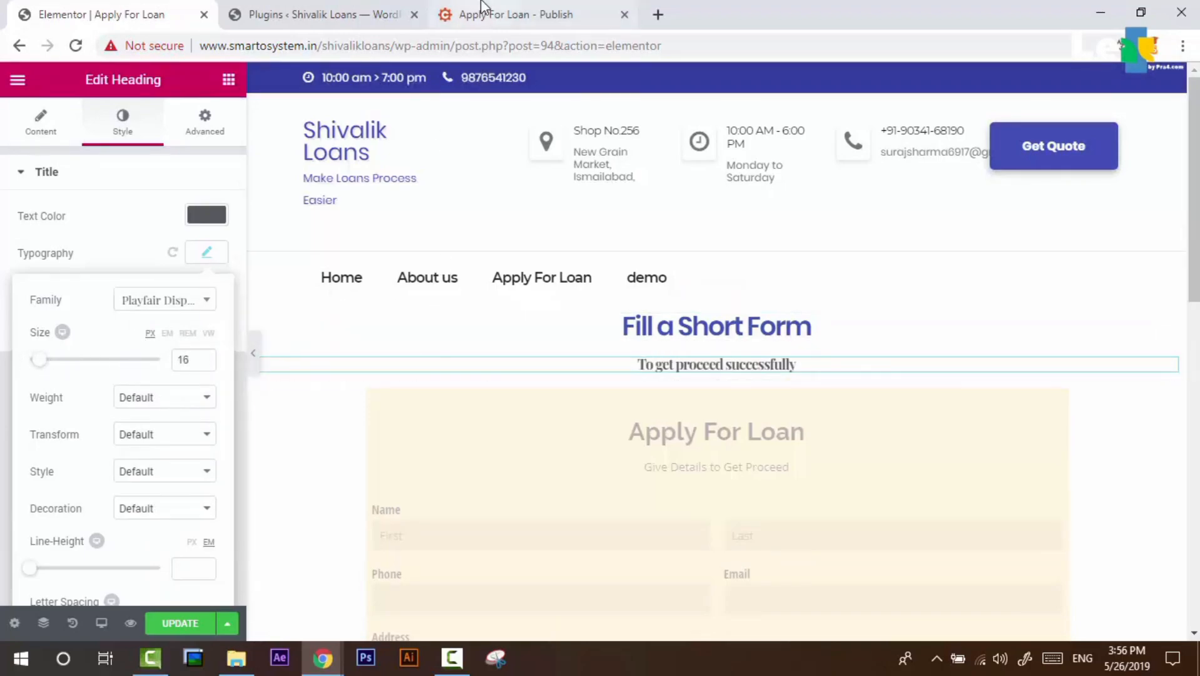
Following the live page, add a centred solid Divider below the subheading with weight 2, width 61% and gap 9
mouse_move(323, 656)
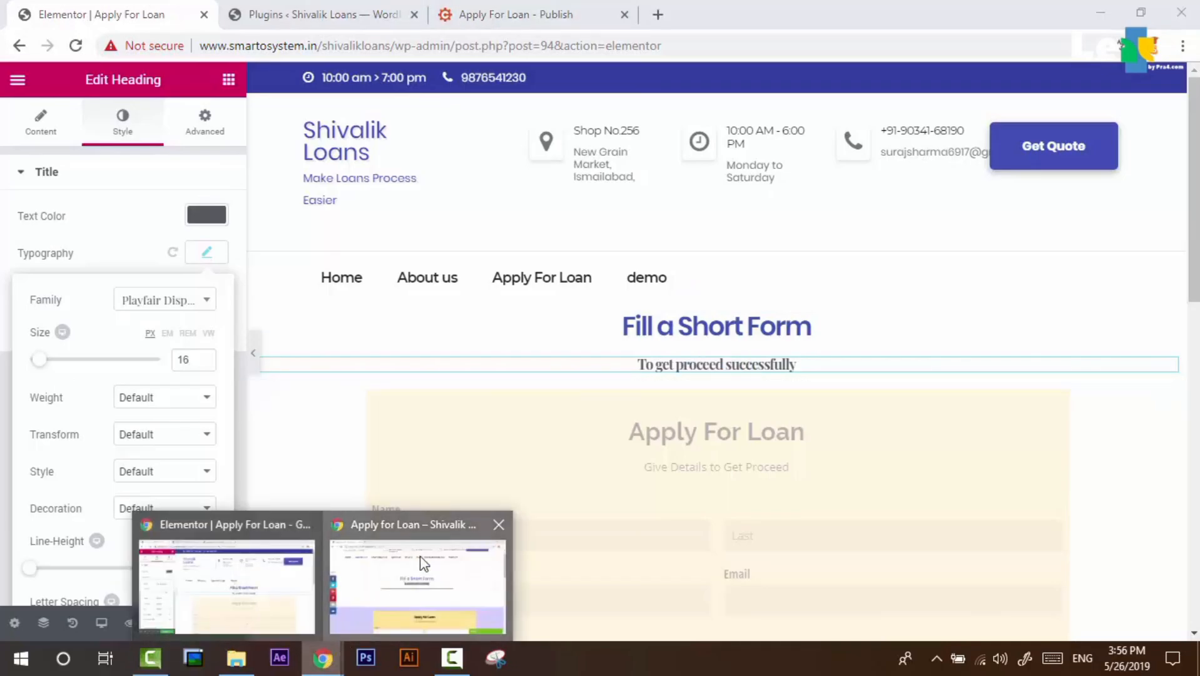
left_click(423, 563)
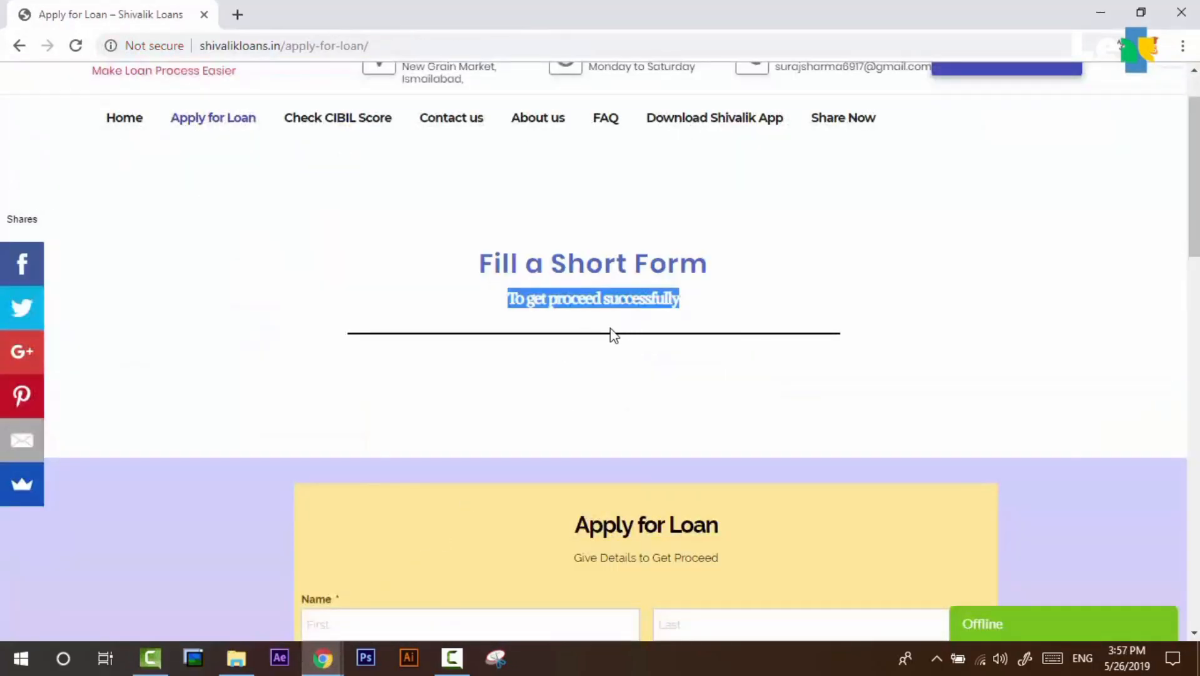
key("alt+Tab")
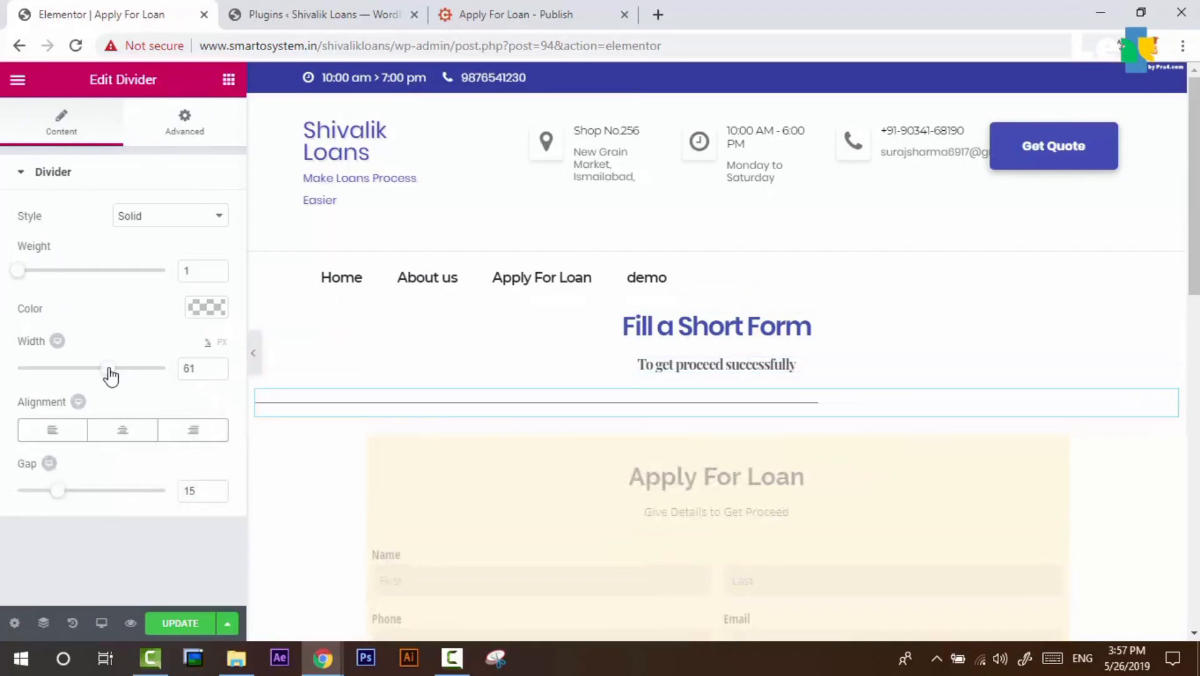
left_click(122, 428)
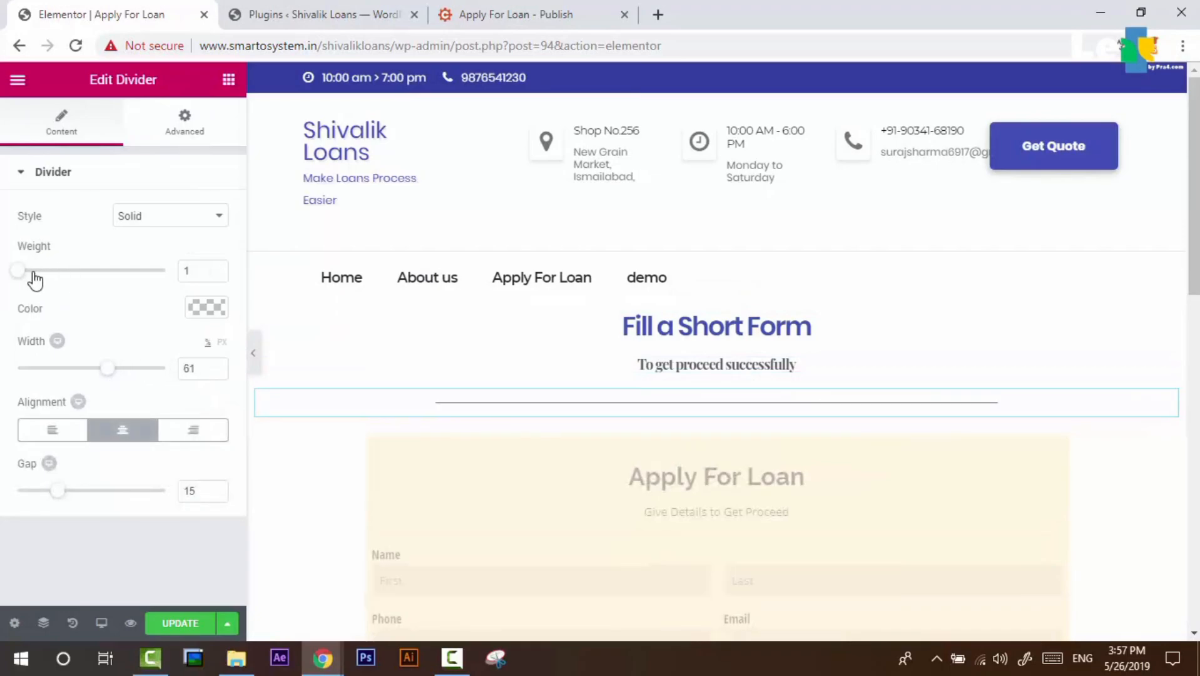
left_click_drag(36, 273, 37, 273)
left_click_drag(70, 497, 40, 497)
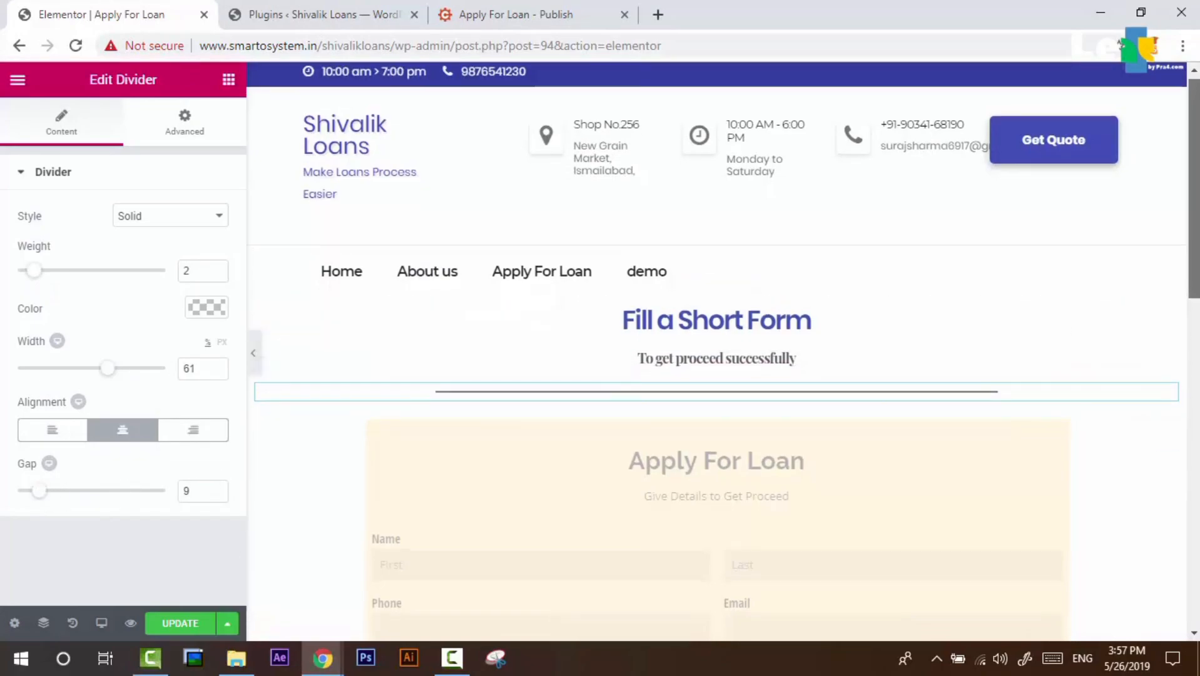
Unlink the heading section's margins and set its top margin to 150 px and its bottom margin to 50 px
scroll(782, 391, "down", 1)
scroll(742, 304, "down", 3)
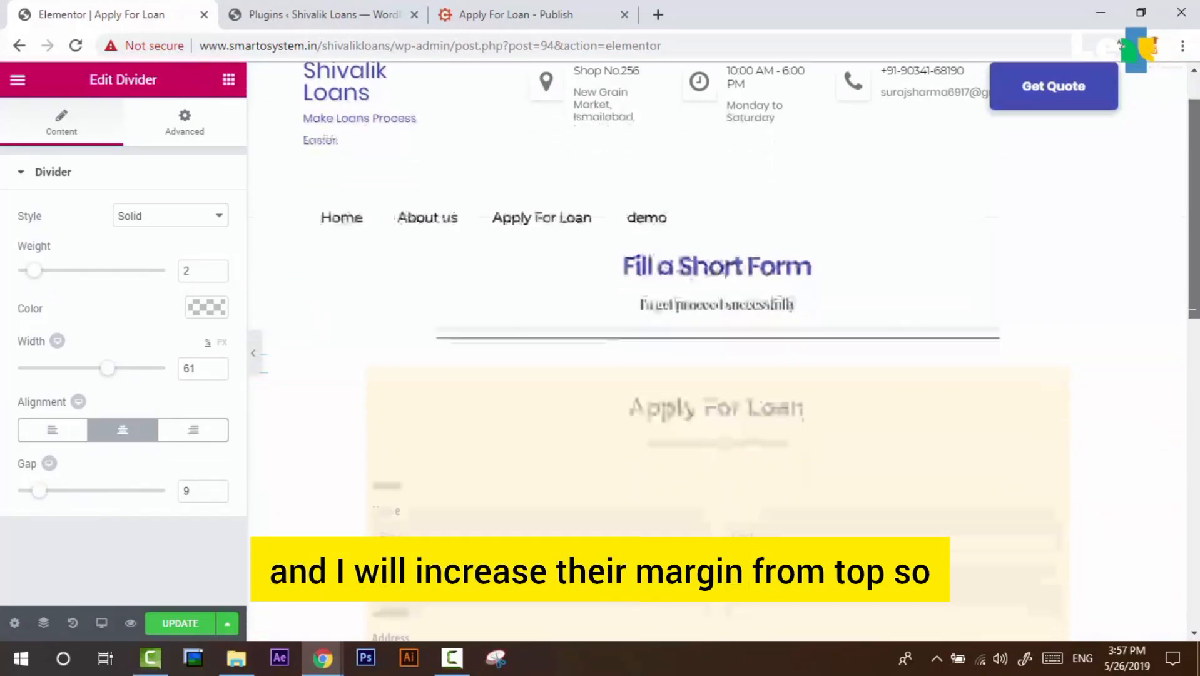
scroll(798, 148, "up", 1)
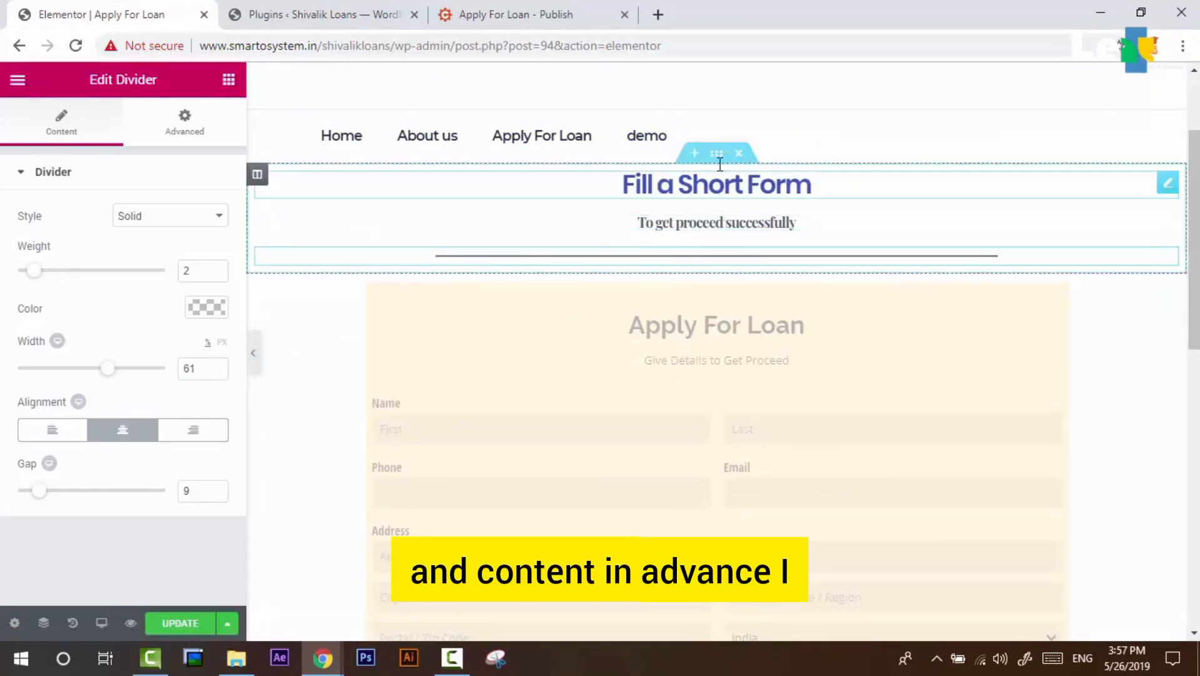
left_click(717, 155)
left_click(202, 123)
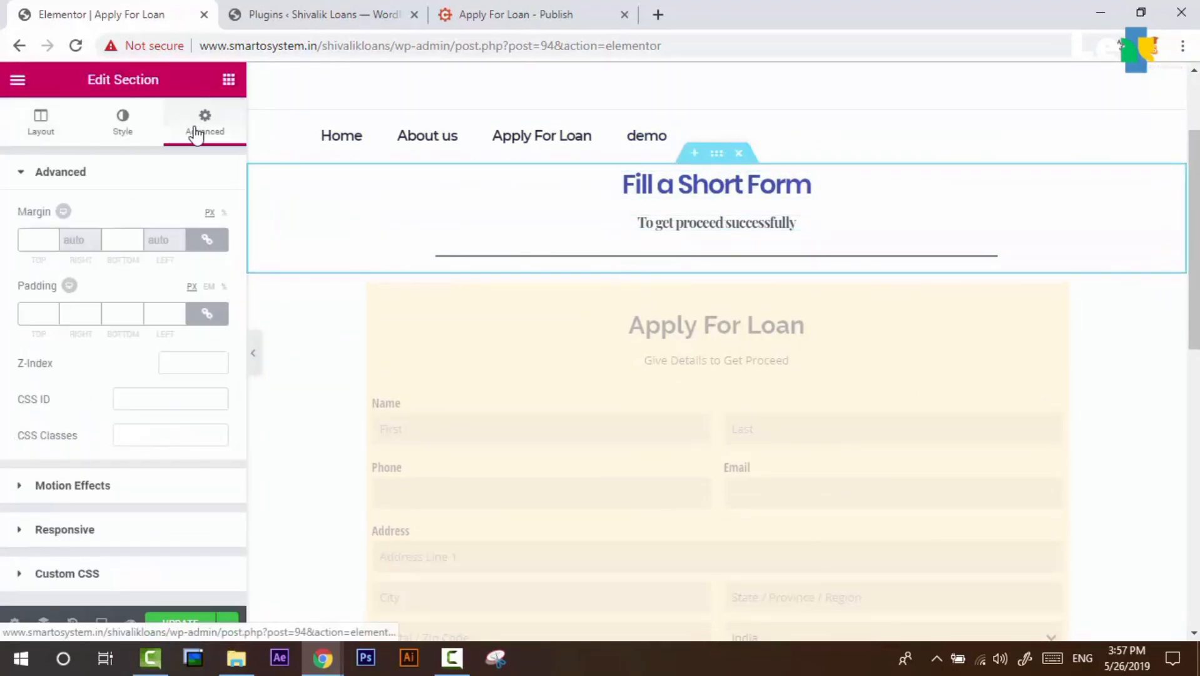
left_click(207, 241)
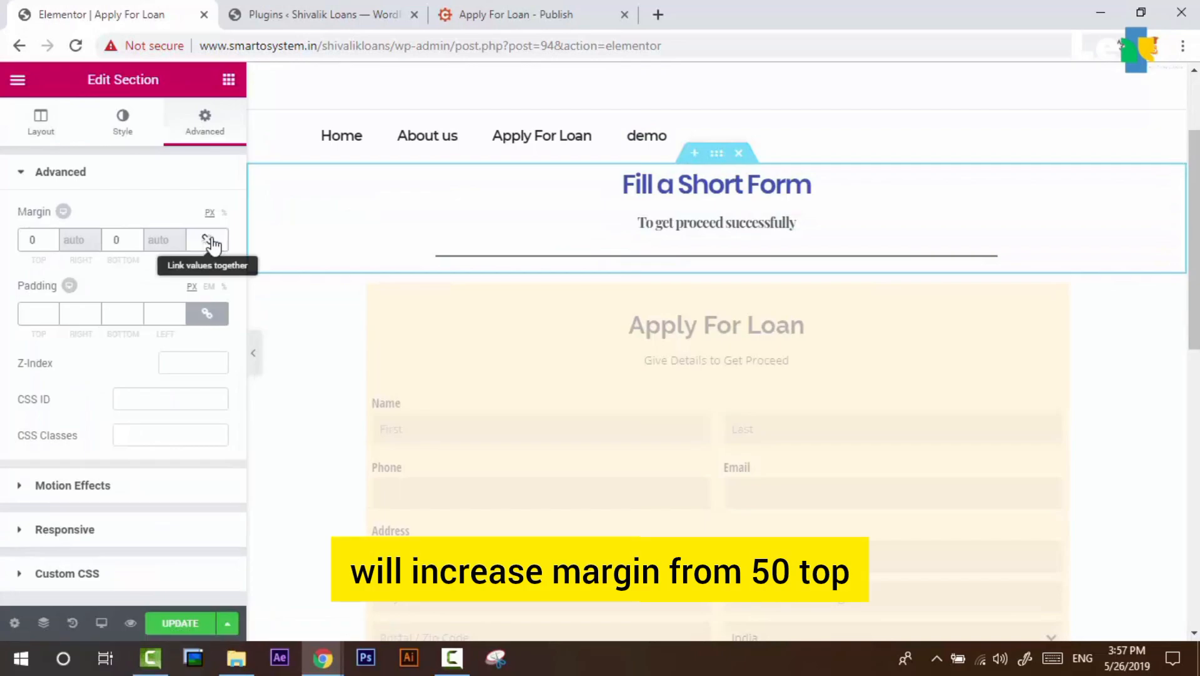
left_click(29, 241)
type("5")
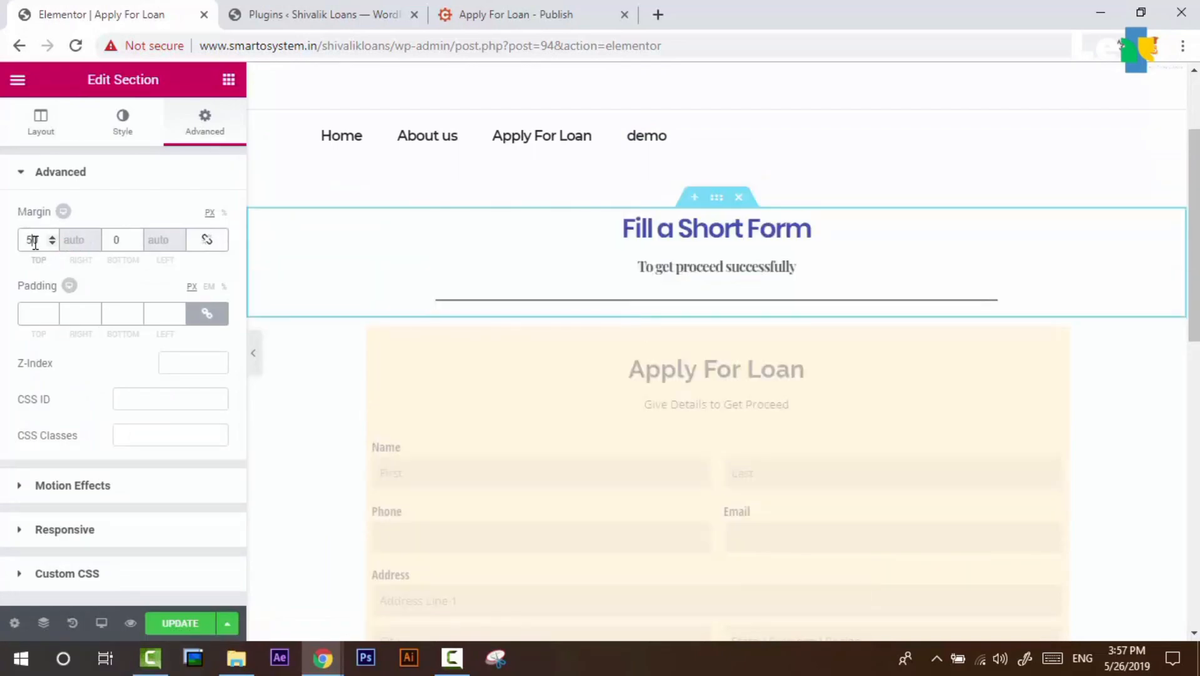
left_click(28, 241)
type("1")
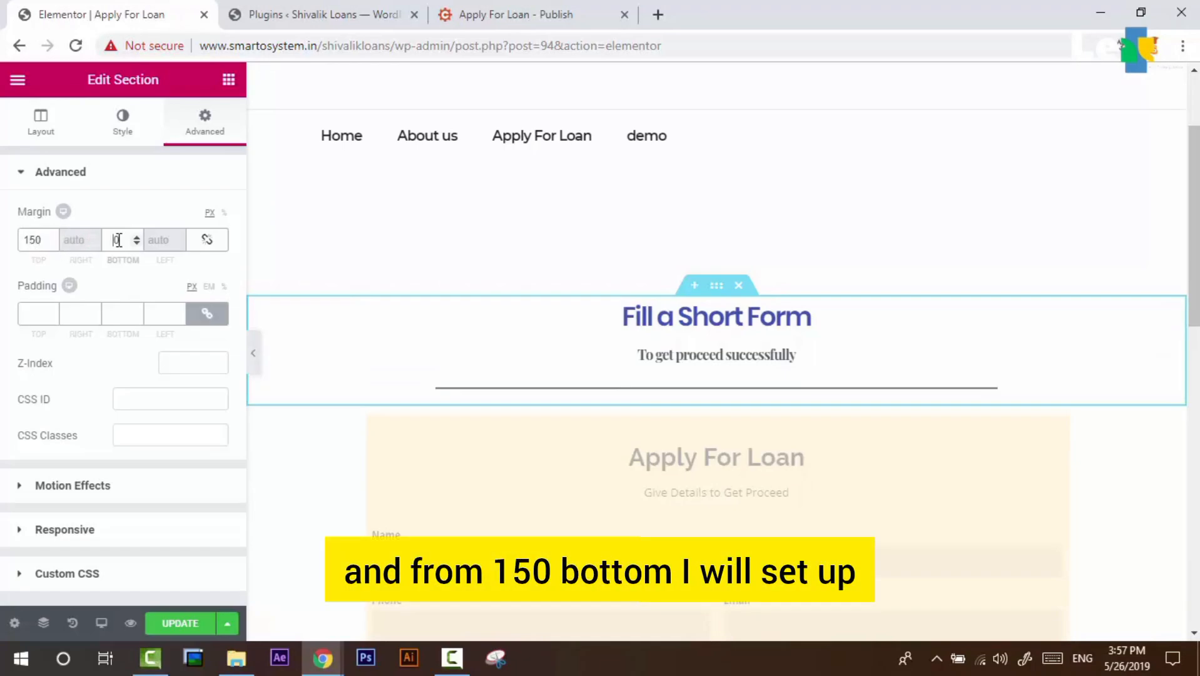
type("5")
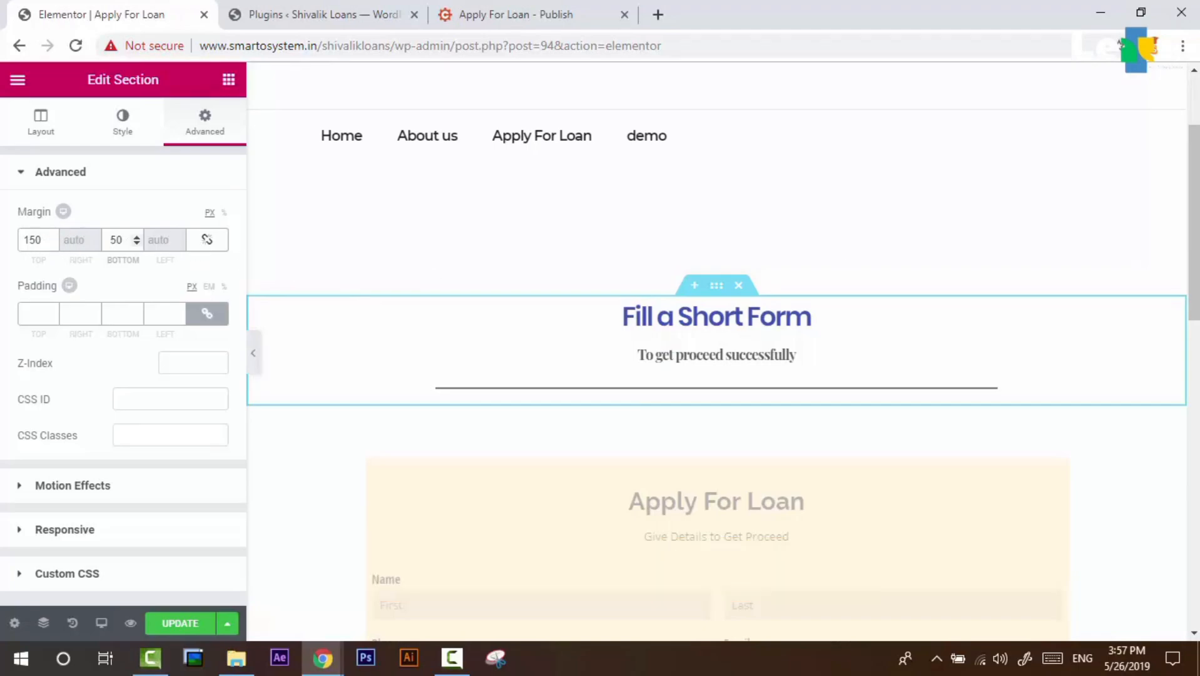
Stretch the form section to the full page width with its content width left Boxed
scroll(288, 269, "down", 3)
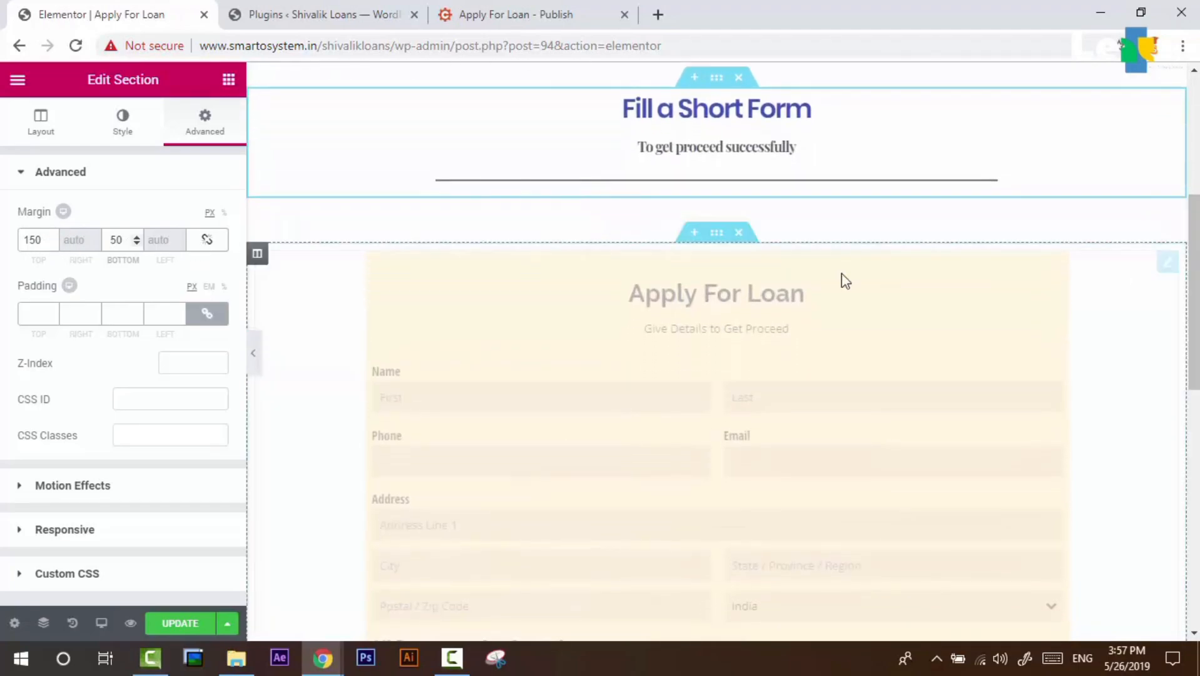
left_click(717, 233)
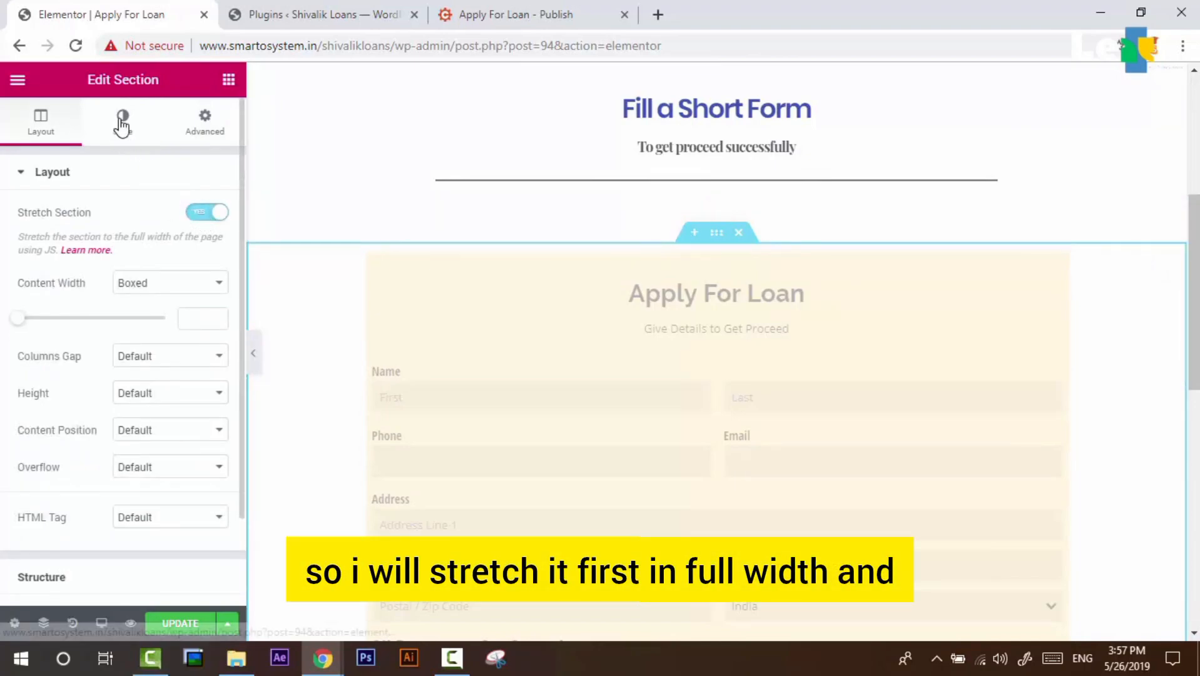
left_click(183, 287)
left_click(189, 322)
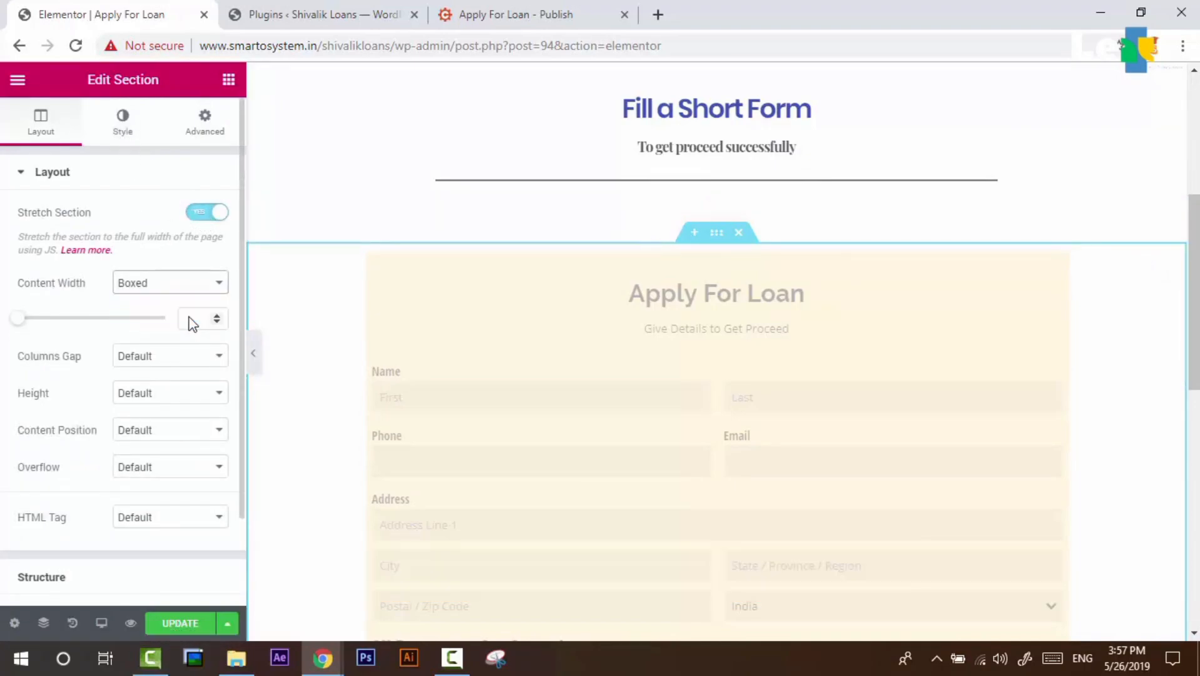
Give the form section a gradient background with a near-white first colour
left_click(122, 125)
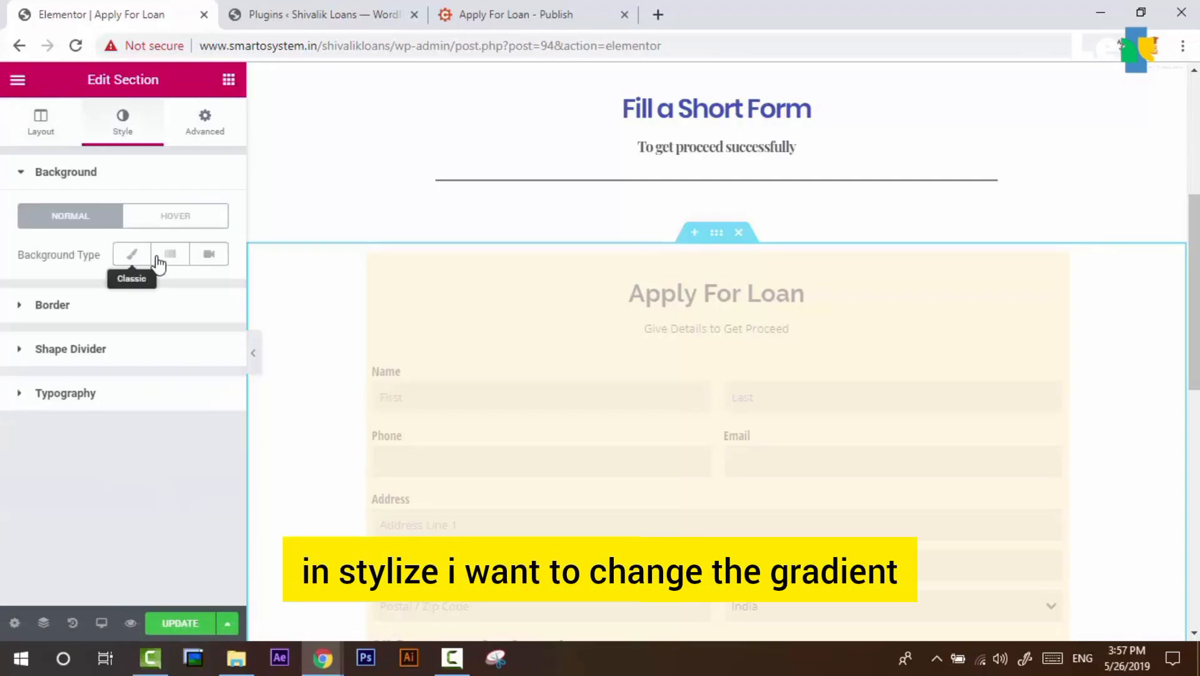
left_click(170, 255)
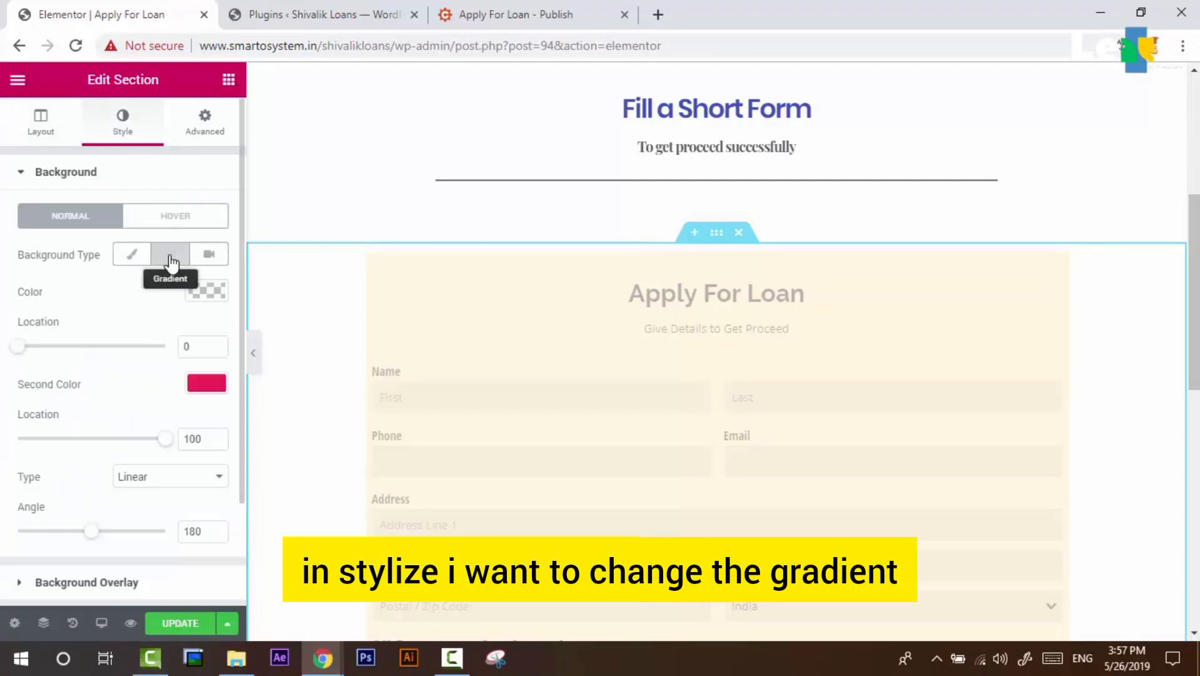
left_click(209, 292)
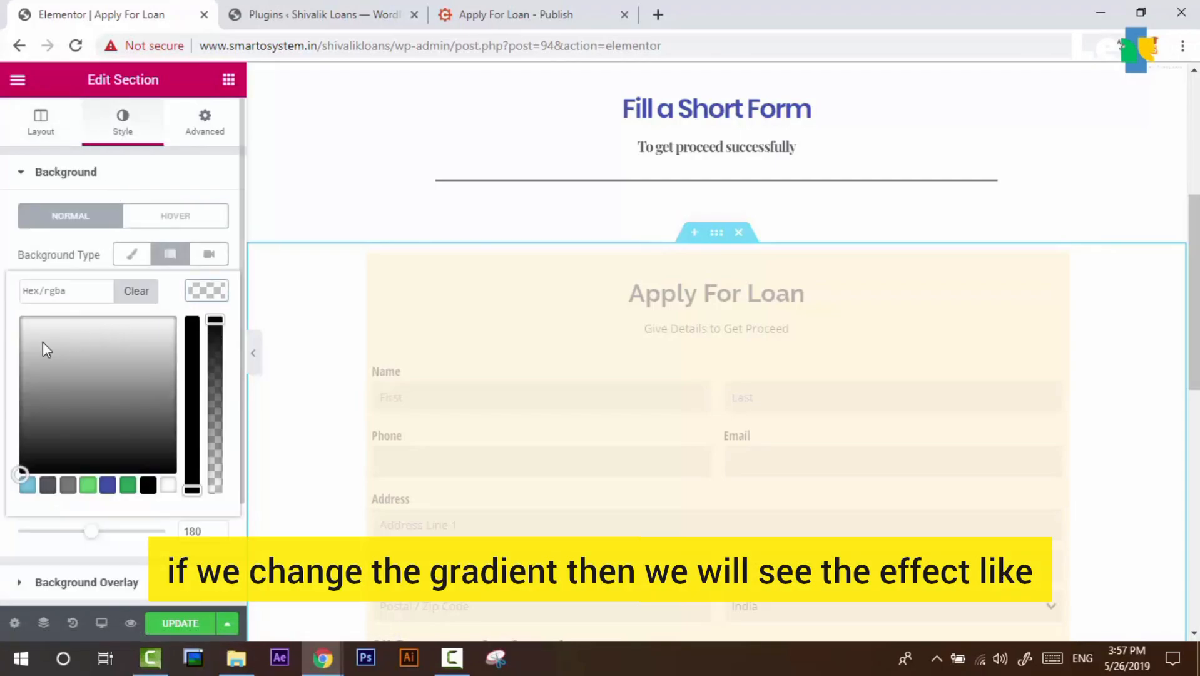
left_click_drag(39, 342, 3, 319)
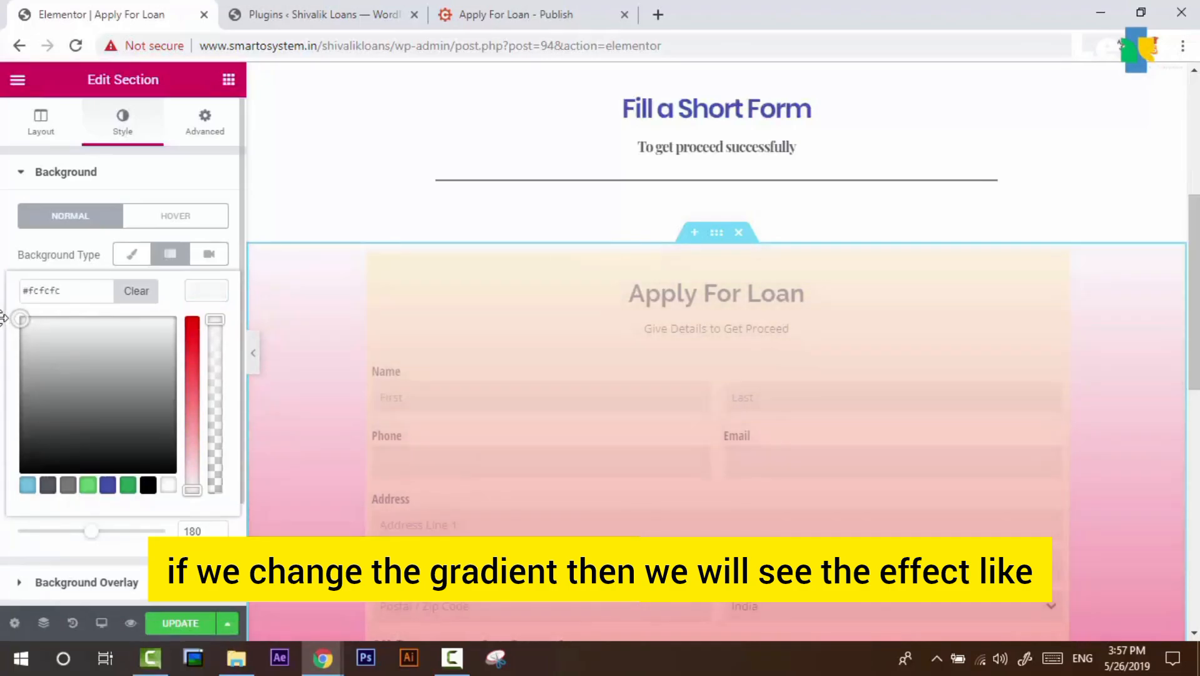
left_click(4, 316)
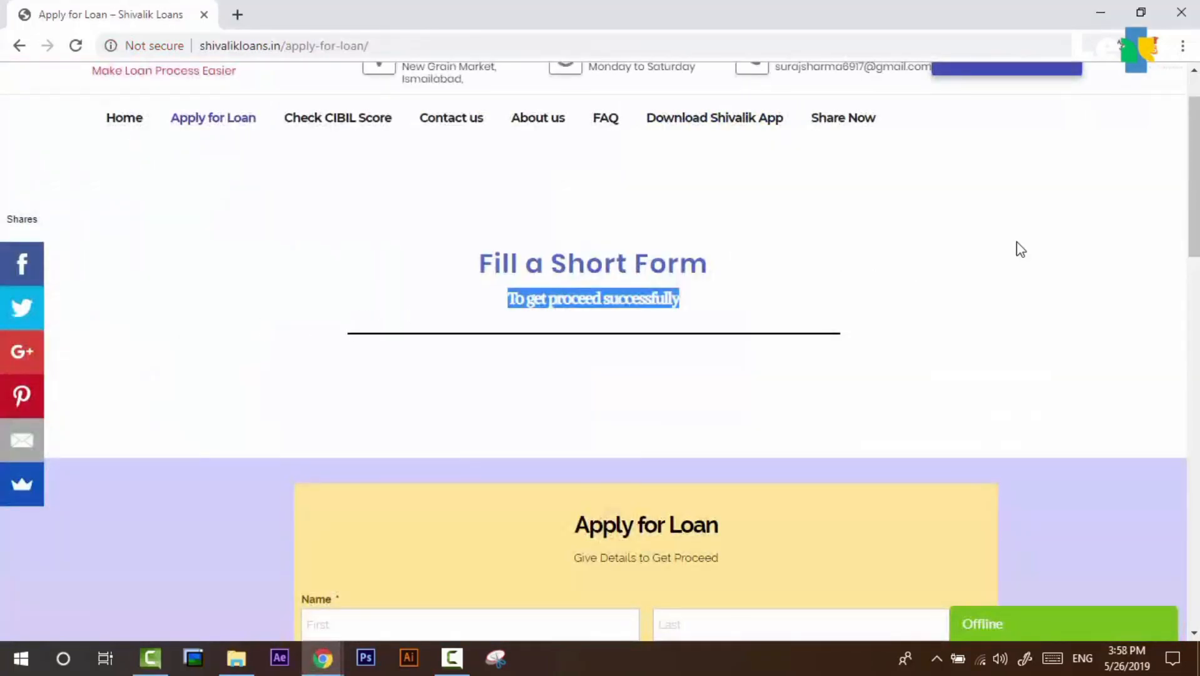
Check the form background gradient on the live page and set the section's first gradient colour to the purple-blue preset #4054b2
scroll(1019, 249, "down", 6)
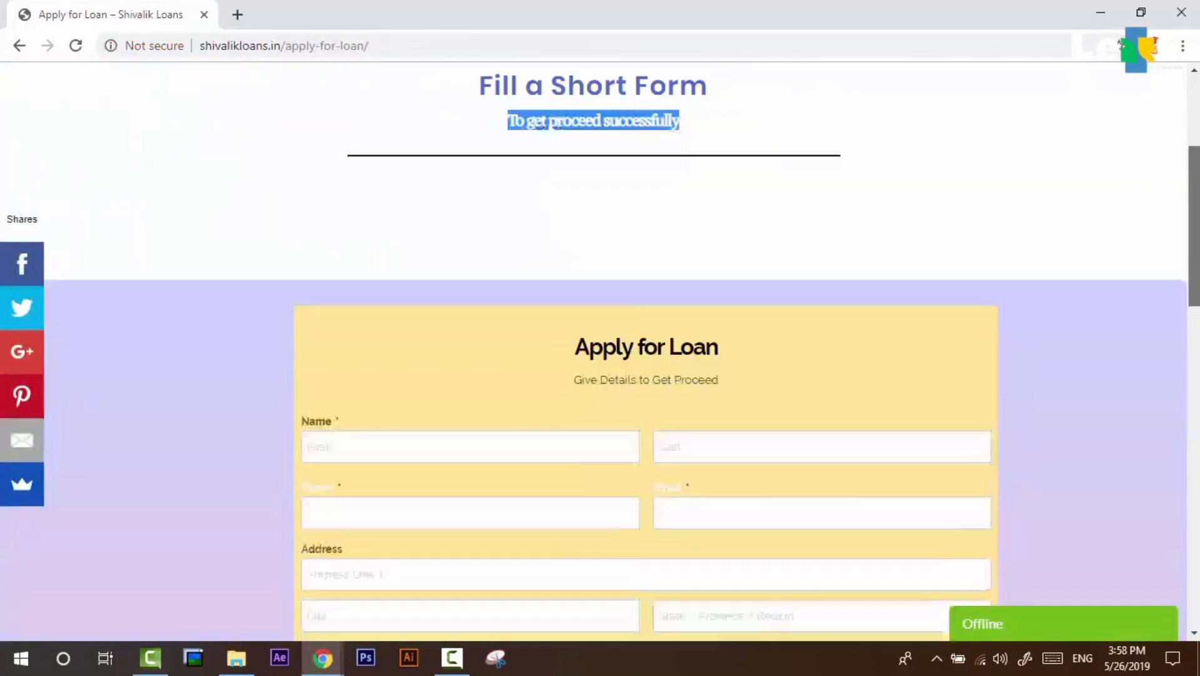
scroll(1154, 463, "down", 8)
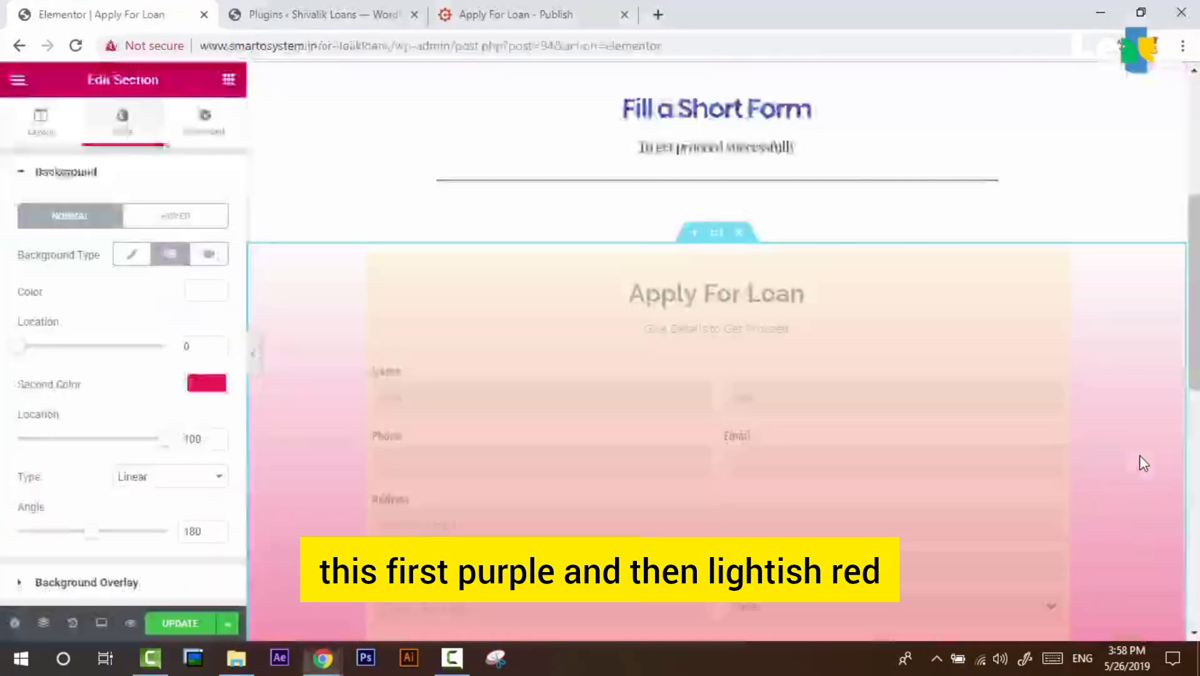
left_click(205, 291)
left_click(108, 485)
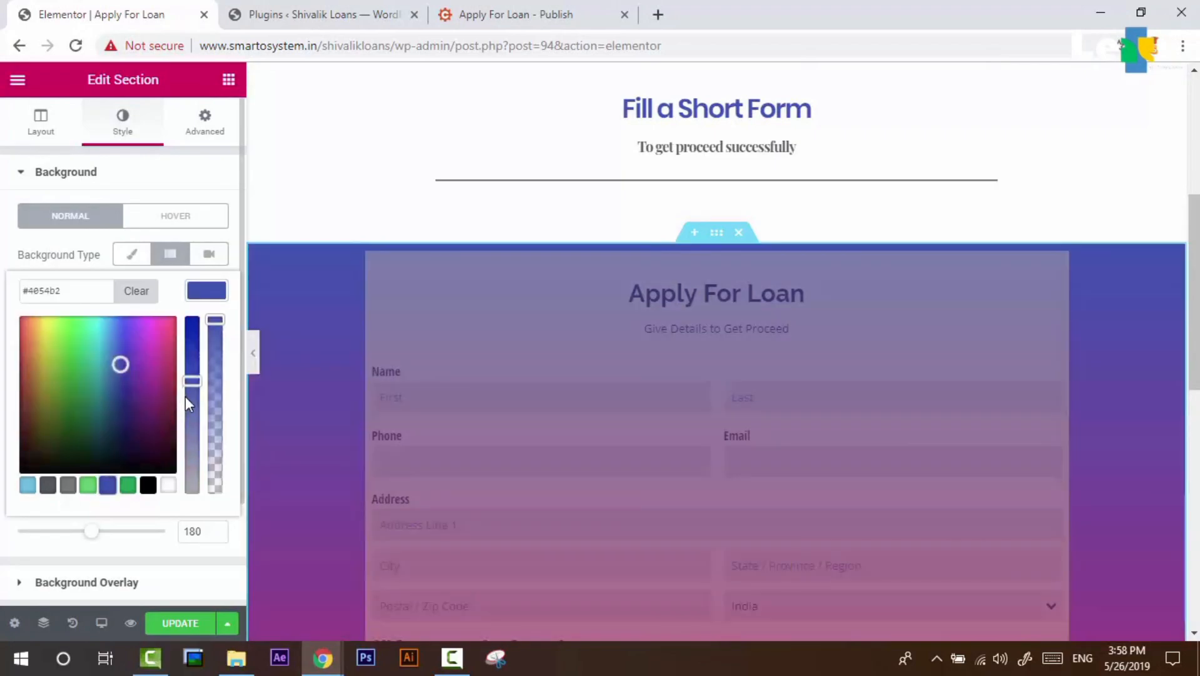
Change the form section's first gradient colour to a light sky blue, #d3e2ff
left_click_drag(118, 361, 119, 310)
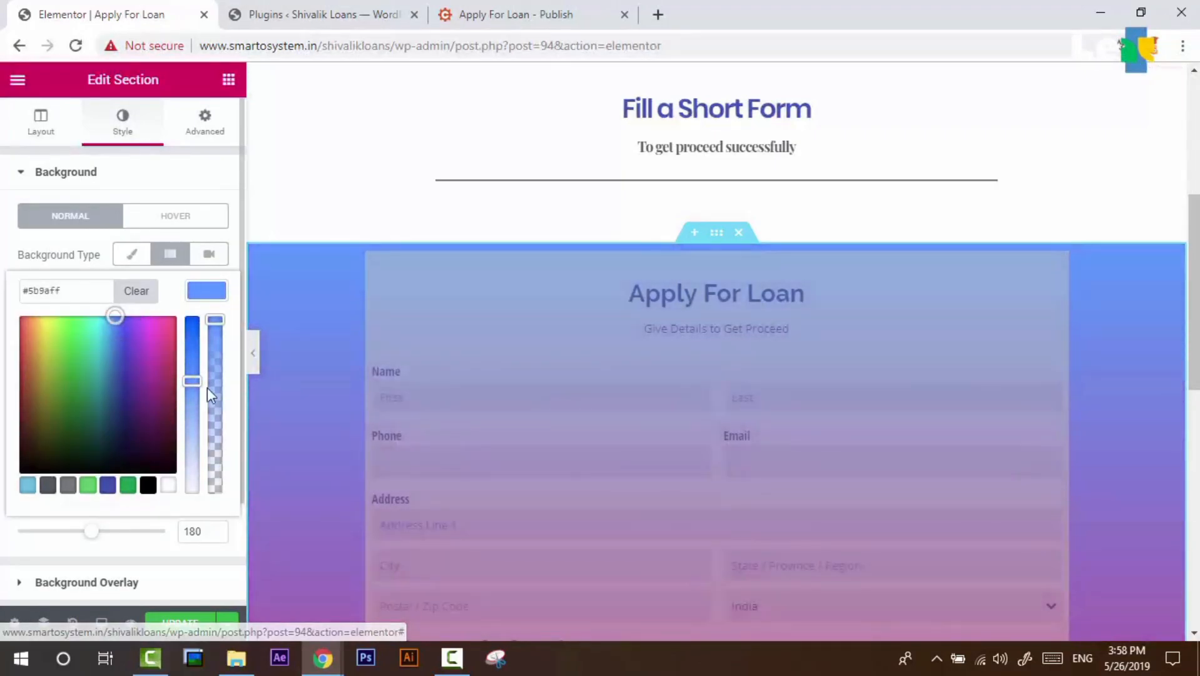
left_click_drag(192, 381, 194, 464)
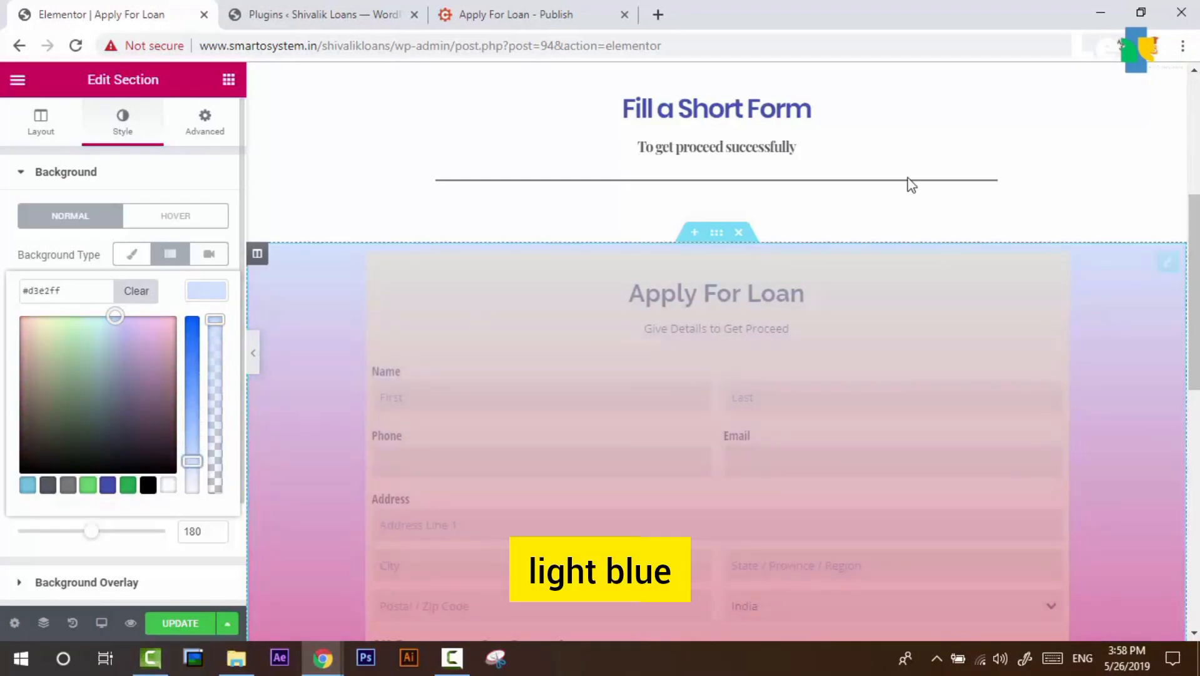
scroll(431, 270, "down", 2)
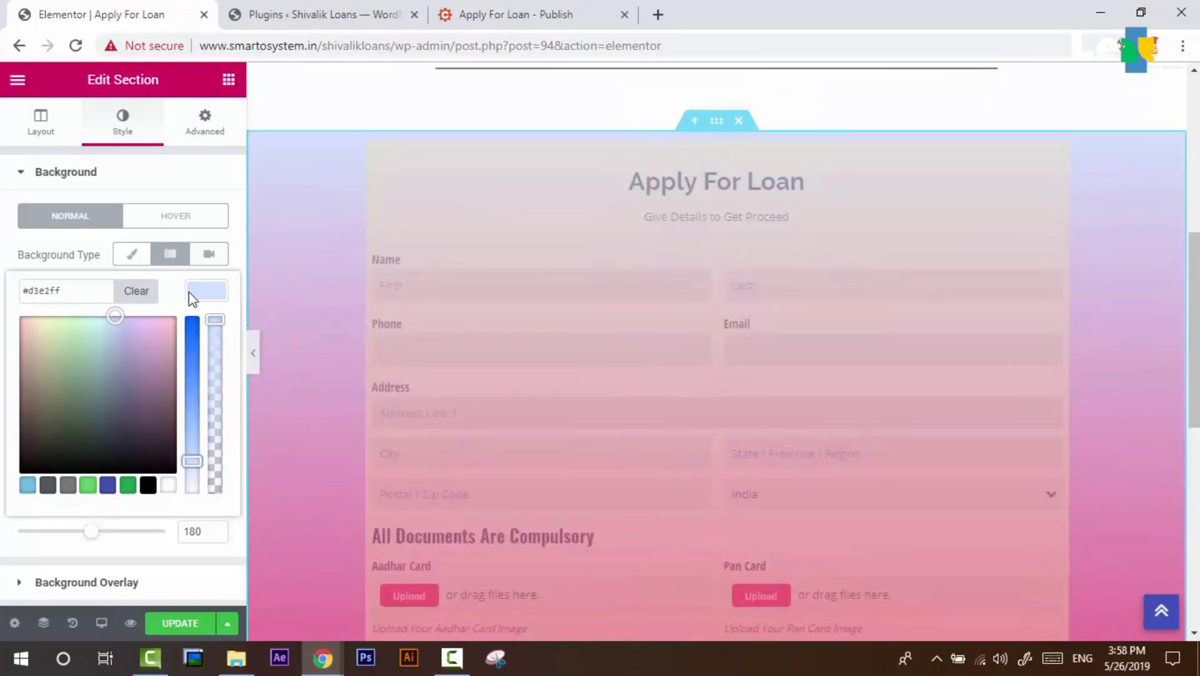
left_click(202, 294)
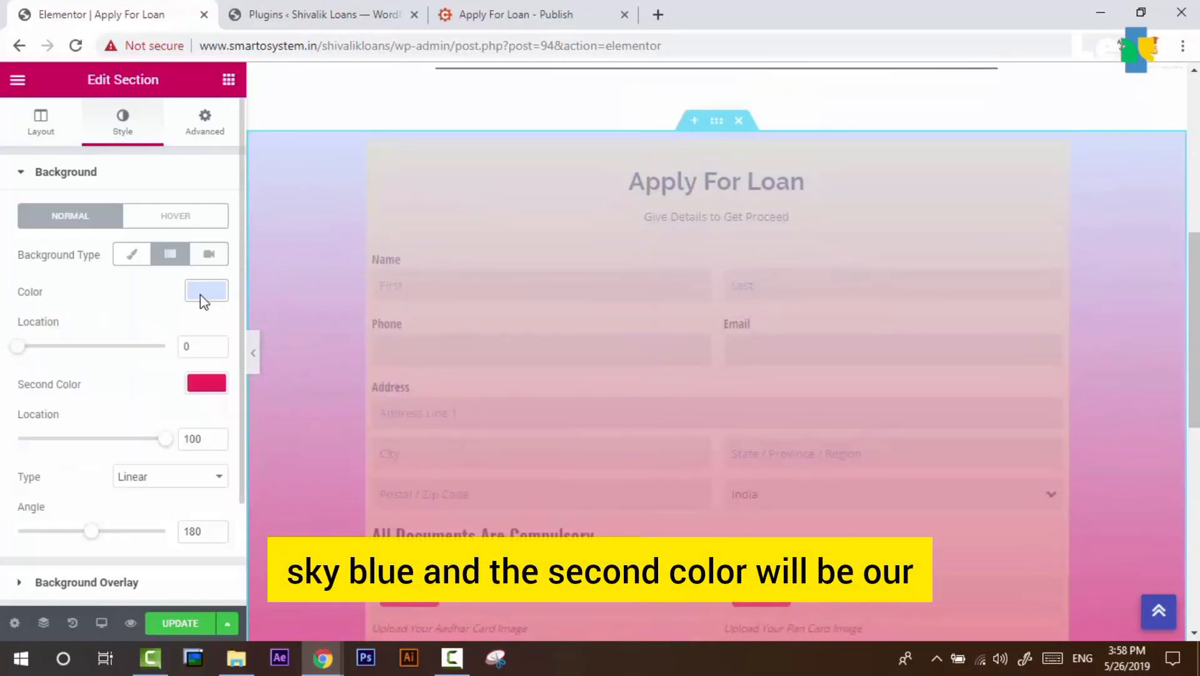
Set the form section's second gradient colour to light pink, #ffb7c9
left_click(212, 386)
left_click_drag(154, 449, 197, 546)
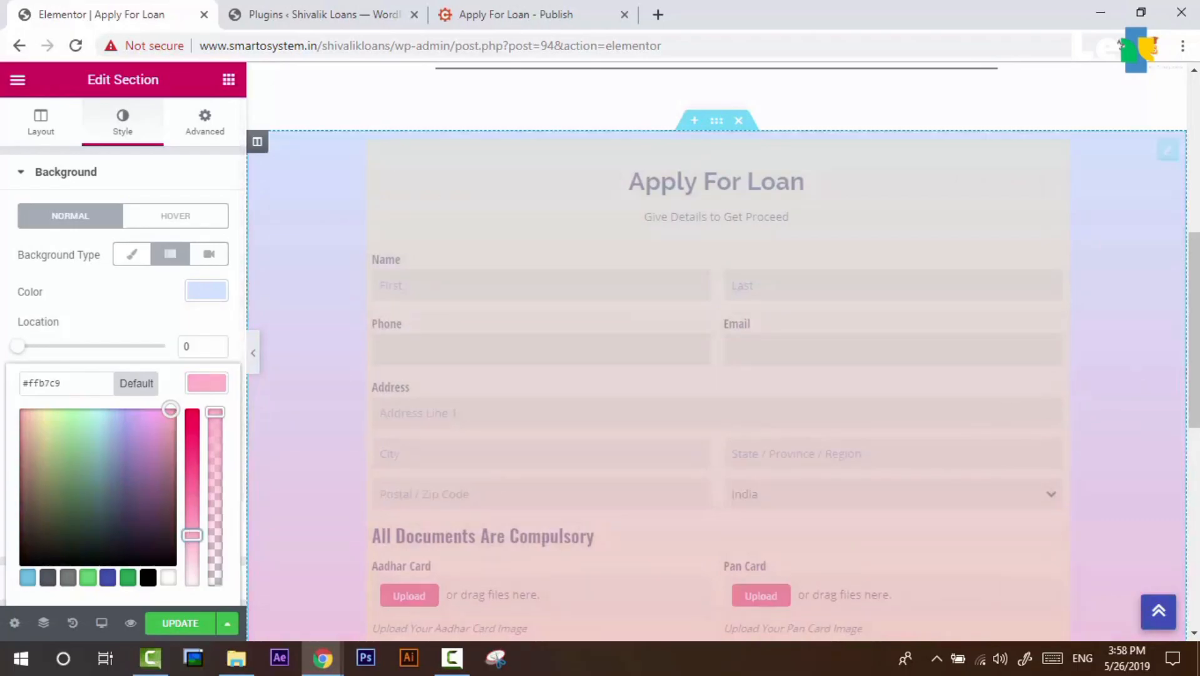
Preview the page at full width and examine the form section's gradient and the spacing around the form
scroll(405, 507, "down", 5)
scroll(339, 286, "up", 5)
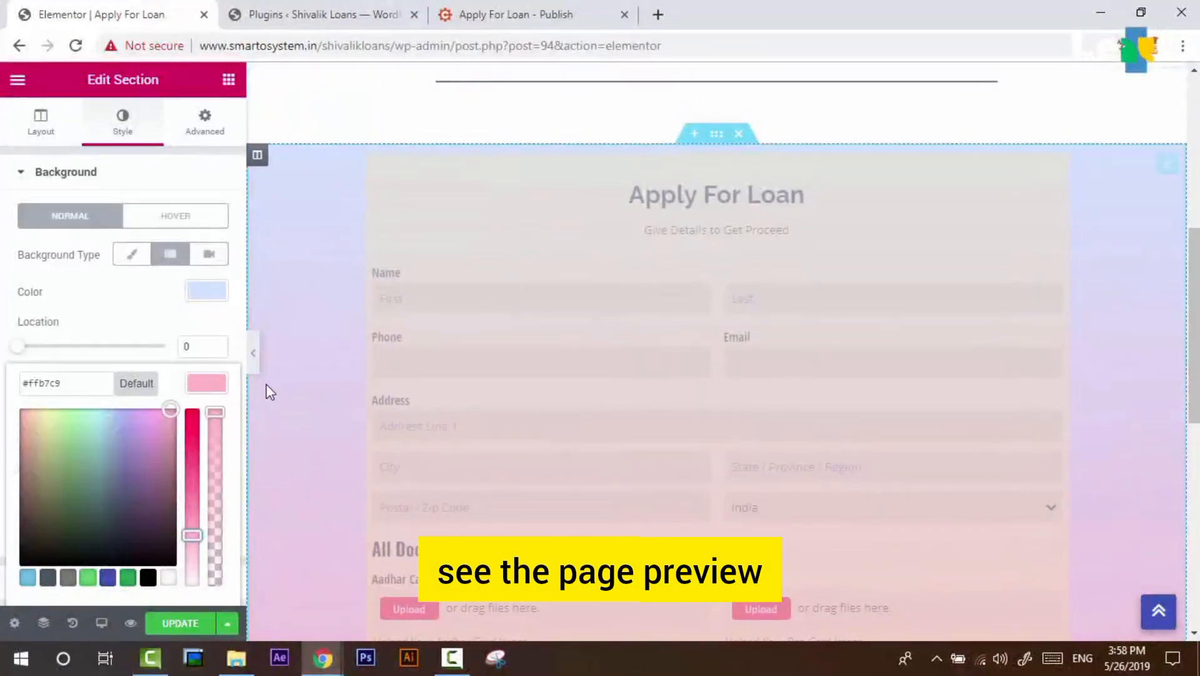
left_click(253, 354)
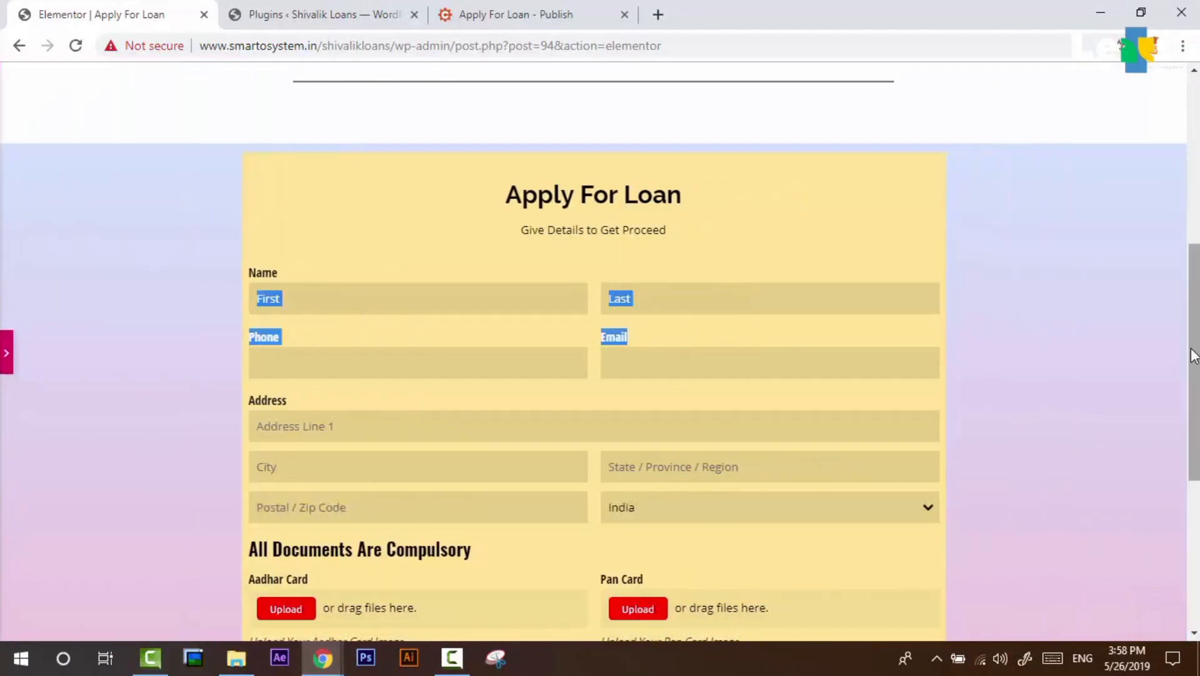
scroll(1136, 332, "down", 5)
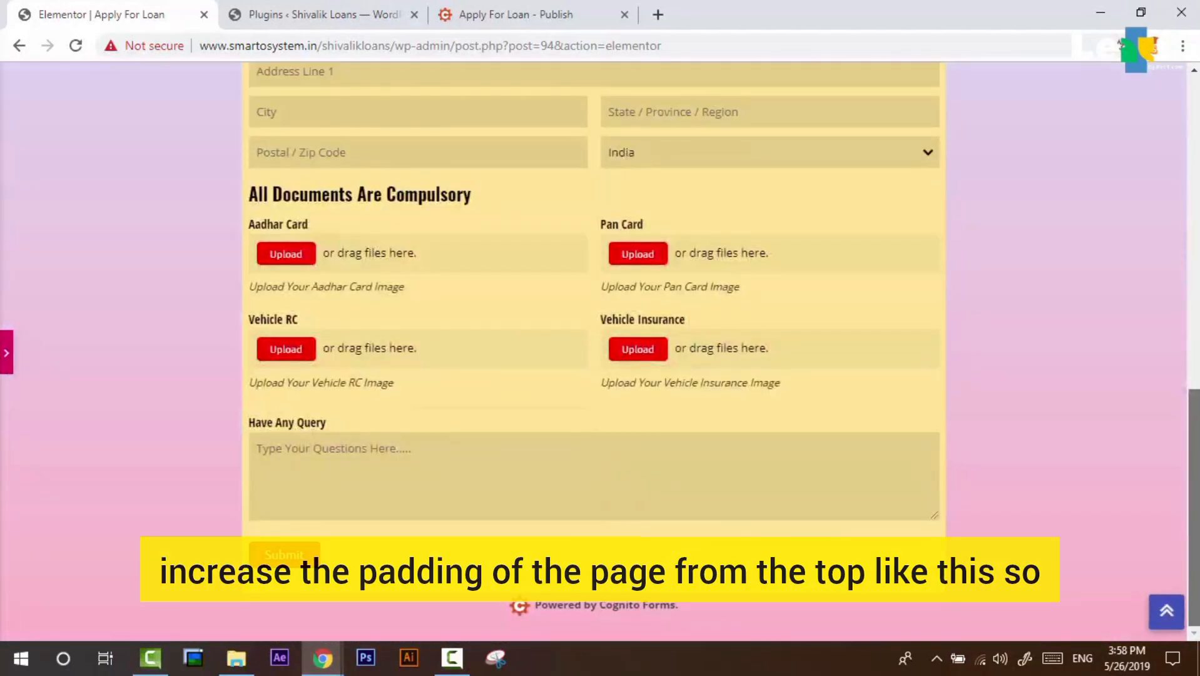
scroll(628, 161, "up", 7)
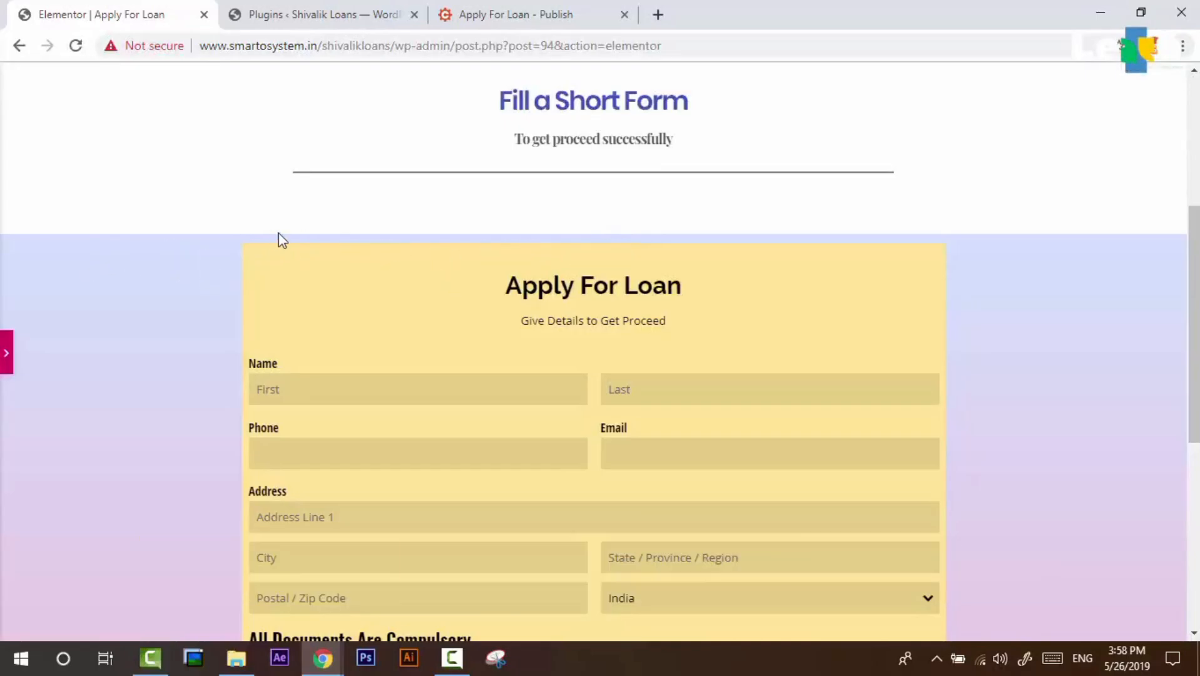
key("alt+Tab")
key("alt+Tab")
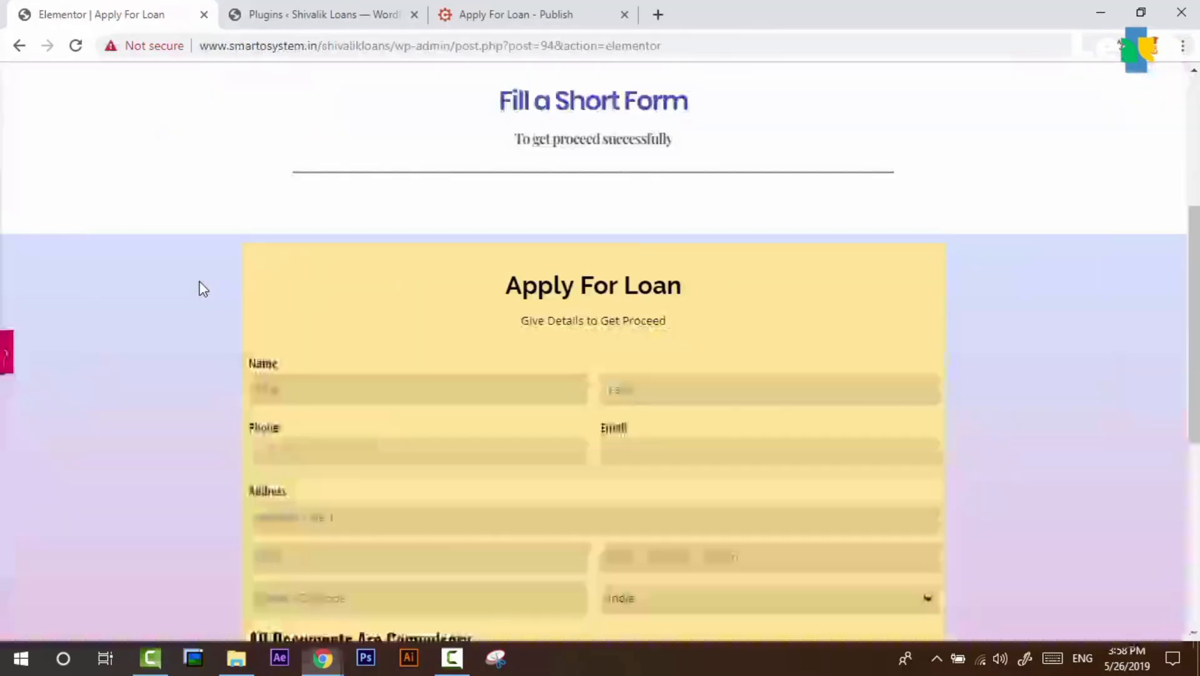
left_click(8, 356)
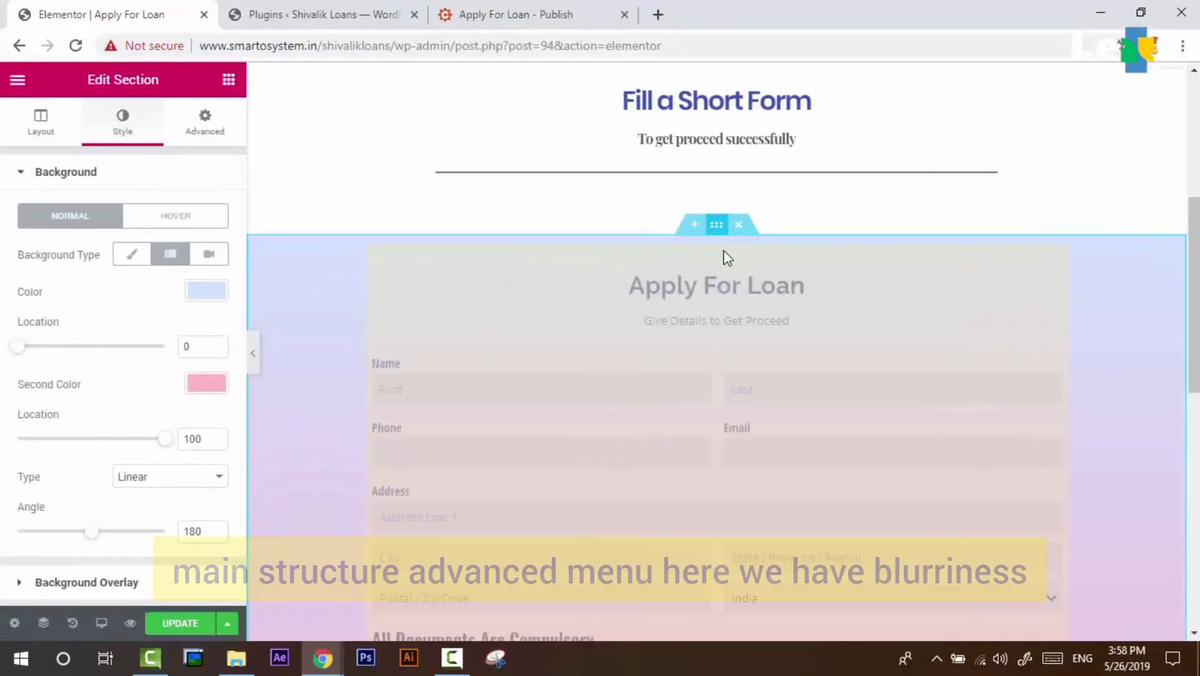
Unlink the form section's padding values and set the top and bottom padding to 100 px
left_click(216, 130)
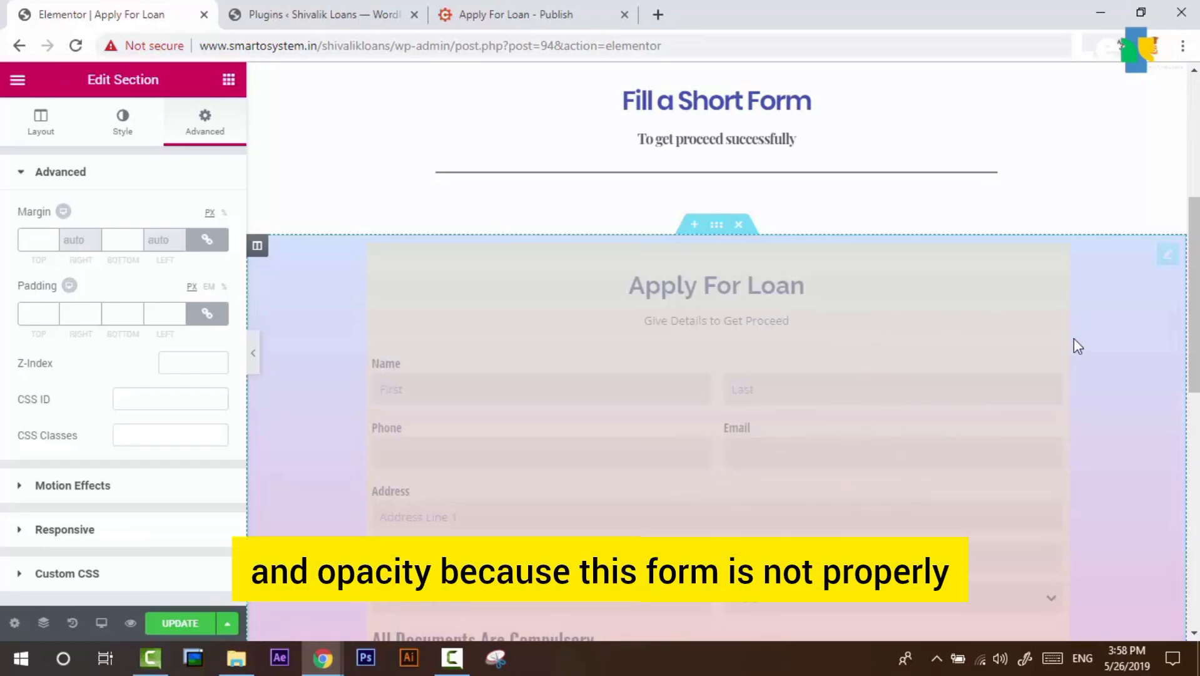
scroll(1078, 341, "down", 2)
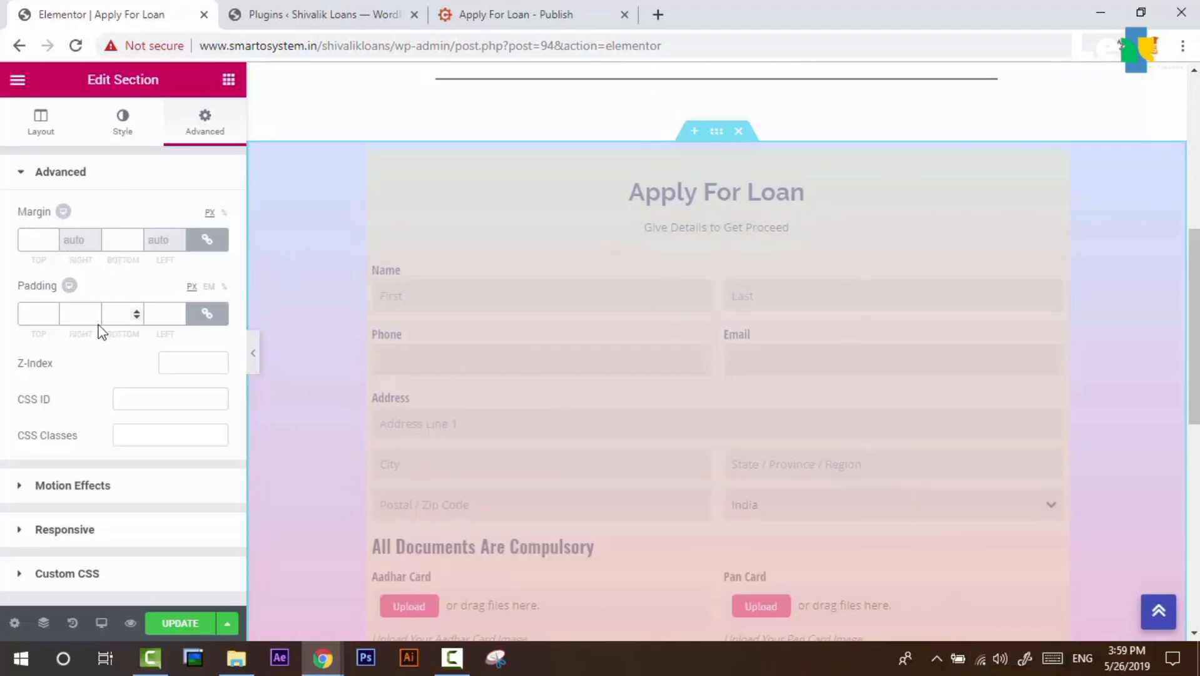
left_click(203, 314)
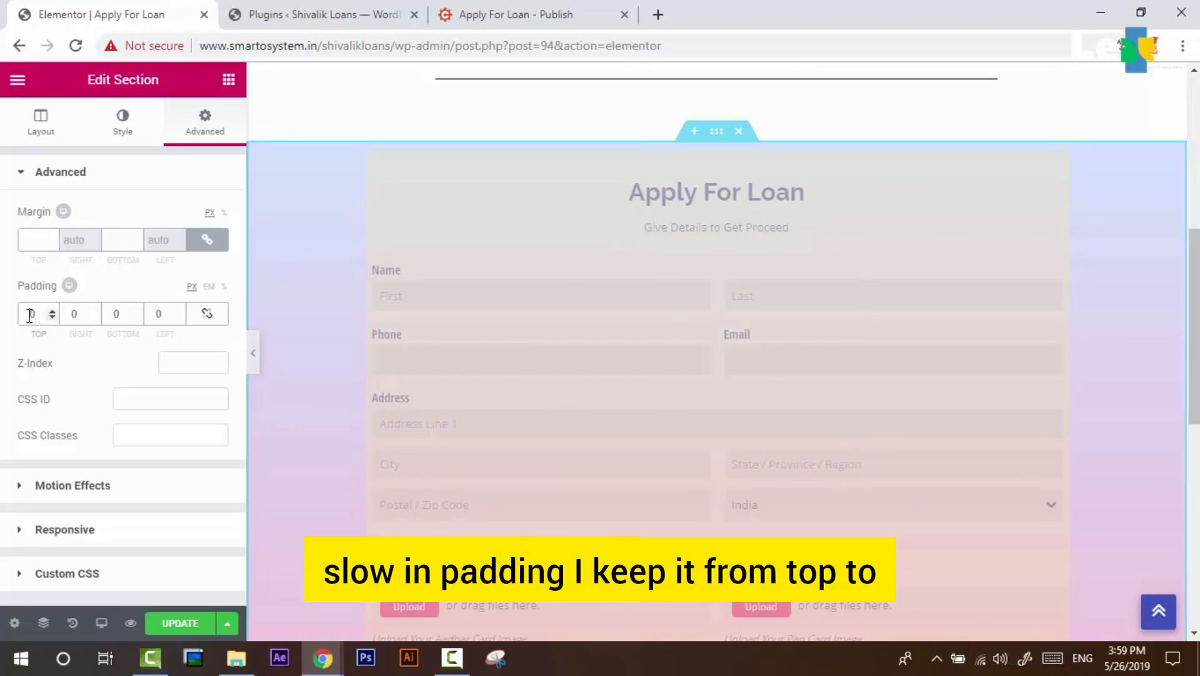
type("100")
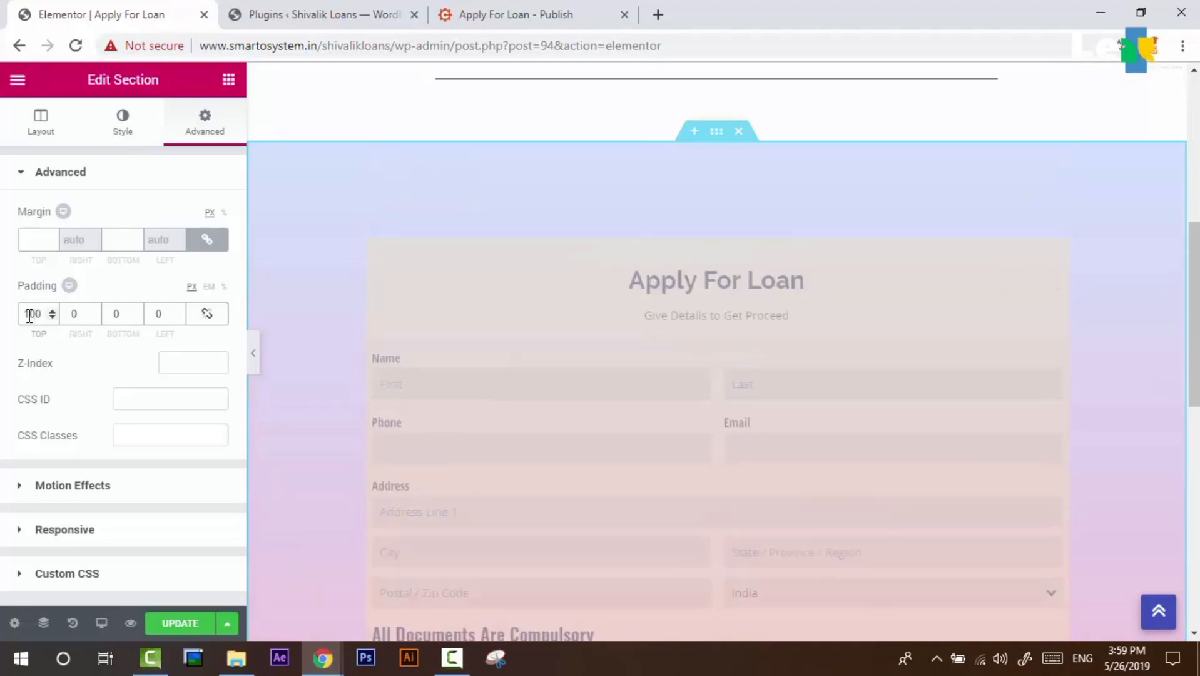
type("100")
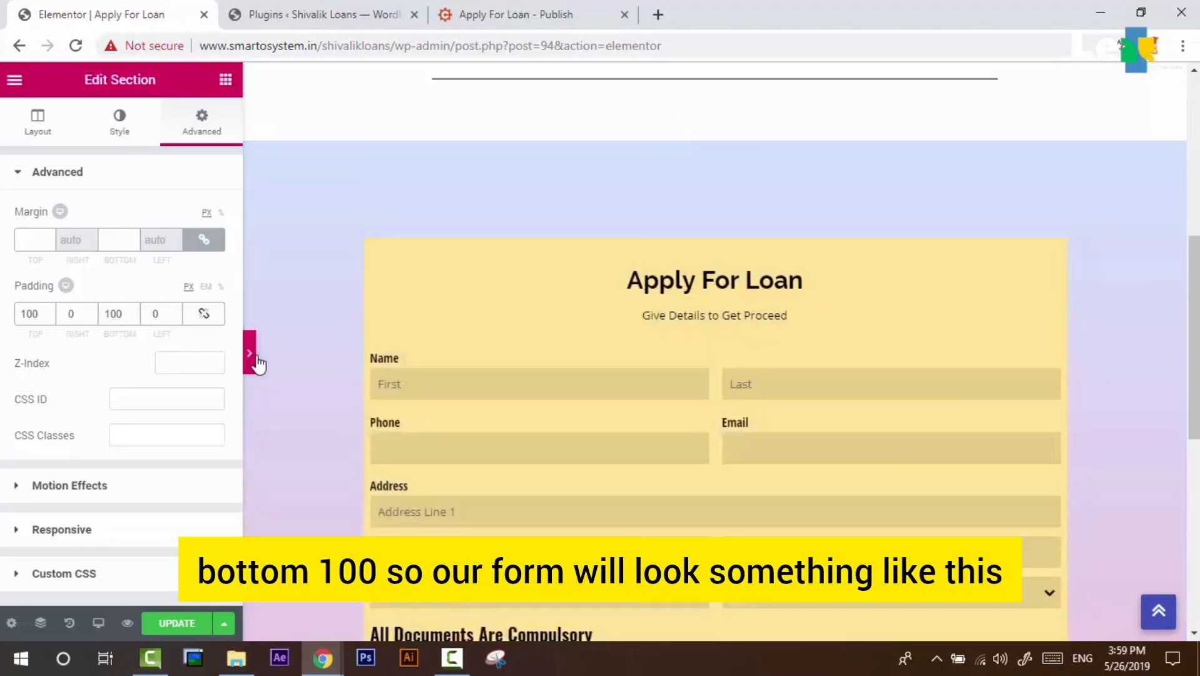
Preview the full-width page from the site header down to the form's Submit button to examine the overall layout
left_click(253, 353)
scroll(989, 276, "up", 3)
scroll(593, 350, "up", 3)
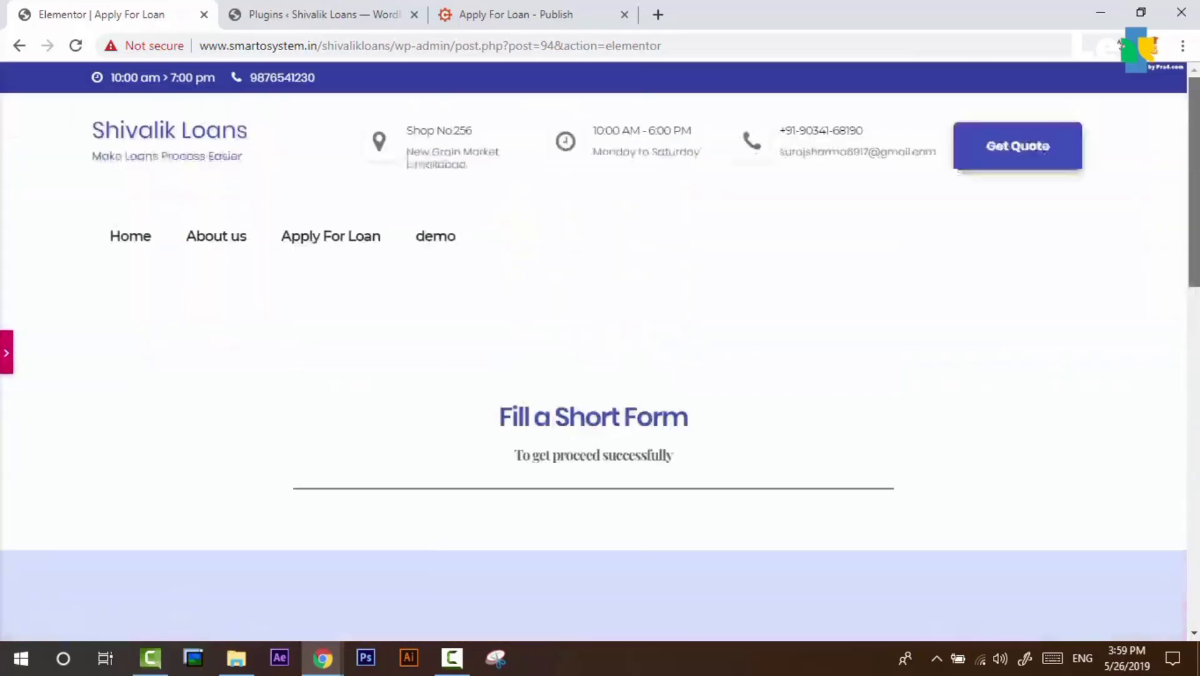
scroll(593, 350, "down", 6)
scroll(593, 350, "up", 6)
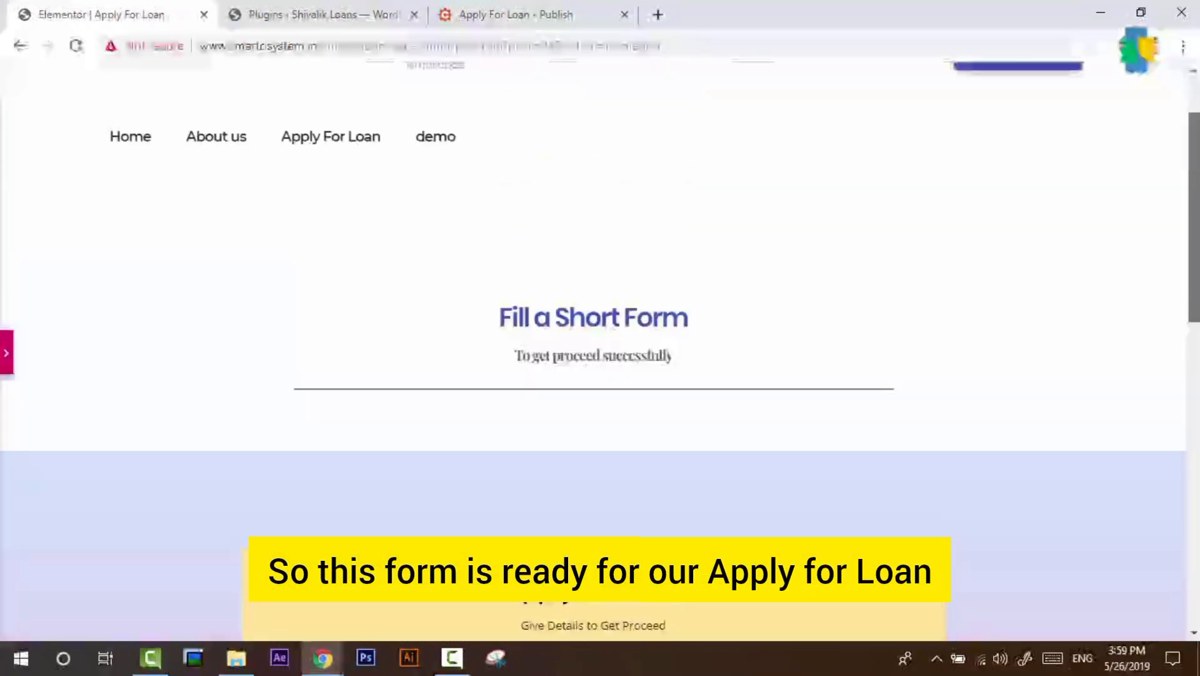
scroll(593, 350, "down", 6)
scroll(731, 508, "down", 1)
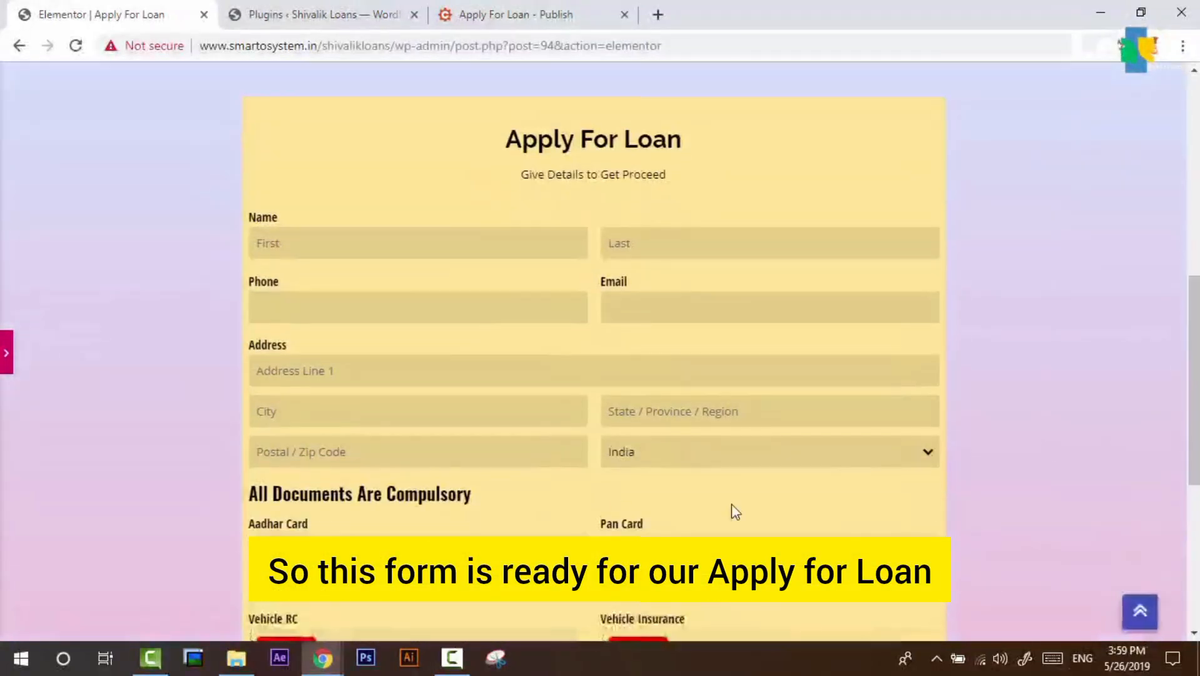
scroll(593, 350, "down", 5)
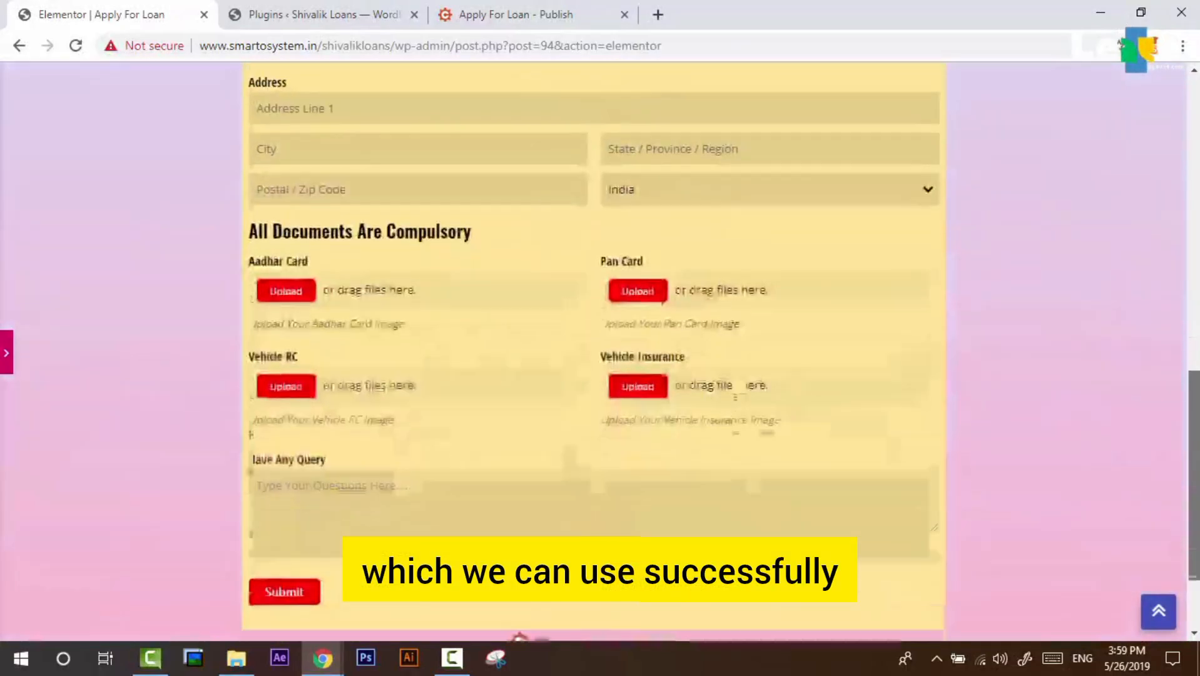
scroll(593, 351, "up", 12)
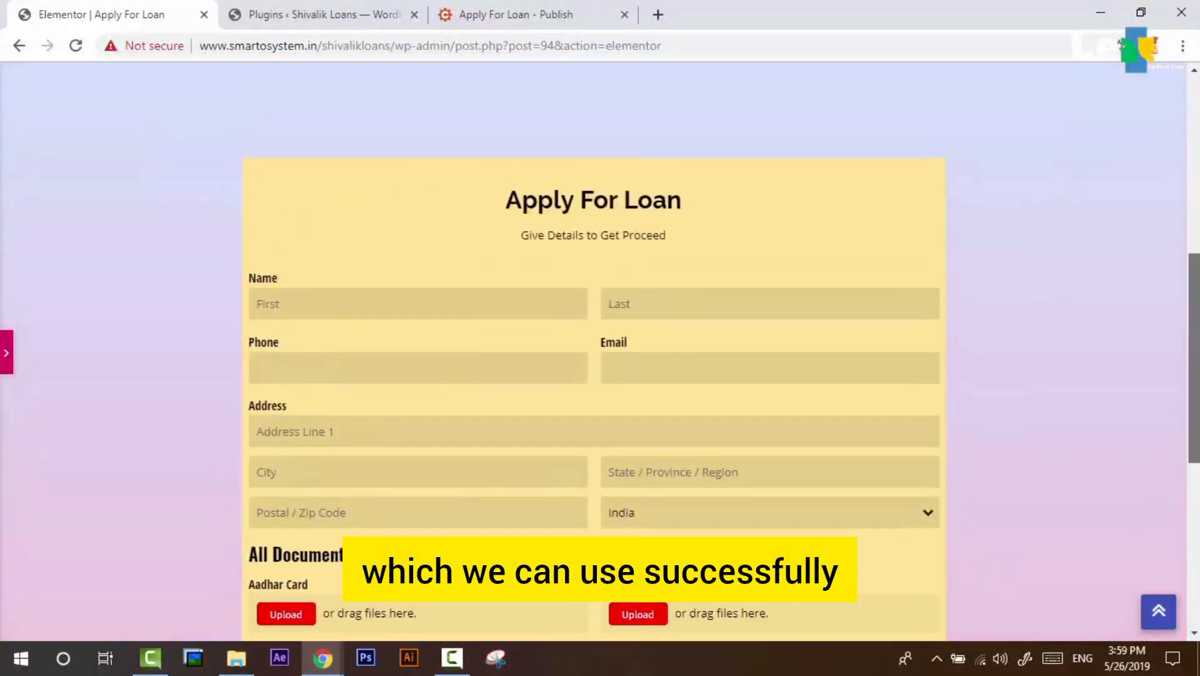
scroll(495, 240, "down", 7)
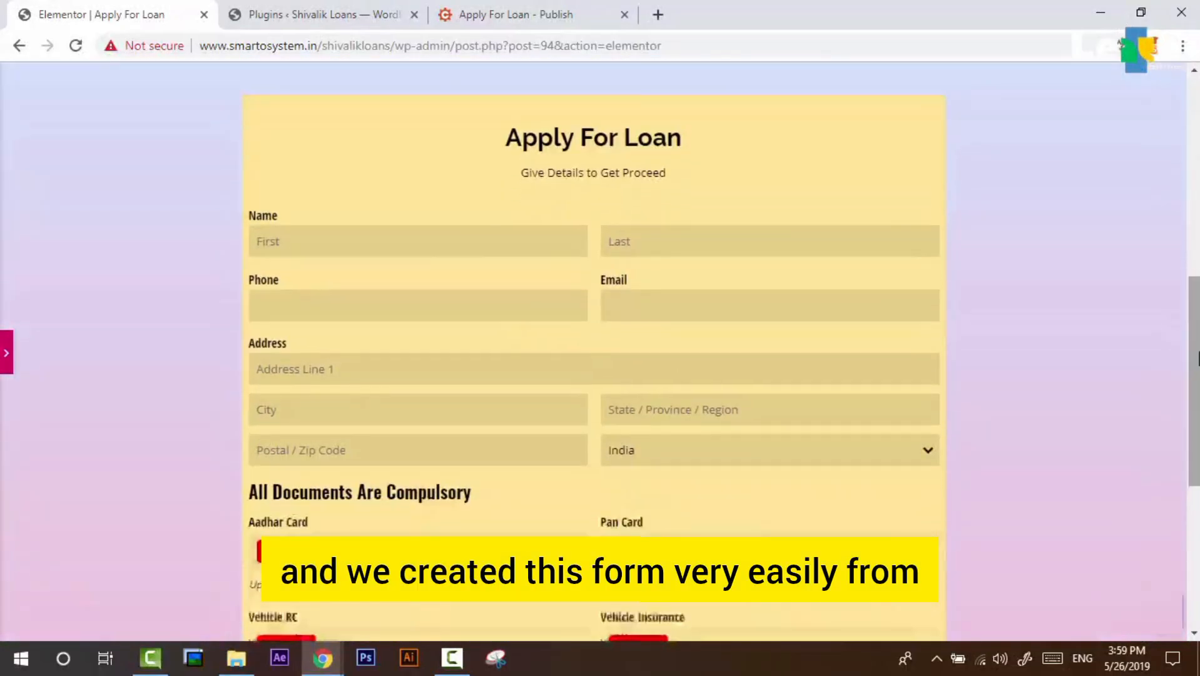
Try placing the cursor in the form's first name, last name, phone and email fields, and return to the section settings
left_click(462, 237)
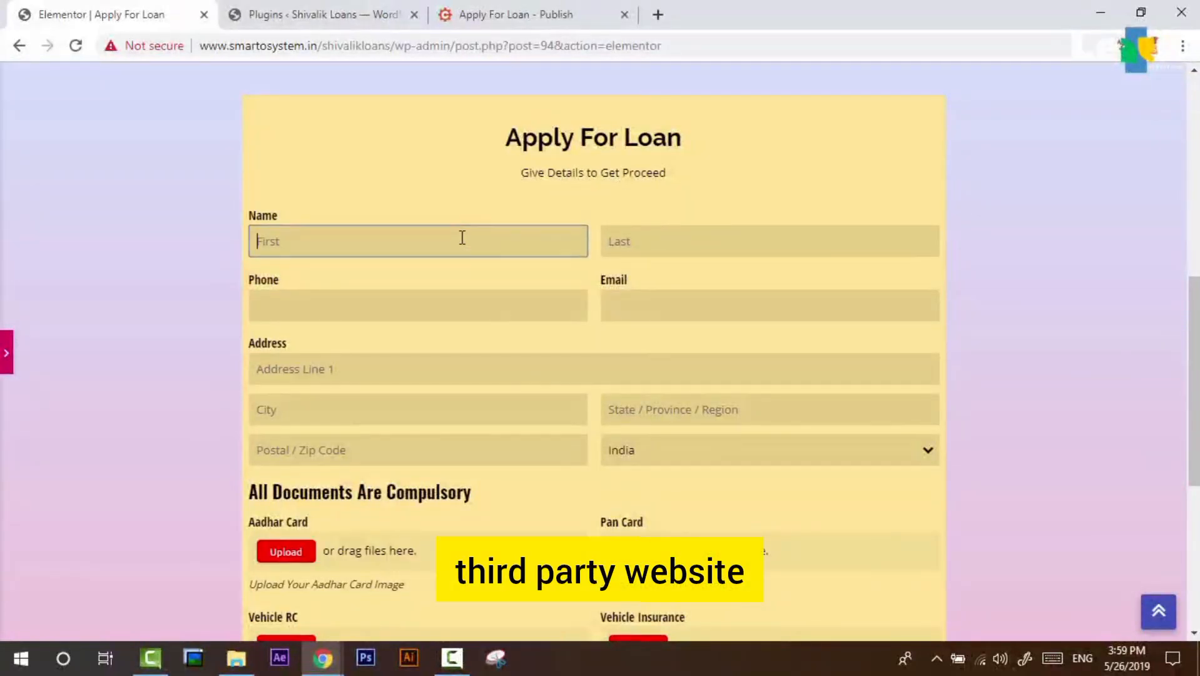
left_click(641, 241)
left_click(447, 309)
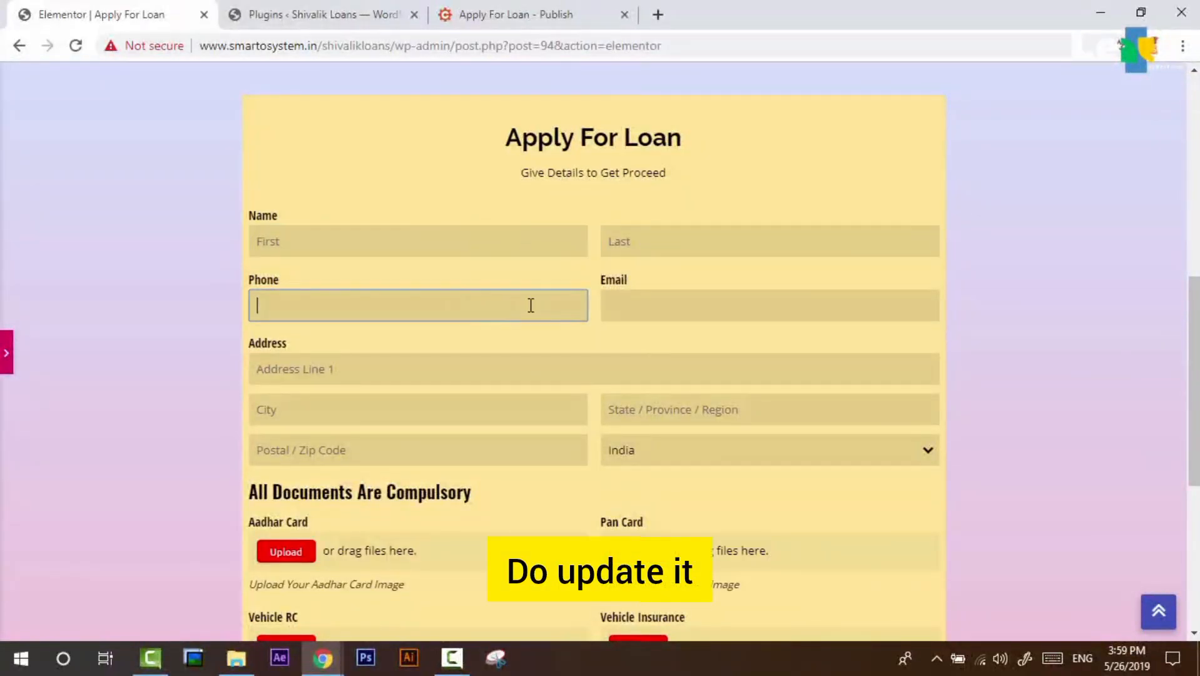
left_click(626, 300)
left_click(13, 352)
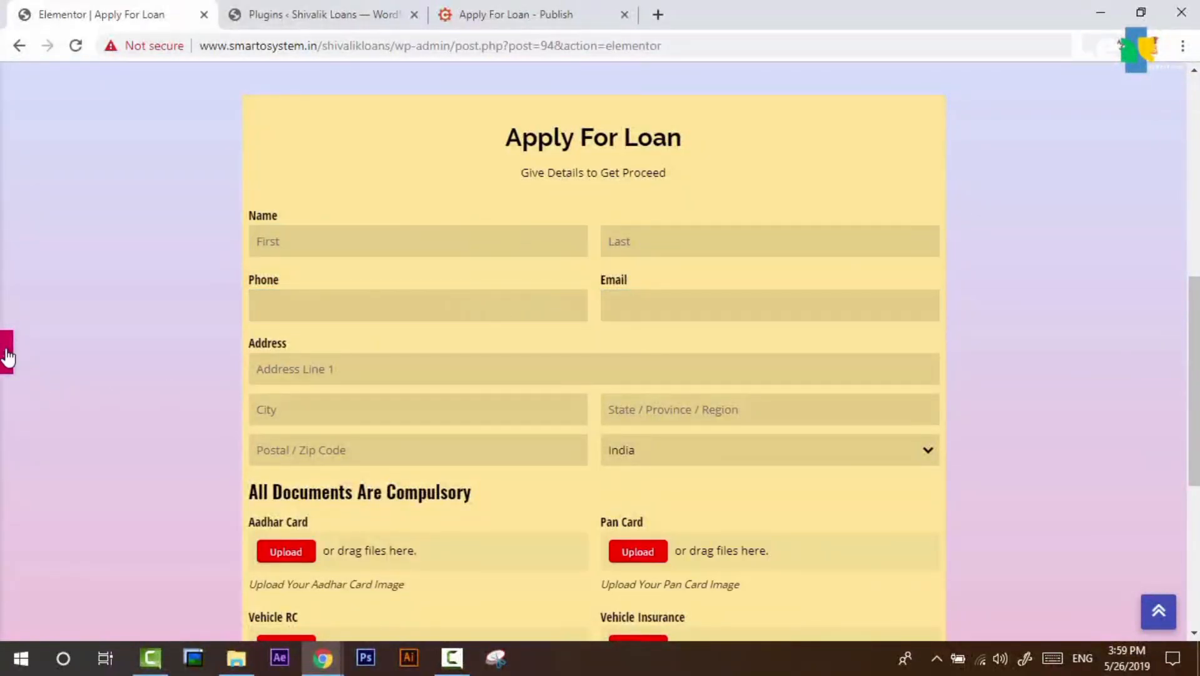